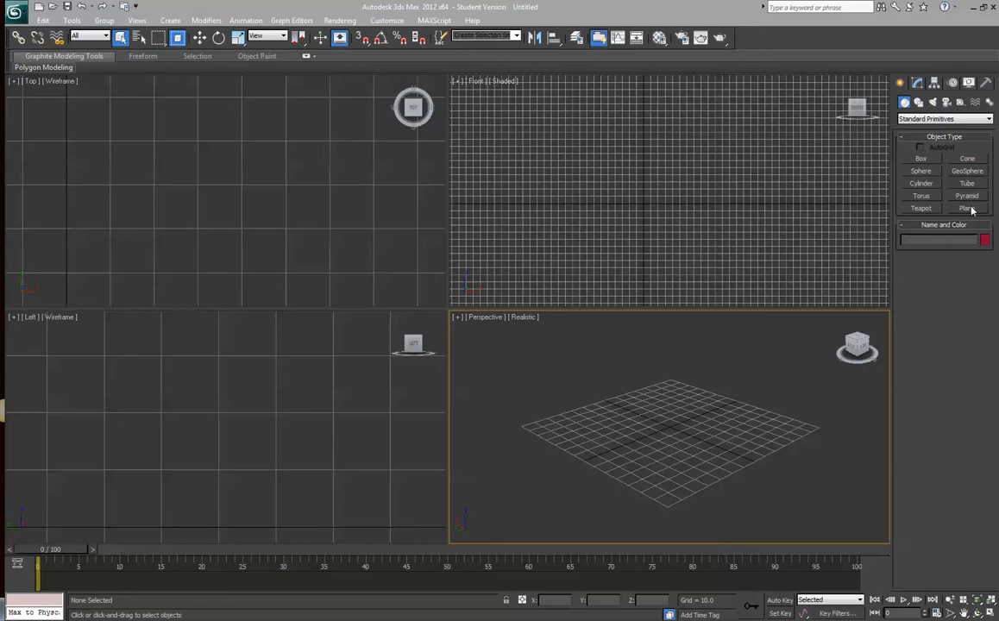
- Create a plane about 164 by 193 units in the Front view and position it at X 0, Y 0, Z 0
left_click(970, 208)
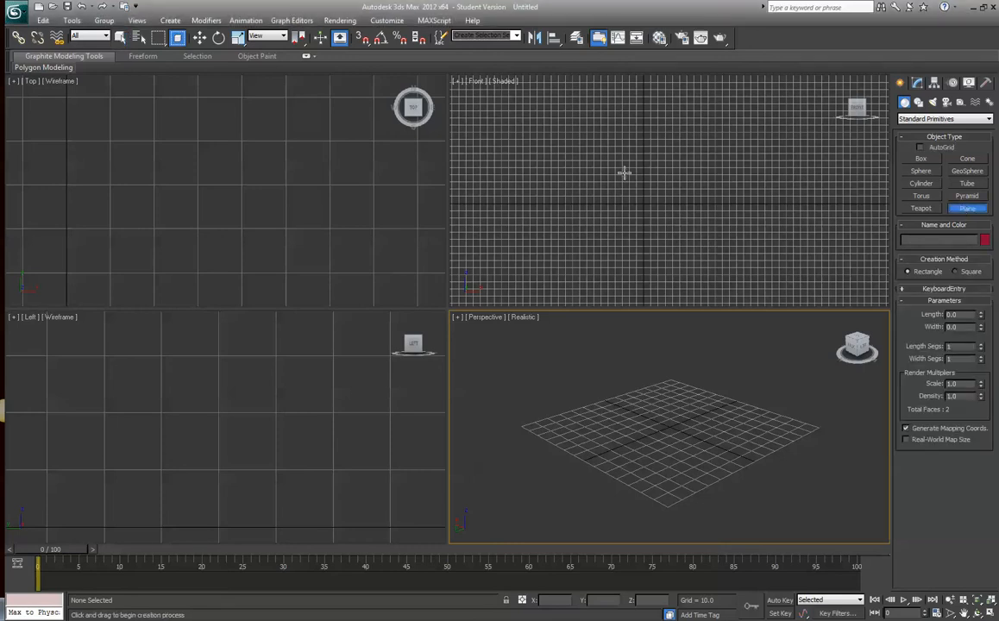
left_click_drag(582, 154, 720, 270)
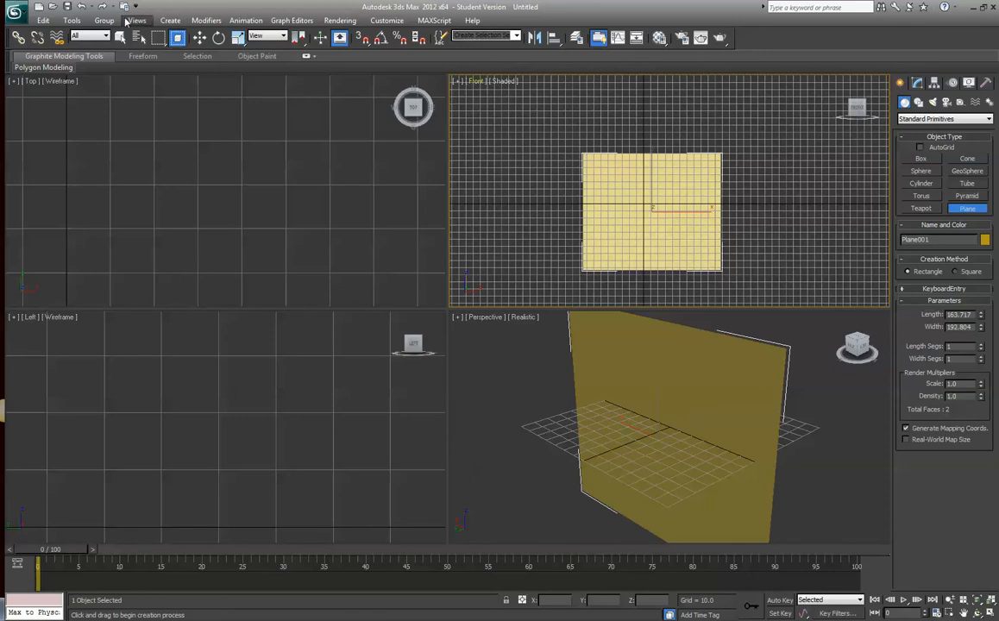
left_click(199, 38)
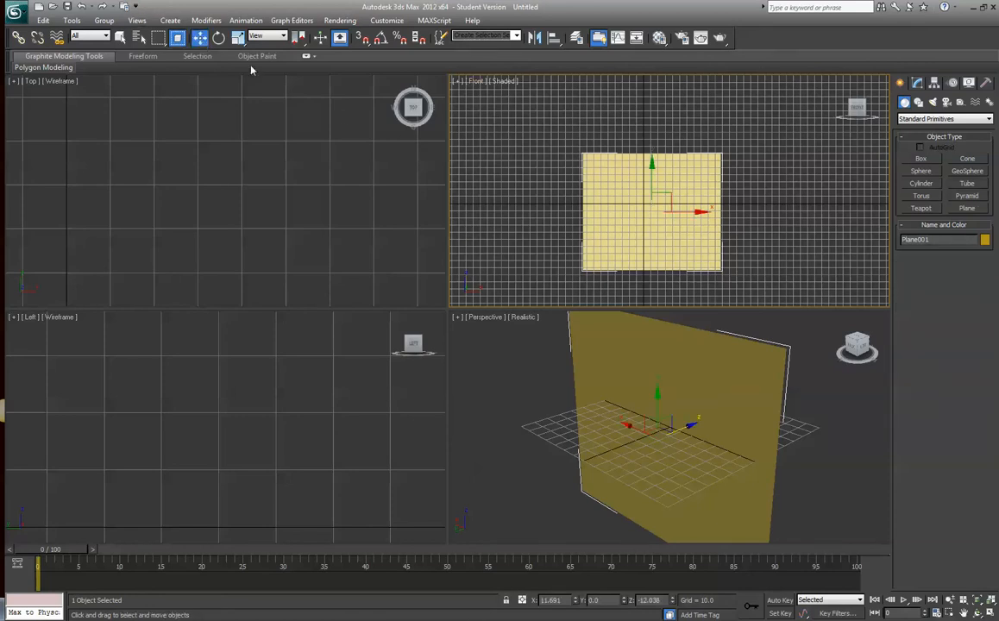
left_click_drag(555, 600, 474, 589)
type("0")
key("Tab")
type("0")
key("Tab")
type("0")
key("Tab")
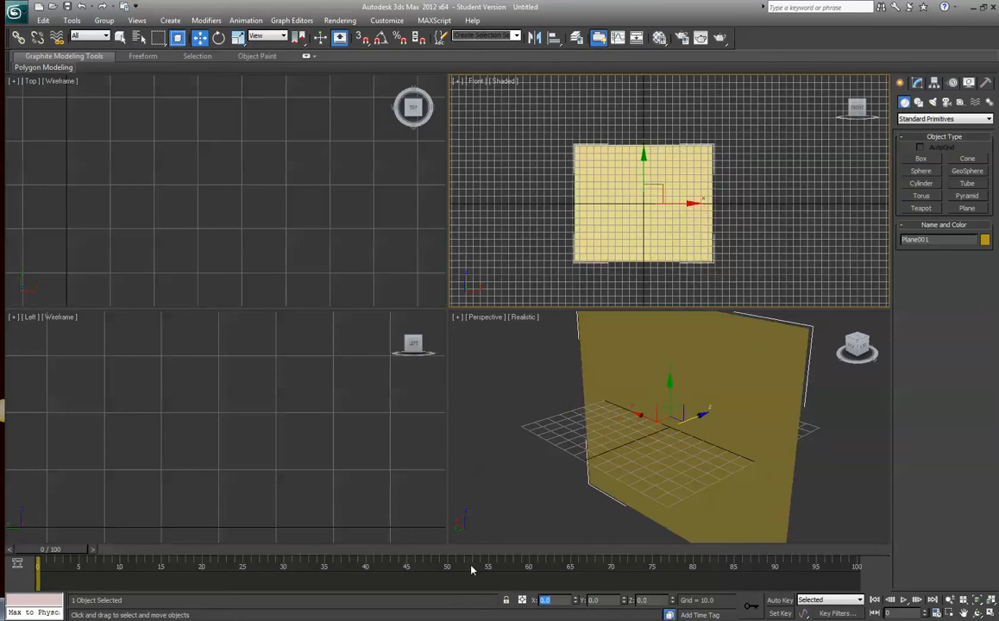
- Set the plane's length and width to 512 and fit it in all viewports
left_click(916, 82)
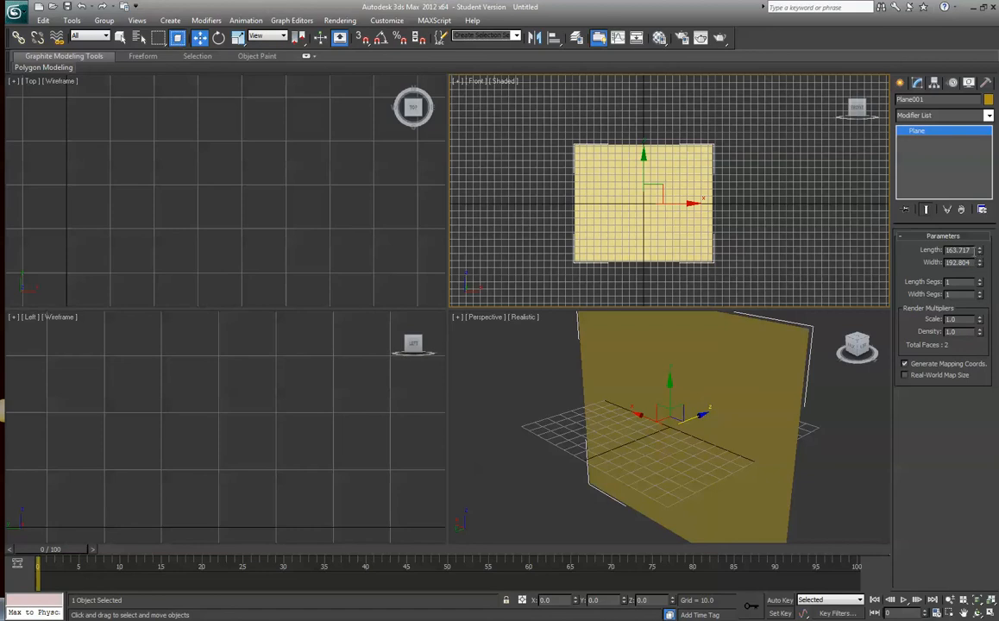
double_click(959, 250)
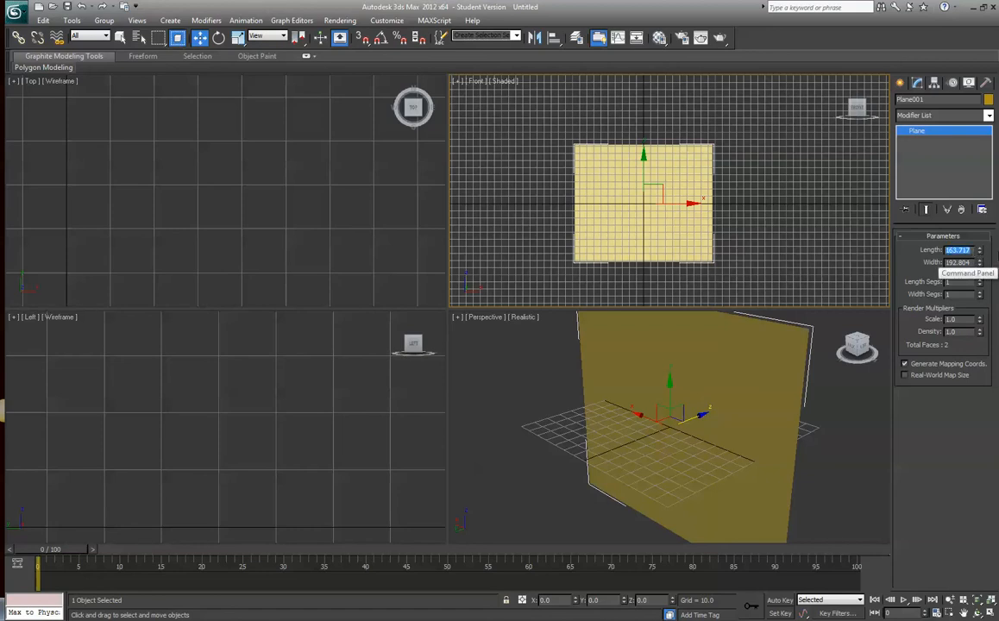
type("512")
key("Tab")
type("5")
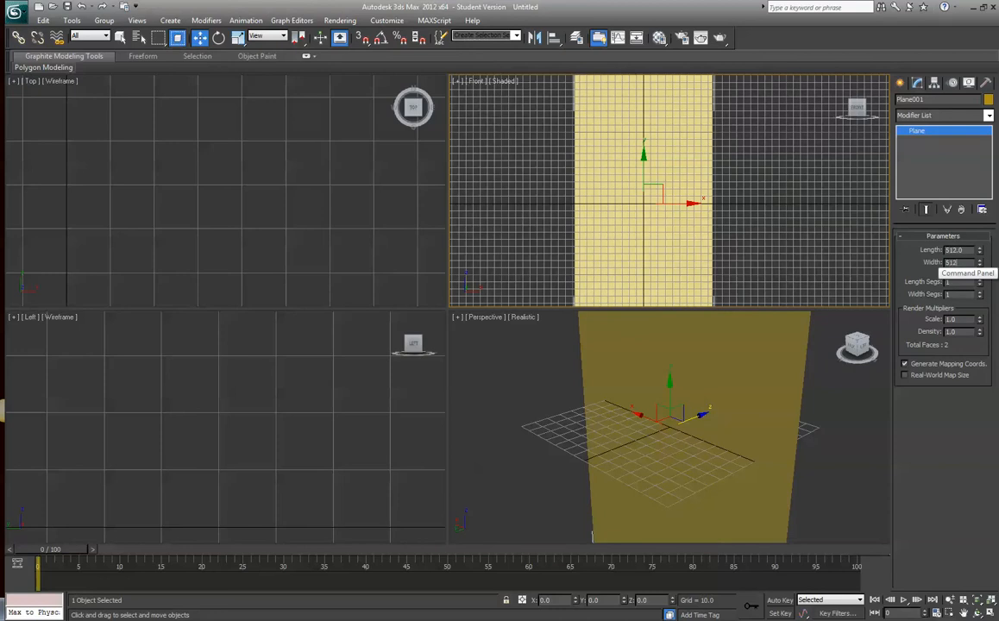
key("Tab")
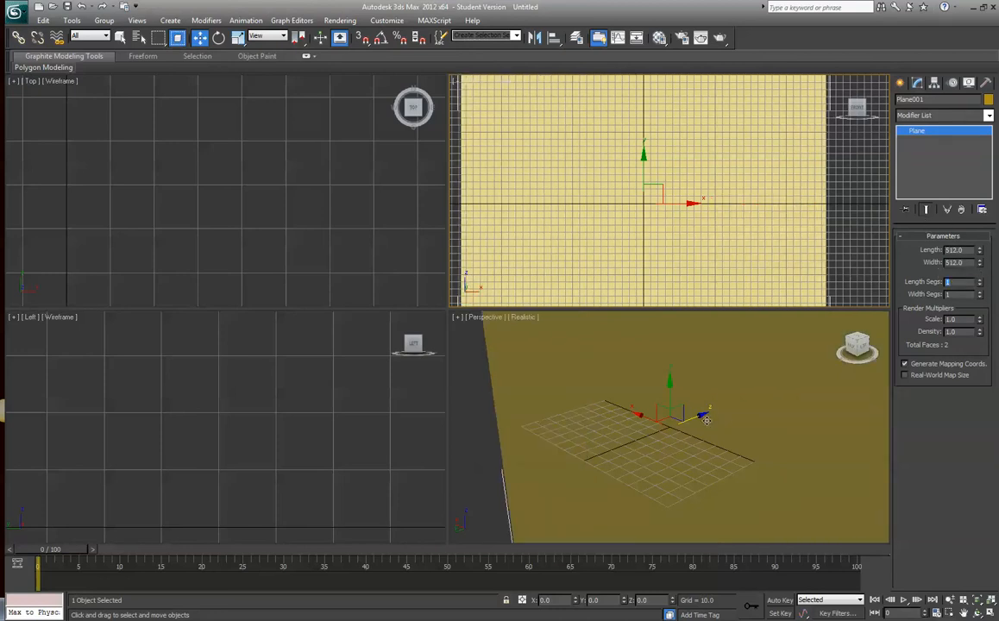
left_click(674, 338)
key("ctrl+shift+z")
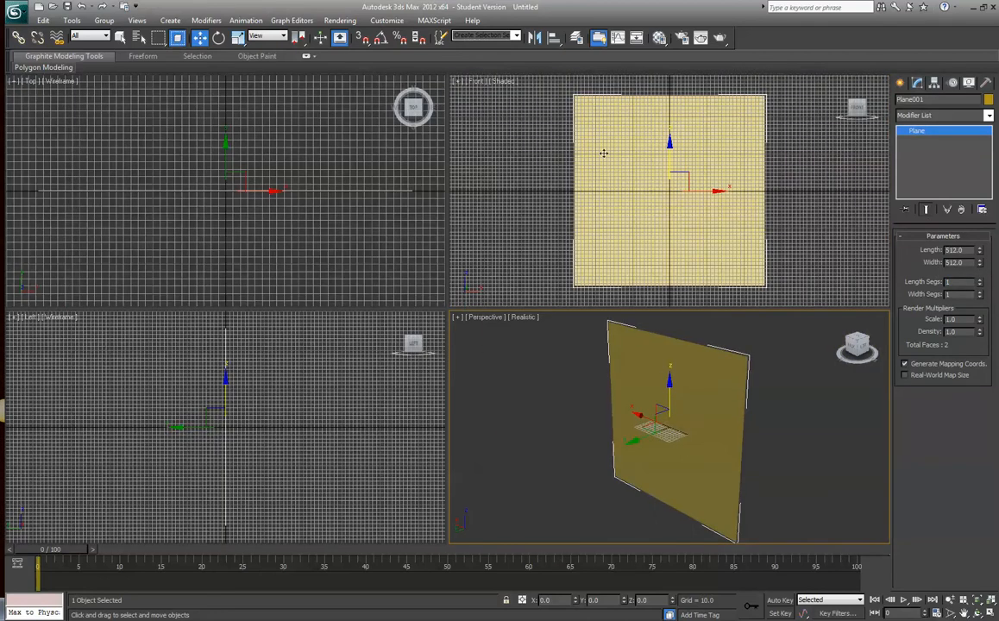
- Check the display unit scale in the units setup, keeping Generic Units
left_click(386, 20)
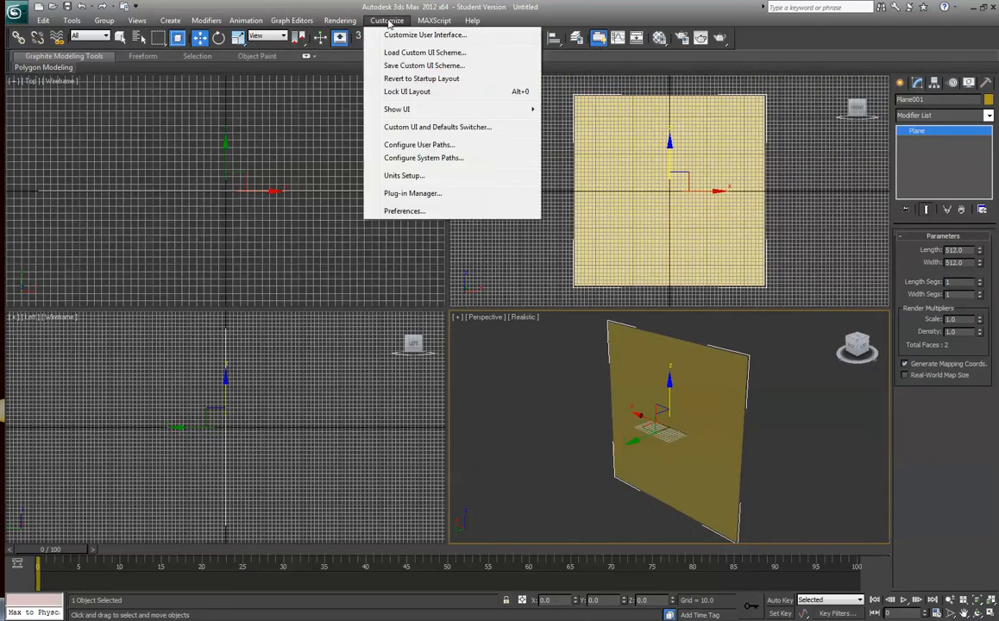
left_click(405, 176)
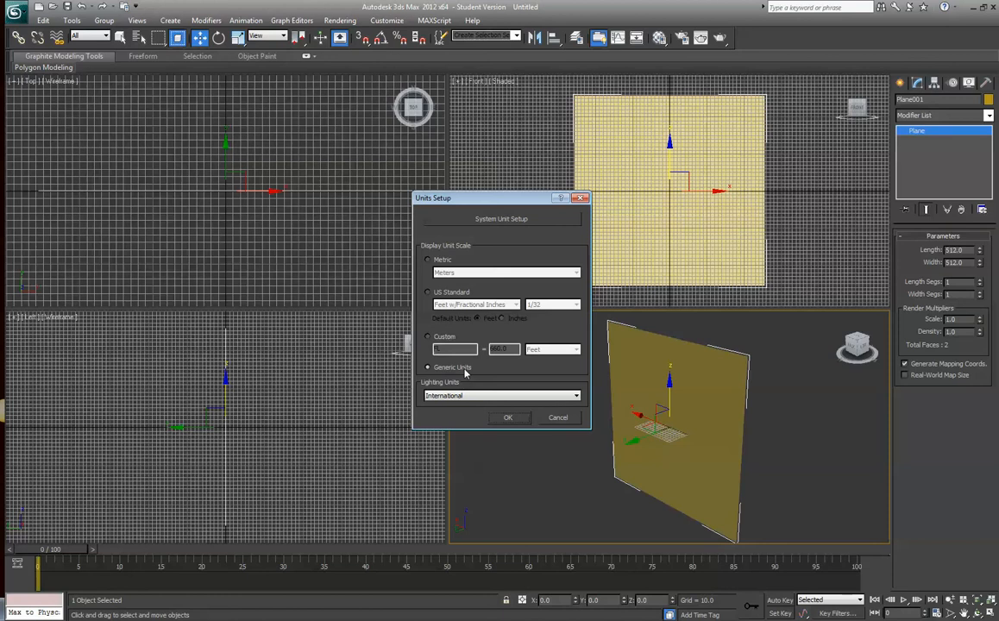
left_click(518, 417)
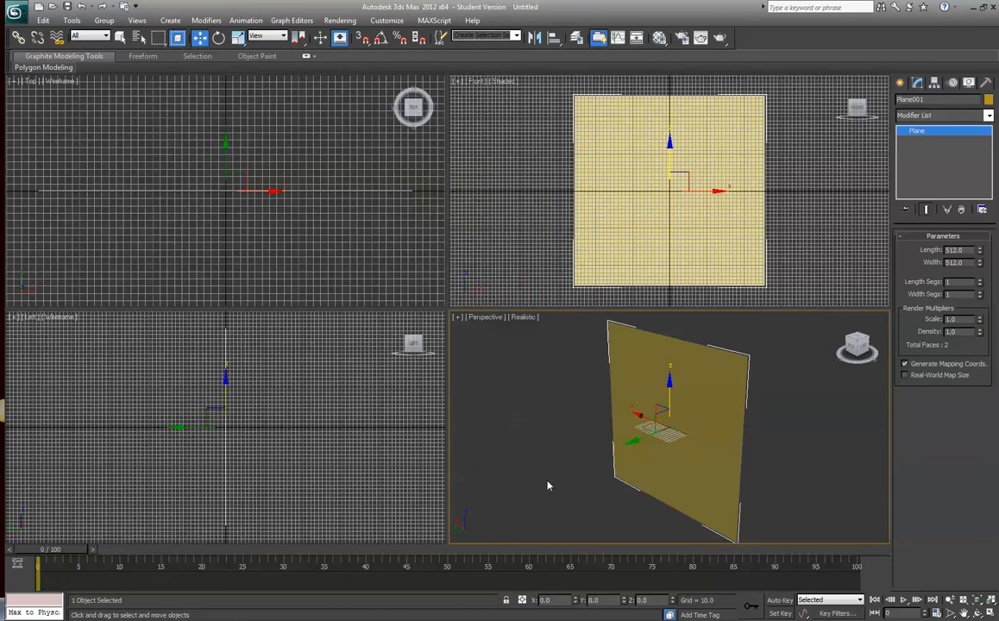
- Hide the grid in the Front, Top and Left viewports
left_click(574, 198)
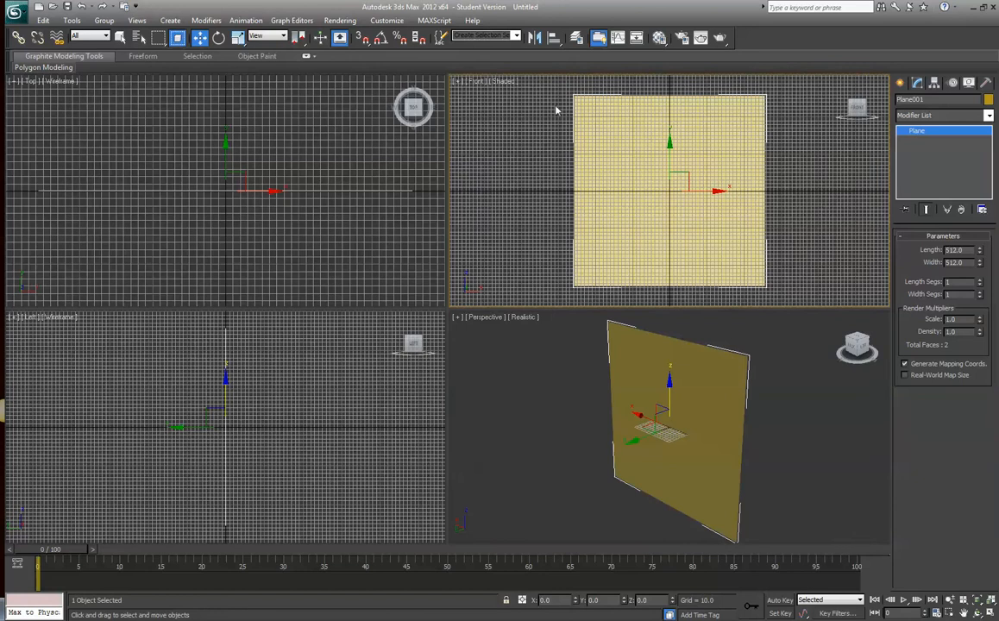
key("g")
right_click(279, 100)
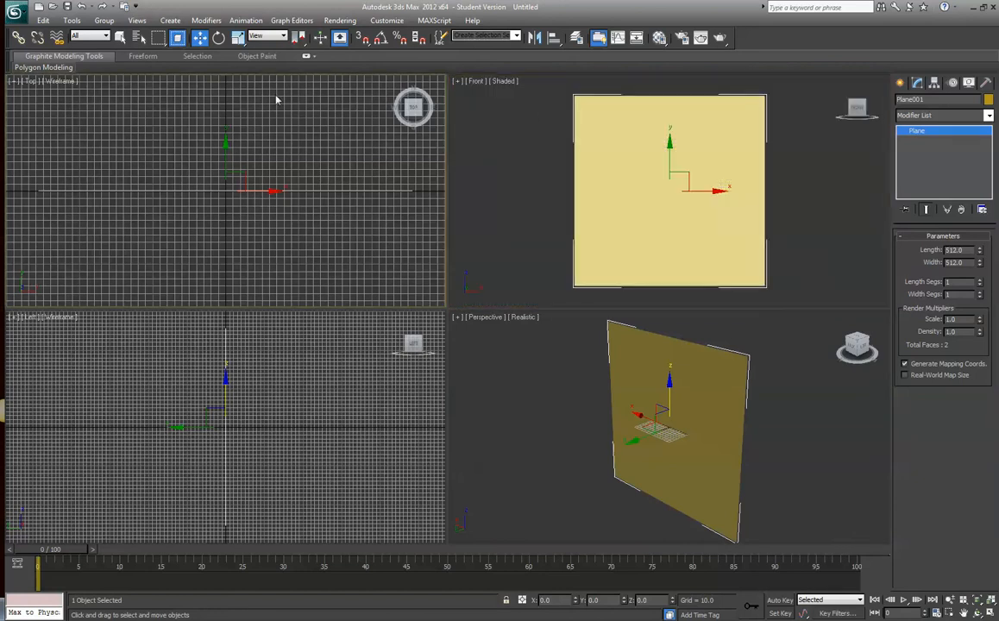
key("g")
right_click(319, 390)
key("g")
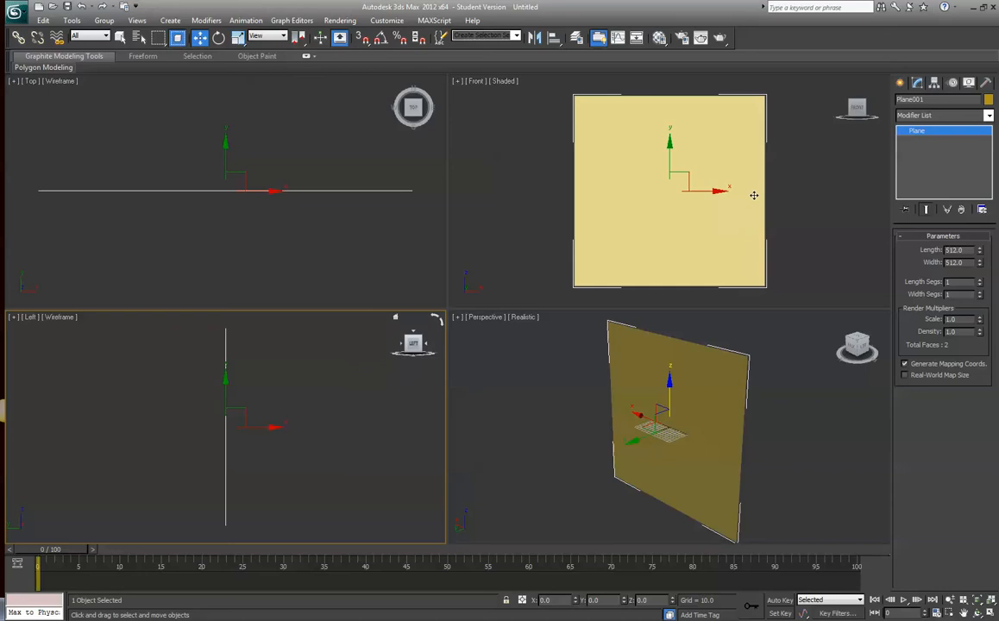
- Load the NM240_Module_02_Machine_Part.png bitmap from the desktop's 3D Animation folder as the first material's diffuse map
right_click(637, 121)
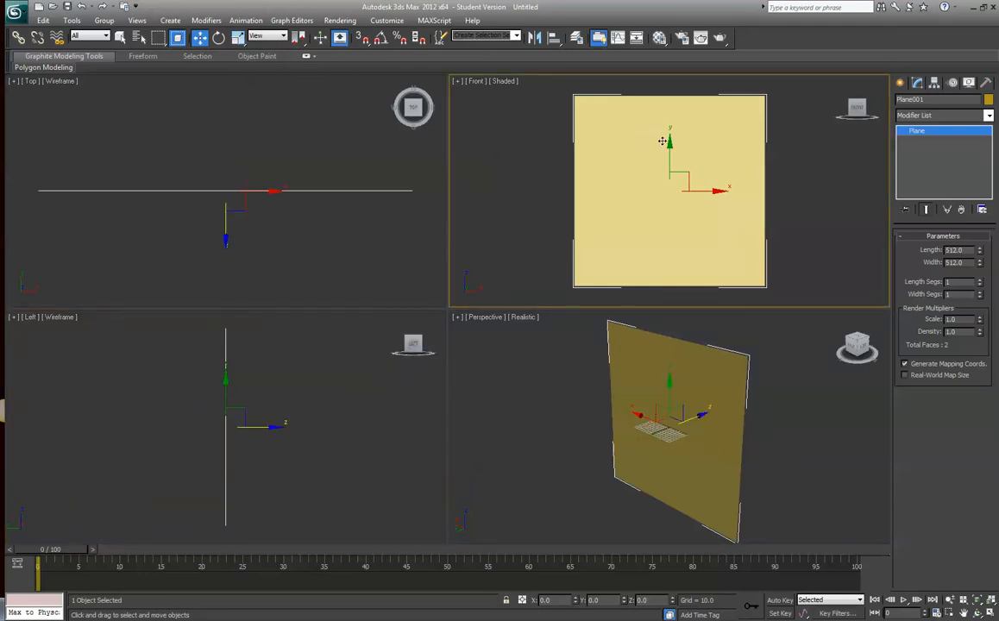
left_click(659, 39)
left_click_drag(335, 39, 202, 24)
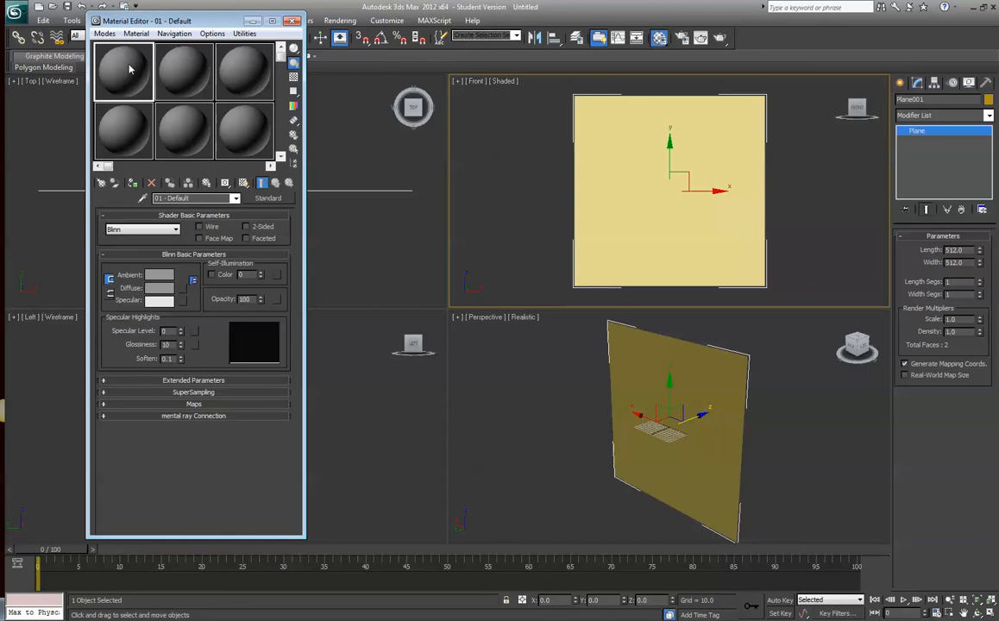
left_click(184, 293)
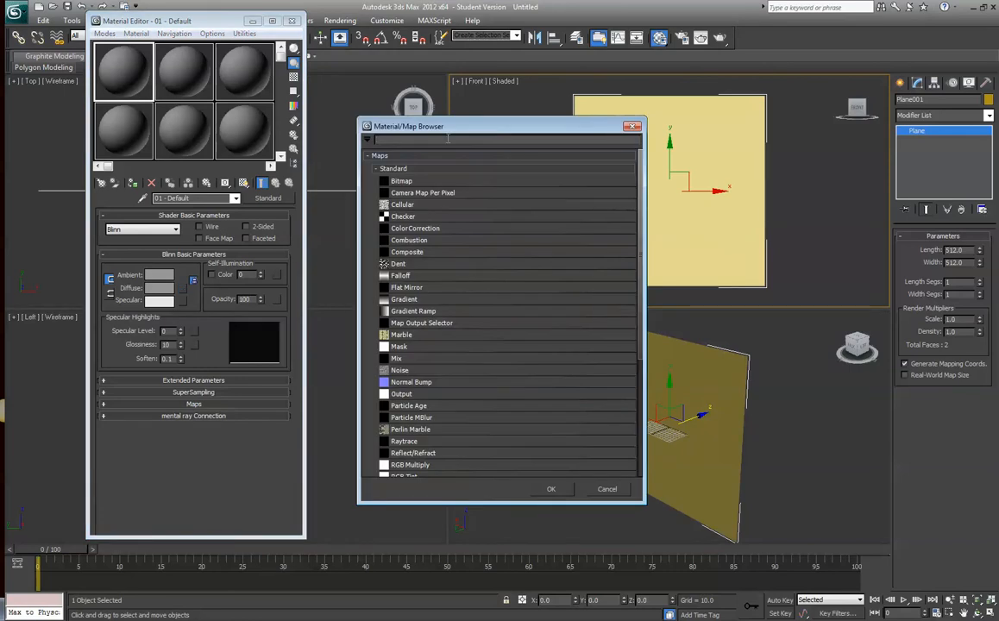
left_click(407, 182)
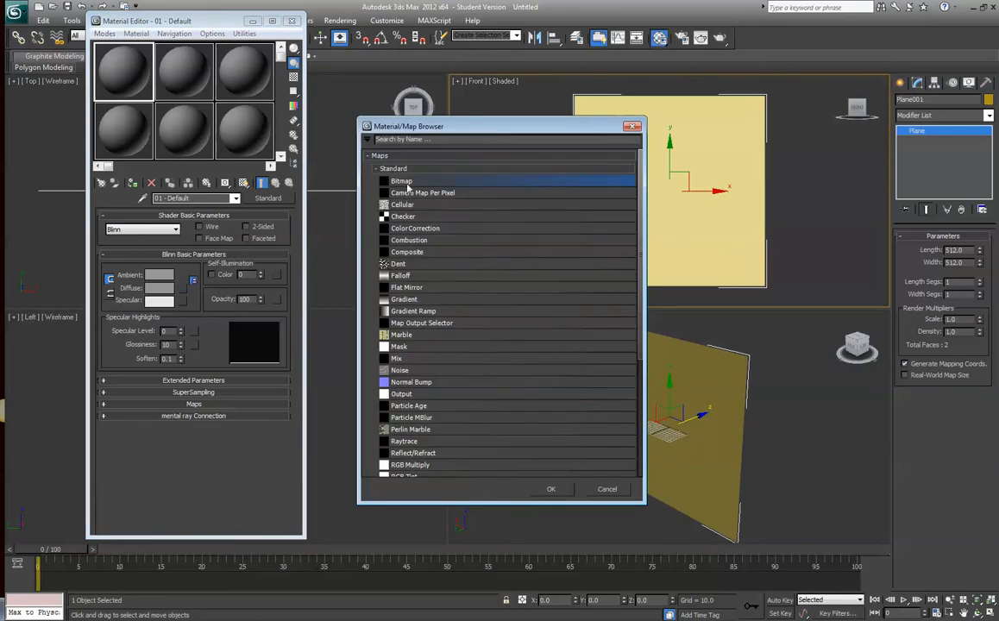
left_click(553, 489)
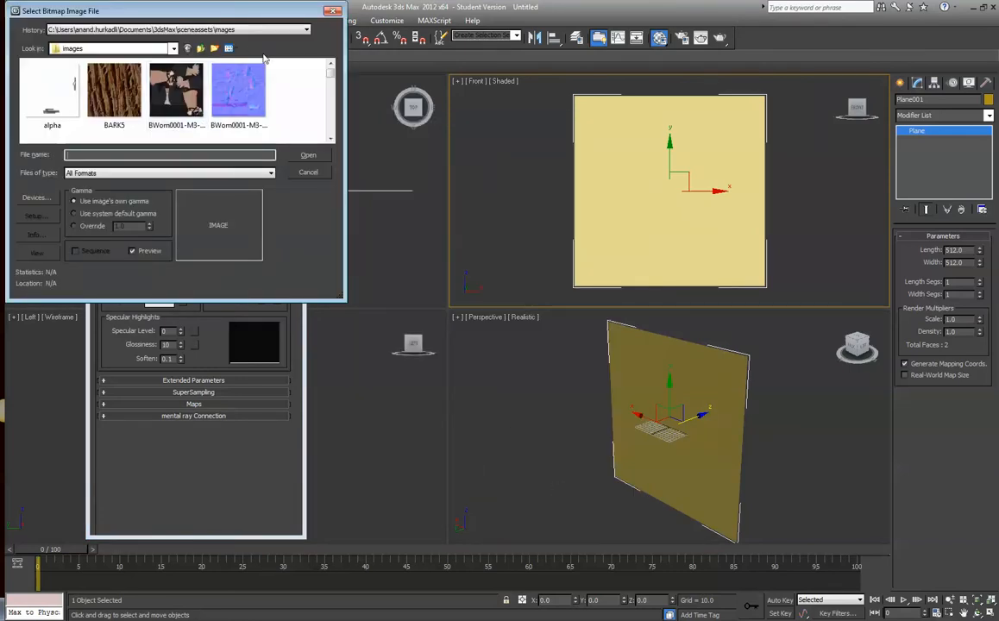
left_click(174, 49)
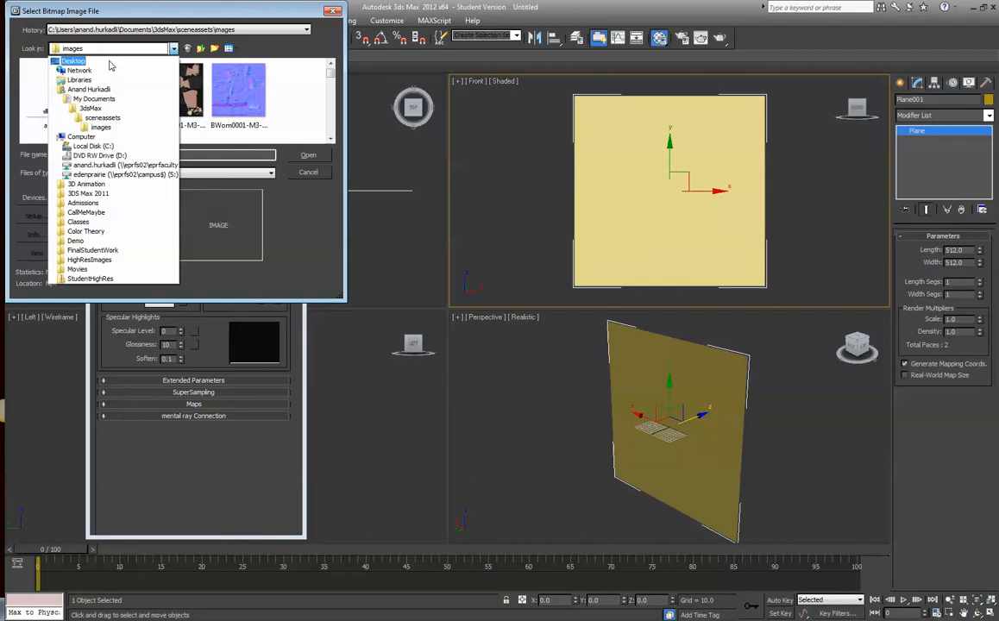
left_click(110, 62)
double_click(69, 132)
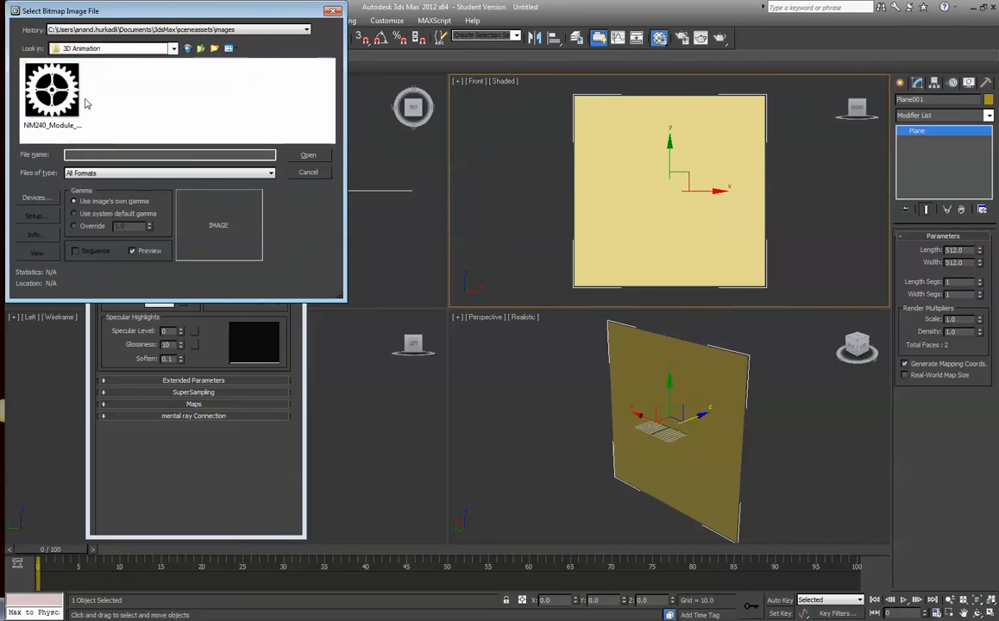
left_click(54, 93)
left_click(308, 156)
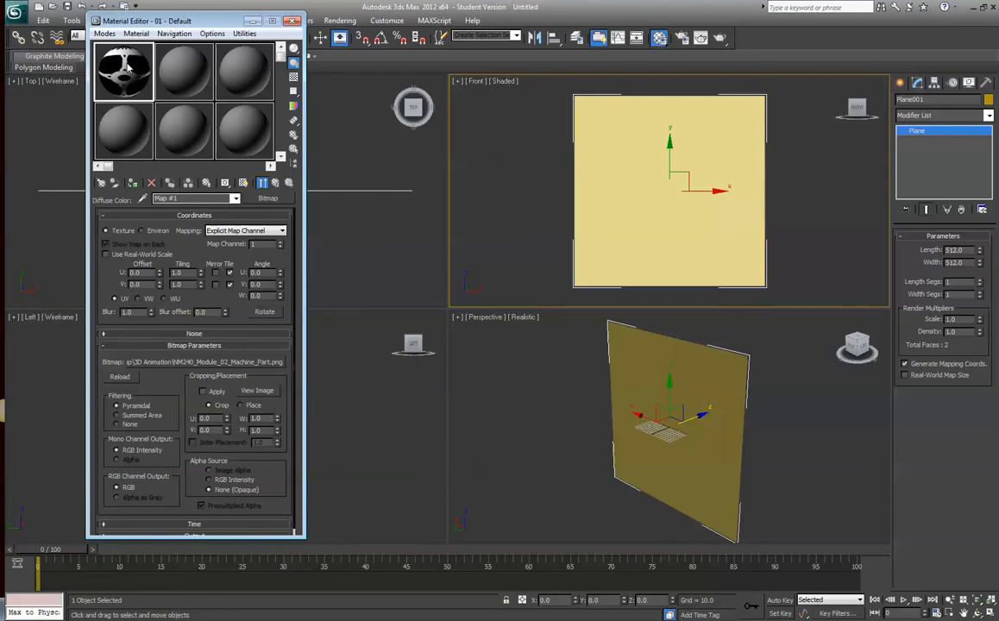
- Apply the gear material to the plane, display its map in the viewports and close the Material Editor
left_click_drag(128, 67, 613, 139)
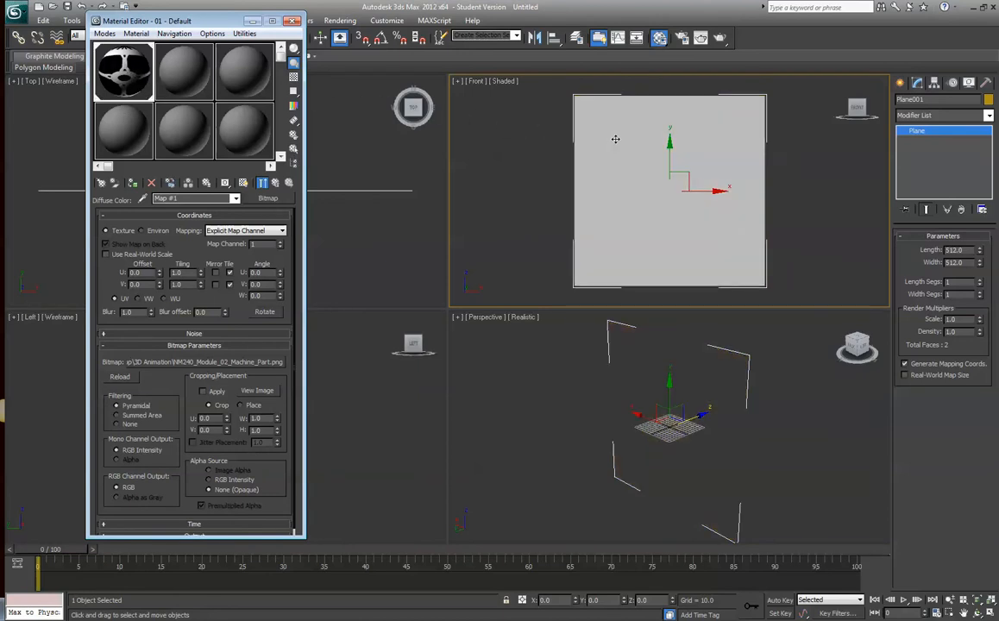
left_click(244, 183)
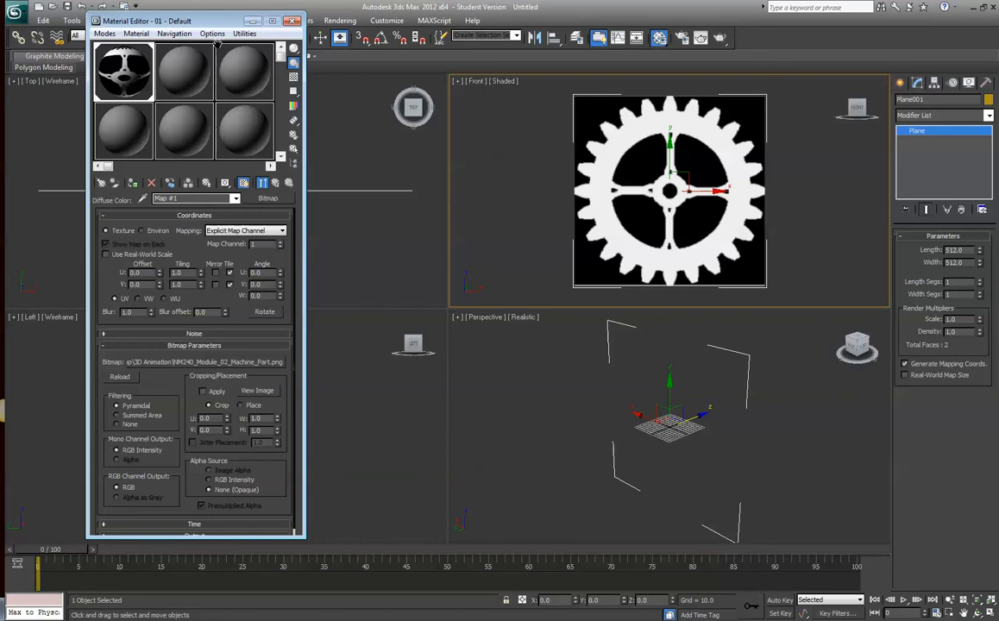
left_click(289, 23)
left_click(863, 349)
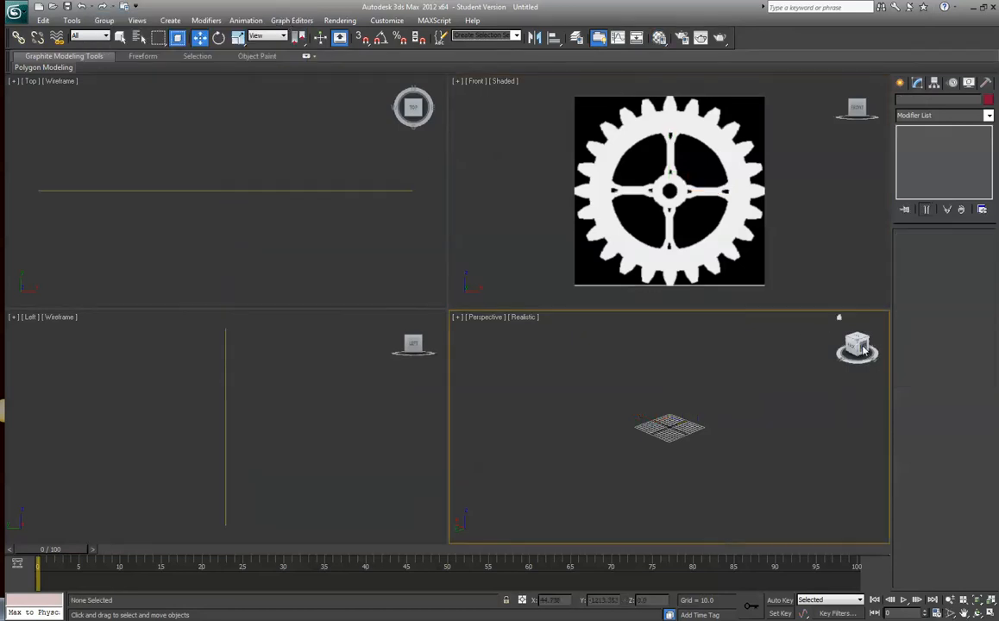
mouse_move(863, 349)
left_mouse_down()
mouse_move(849, 348)
mouse_move(863, 349)
left_mouse_up()
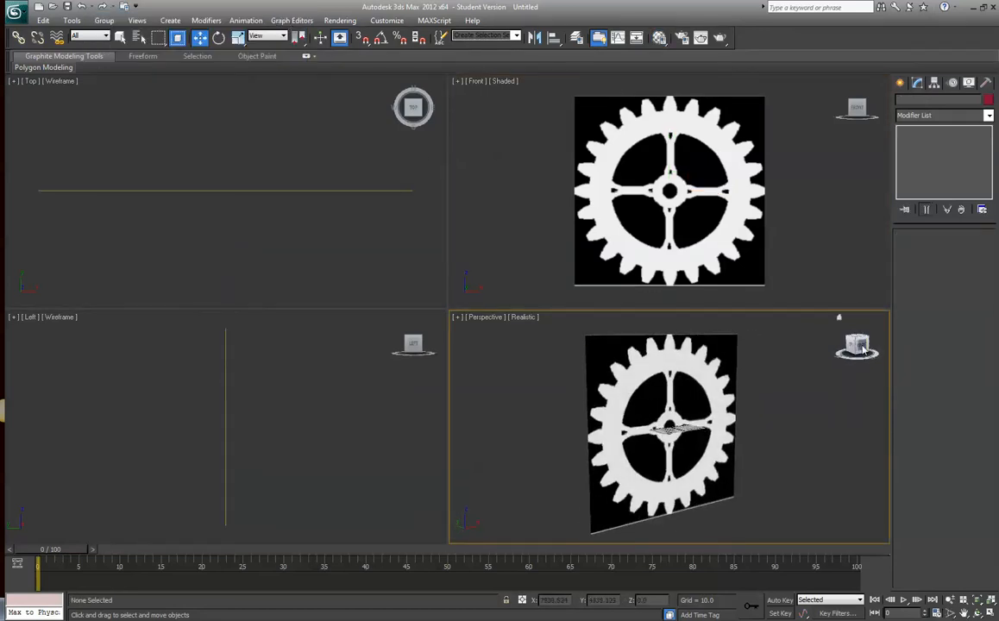
- Freeze the gear-textured plane
left_click(696, 245)
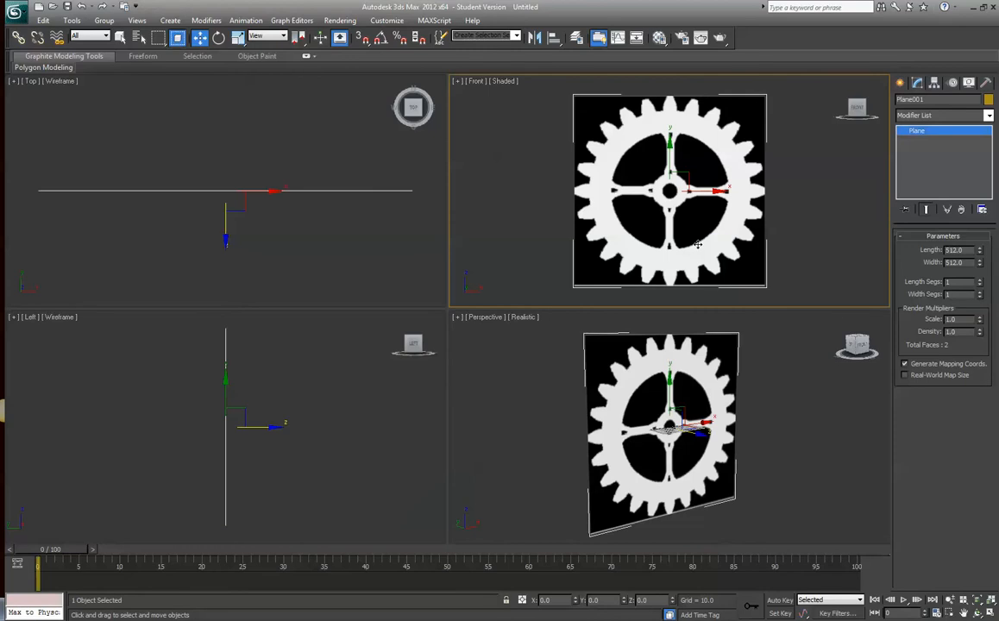
right_click(713, 134)
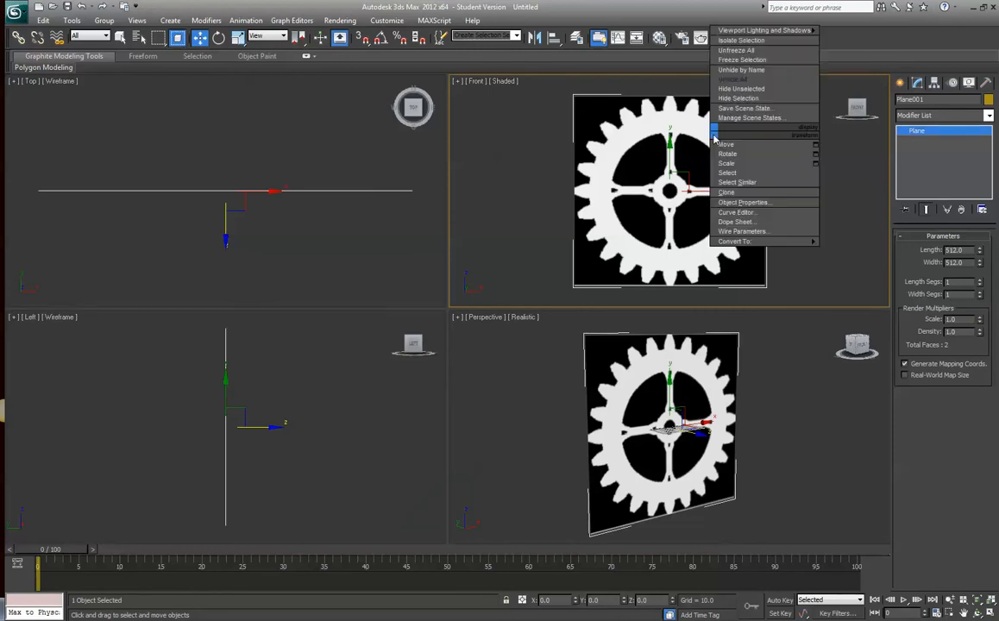
left_click(738, 60)
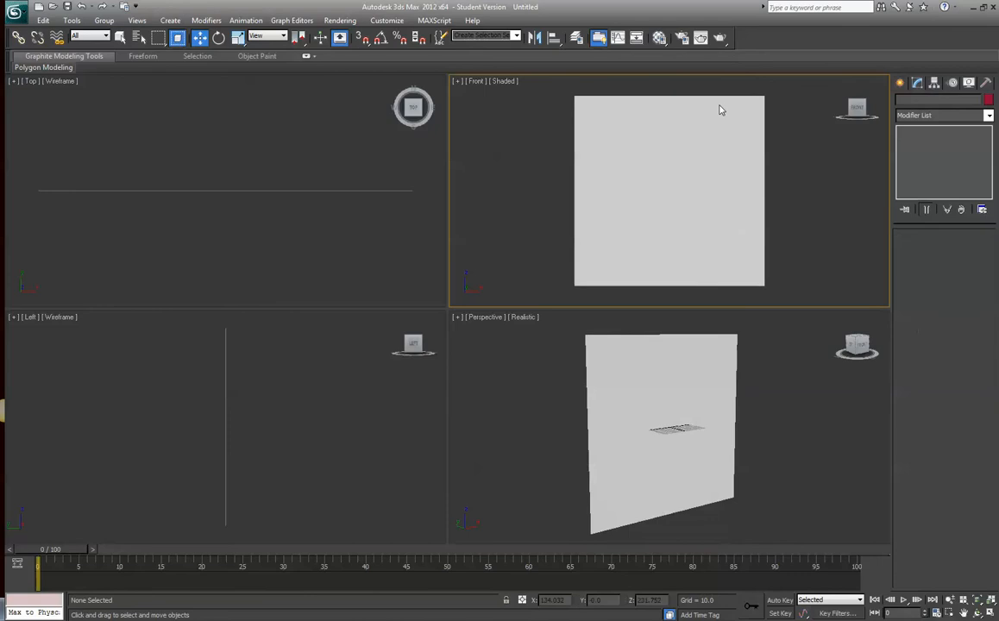
- Unfreeze all objects in the scene
left_click(860, 349)
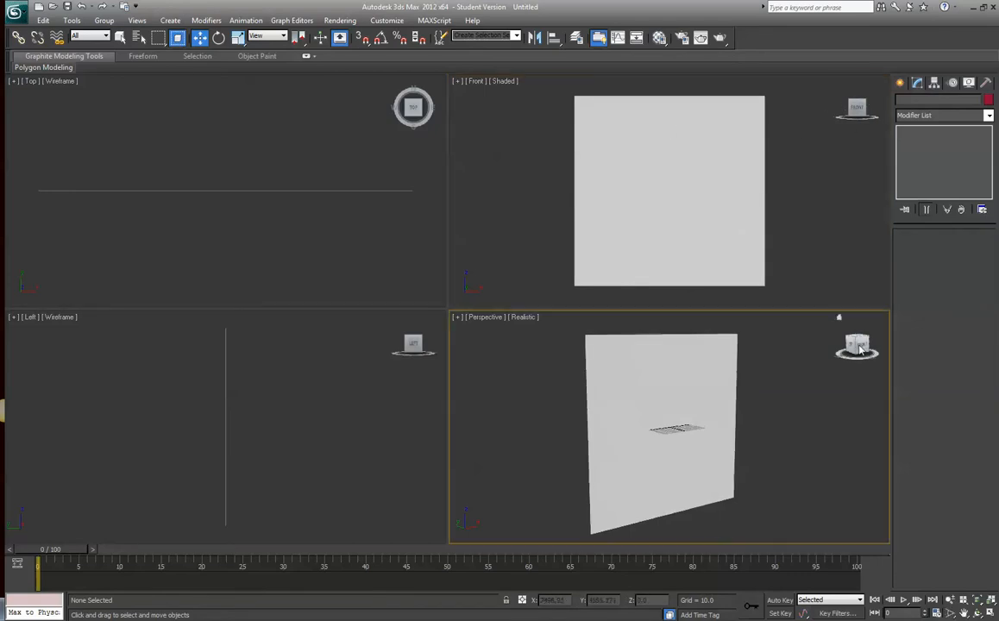
left_click_drag(860, 350, 690, 396)
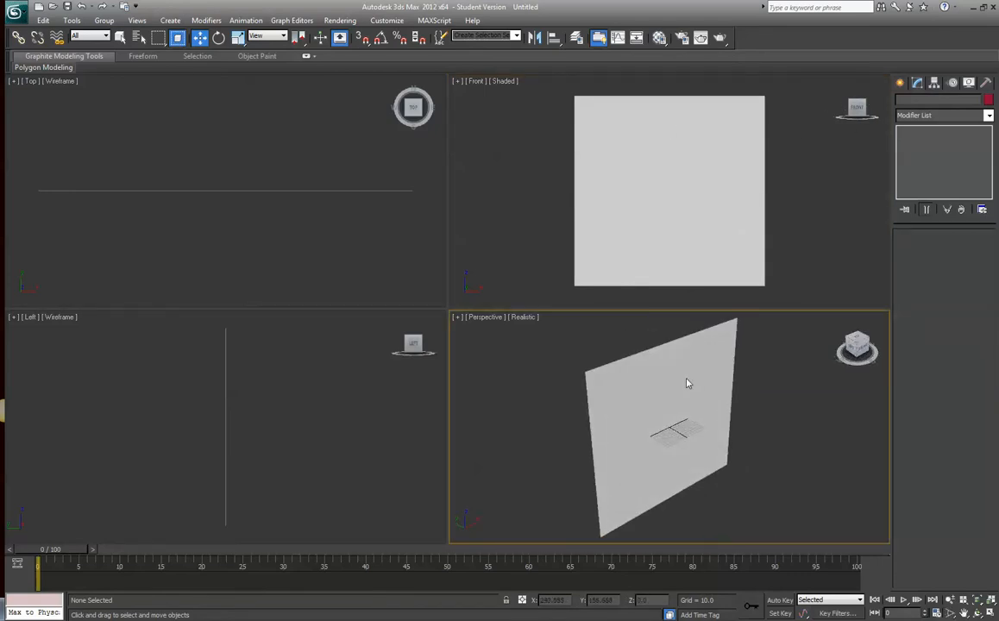
right_click(687, 383)
left_click(716, 307)
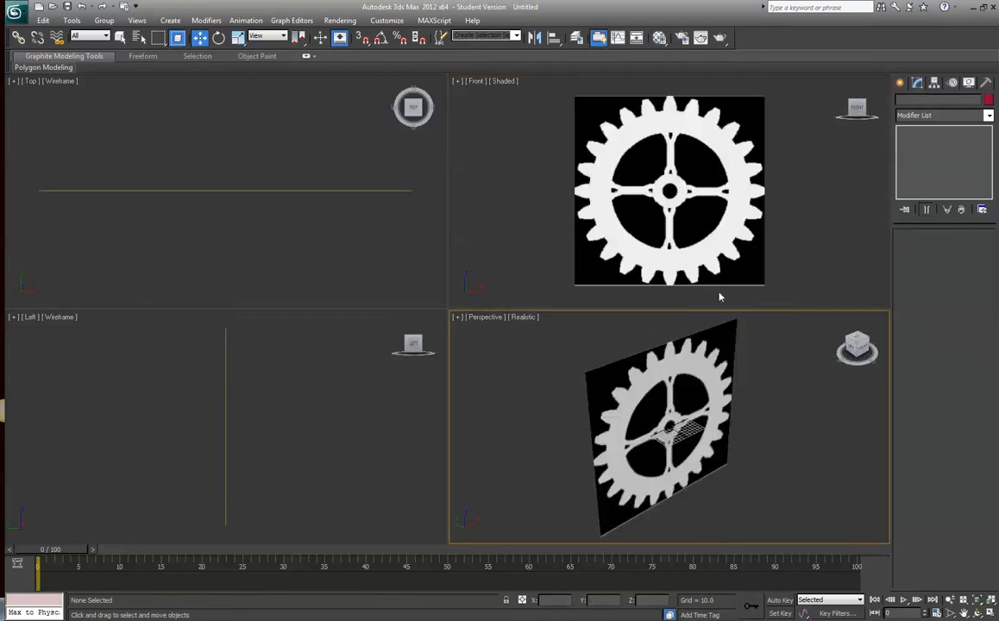
- Turn off Show Frozen in Gray in the object properties of the gear-textured plane
left_click(659, 382)
right_click(659, 381)
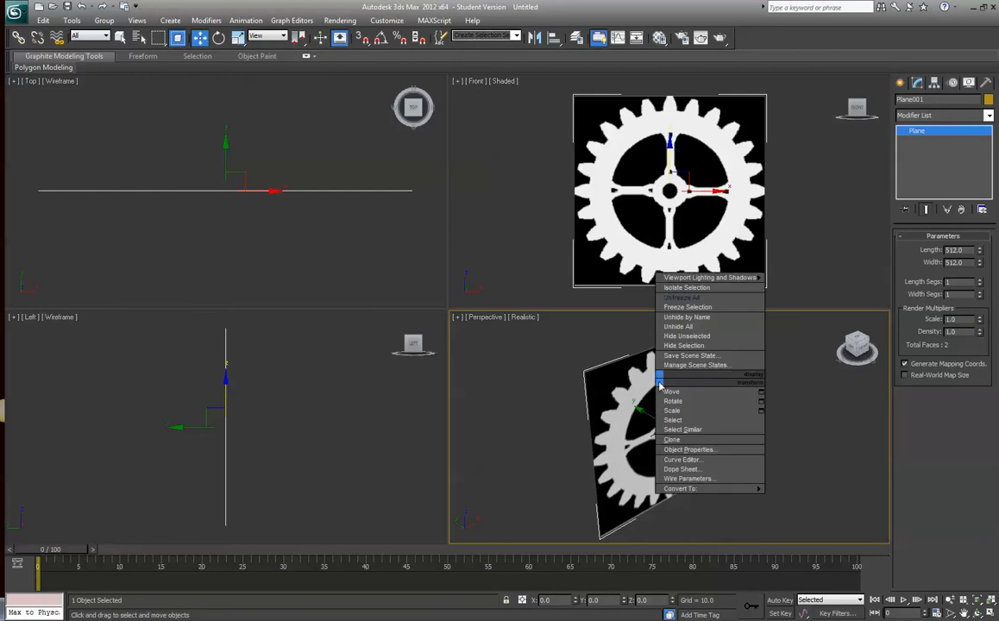
left_click(686, 450)
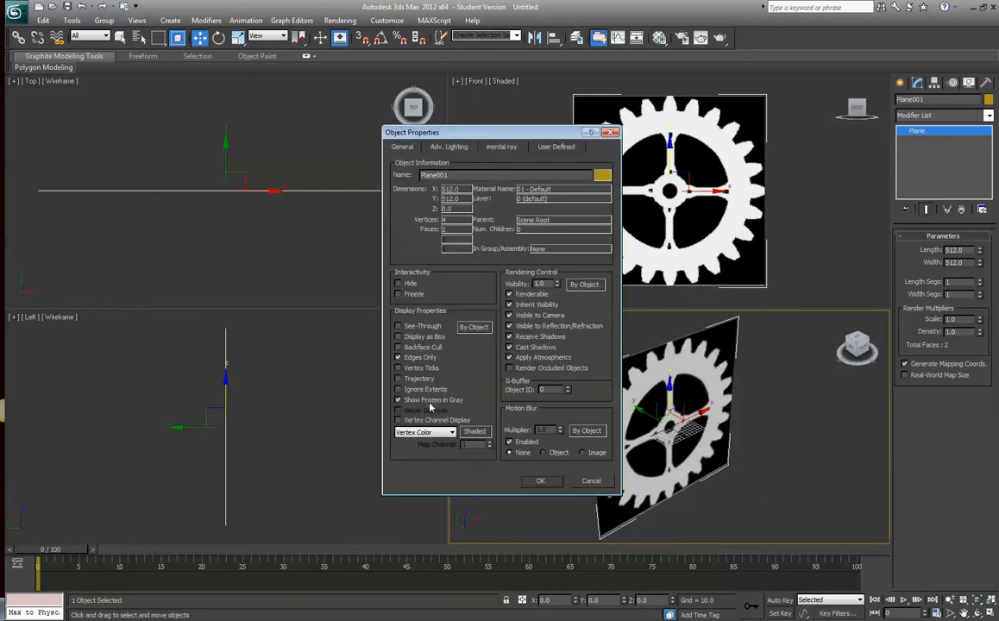
left_click(398, 400)
left_click(542, 481)
- Freeze the gear-textured plane so it serves as a locked template
right_click(692, 221)
right_click(693, 221)
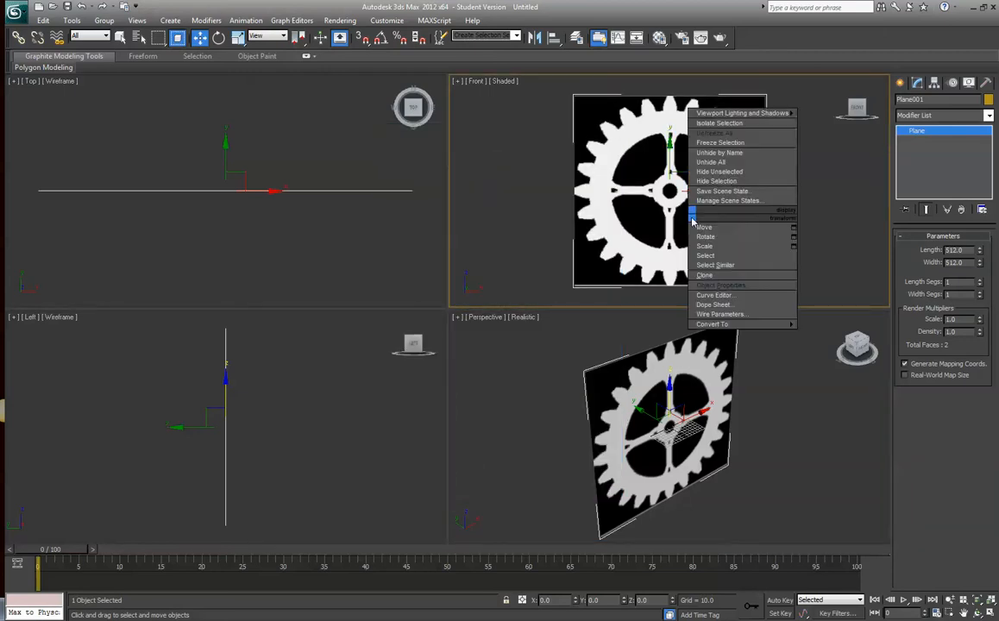
left_click(717, 142)
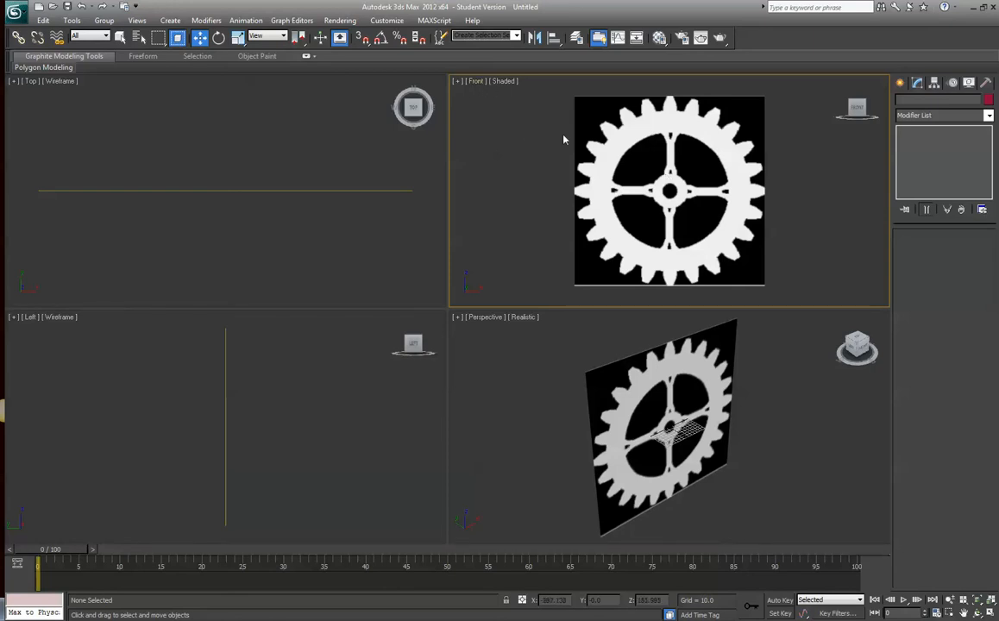
- Trace the gear's outer teeth clockwise with a corner-point Line spline in the maximized Front view, from the upper-right teeth round to the lower-left teeth
key("alt+w")
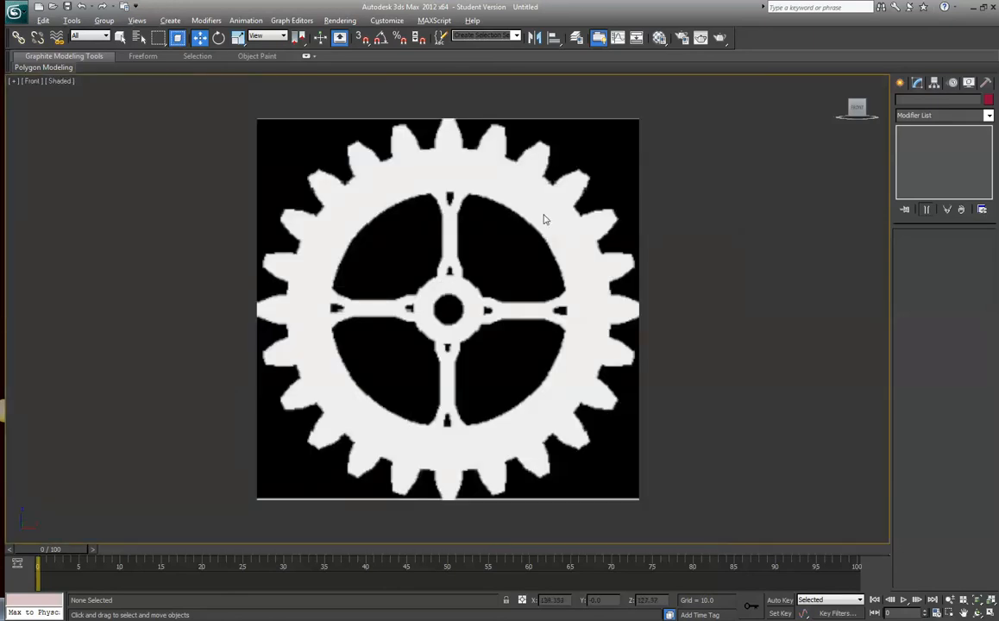
left_click(900, 82)
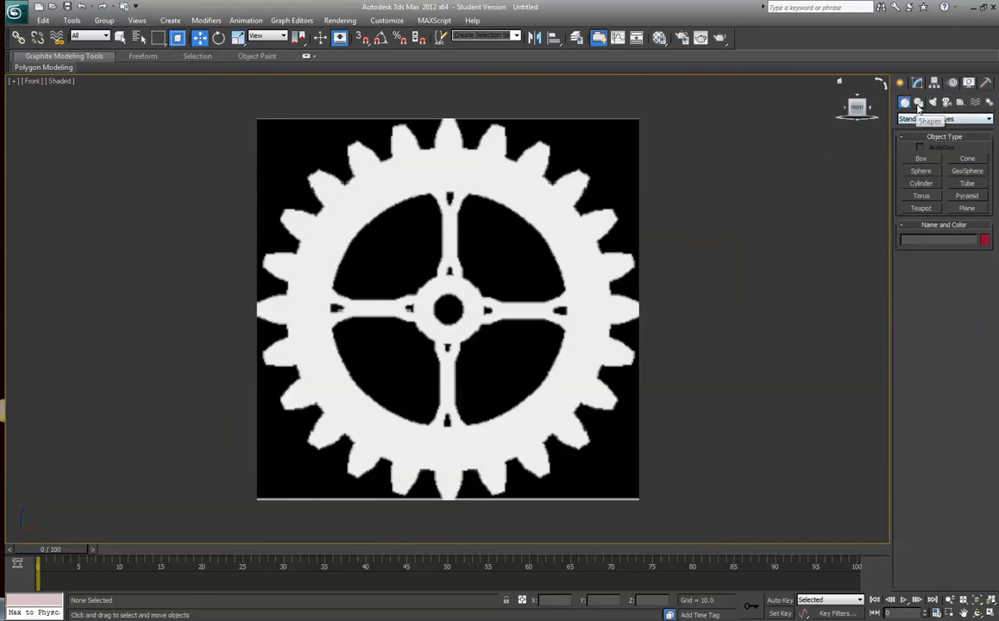
left_click(919, 103)
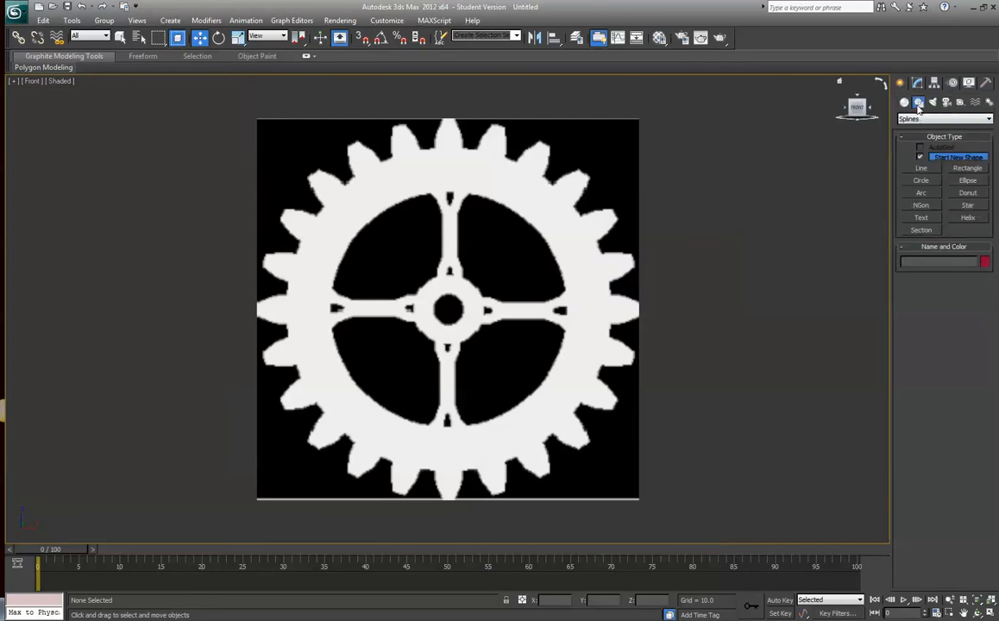
left_click(923, 170)
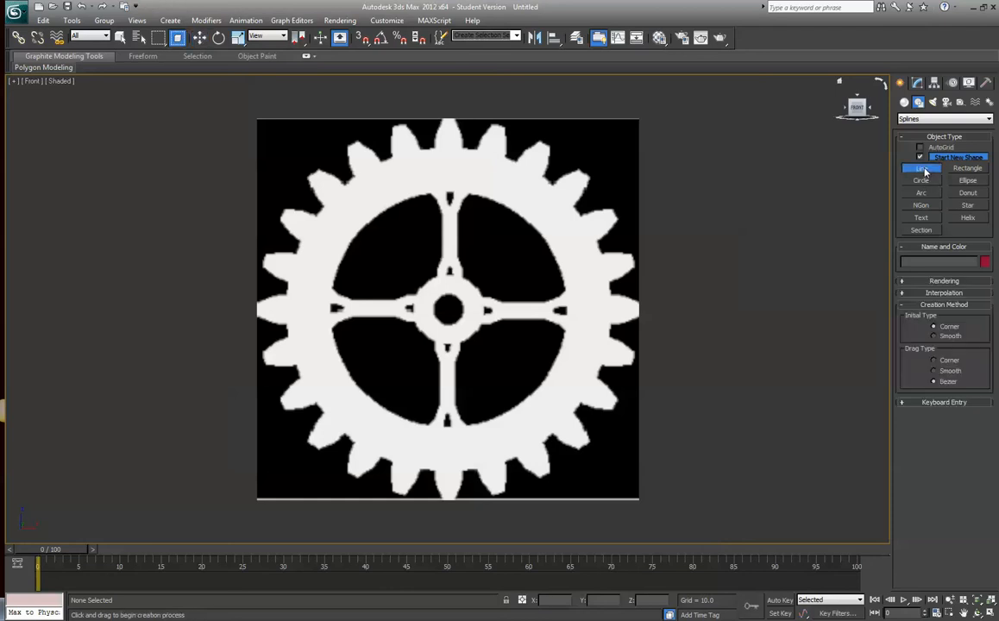
left_click(514, 163)
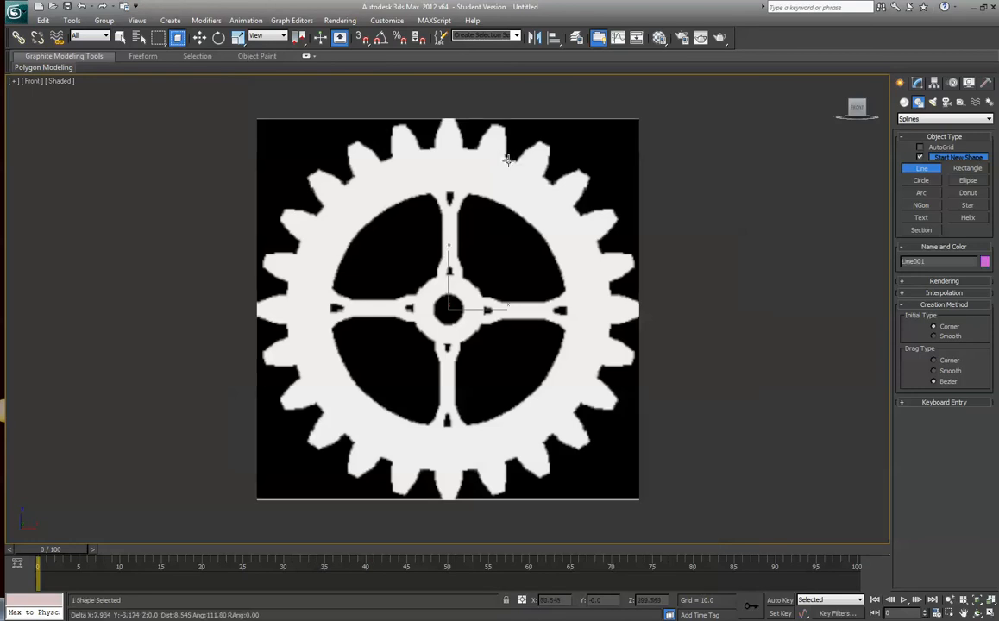
left_click(525, 151)
left_click(539, 143)
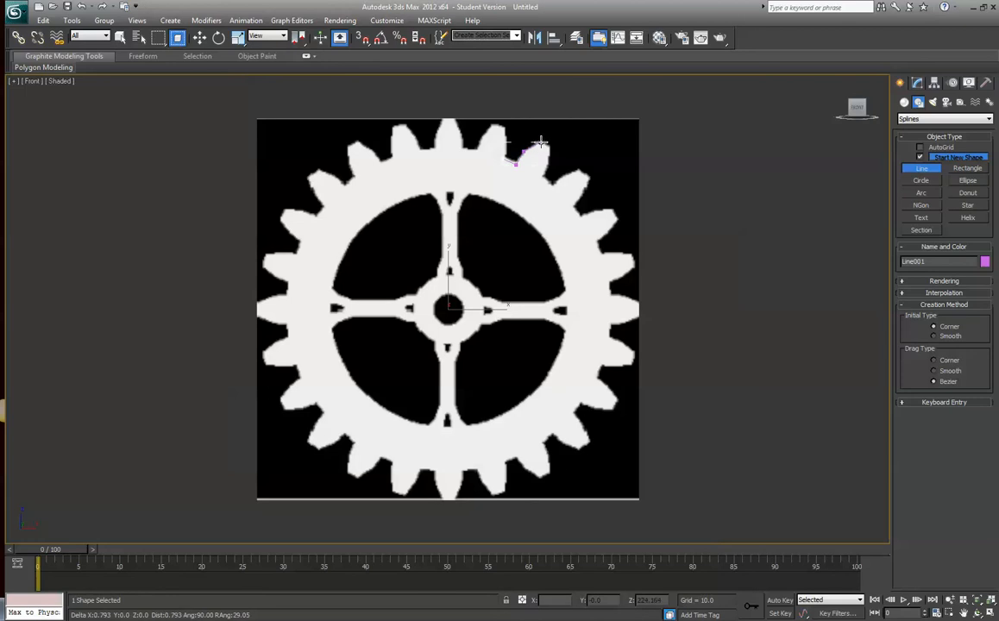
left_click(548, 149)
left_click(553, 183)
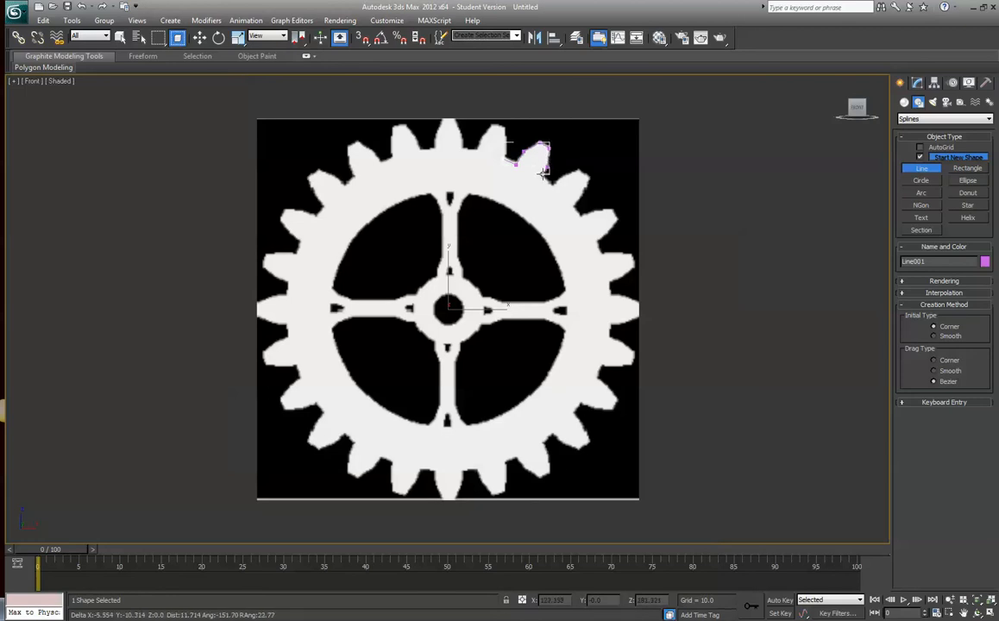
left_click(562, 178)
left_click(578, 173)
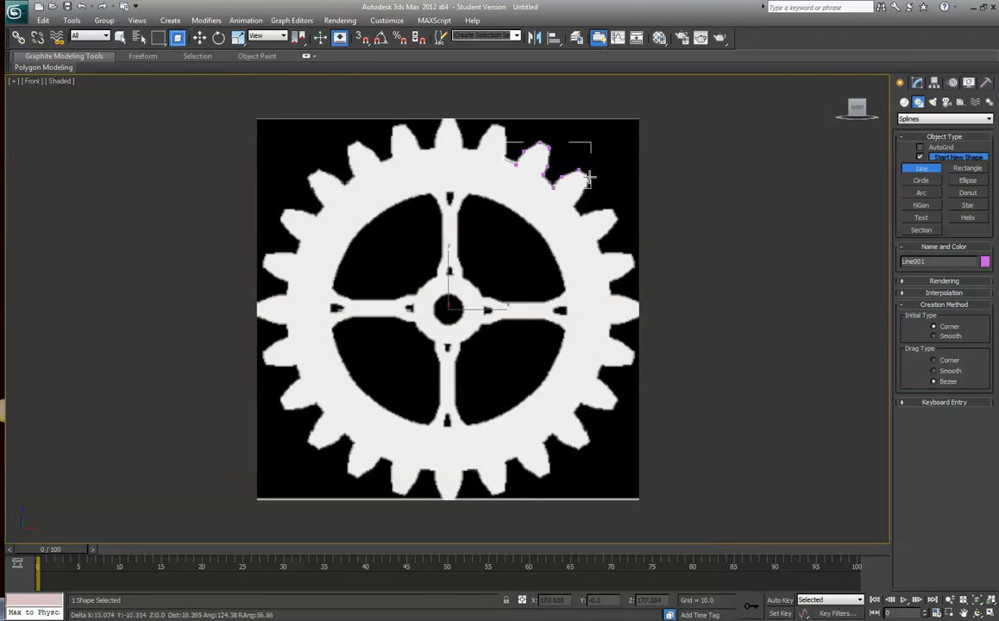
left_click(589, 181)
left_click(581, 193)
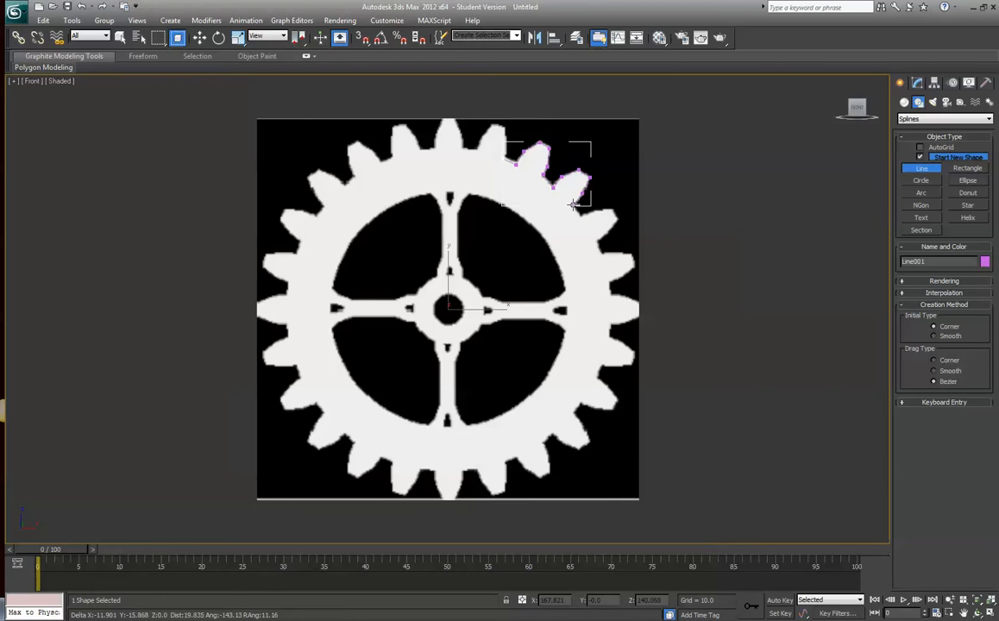
left_click(573, 205)
left_click(578, 214)
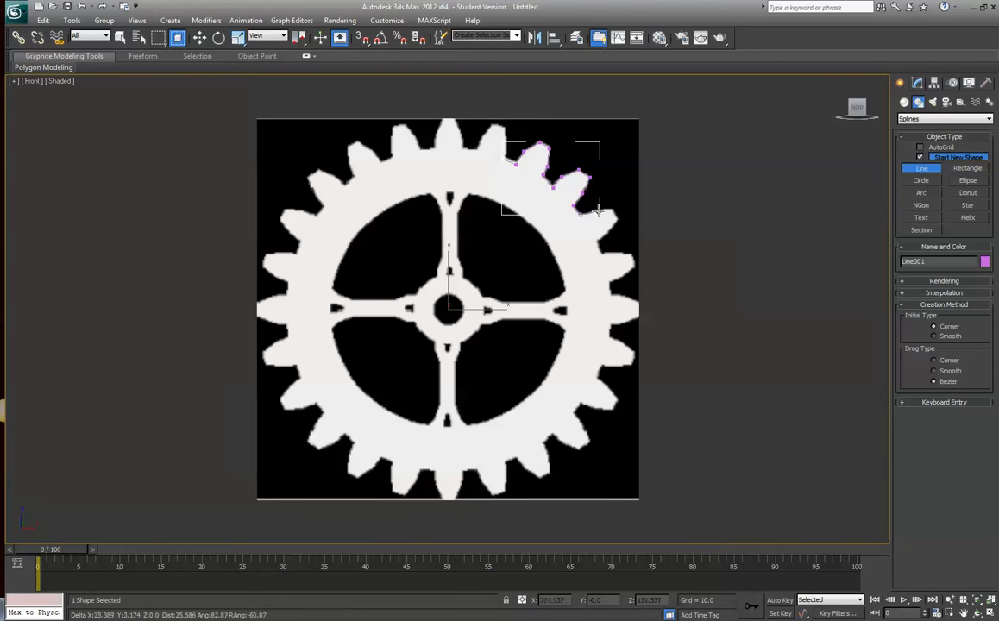
left_click(597, 210)
left_click(612, 211)
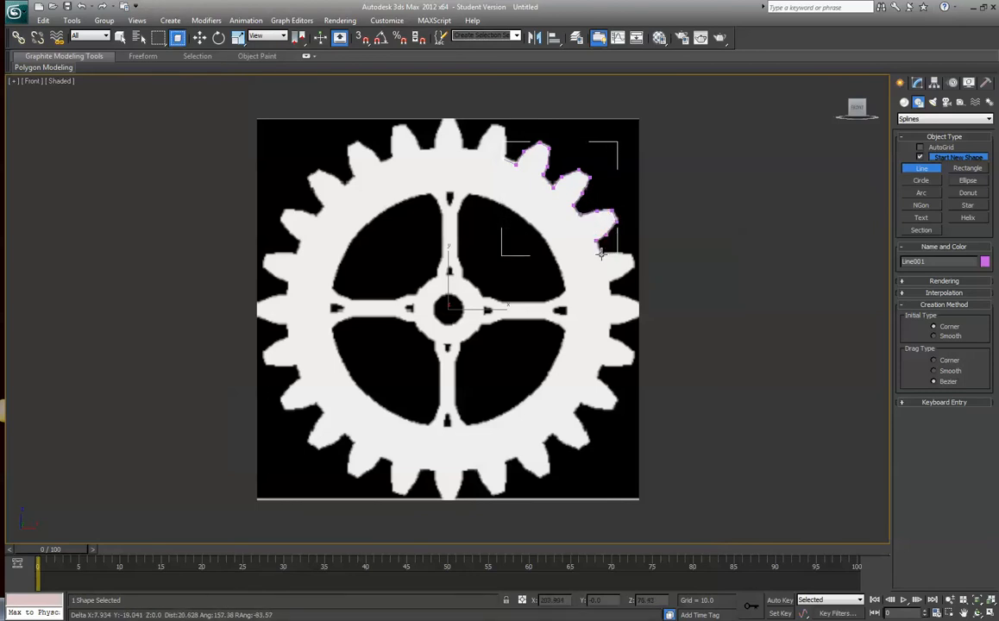
left_click(601, 252)
left_click(634, 259)
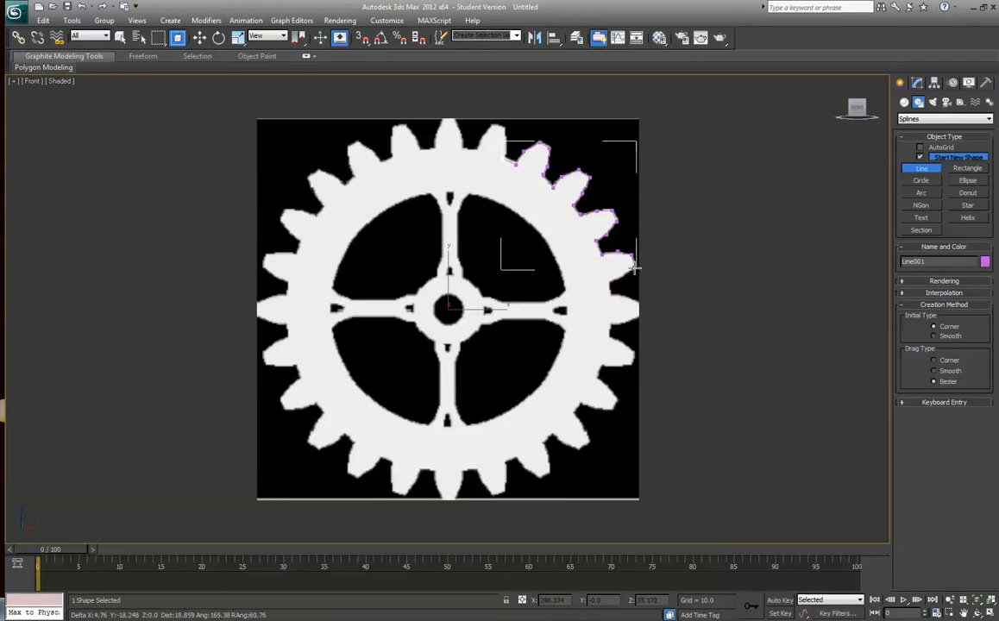
left_click(622, 275)
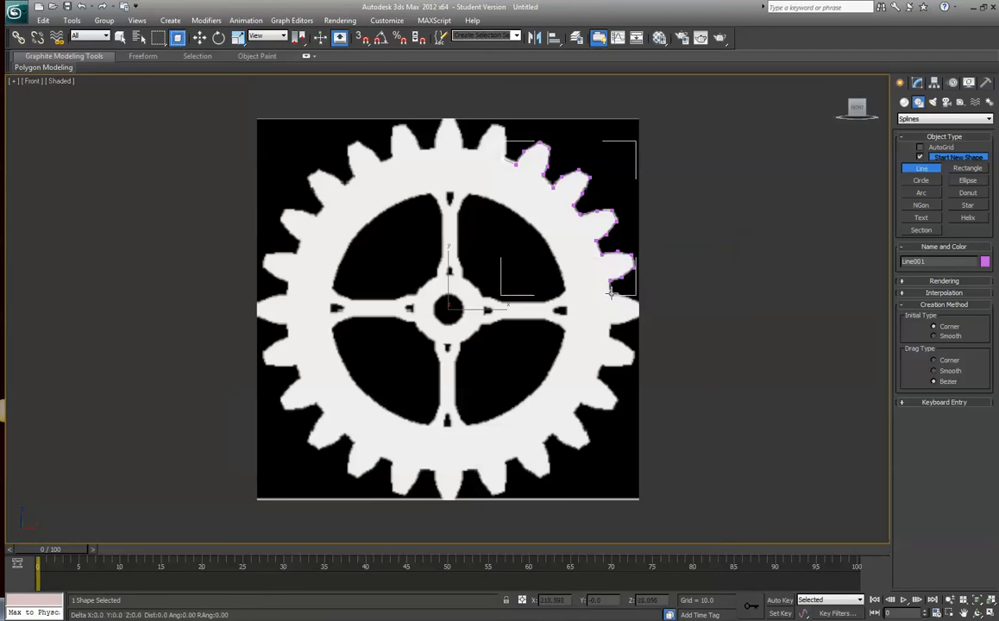
left_click(610, 336)
left_click(623, 344)
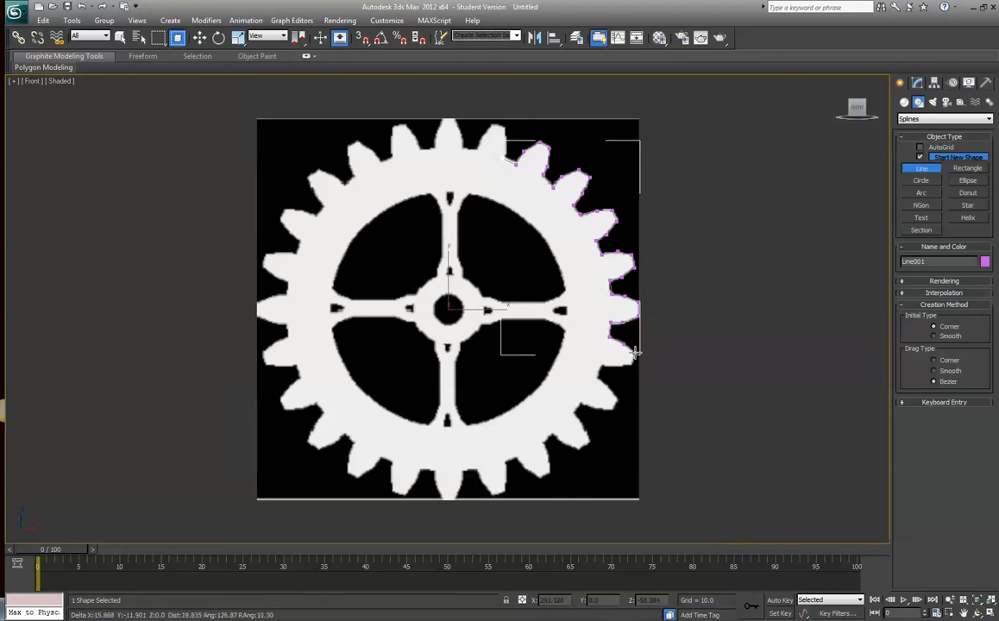
left_click(638, 353)
left_click(619, 366)
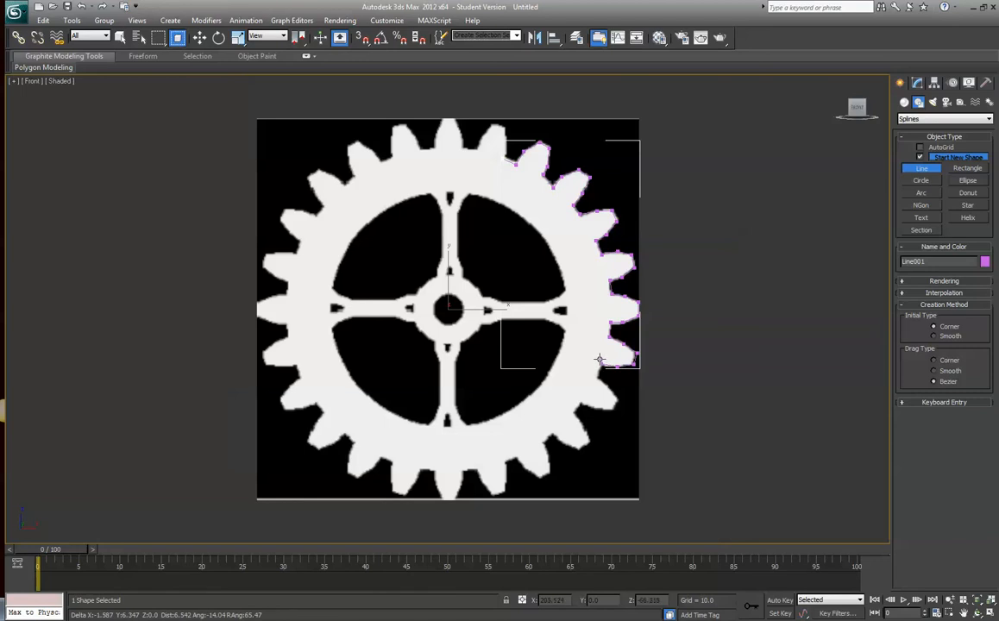
left_click(596, 377)
left_click(607, 384)
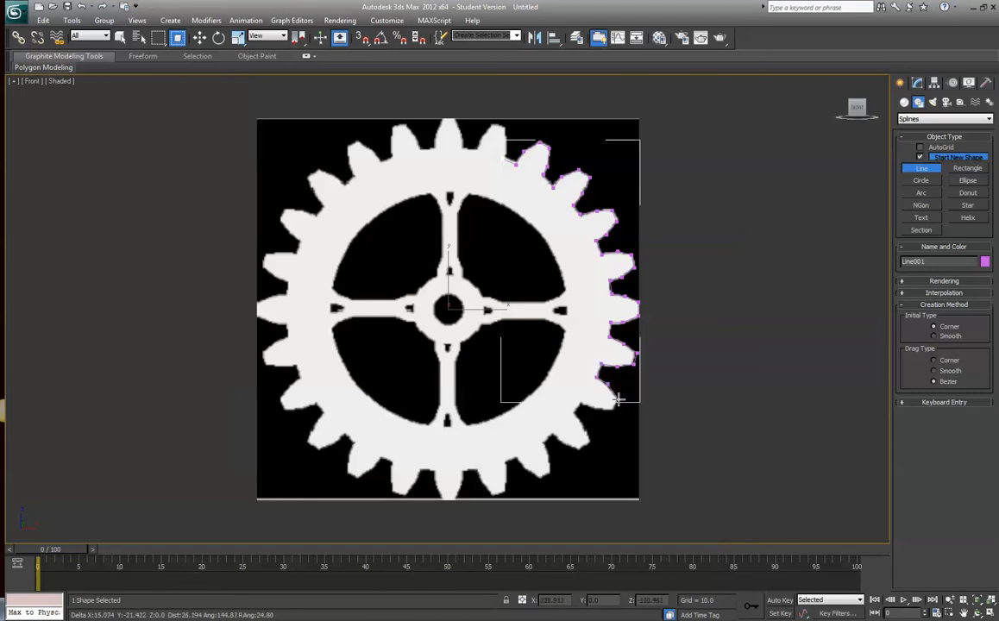
left_click(618, 400)
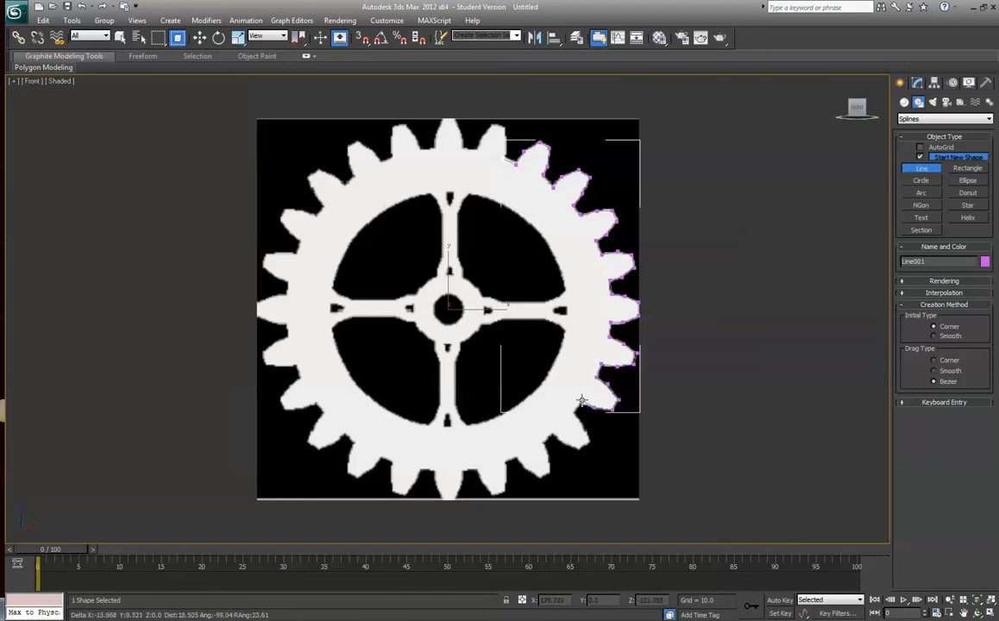
left_click(581, 402)
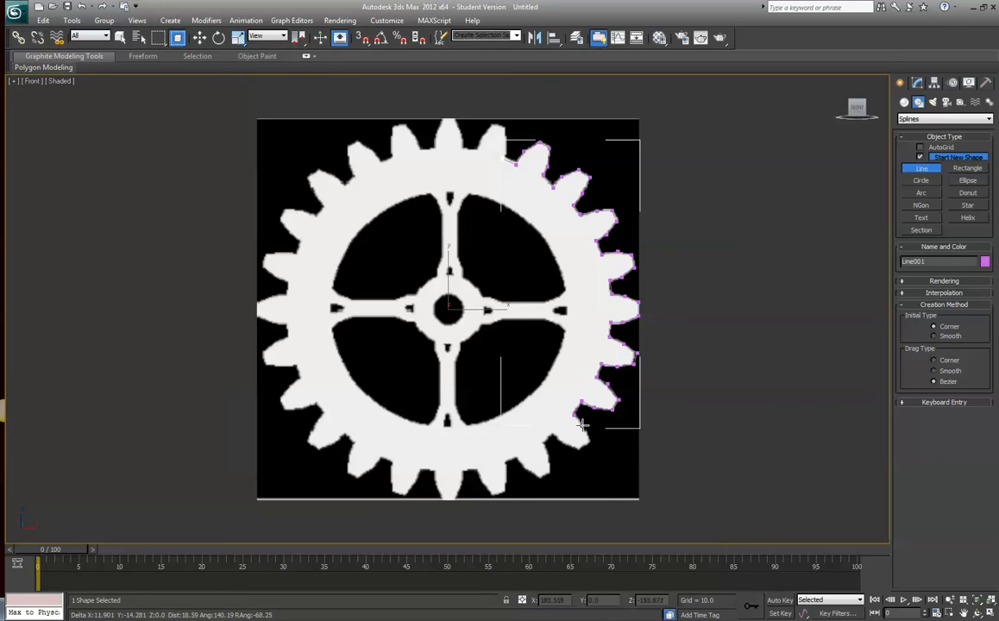
left_click(582, 425)
left_click(590, 441)
left_click(578, 449)
left_click(562, 442)
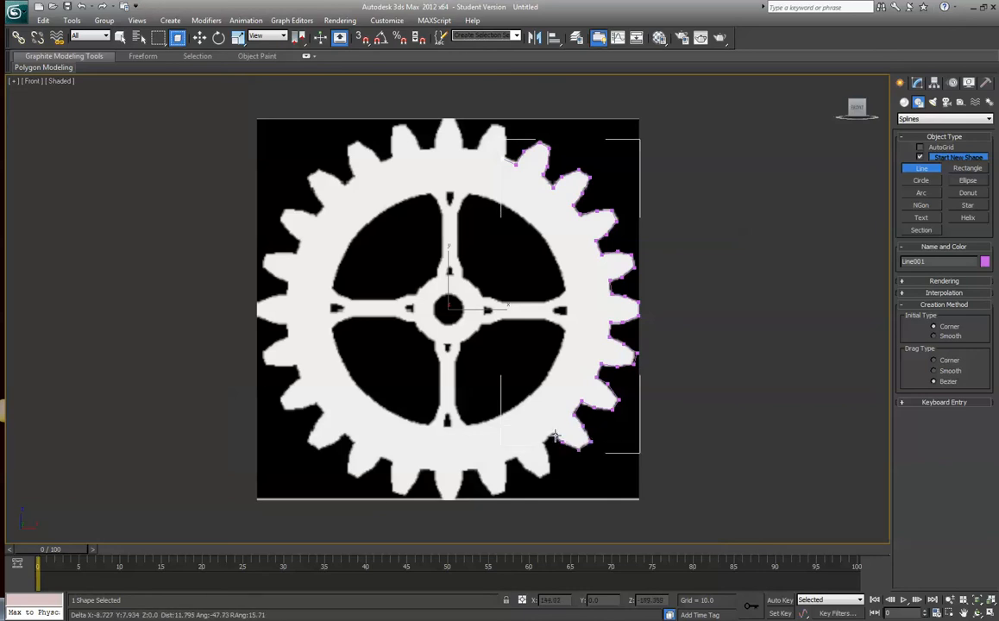
left_click(544, 443)
left_click(550, 456)
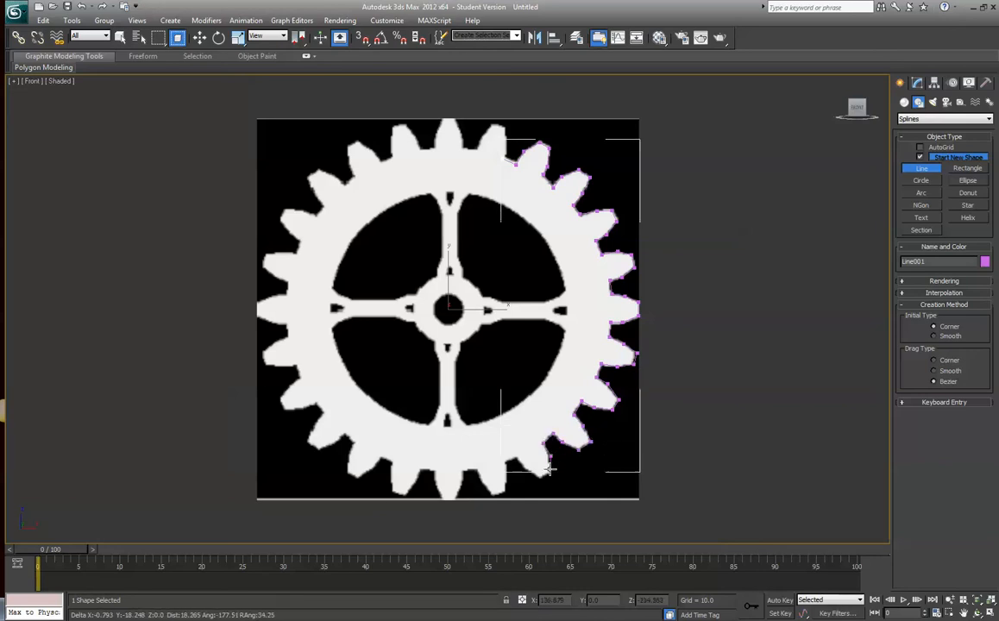
left_click(550, 471)
left_click(542, 476)
left_click(525, 469)
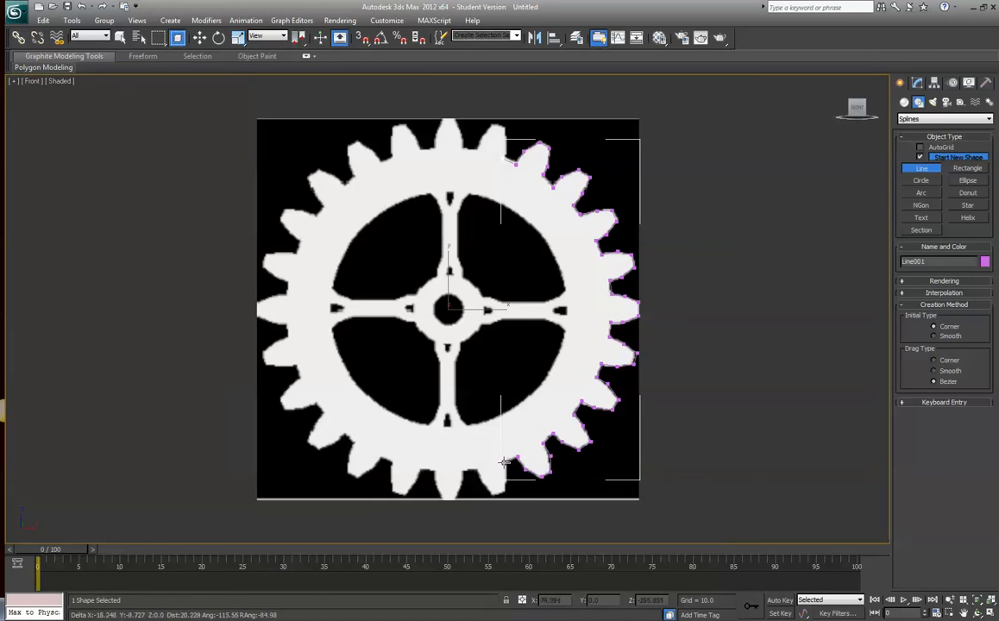
left_click(504, 463)
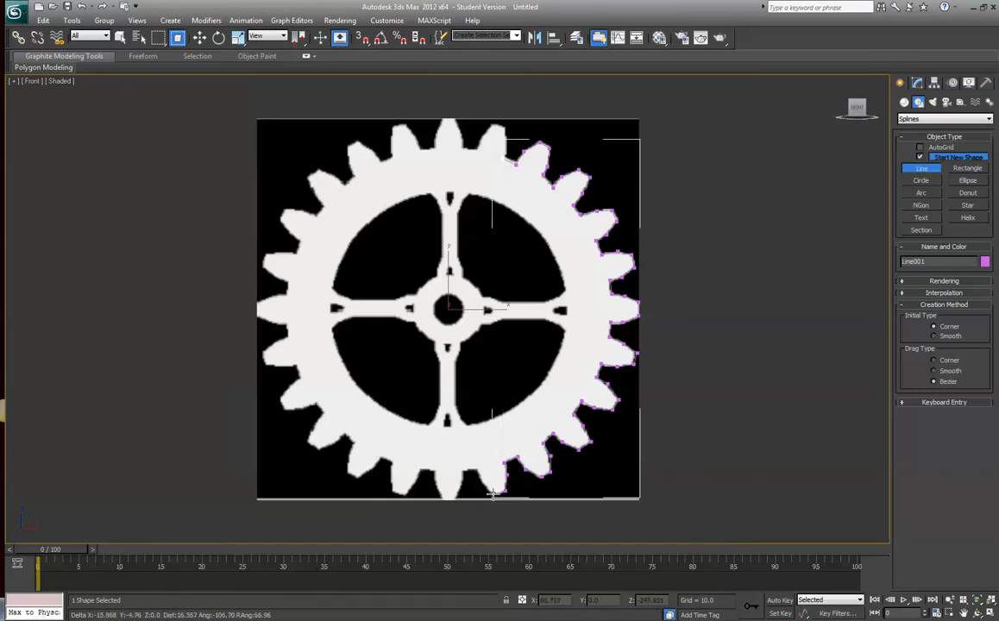
left_click(493, 494)
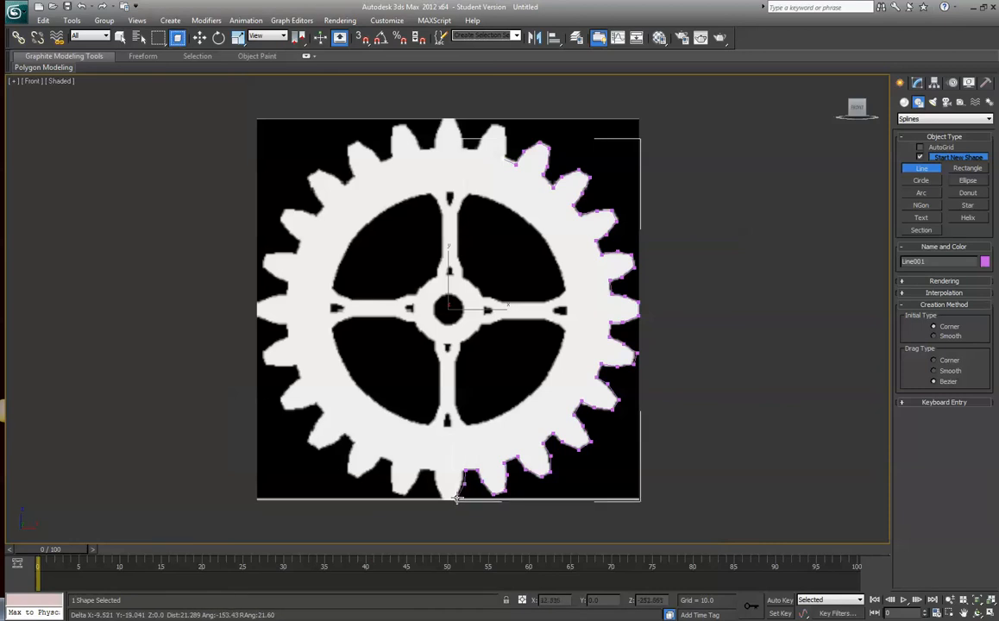
left_click(456, 498)
left_click(442, 498)
left_click(436, 483)
left_click(435, 469)
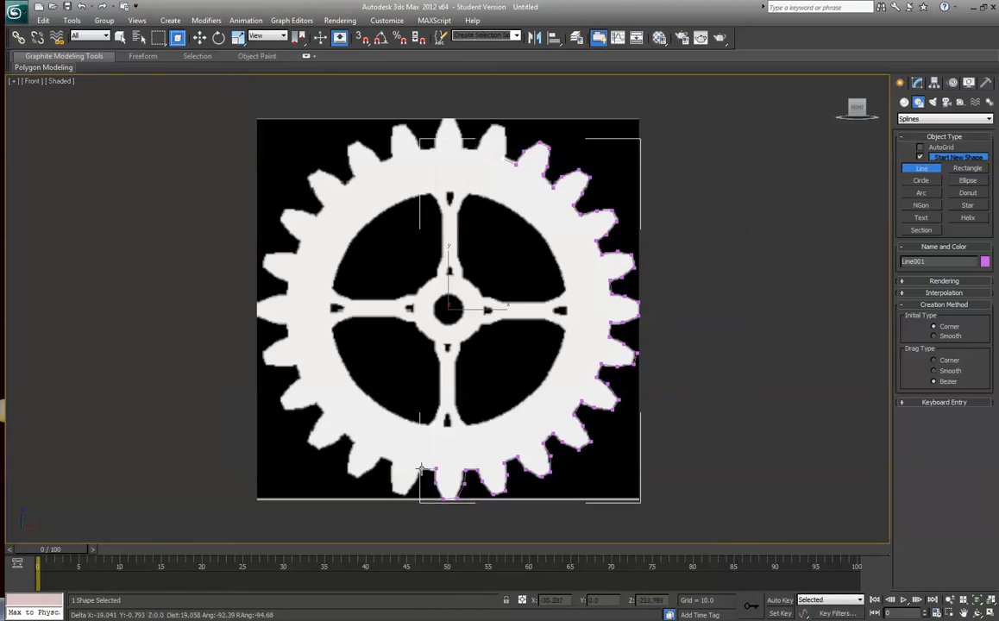
left_click(421, 468)
left_click(415, 485)
left_click(407, 494)
left_click(394, 492)
left_click(390, 471)
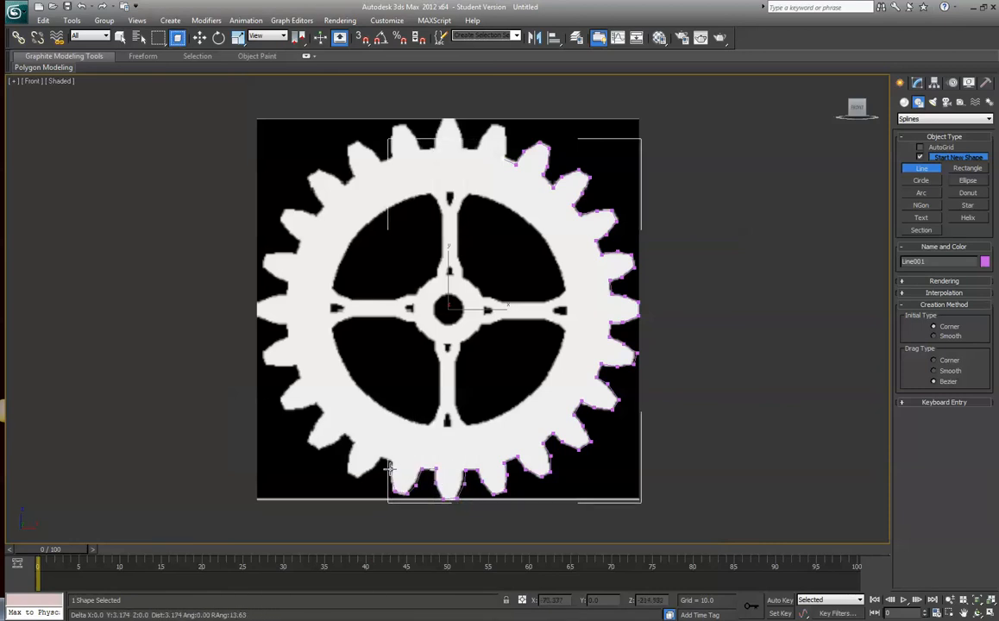
left_click(393, 460)
left_click(383, 457)
left_click(376, 467)
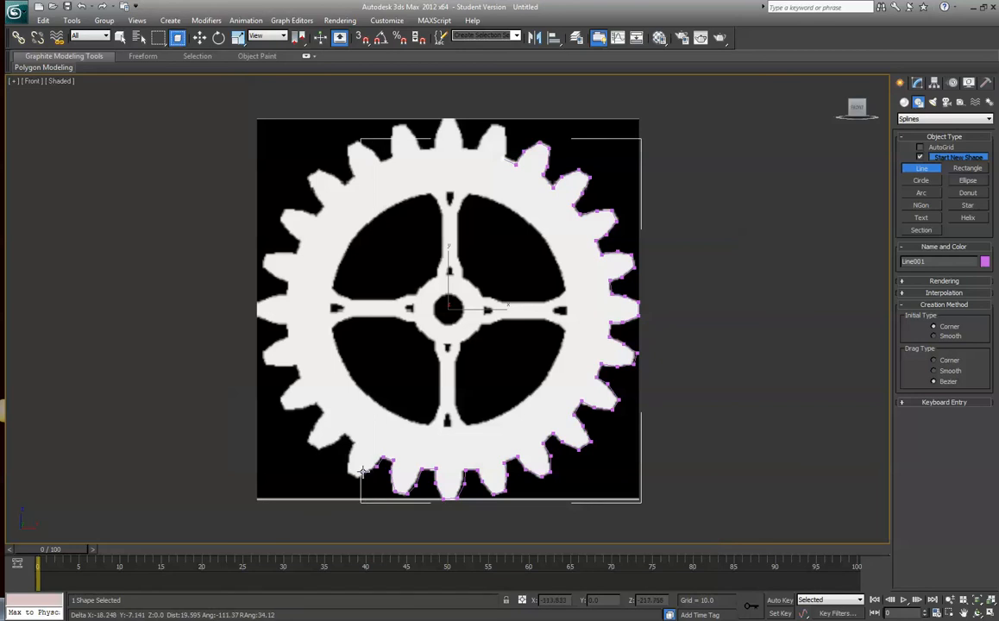
left_click(357, 476)
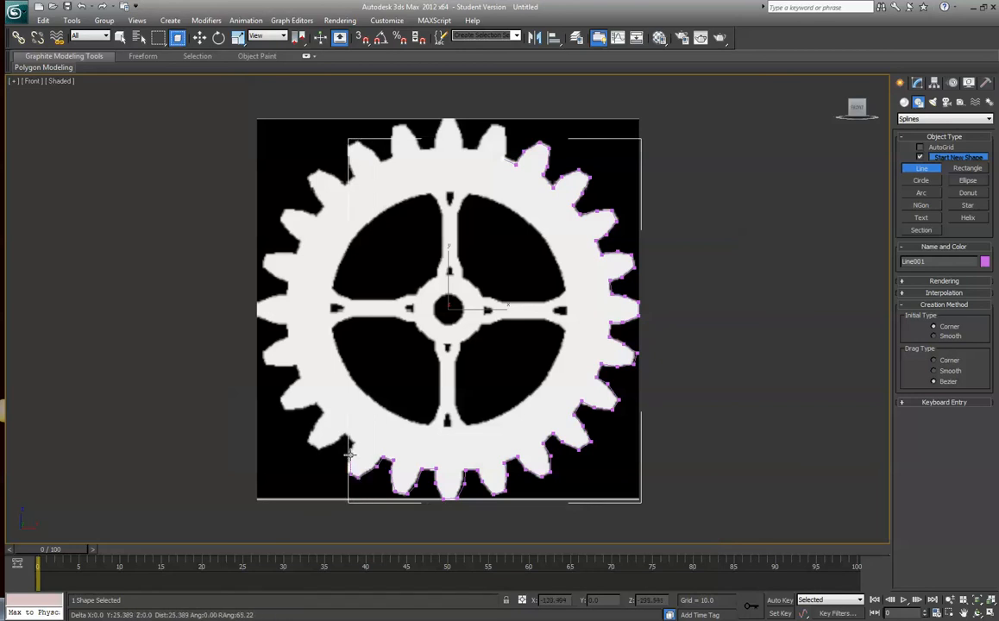
left_click(350, 455)
left_click(358, 443)
left_click(345, 433)
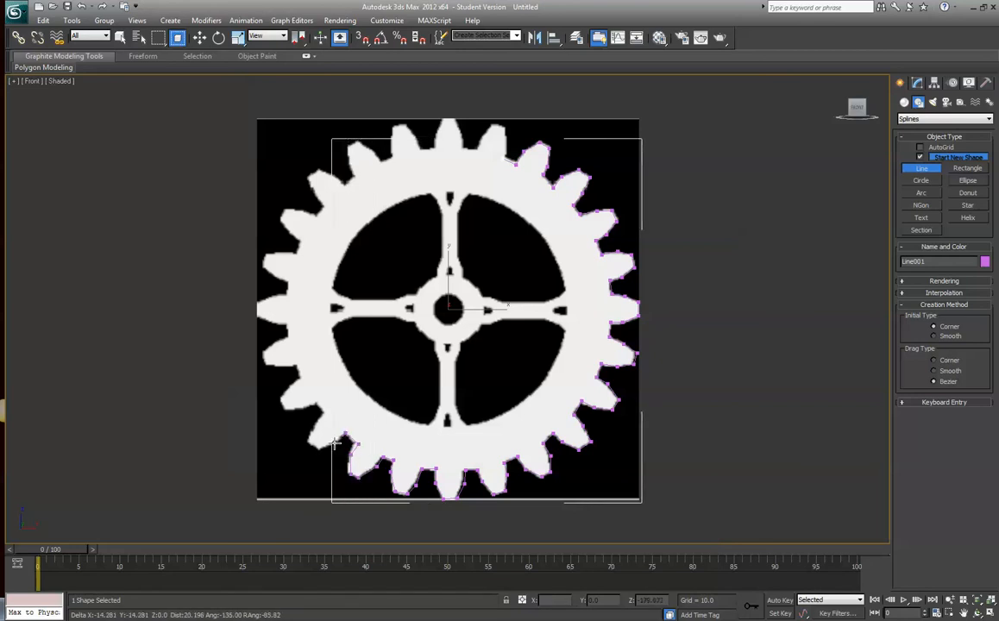
left_click(334, 443)
left_click(320, 448)
left_click(308, 439)
left_click(317, 421)
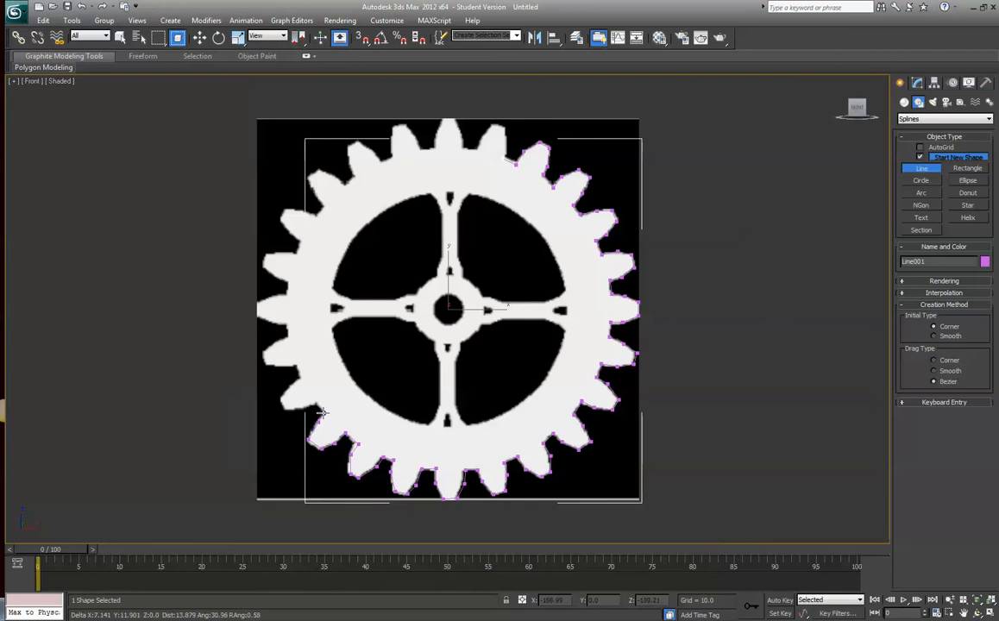
left_click(316, 403)
left_click(282, 402)
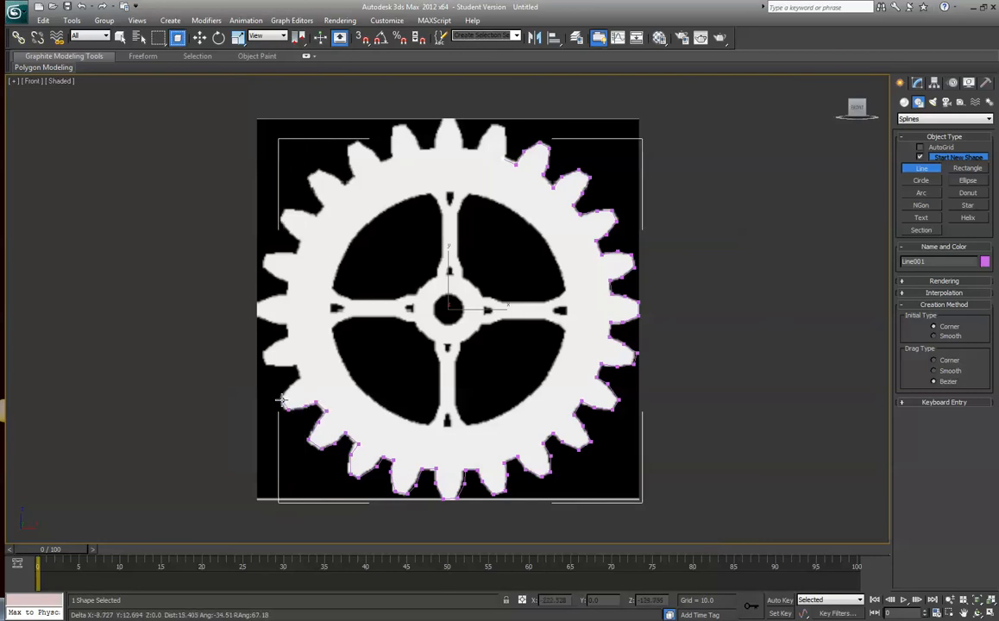
left_click(291, 388)
left_click(289, 367)
left_click(263, 353)
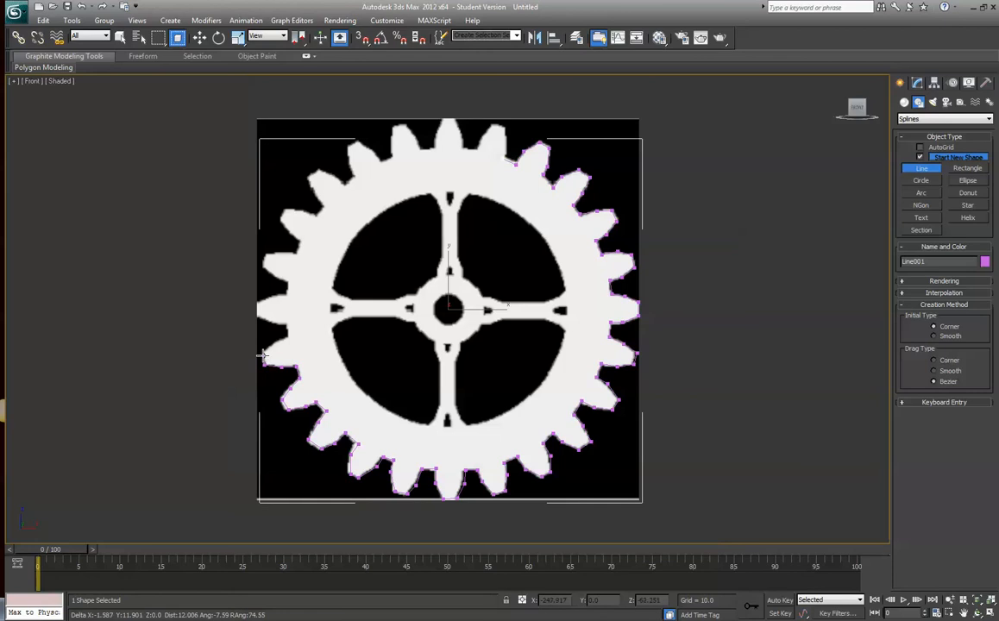
- Trace the remaining teeth clockwise from the lower-left round the left side and across the top, and close the spline at its start point
left_click(272, 340)
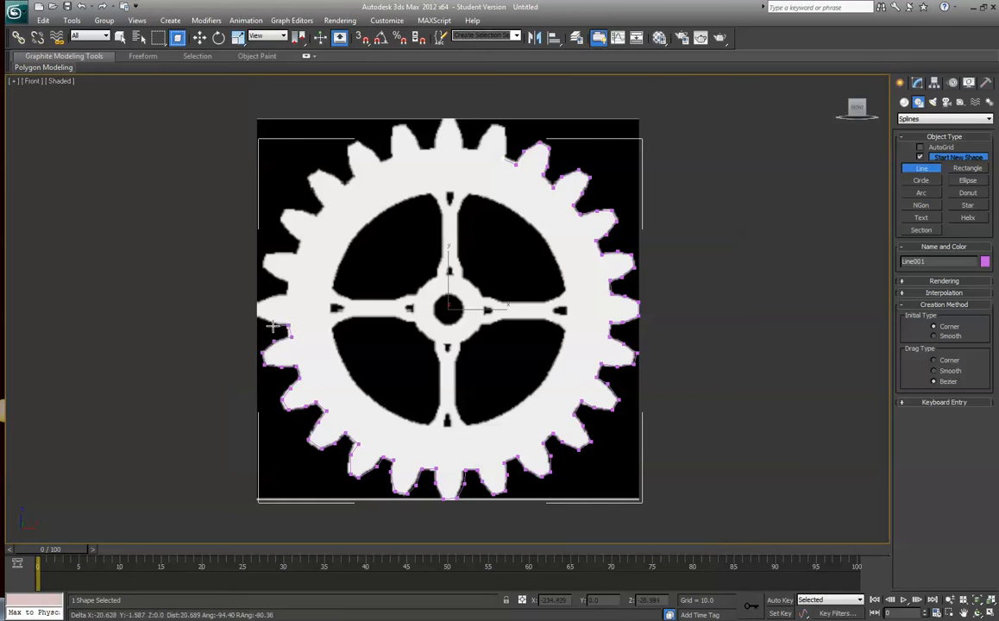
left_click(273, 326)
left_click(257, 316)
left_click(257, 302)
left_click(275, 294)
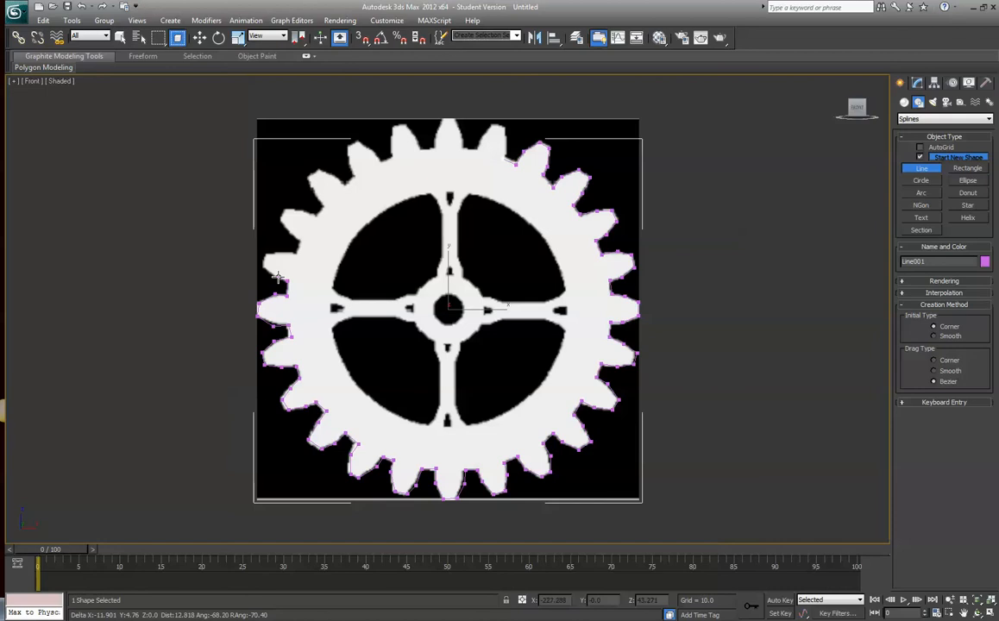
left_click(277, 277)
left_click(263, 265)
left_click(267, 253)
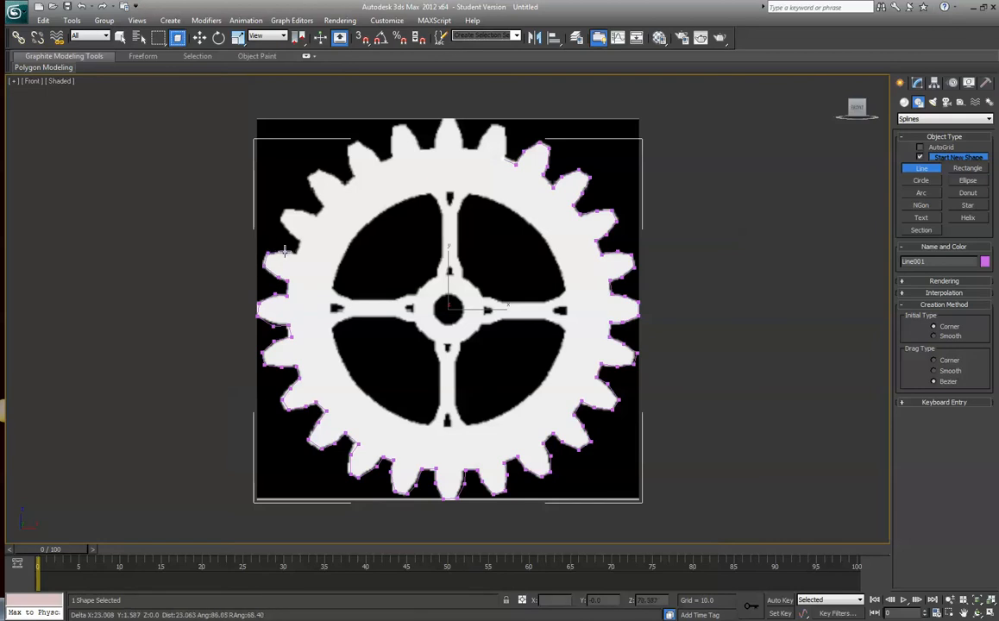
left_click(294, 254)
left_click(299, 238)
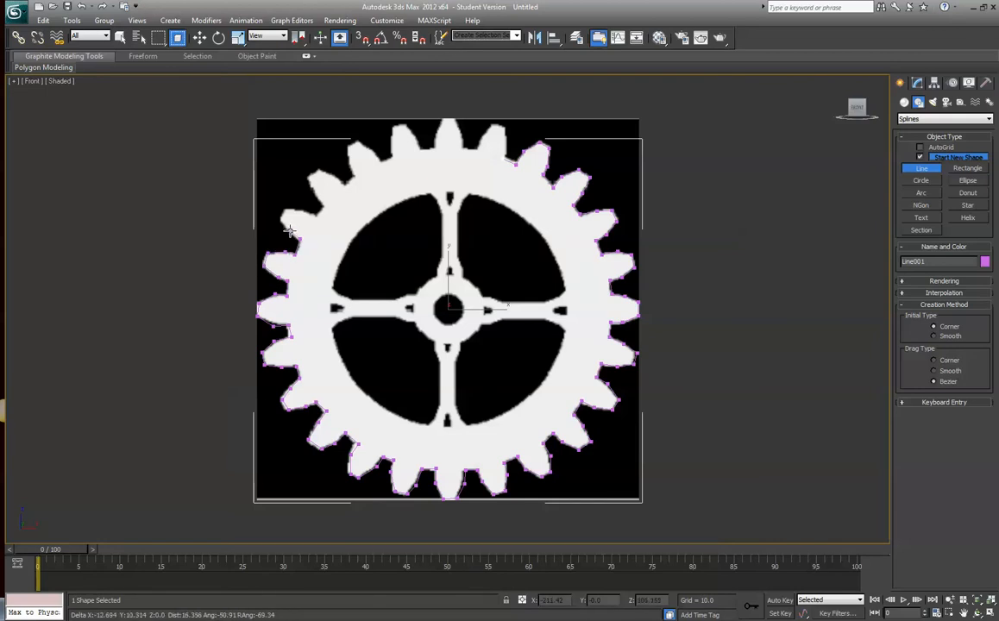
left_click(283, 221)
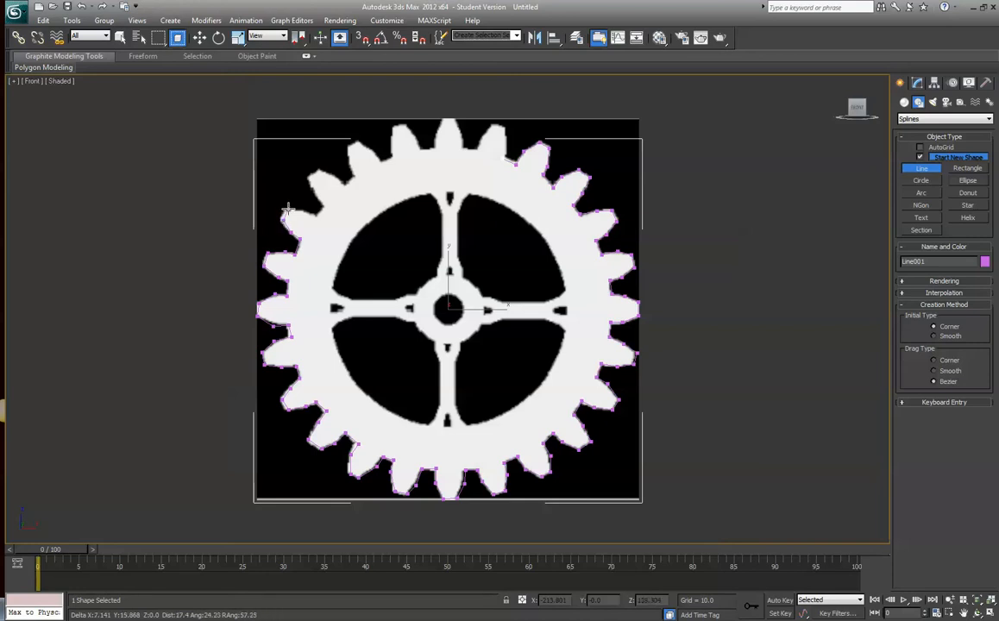
left_click(316, 215)
left_click(326, 206)
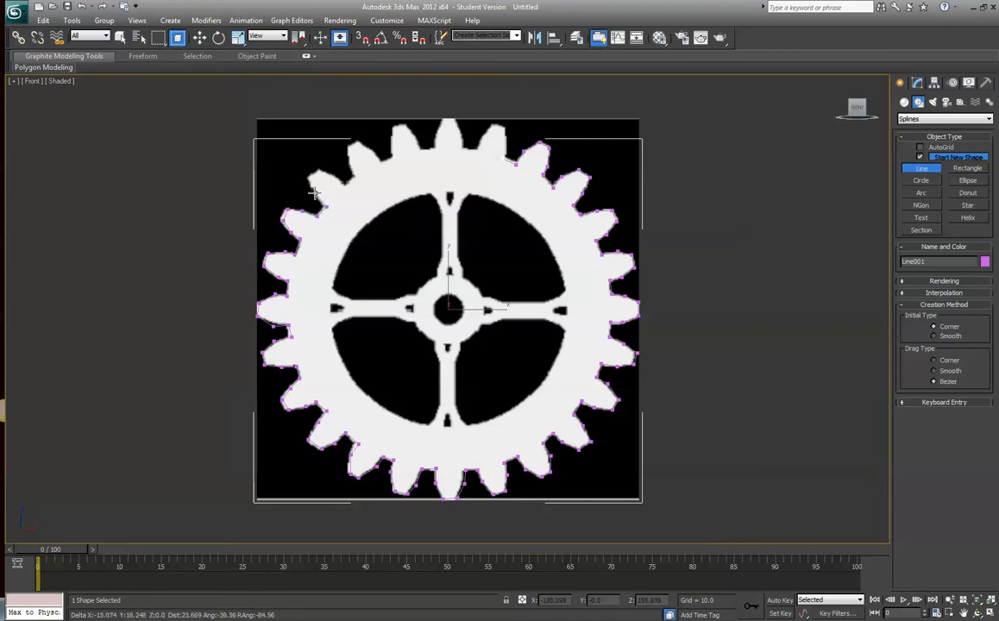
left_click(316, 192)
left_click(308, 177)
left_click(319, 167)
left_click(336, 177)
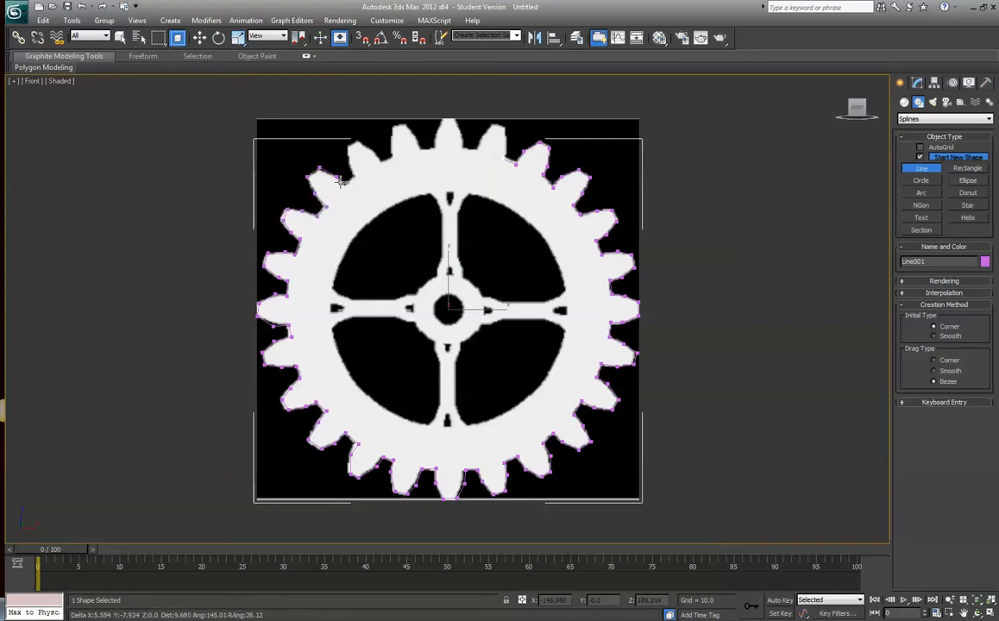
left_click(344, 185)
left_click(353, 177)
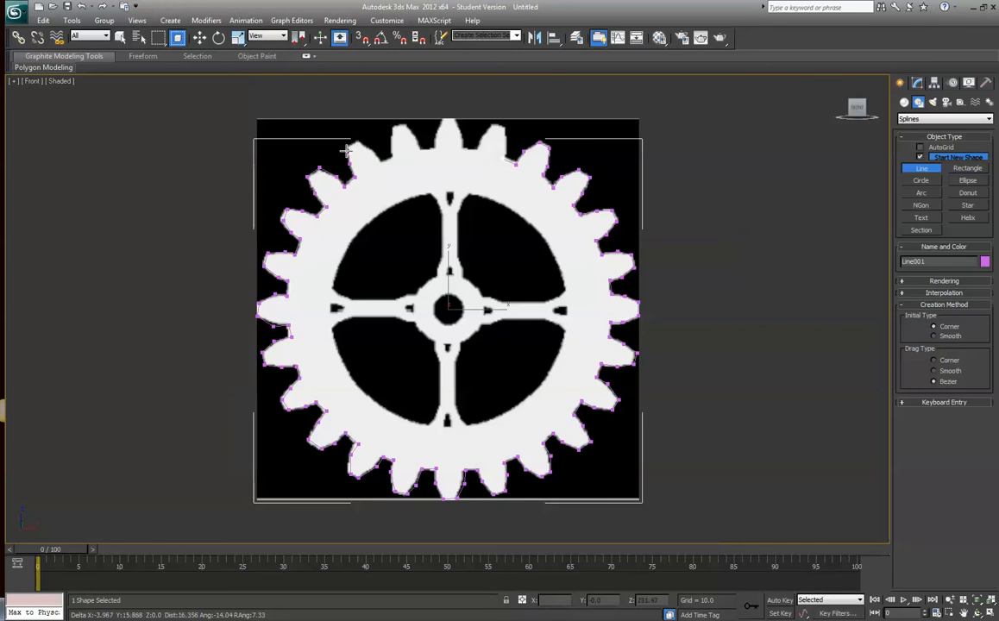
left_click(348, 148)
left_click(359, 140)
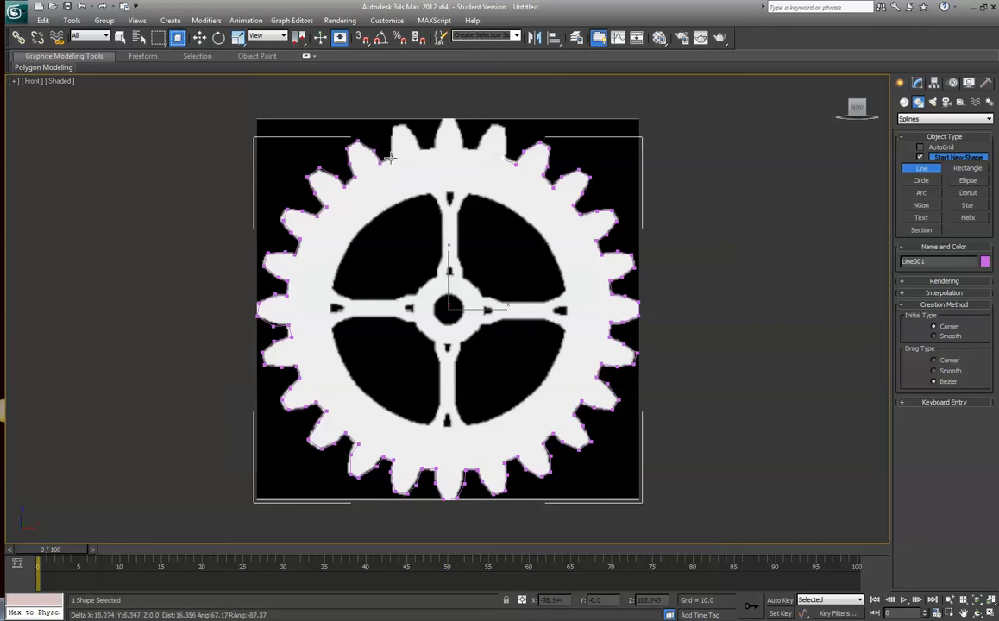
left_click(389, 146)
left_click(390, 129)
left_click(403, 122)
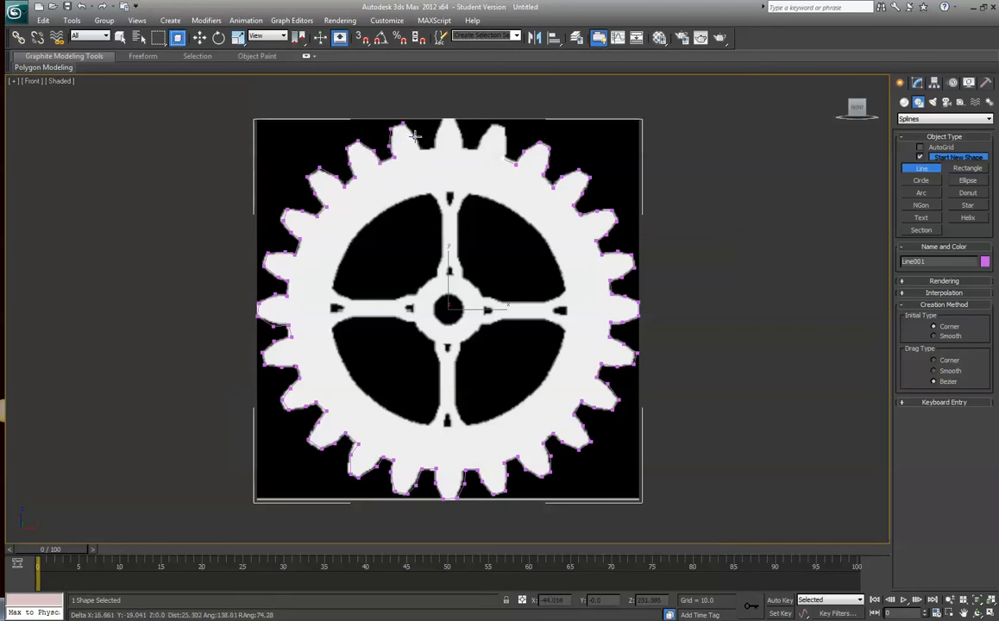
left_click(417, 139)
left_click(418, 149)
left_click(433, 150)
left_click(434, 138)
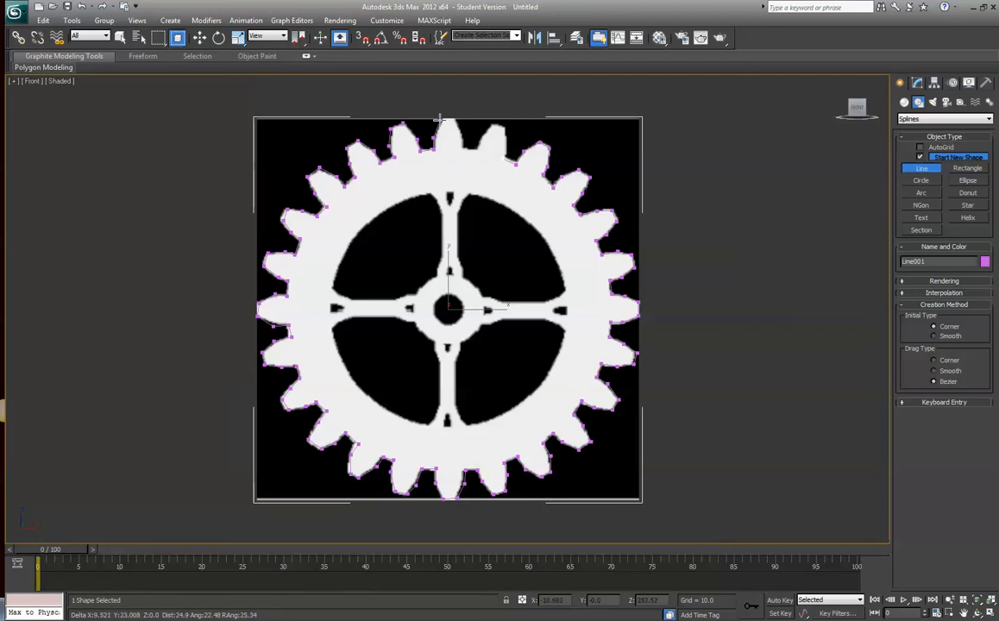
left_click(441, 119)
left_click(462, 135)
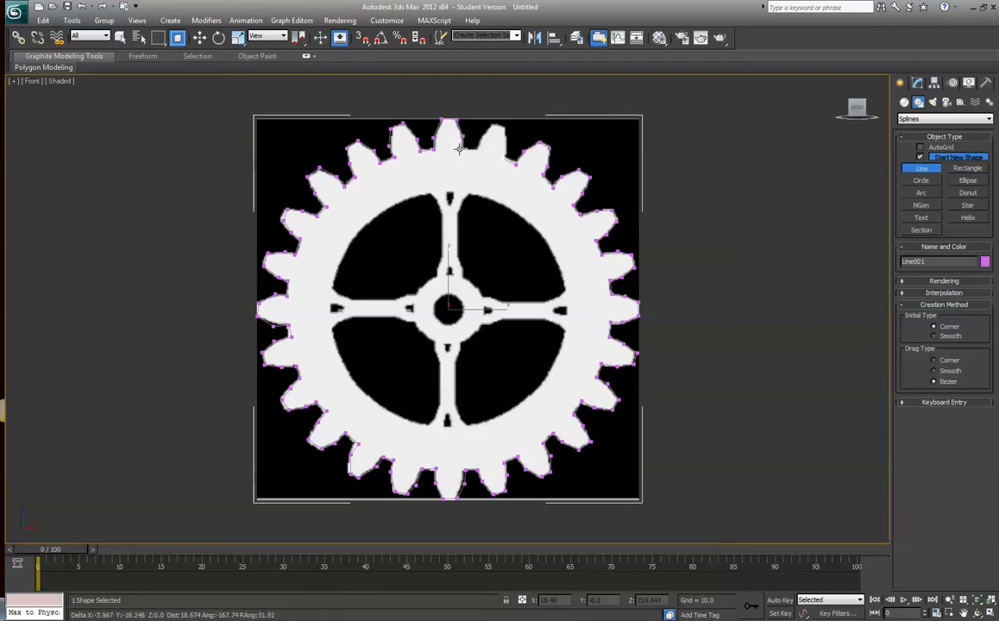
left_click(460, 150)
left_click(475, 150)
left_click(477, 136)
left_click(495, 122)
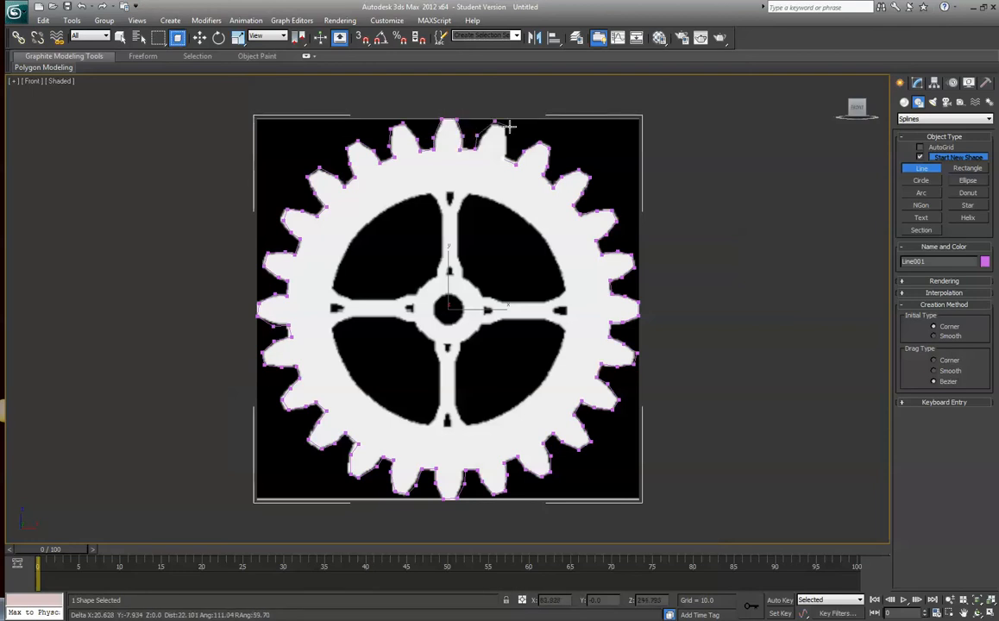
left_click(509, 127)
left_click(508, 149)
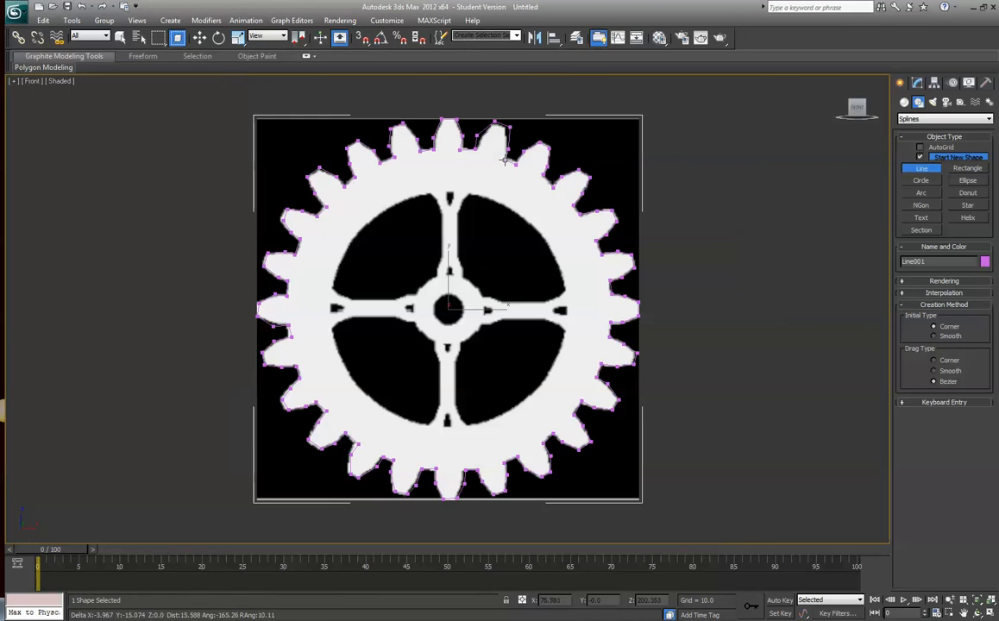
left_click(507, 163)
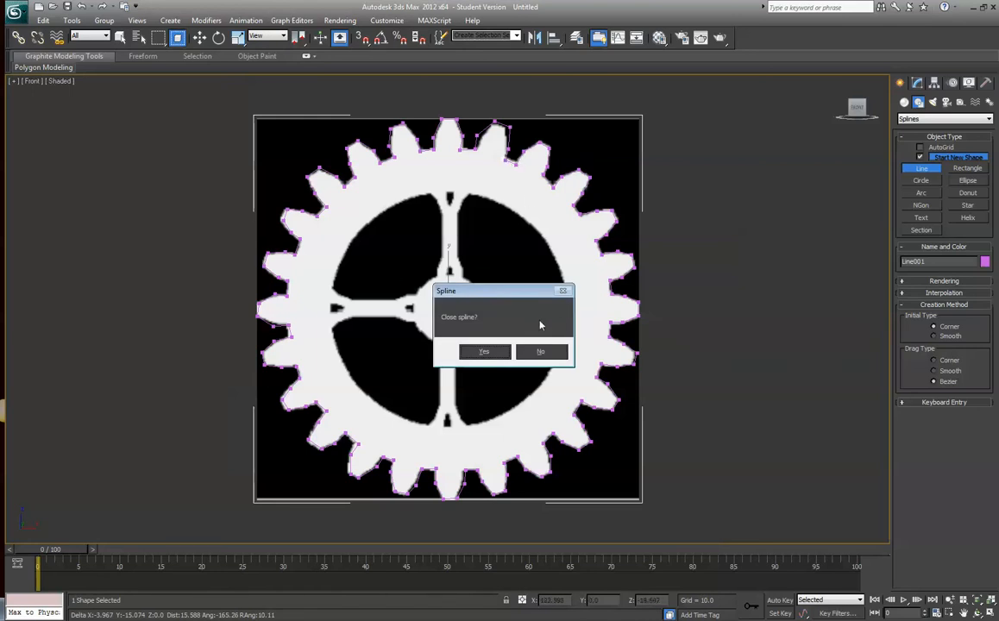
left_click(484, 352)
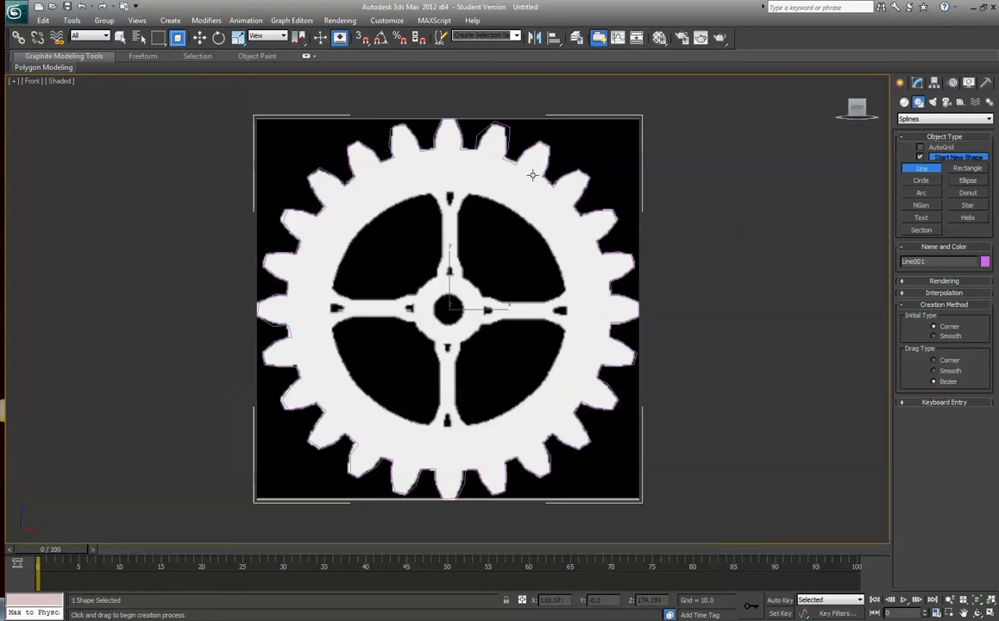
- Convert the closed gear outline to an editable spline
left_click(199, 39)
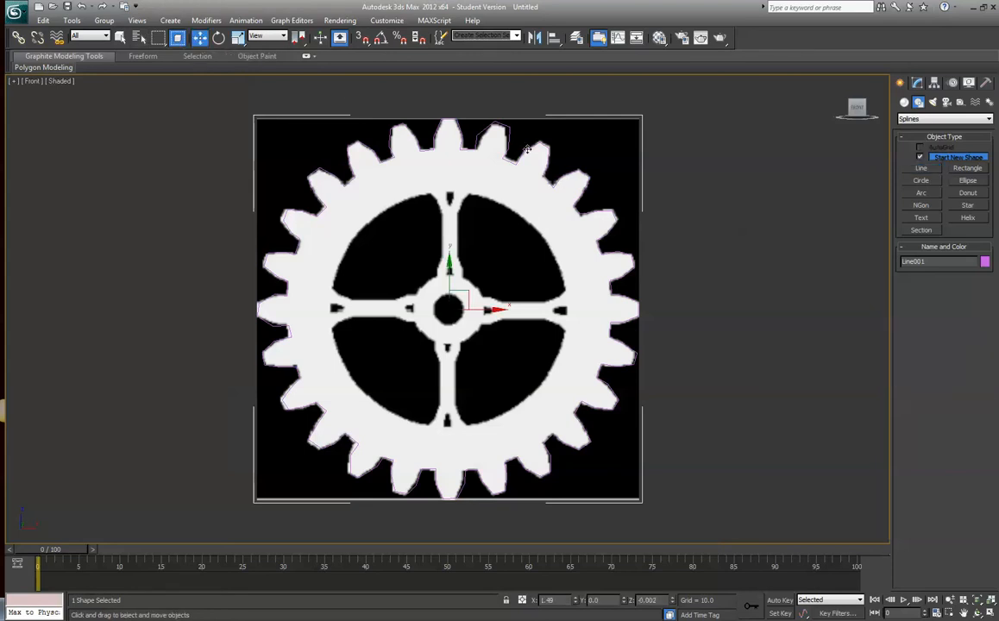
right_click(507, 150)
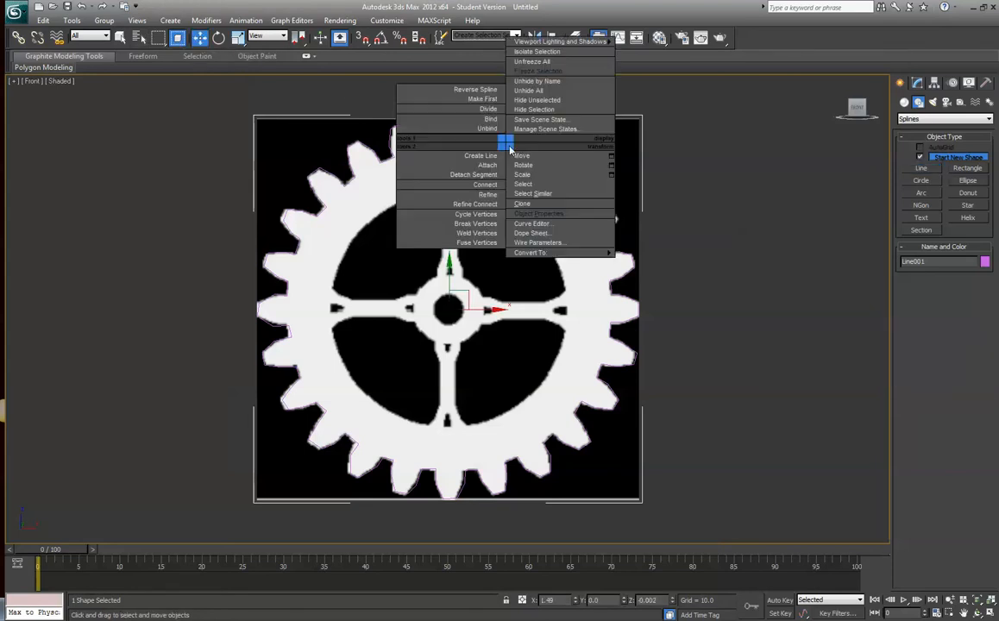
mouse_move(530, 252)
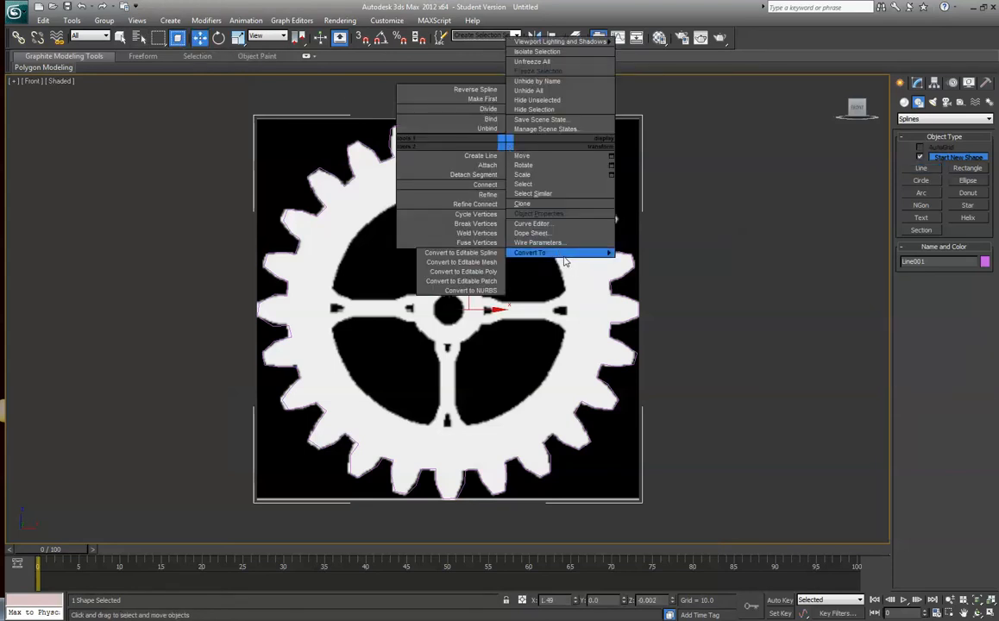
left_click(488, 255)
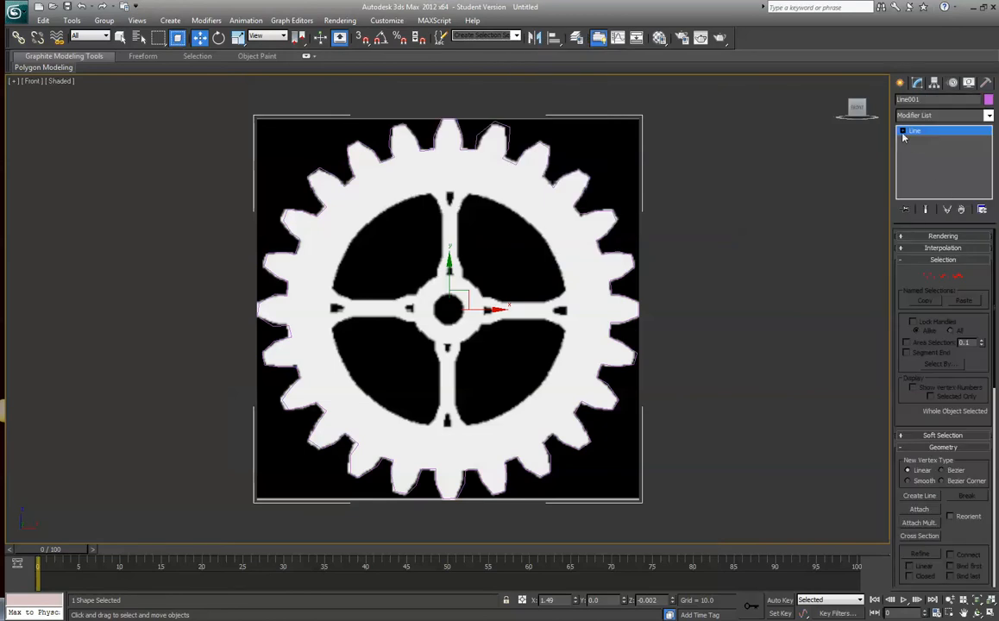
- Switch the gear outline to Vertex sub-object editing and set region selection to crossing mode
left_click(901, 133)
left_click(923, 140)
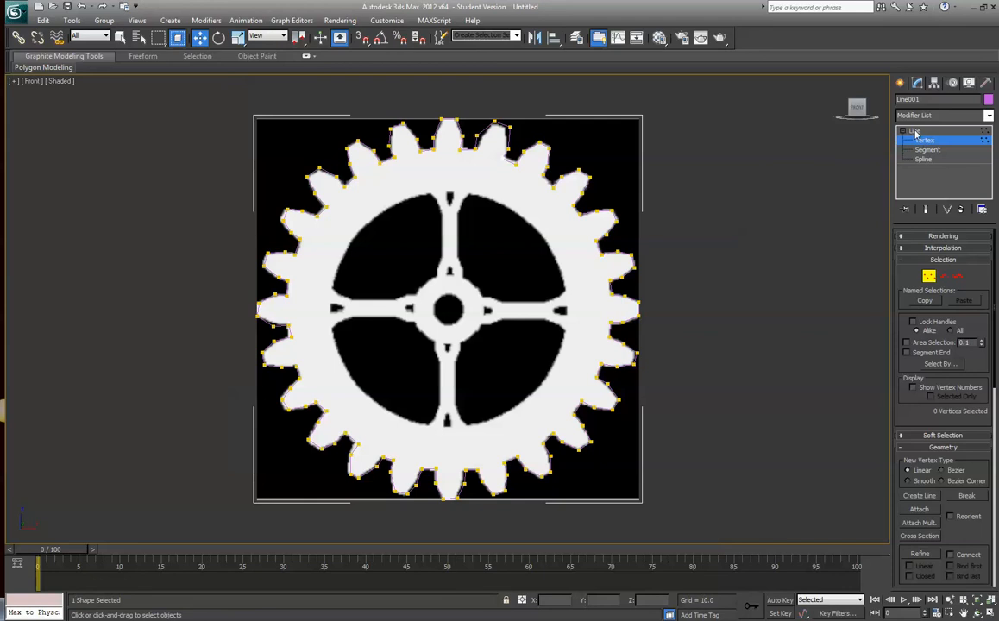
left_click(177, 38)
scroll(384, 390, "up", 6)
middle_click_drag(274, 355, 593, 129)
scroll(328, 372, "down", 2)
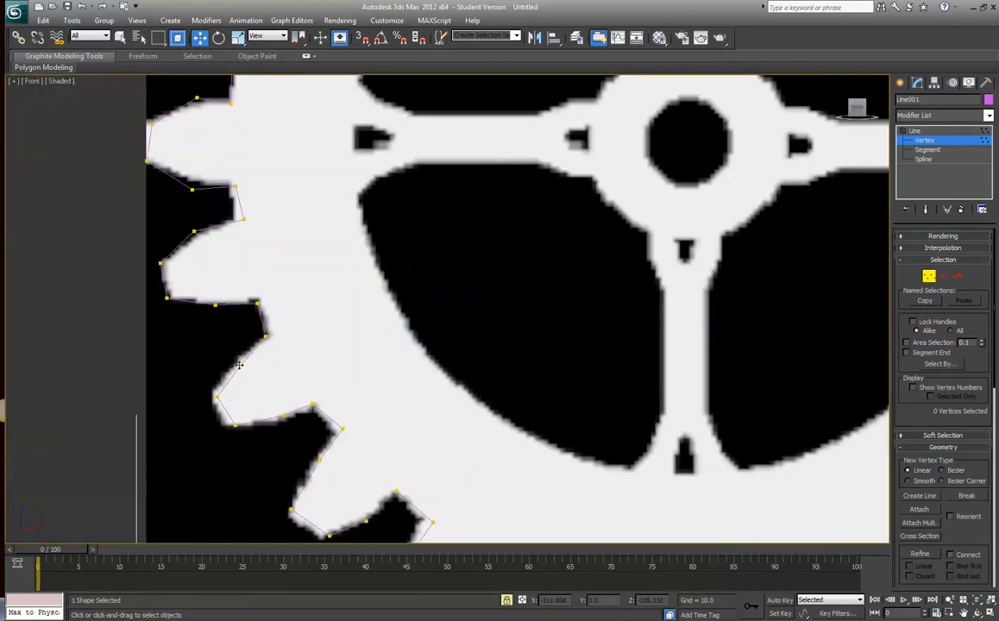
left_click(931, 280)
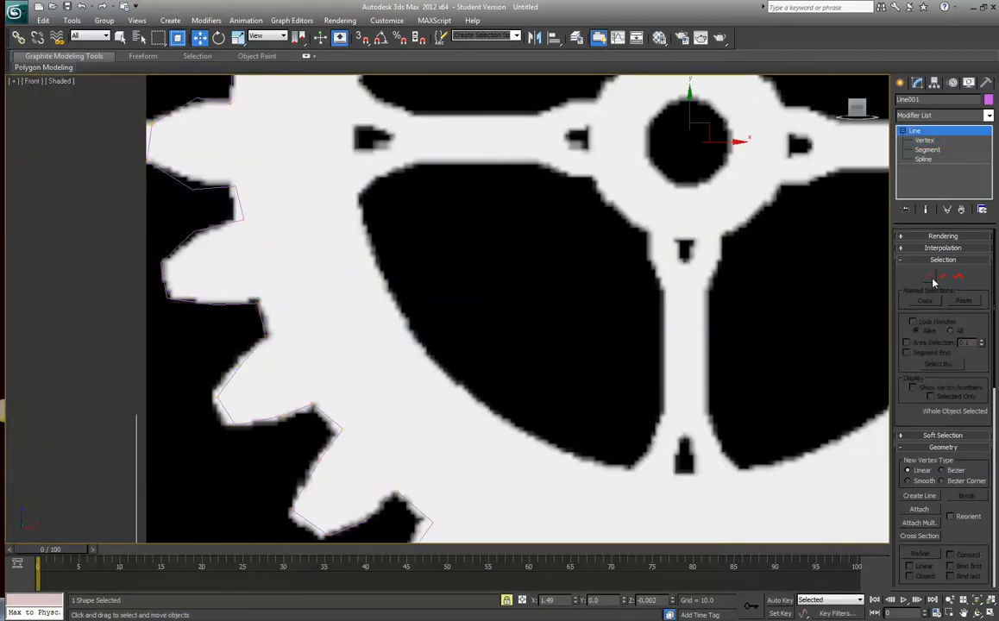
left_click(931, 280)
left_click(183, 41)
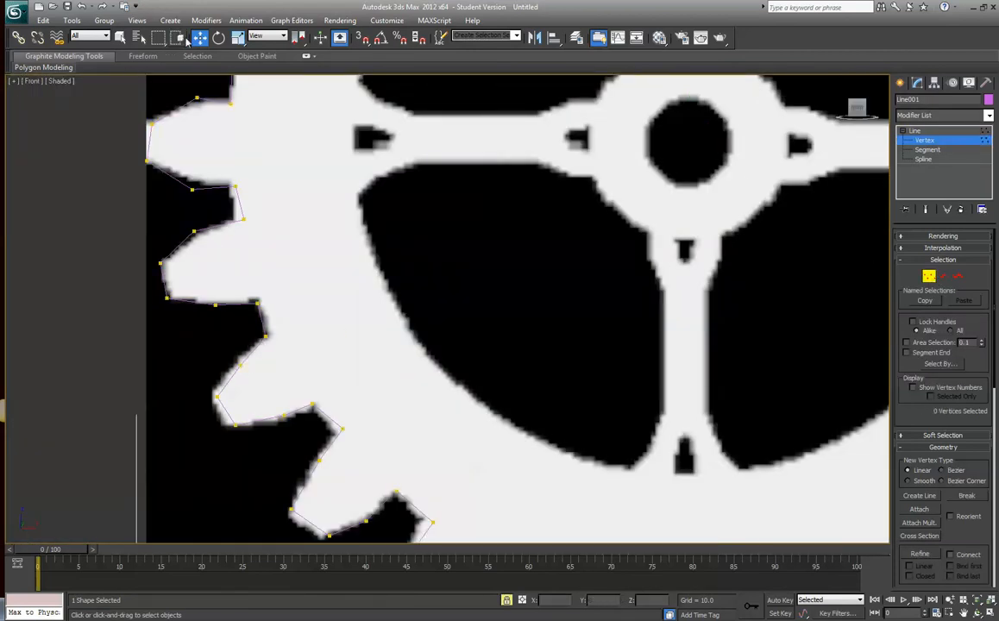
left_click(926, 150)
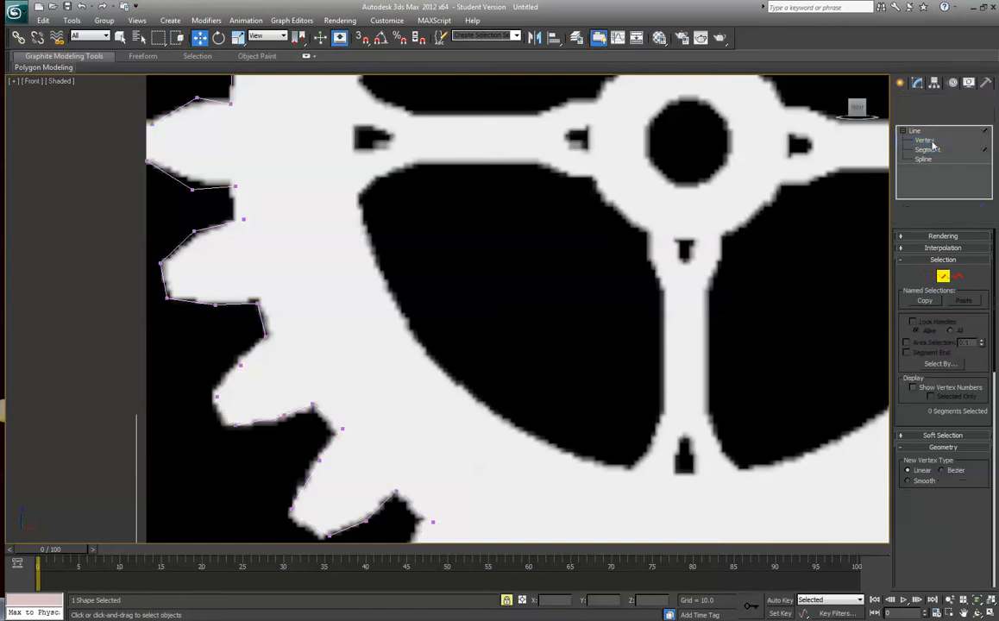
left_click(925, 141)
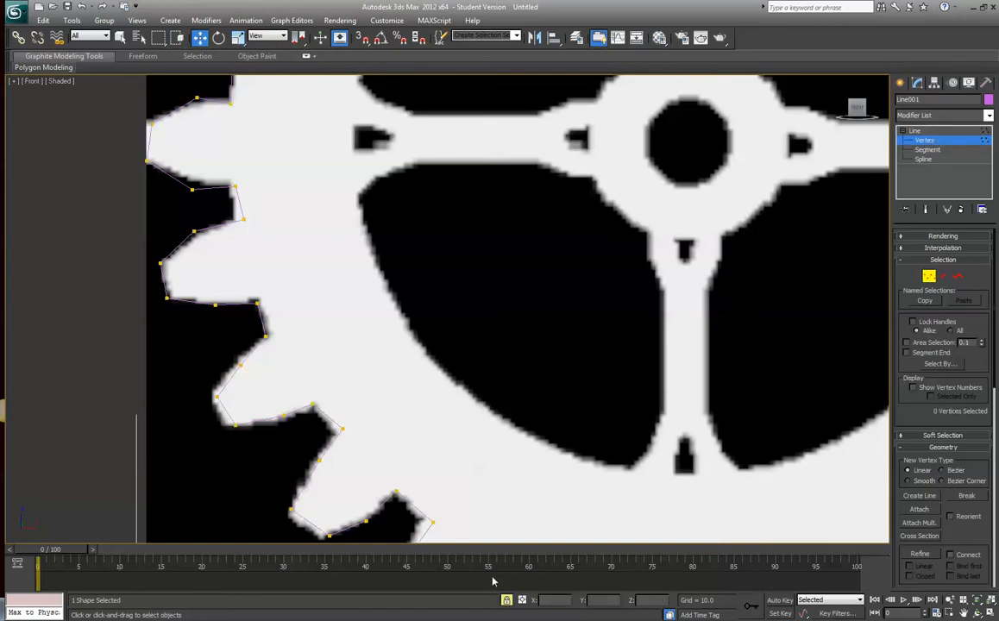
- Move the vertices around the lower-left tooth and its adjoining gaps so the outline follows the template's edge
left_click(395, 495)
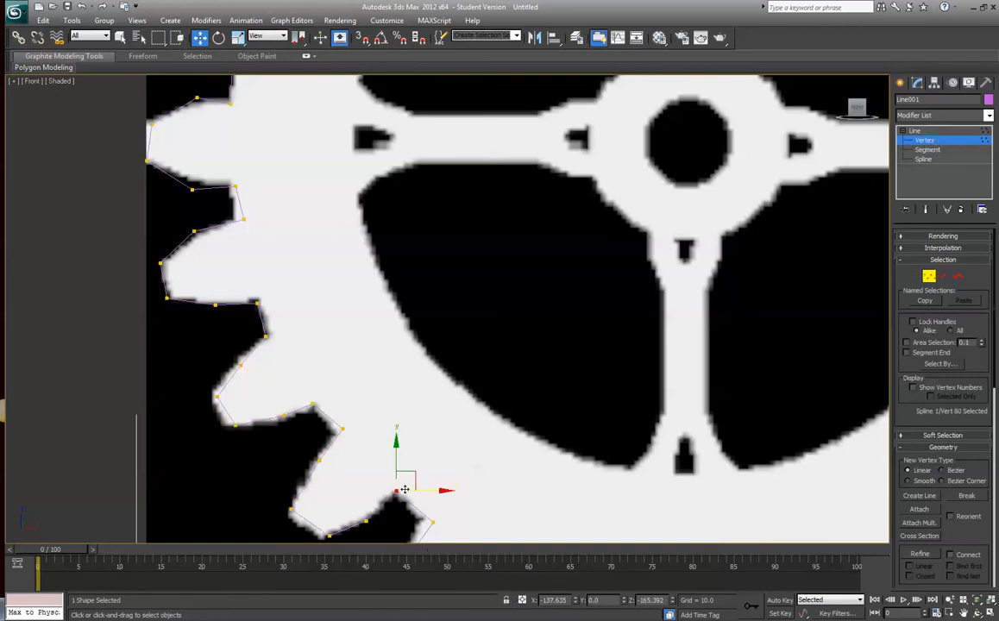
left_click(345, 429)
left_click(342, 428)
left_click_drag(363, 415, 331, 451)
left_click(319, 460)
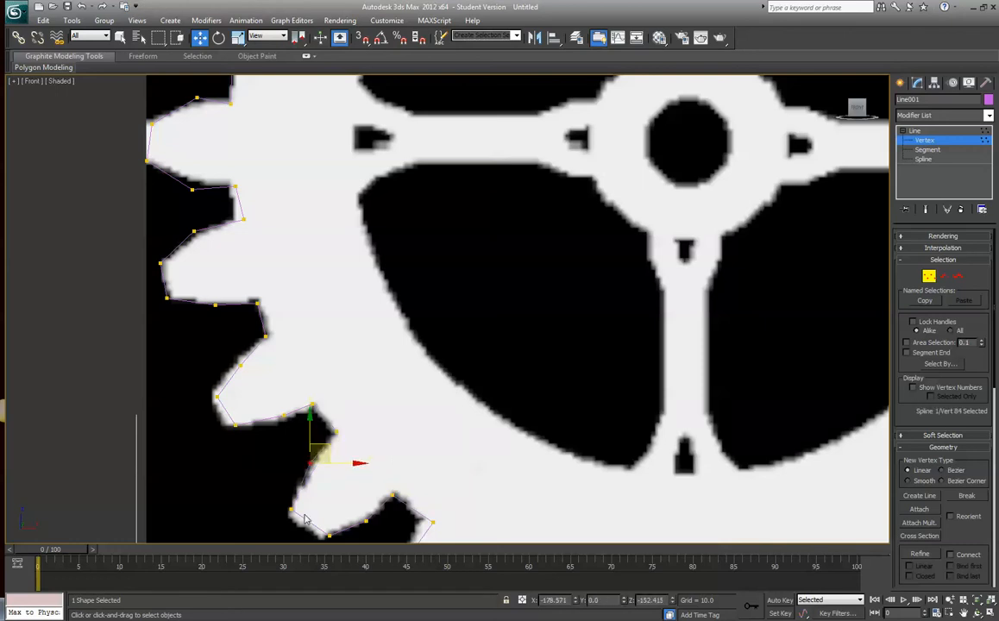
left_click(290, 510)
left_click_drag(307, 496, 303, 502)
middle_click_drag(491, 501, 479, 361)
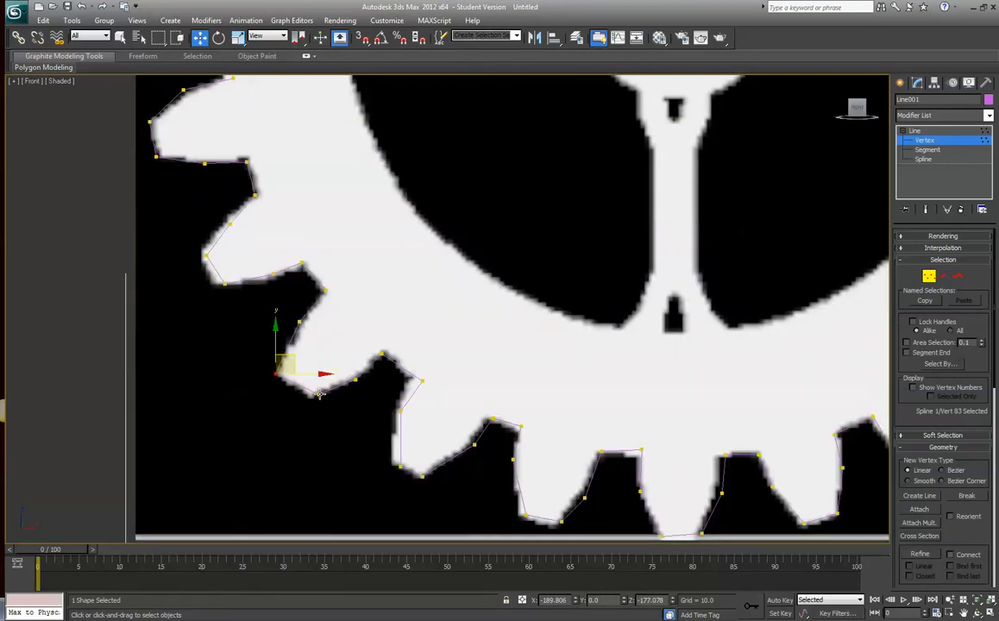
left_click(319, 394)
left_click_drag(327, 382, 327, 382)
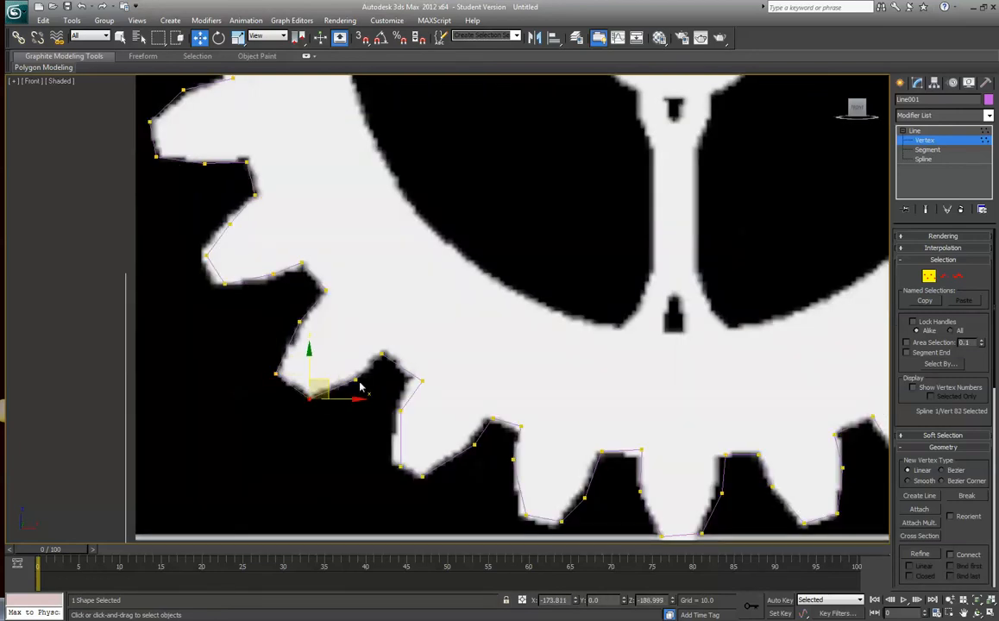
- Move the vertices on both flanks of the second lower-left tooth and its adjoining gaps onto the template's edge
left_click(422, 380)
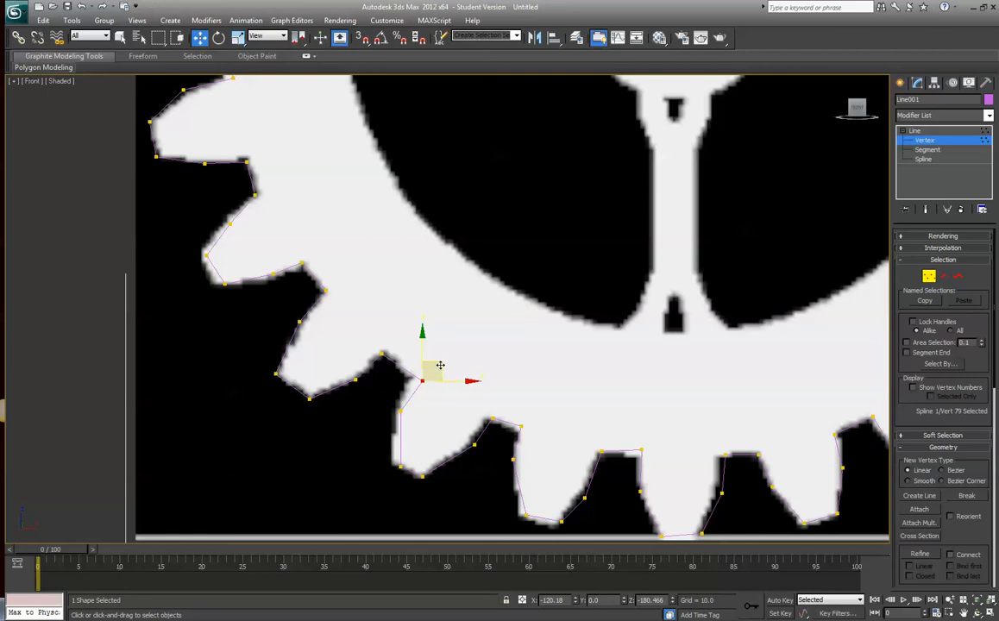
left_click_drag(440, 366, 424, 412)
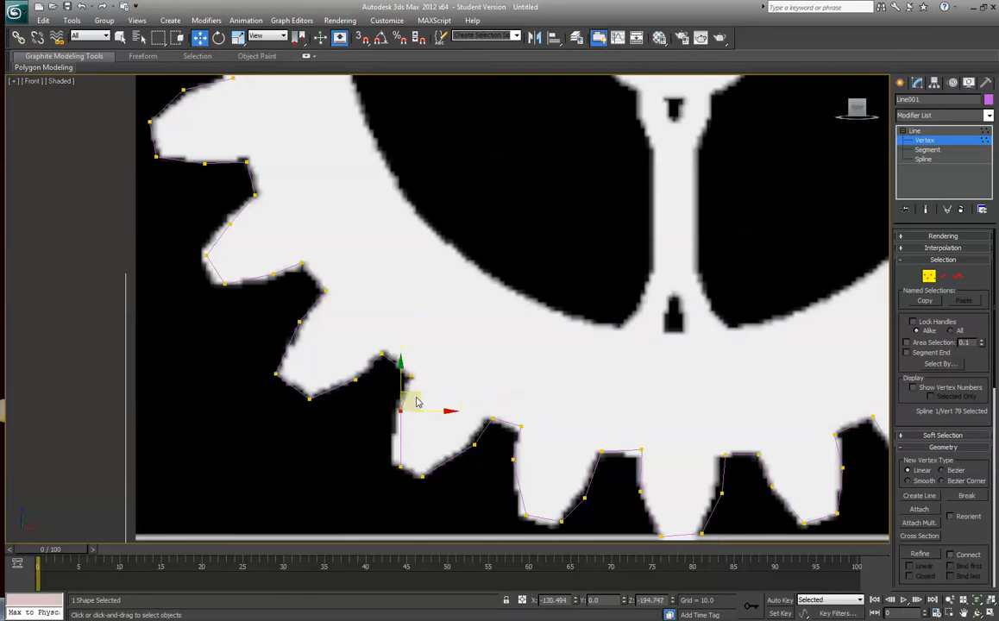
left_click(400, 466)
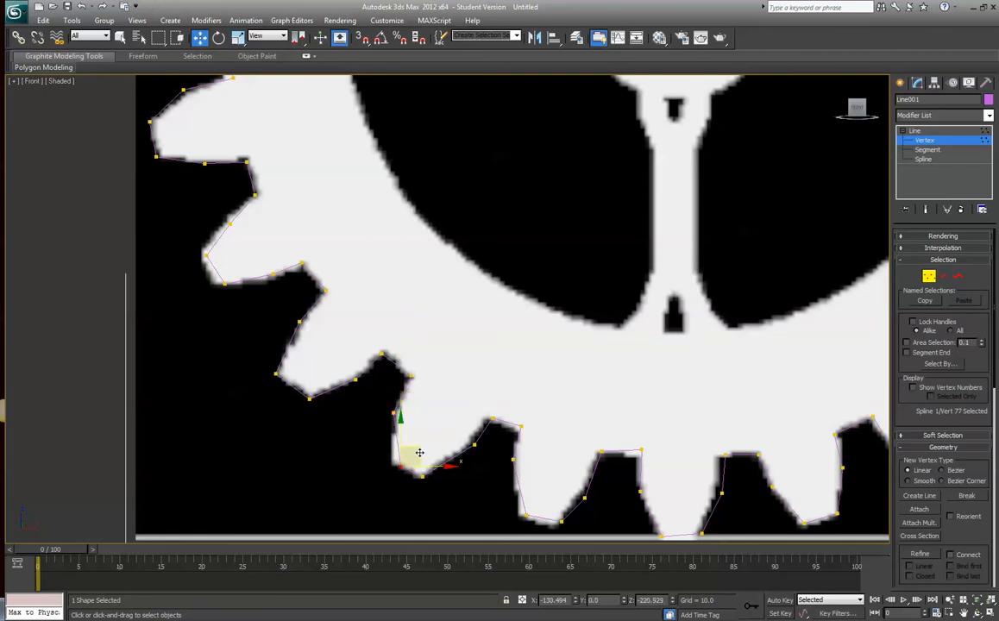
left_click_drag(419, 453, 406, 453)
left_click(473, 445)
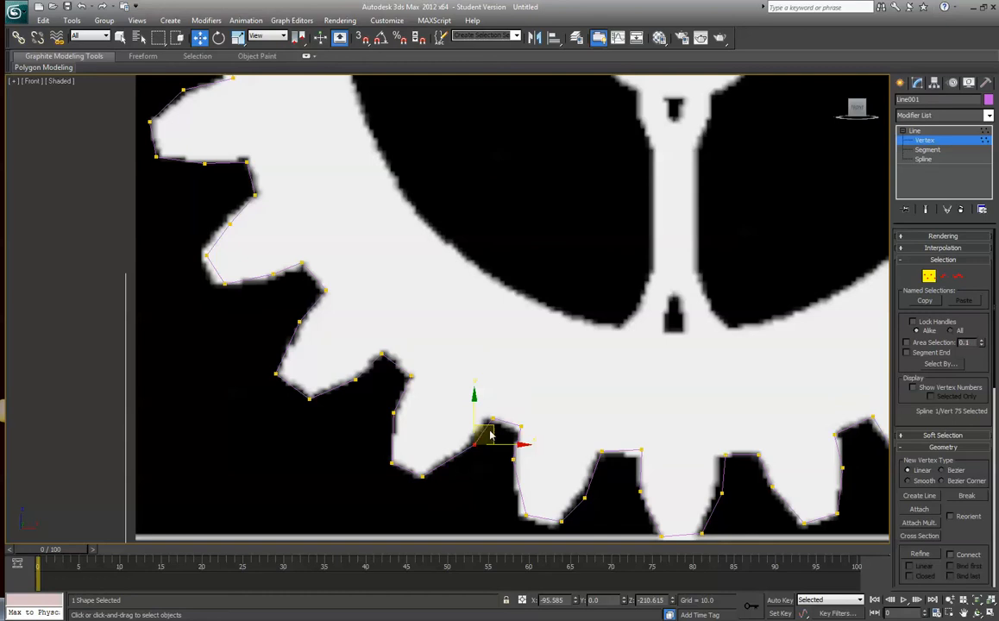
left_click_drag(491, 435, 506, 406)
left_click(492, 419)
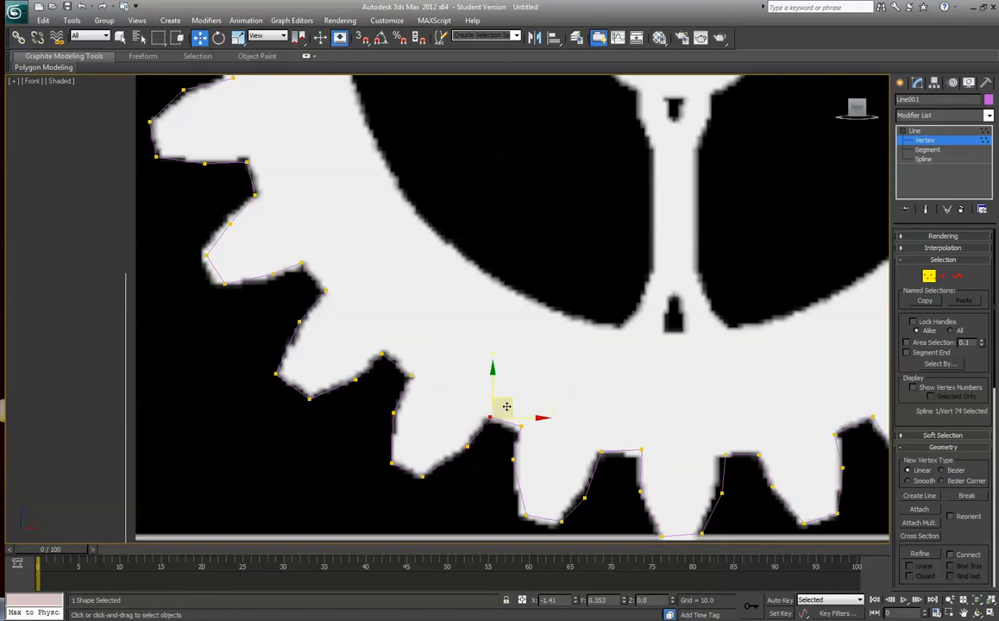
- Fit the flank, tip and base vertices of the first tooth clockwise from the topmost tooth to the template
scroll(522, 405, "down", 10)
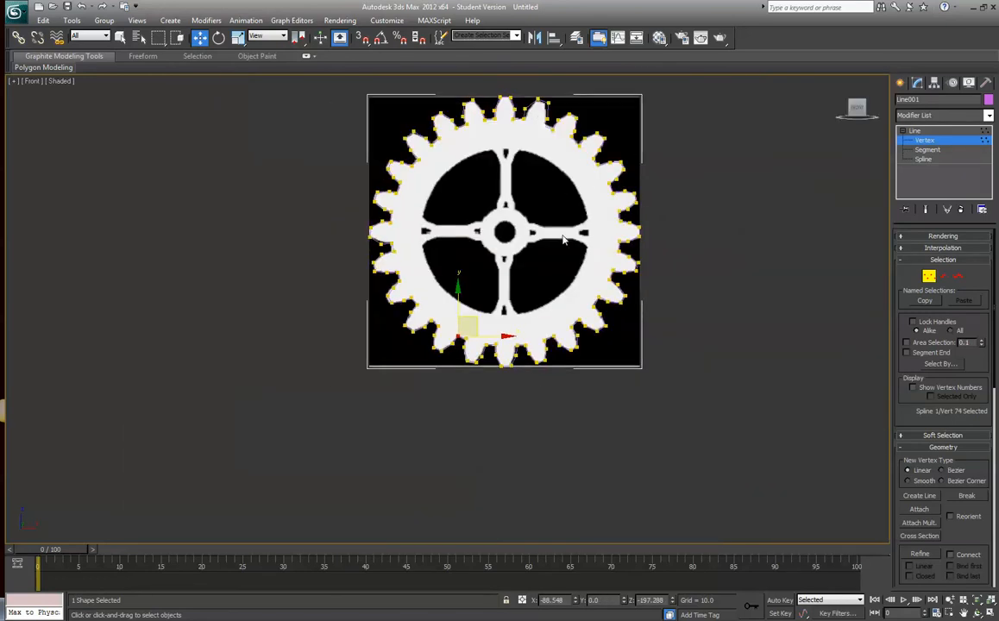
middle_click_drag(576, 204, 499, 411)
scroll(466, 348, "up", 5)
left_click(446, 327)
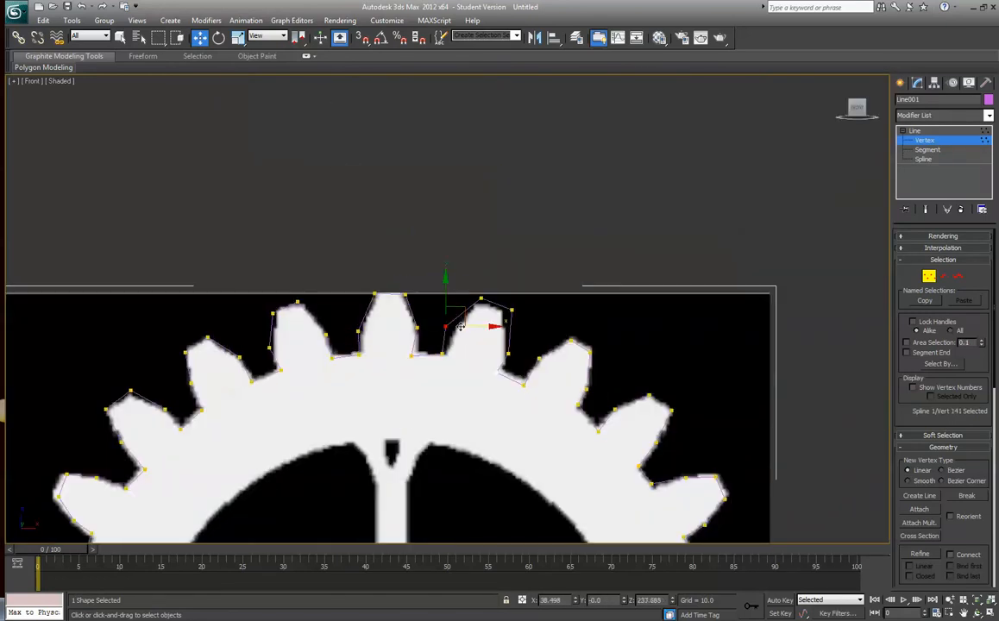
left_click_drag(461, 326, 470, 325)
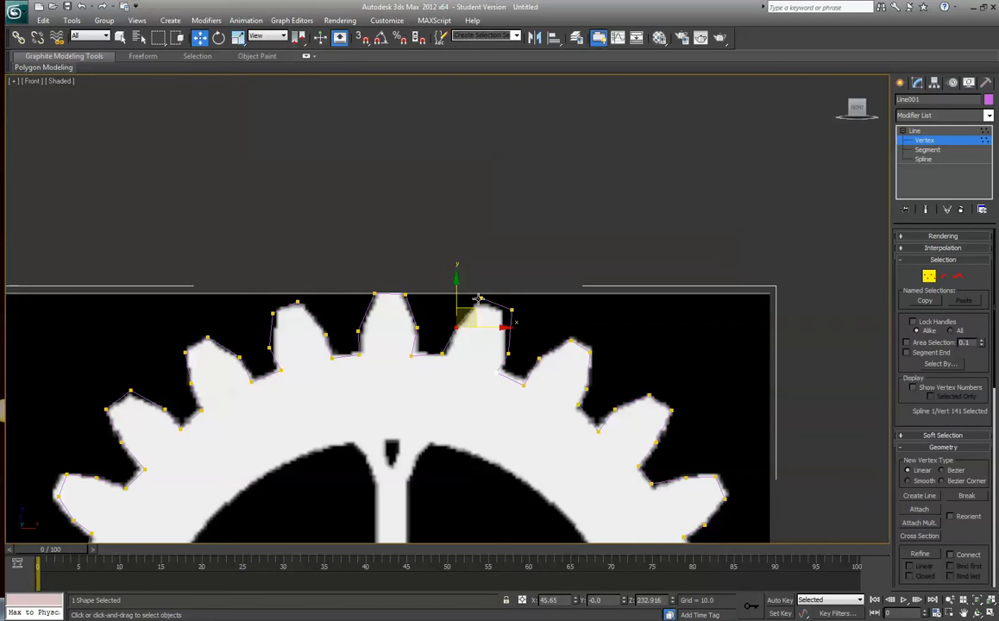
left_click(477, 298)
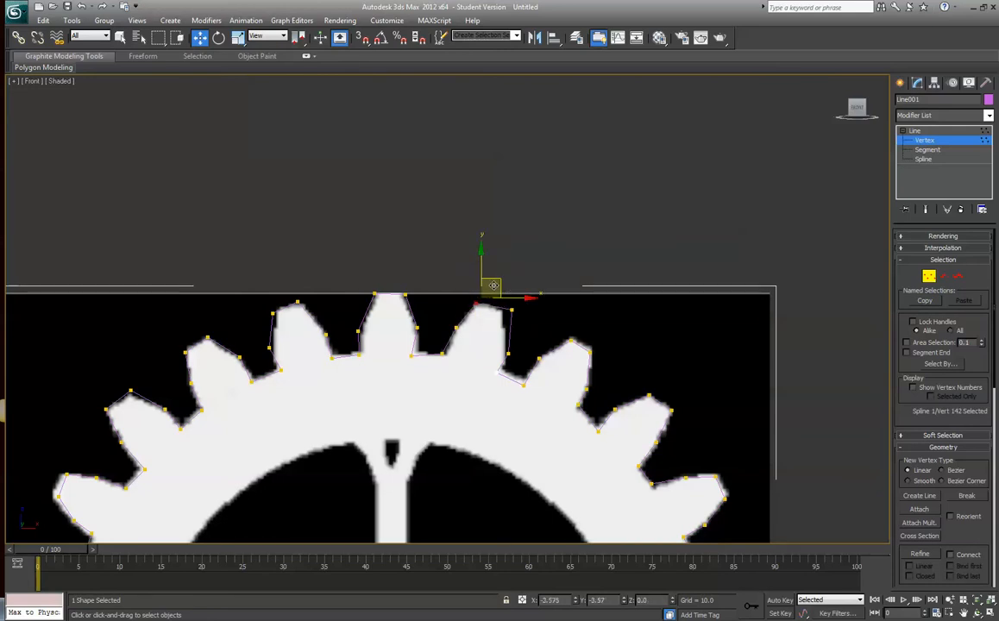
left_click_drag(502, 280, 524, 305)
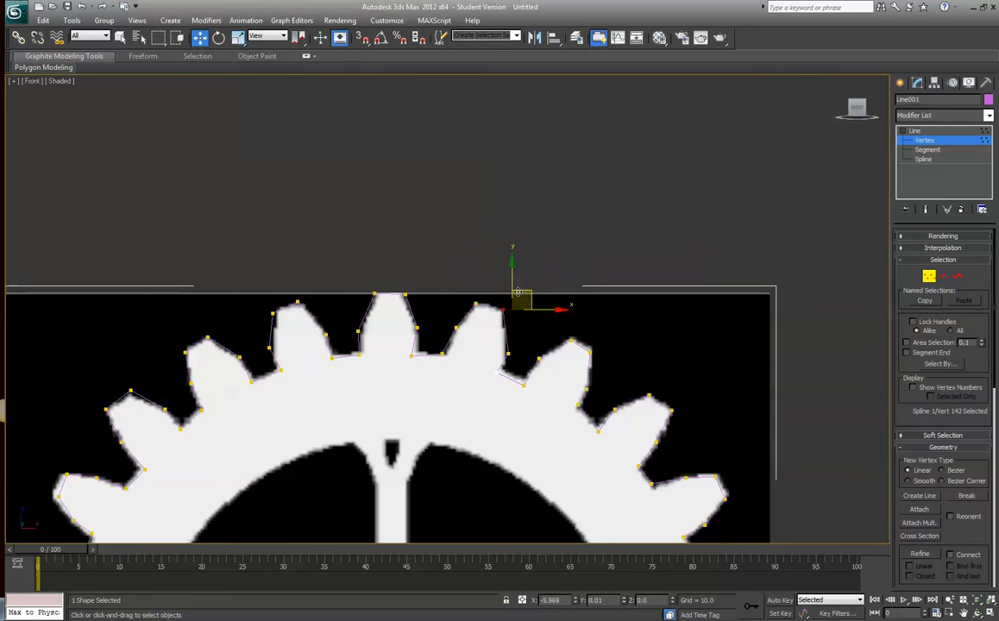
left_click(496, 372)
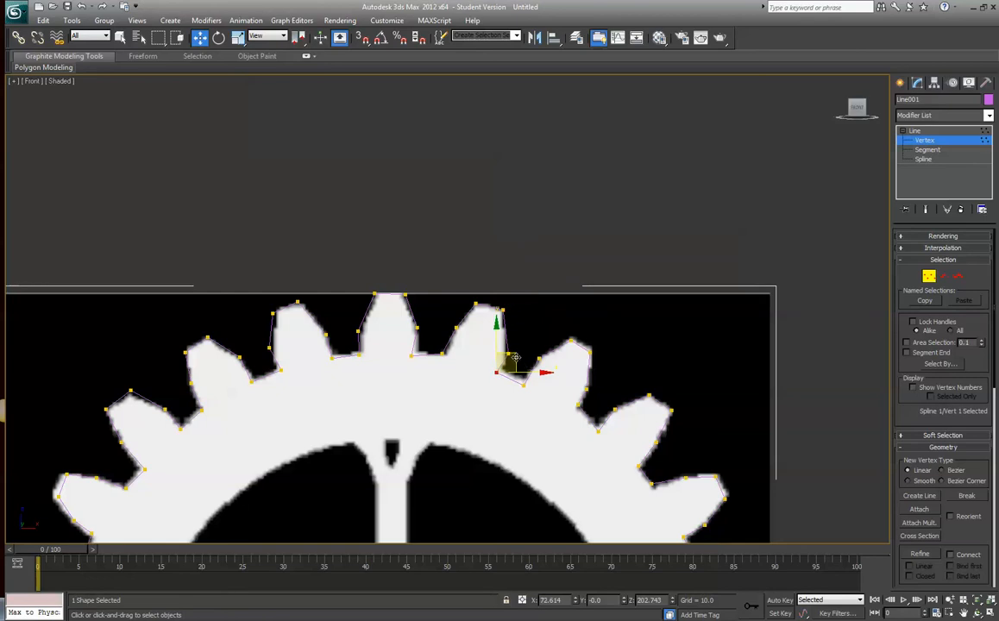
left_click_drag(515, 357, 542, 365)
- Align the base vertex on the topmost tooth's right side and the outer tip vertex of the second tooth clockwise with the template
left_click(417, 329)
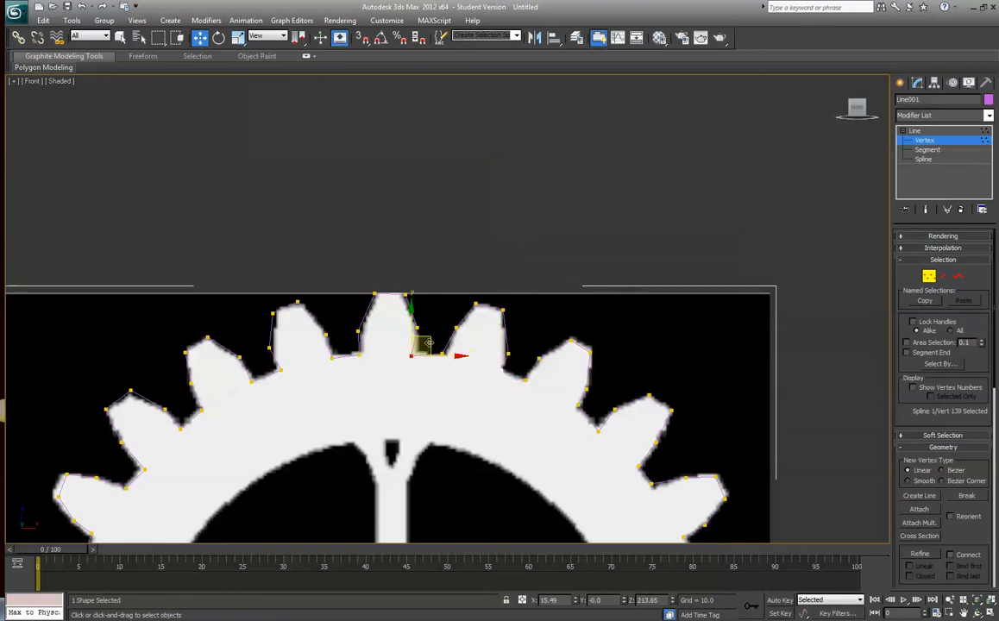
scroll(424, 398, "down", 2)
scroll(583, 363, "up", 2)
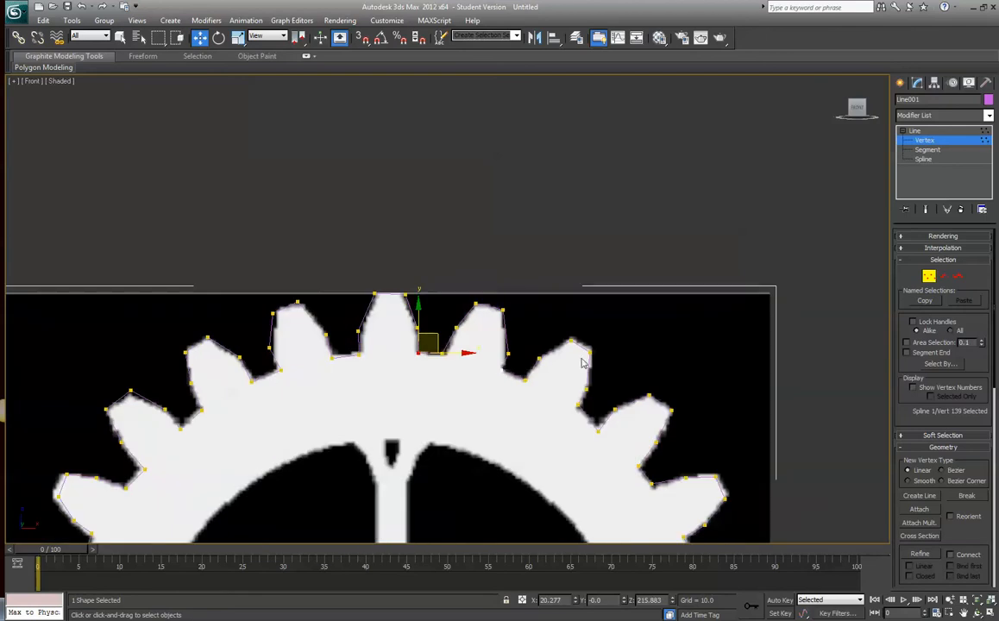
left_click(588, 350)
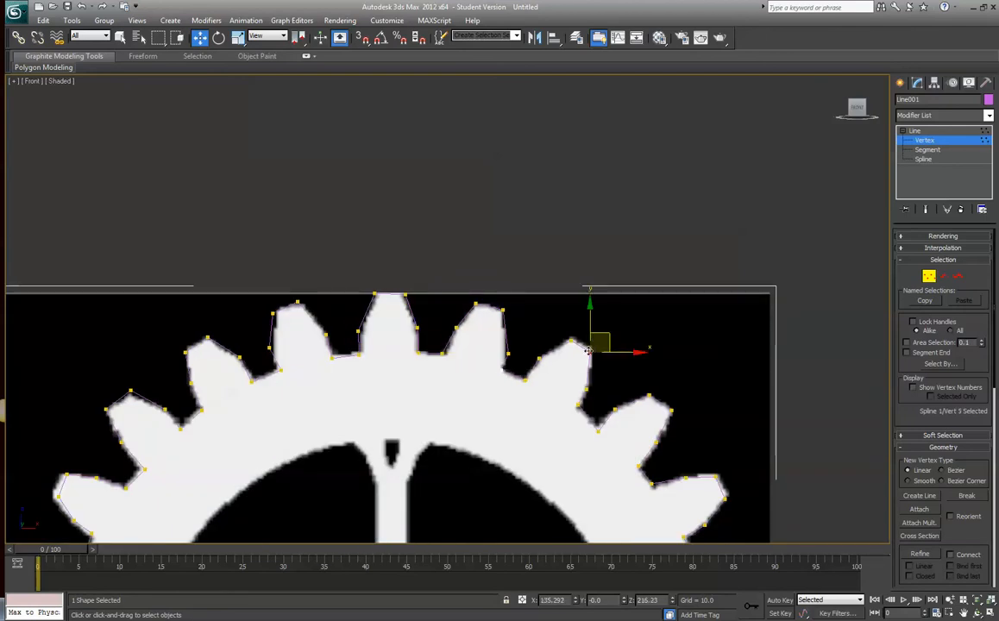
left_click_drag(611, 338, 613, 333)
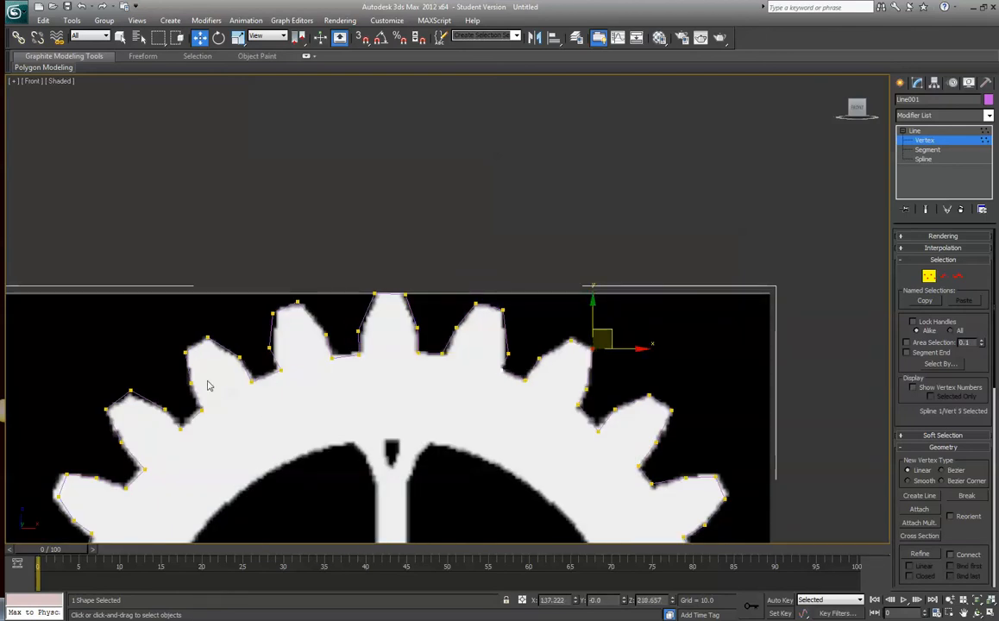
- Move the left-flank, base and tip vertices of the first tooth counterclockwise from the topmost tooth onto the template's edge
left_click(270, 348)
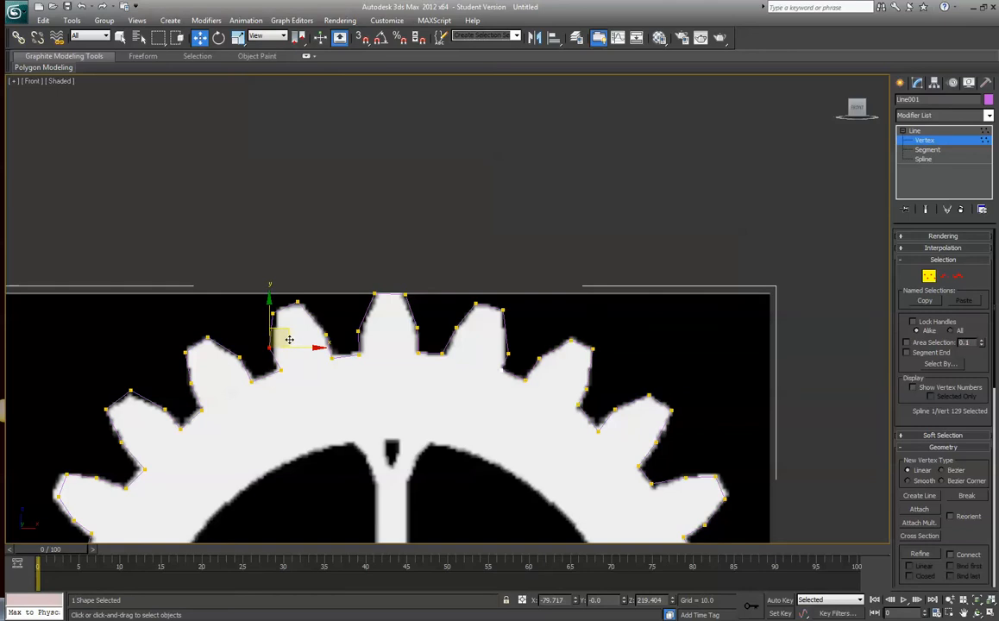
mouse_move(289, 340)
left_mouse_down()
mouse_move(302, 363)
mouse_move(296, 355)
left_mouse_up()
left_click(295, 353)
left_click(280, 369)
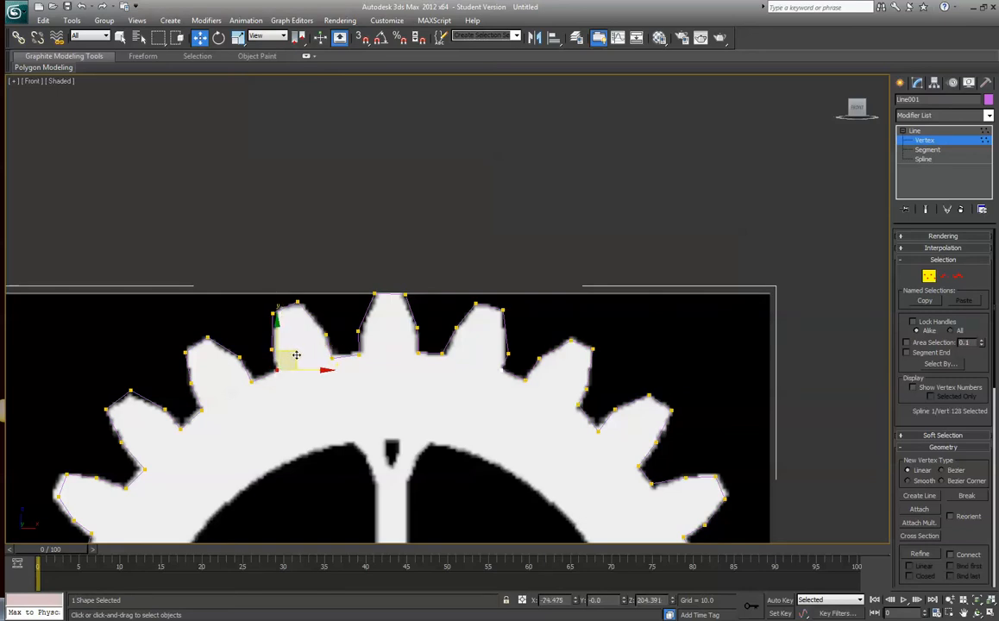
left_click(300, 303)
left_click(274, 309)
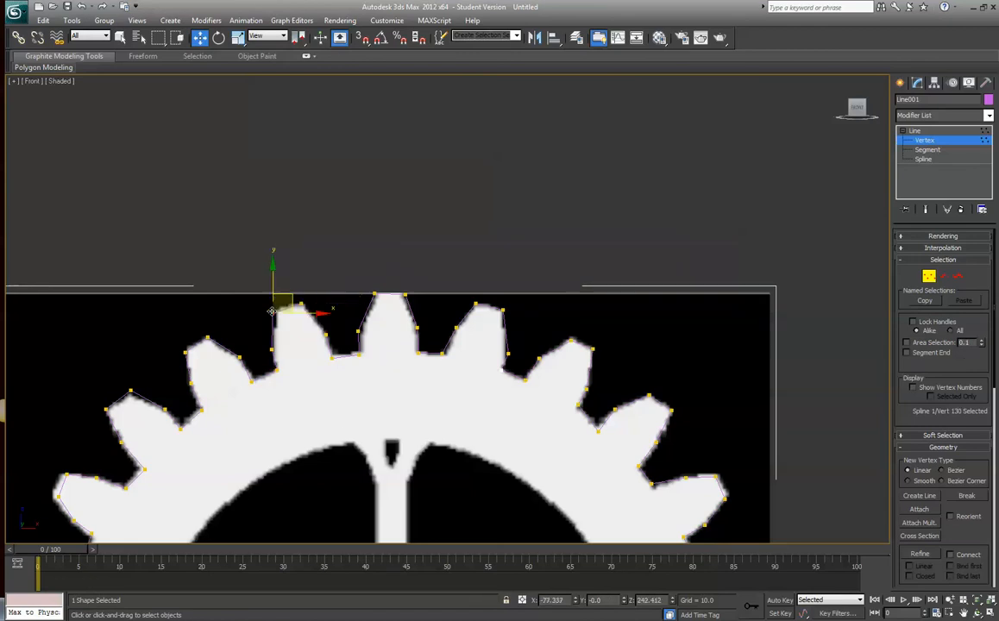
- Adjust the tip vertices of the third and fourth teeth counterclockwise from the topmost tooth to match the template
scroll(294, 397, "down", 4)
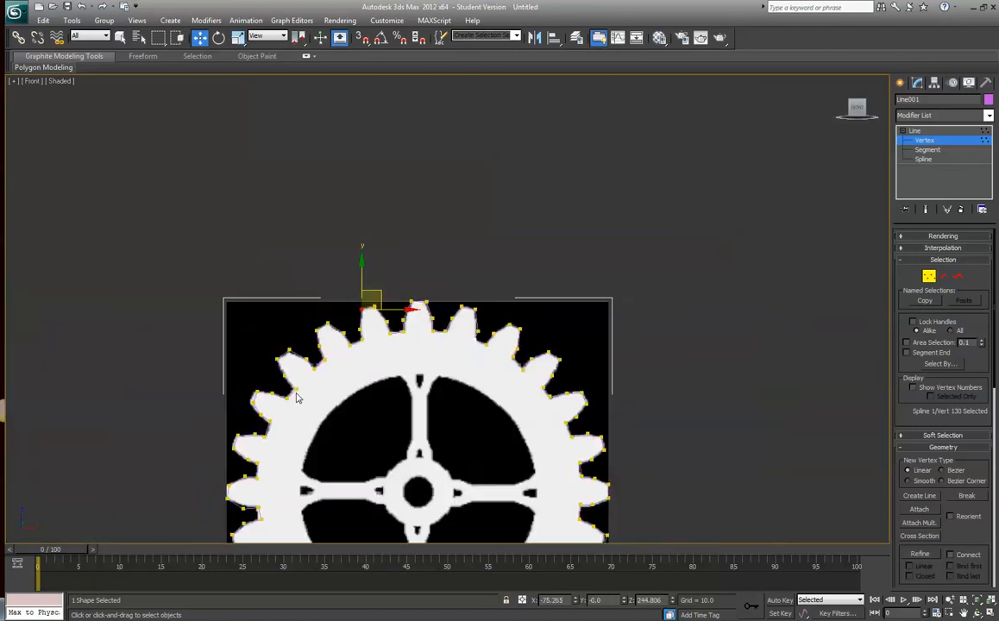
scroll(216, 377, "up", 2)
left_click(226, 365)
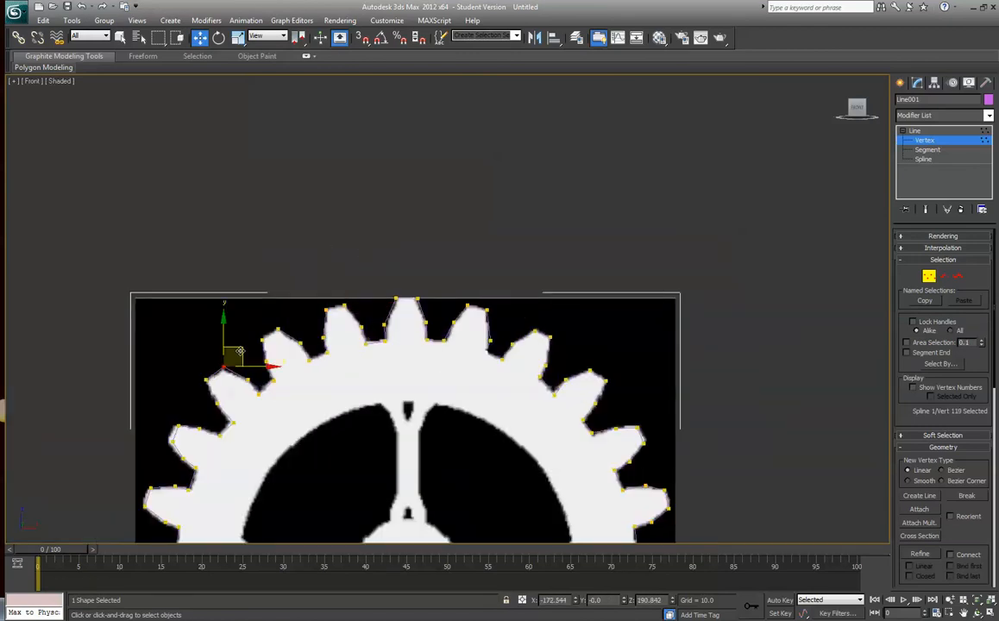
left_click(173, 439)
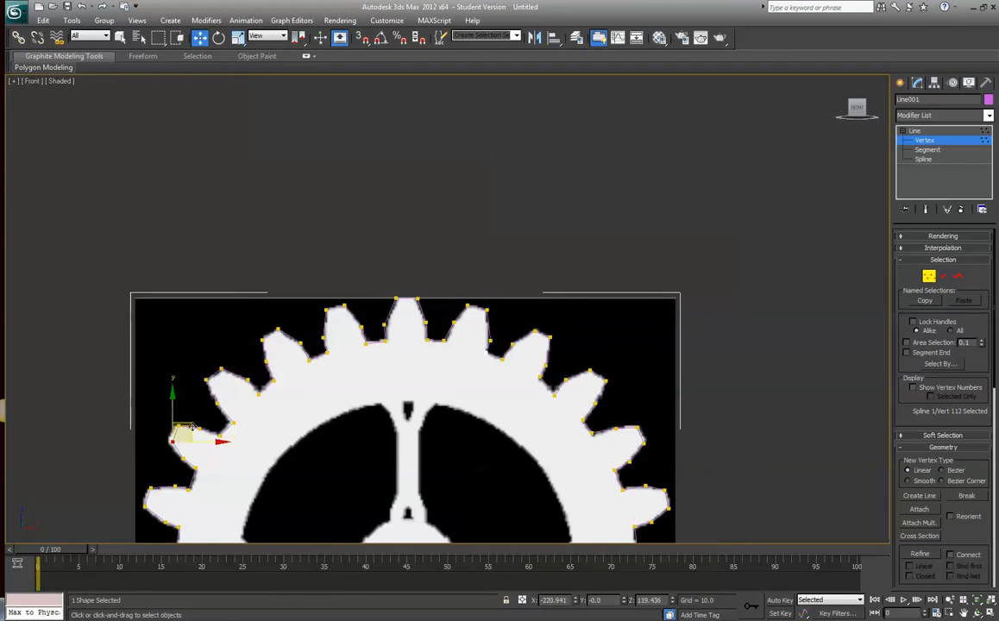
left_click_drag(192, 427, 181, 426)
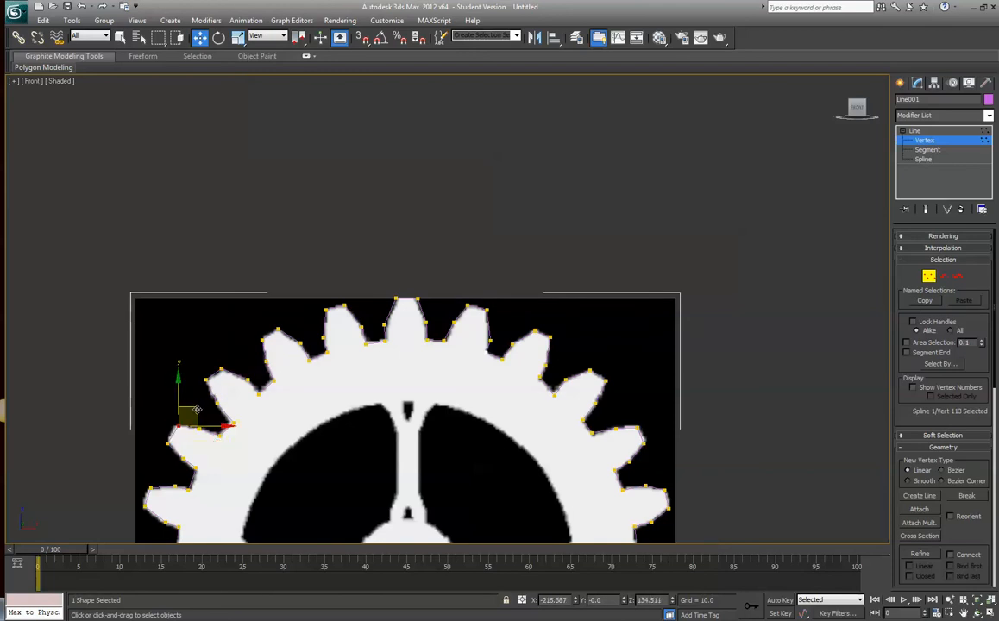
- Reposition the vertices in the gap below the gear's leftmost tooth and at that tooth's upper tip along the template's edge
scroll(410, 280, "down", 5)
middle_click_drag(291, 329, 274, 286)
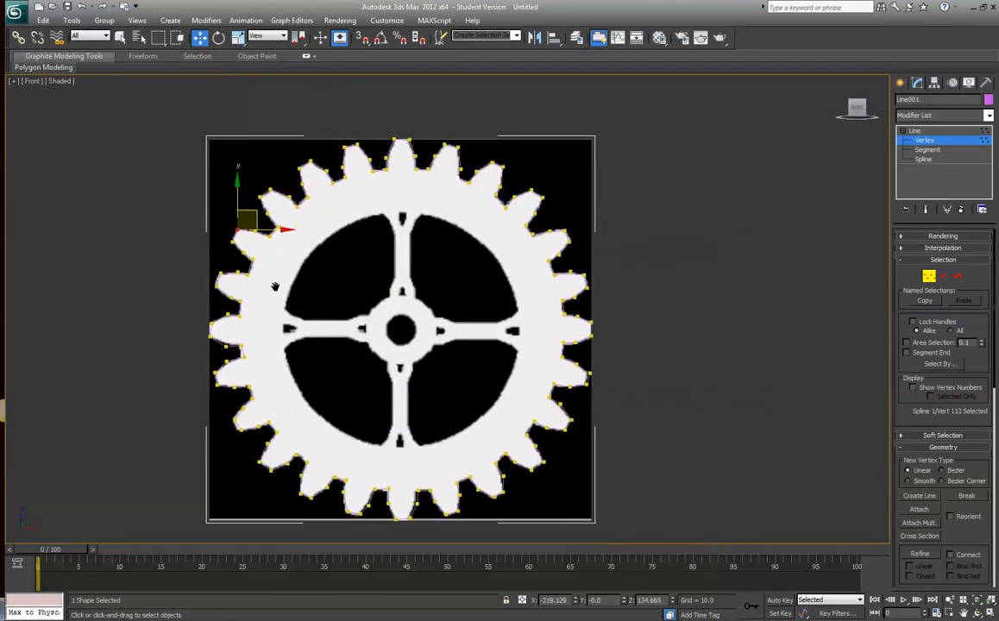
left_click(243, 352)
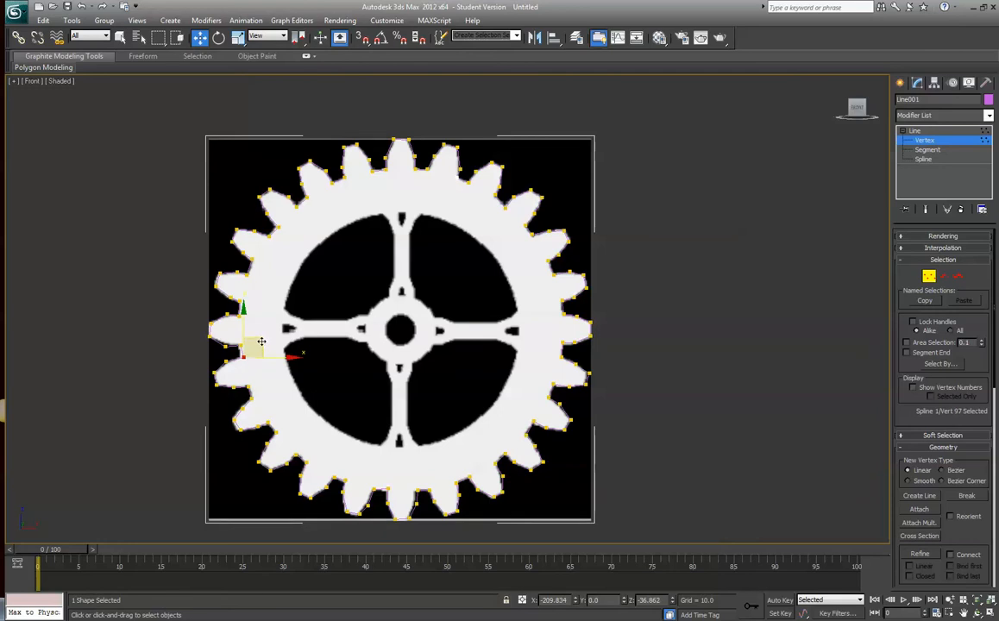
left_click(241, 346)
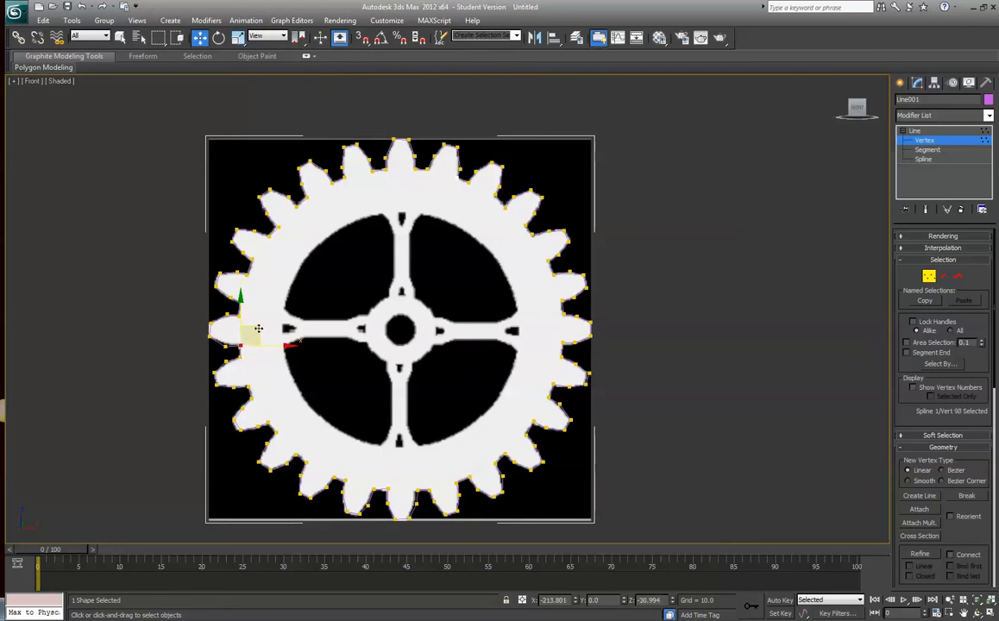
left_click_drag(258, 329, 225, 306)
left_click(210, 323)
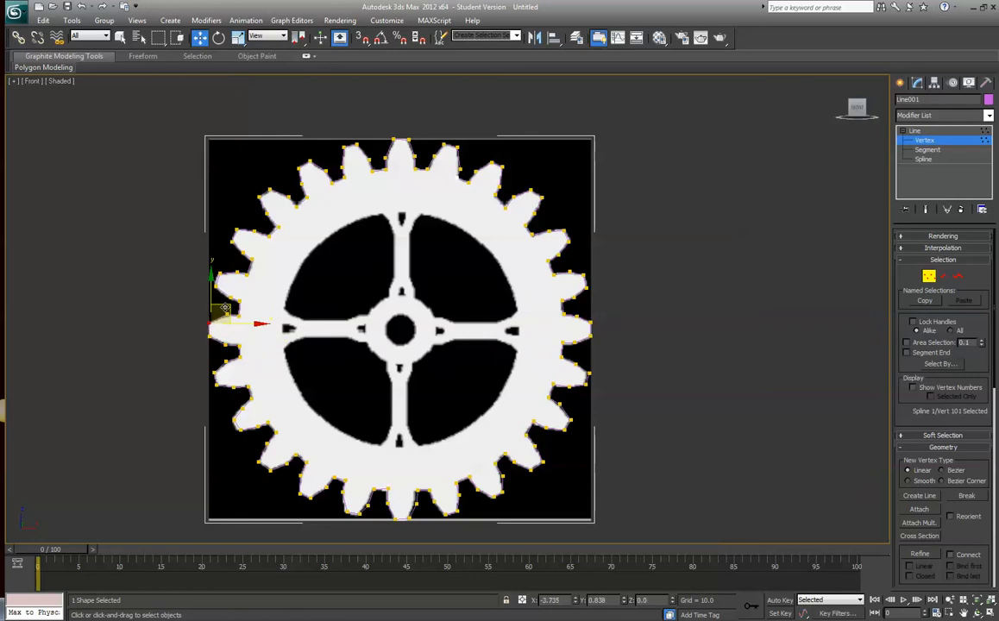
- Move the flank and base vertices around the gap just right of the bottommost tooth to follow the template
left_click(416, 502)
left_click_drag(432, 500, 428, 502)
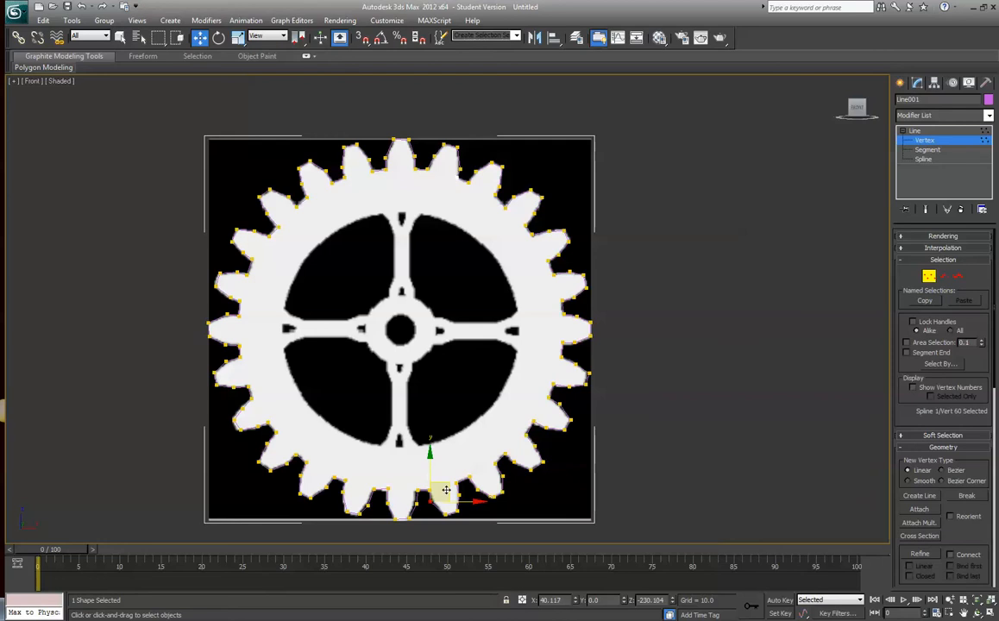
middle_click_drag(429, 503, 431, 388)
scroll(452, 315, "up", 5)
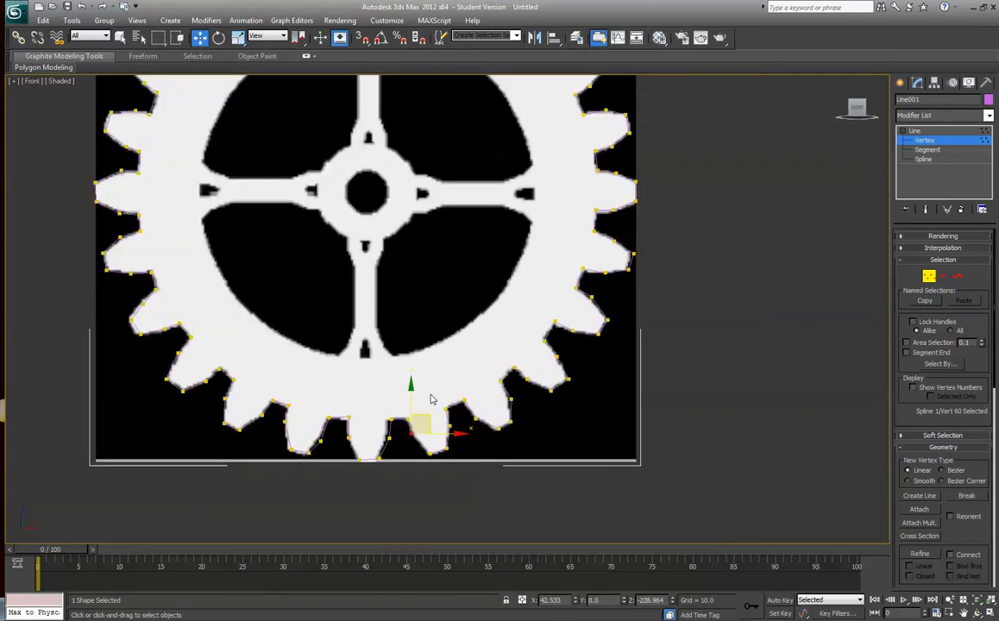
left_click(378, 477)
left_click_drag(380, 475, 381, 449)
left_click(369, 467)
left_click(368, 465)
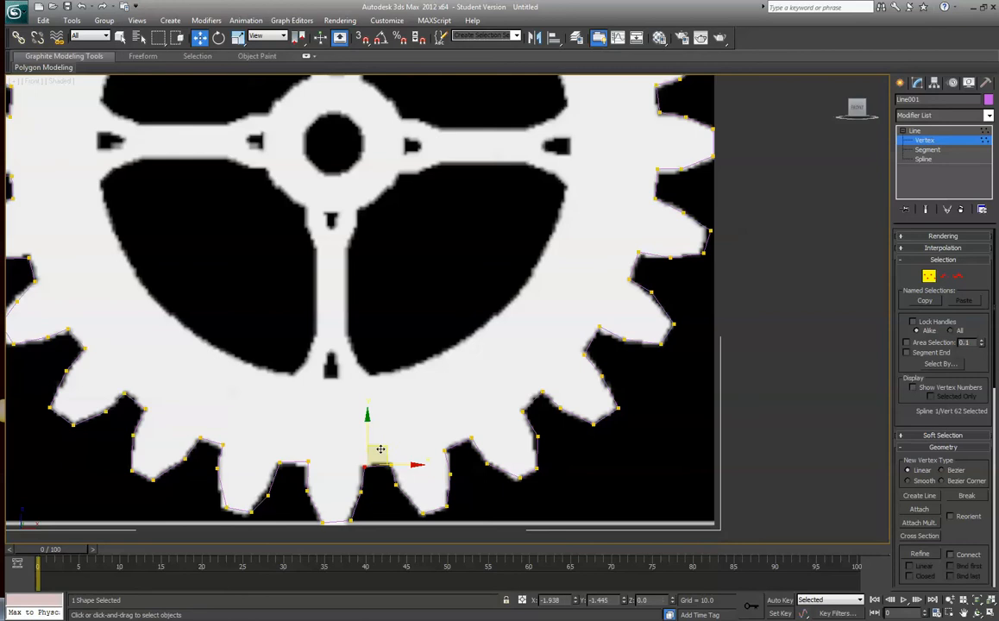
- Fit the lower-right gap vertex and the vertices under the gear's rightmost tooth to the template's edge
left_click(600, 327)
left_click_drag(615, 310, 614, 315)
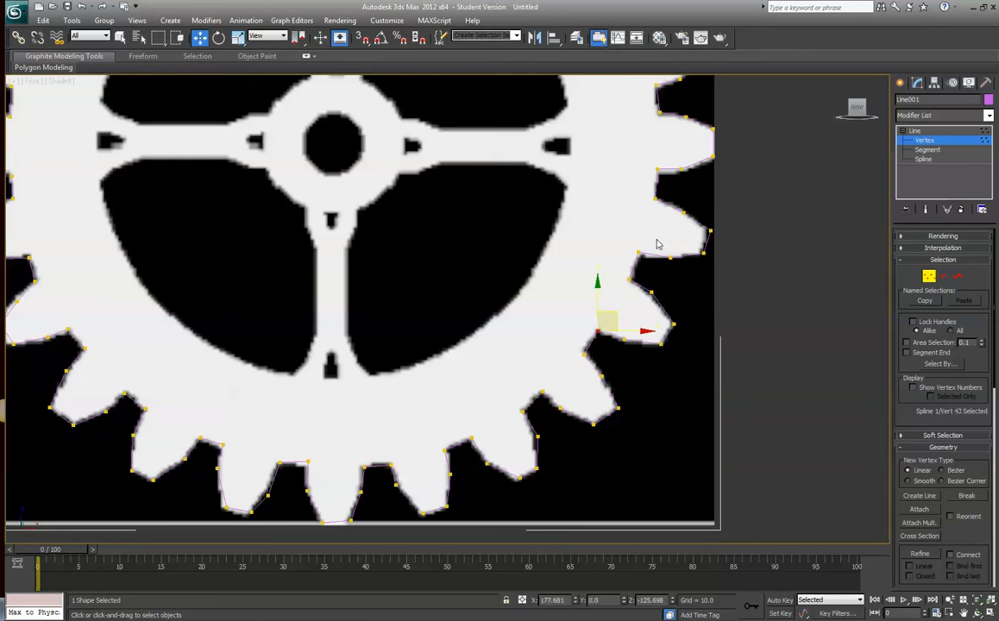
left_click(658, 168)
left_click_drag(672, 151, 698, 153)
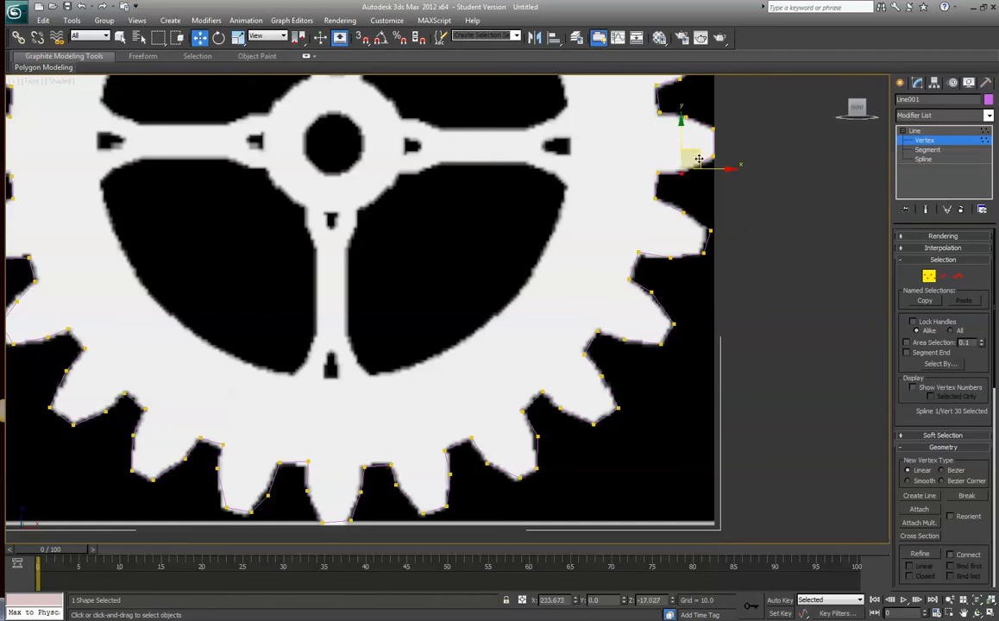
- Shift the vertex at the lower base of the third tooth counterclockwise from the topmost tooth onto the template's edge
scroll(690, 160, "down", 3)
middle_click_drag(590, 138, 602, 289)
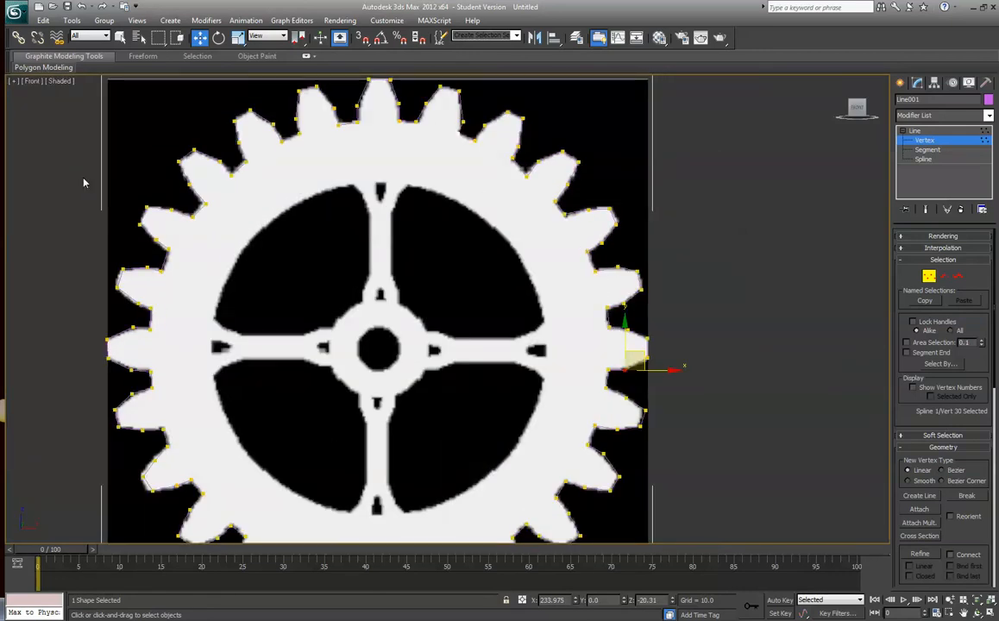
left_click(204, 204)
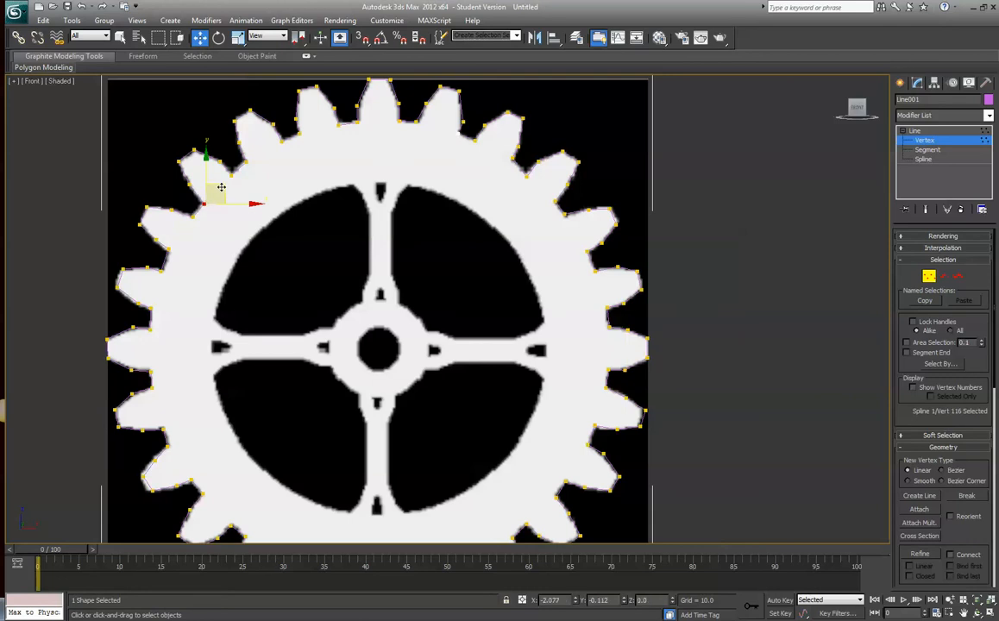
scroll(327, 327, "down", 2)
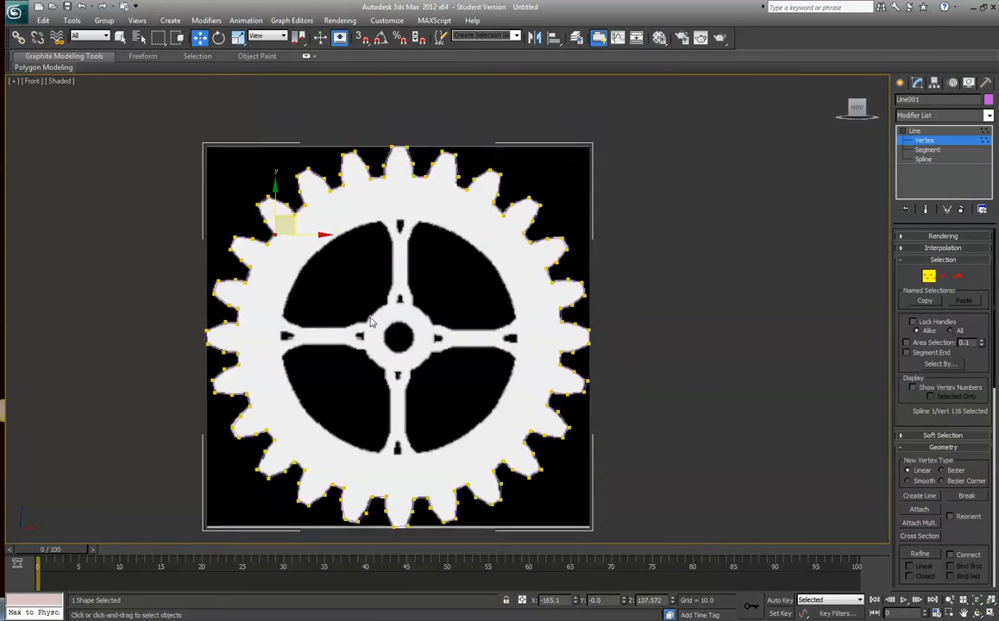
middle_click_drag(376, 302, 366, 259)
scroll(393, 277, "up", 2)
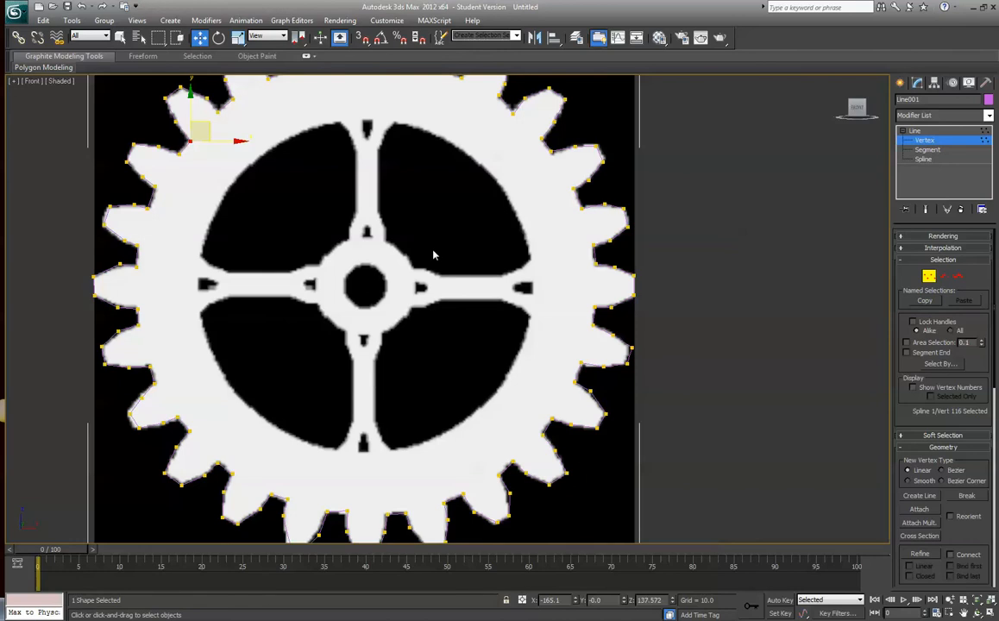
- Draw a circle spline over the gear's central hole and centre it at X 0 and Z 0
left_click(900, 82)
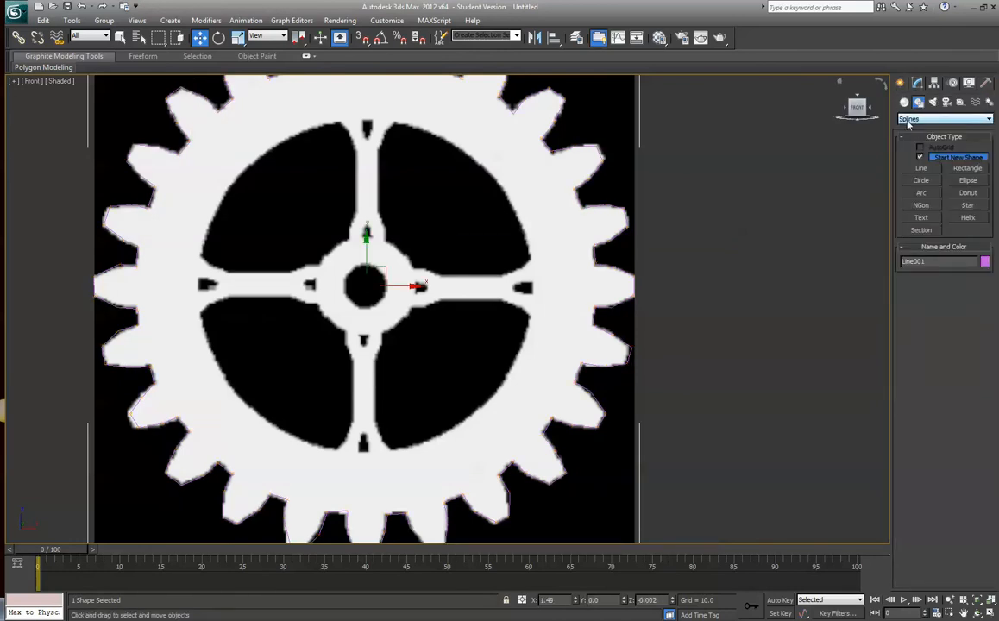
left_click(921, 181)
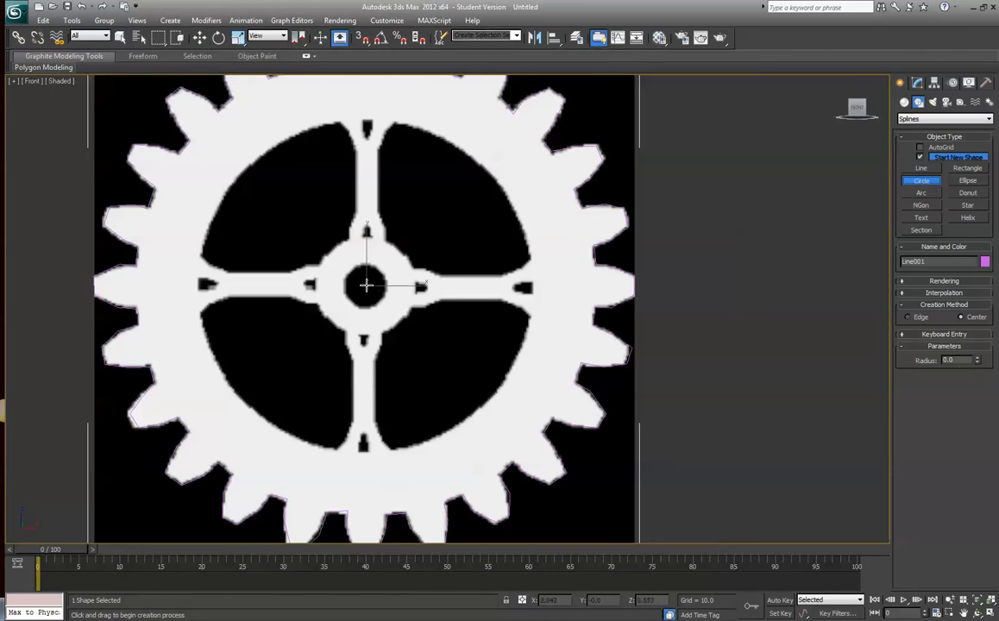
left_click_drag(367, 284, 377, 299)
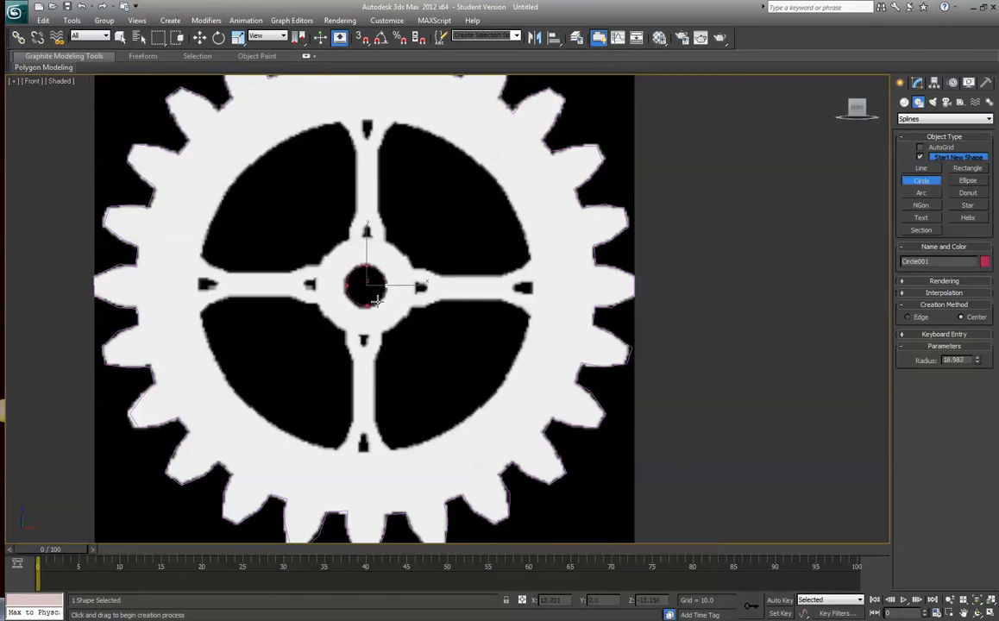
left_click(199, 37)
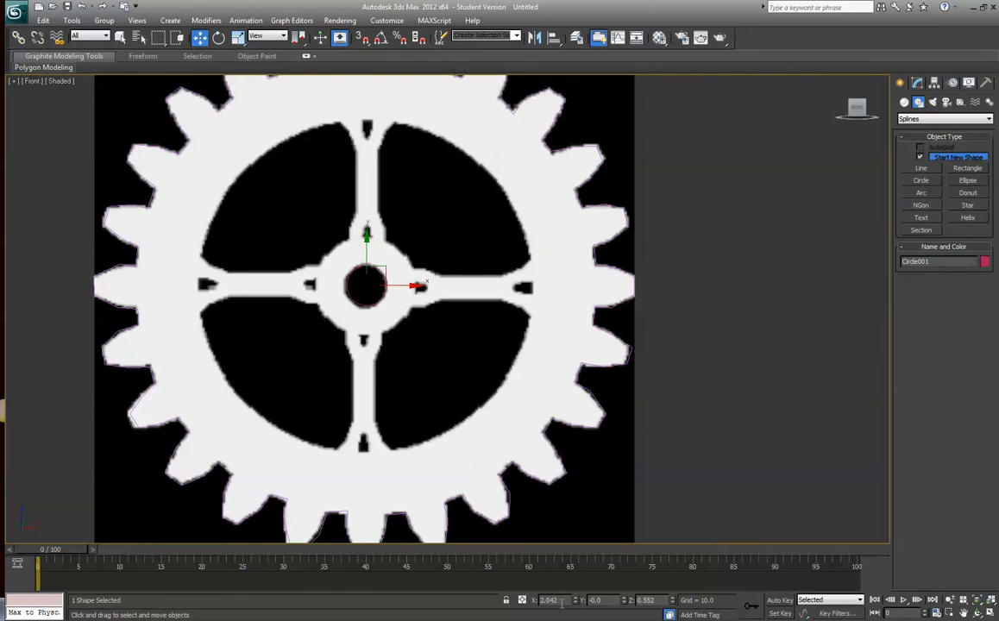
left_click_drag(561, 603, 491, 598)
type("0")
key("Return")
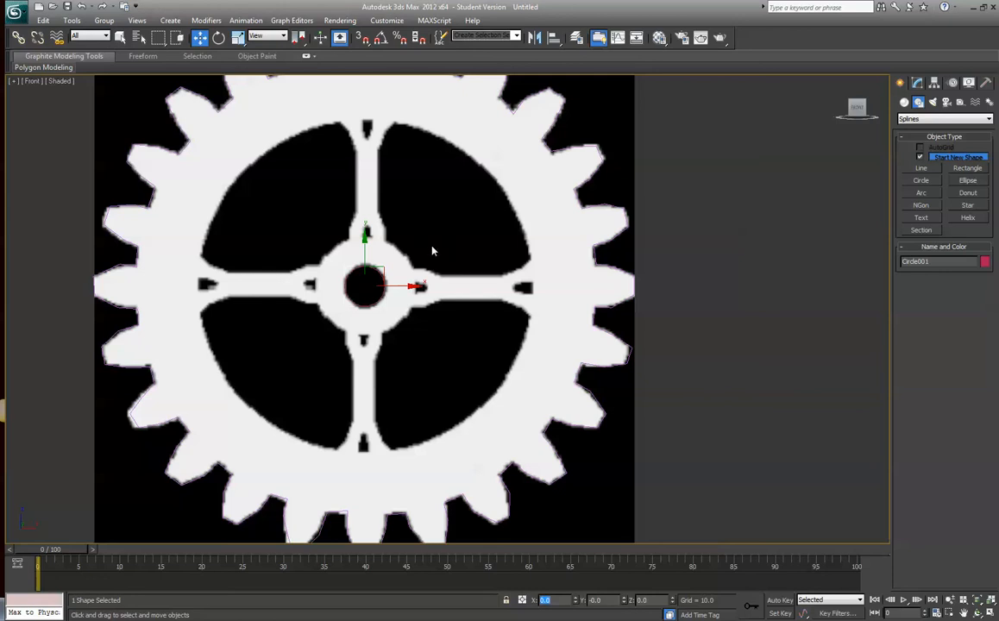
- Start a line spline at the top of the upper-right opening and trace down the vertical spoke and around the hub's curve
middle_click_drag(427, 203, 419, 267)
scroll(433, 270, "up", 2)
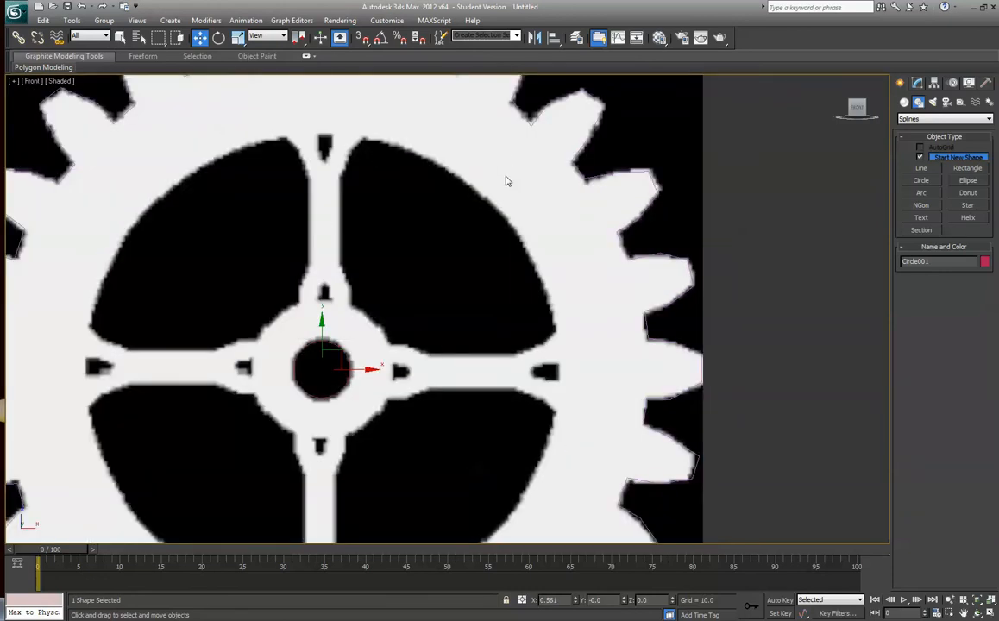
left_click(920, 169)
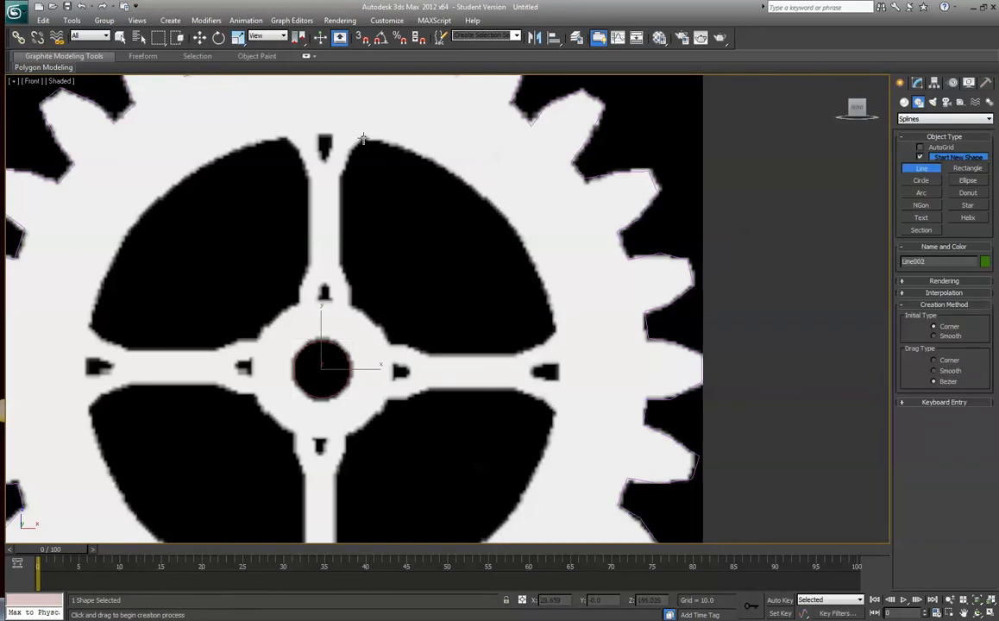
left_click(362, 138)
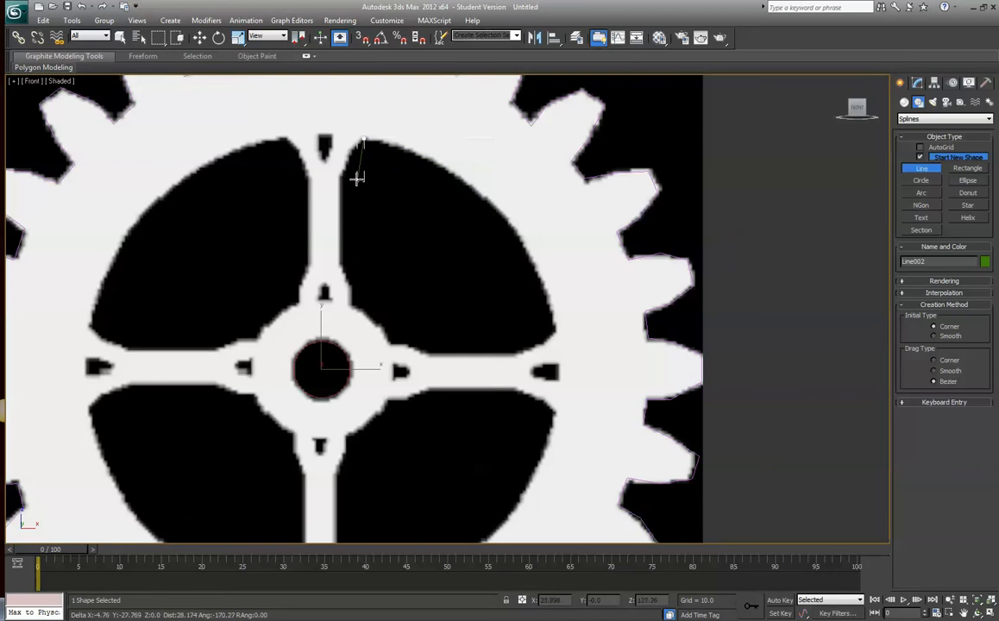
left_click(342, 174)
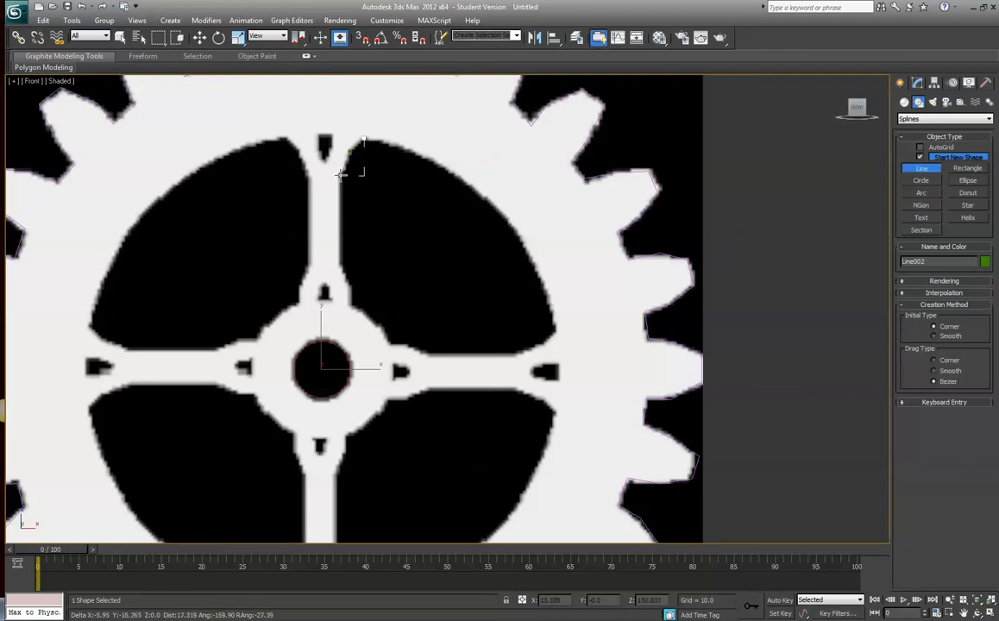
left_click(340, 265)
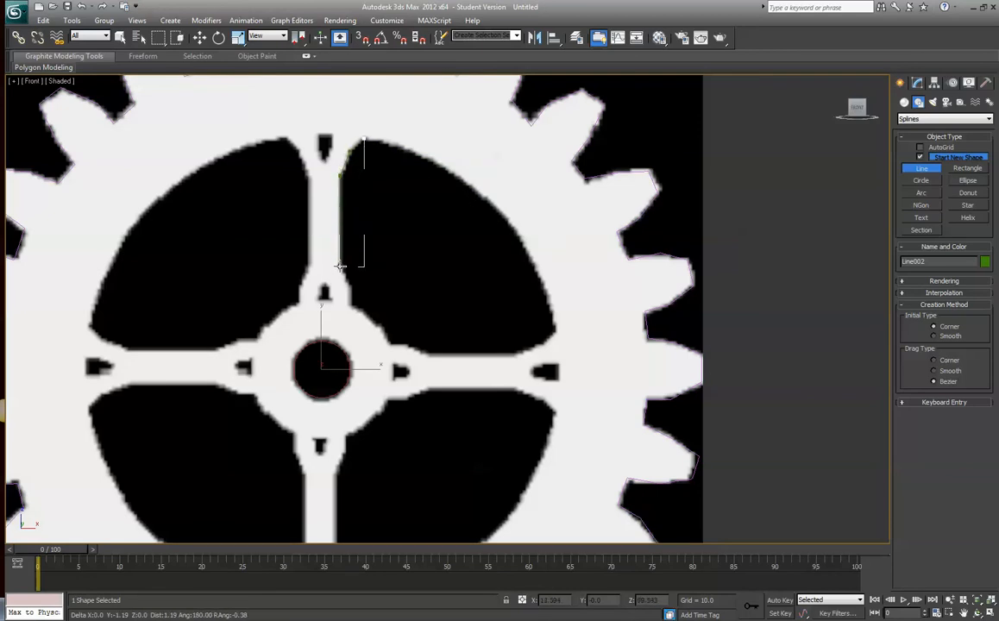
left_click(351, 286)
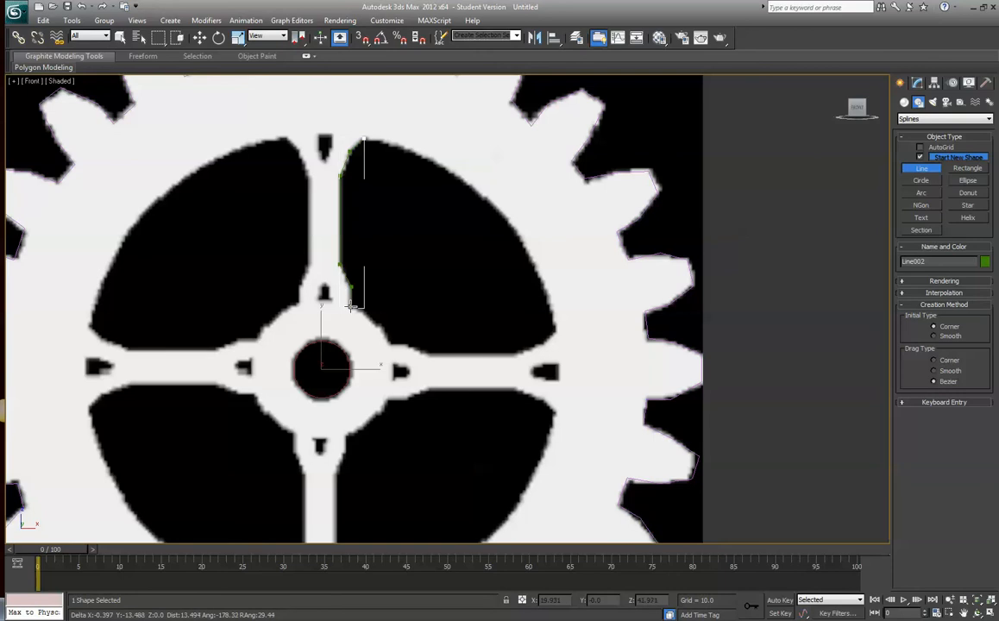
left_click(352, 306)
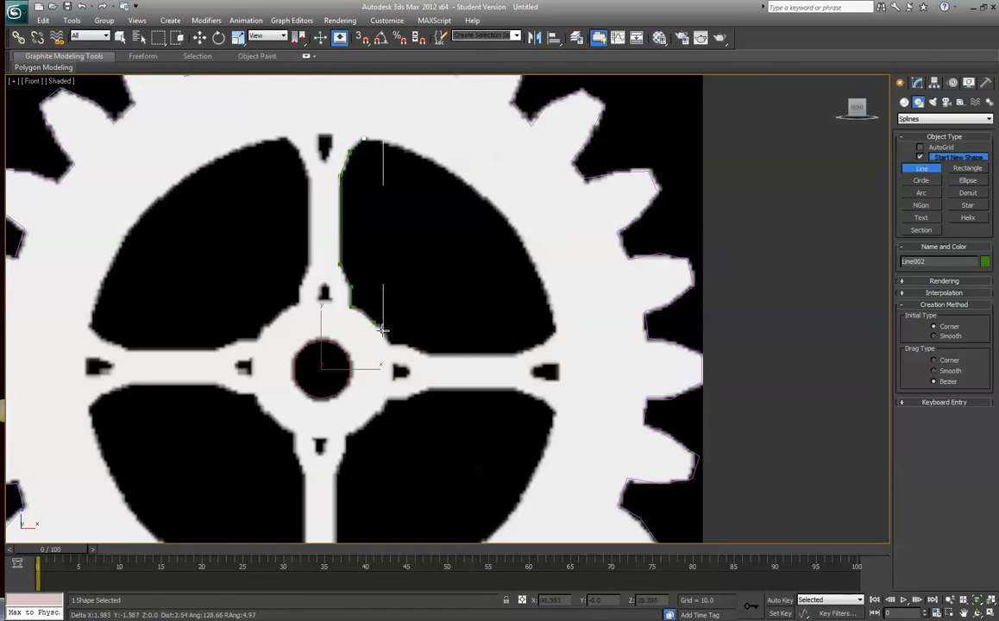
left_click(381, 330)
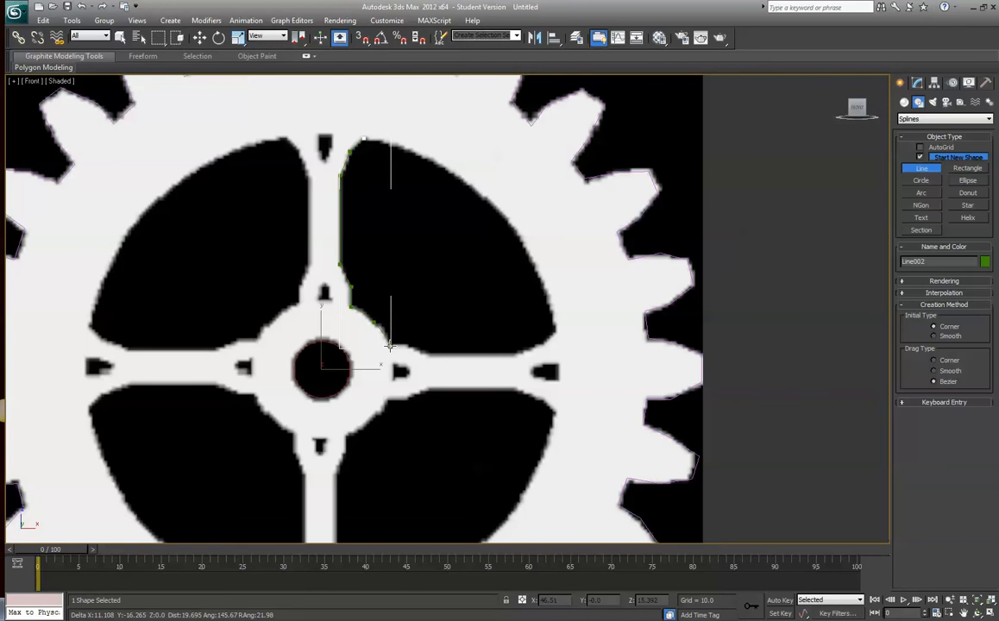
- Continue the spline along the horizontal spoke, trace the outer arc with a Bezier point, and close the spline at its start
left_click(409, 347)
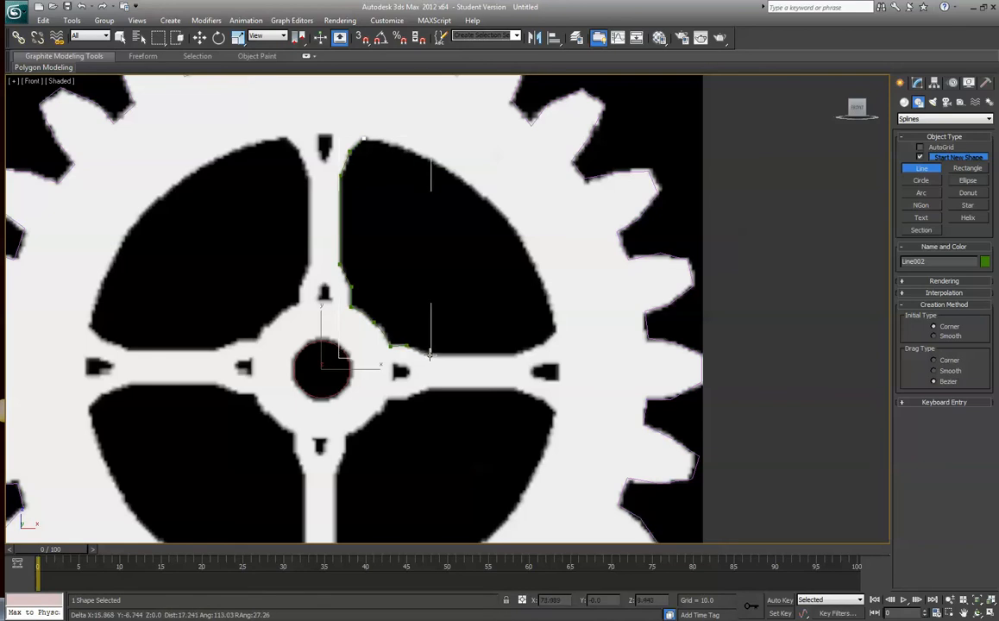
left_click(518, 354)
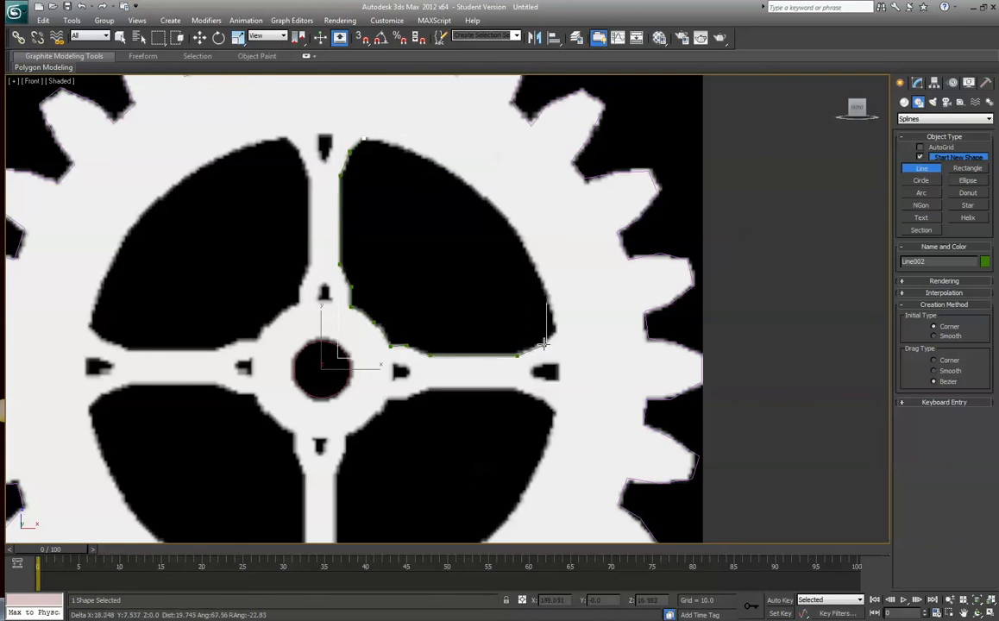
left_click(556, 332)
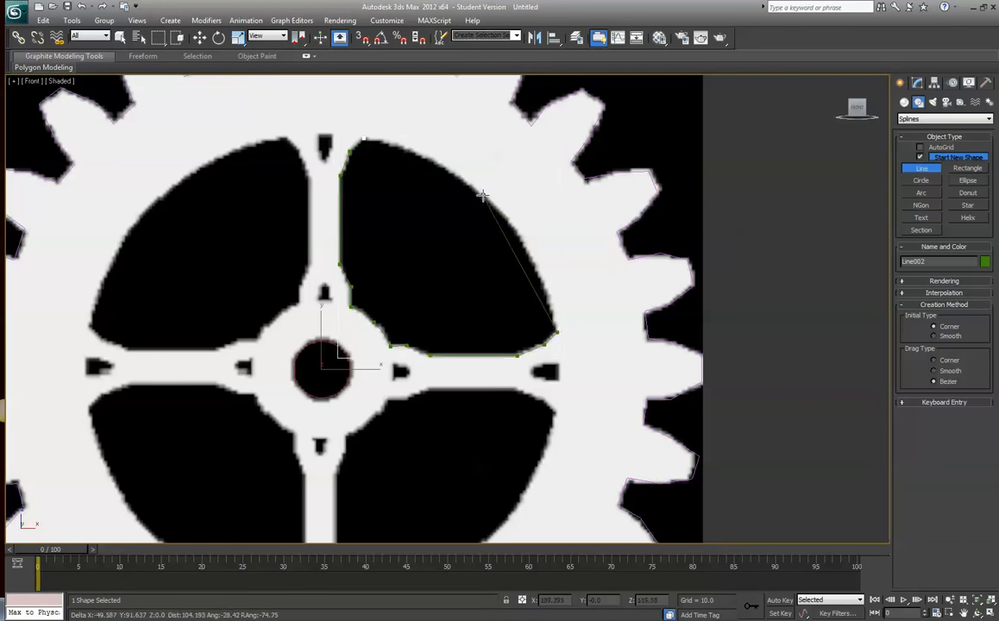
left_click_drag(483, 196, 434, 154)
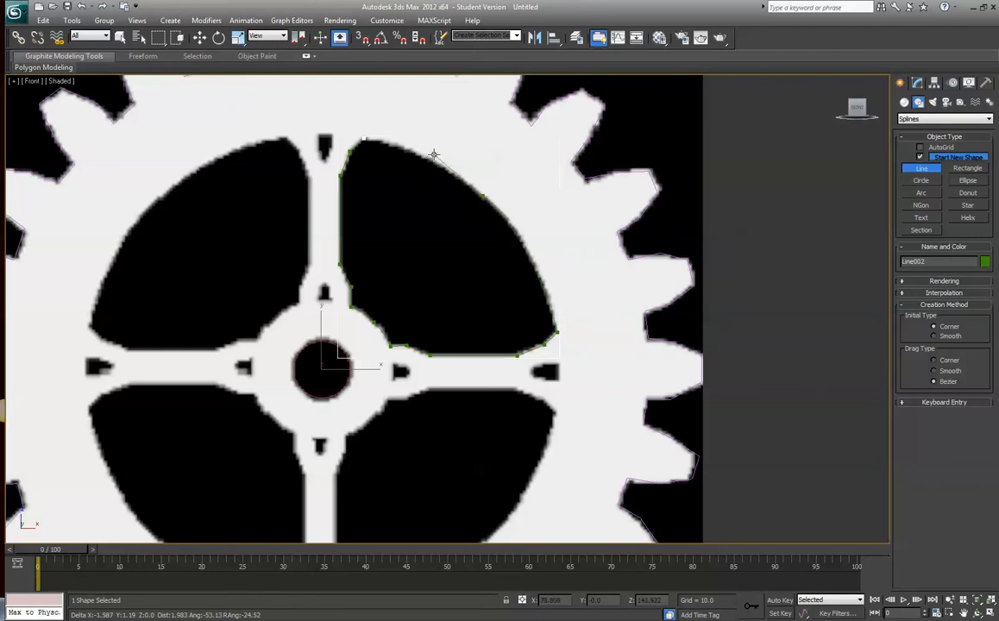
left_click(363, 138)
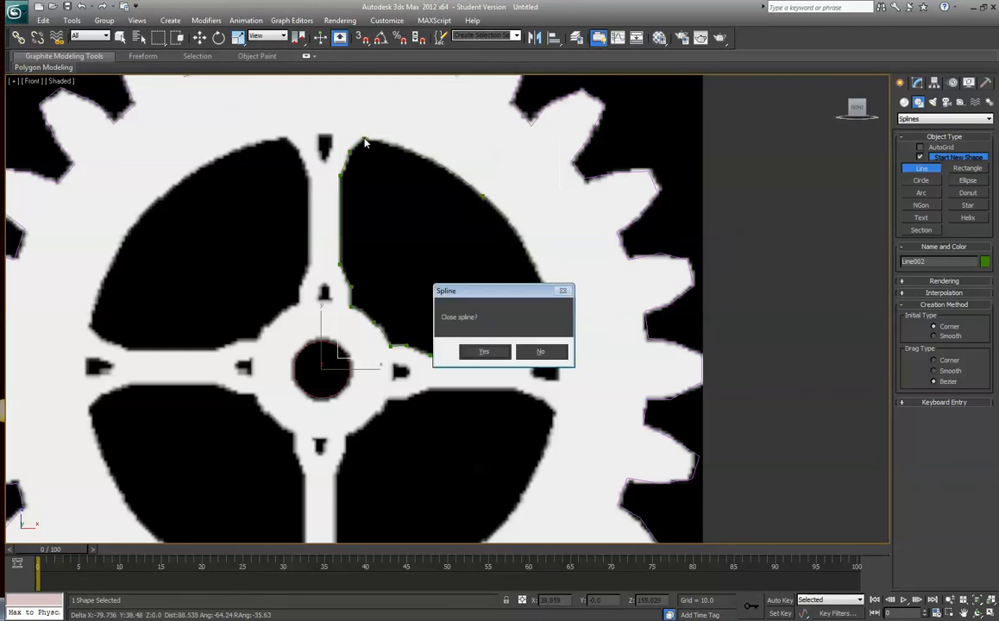
left_click(485, 352)
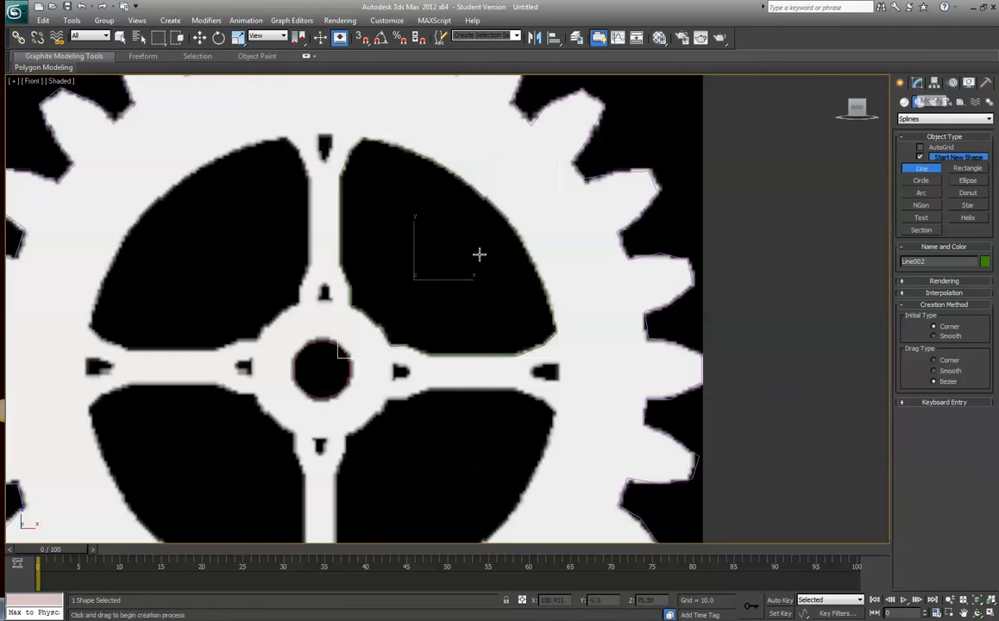
- Adjust the vertex on the hub curve of the upper-right opening's spline to follow the template, and leave vertex editing
left_click(200, 37)
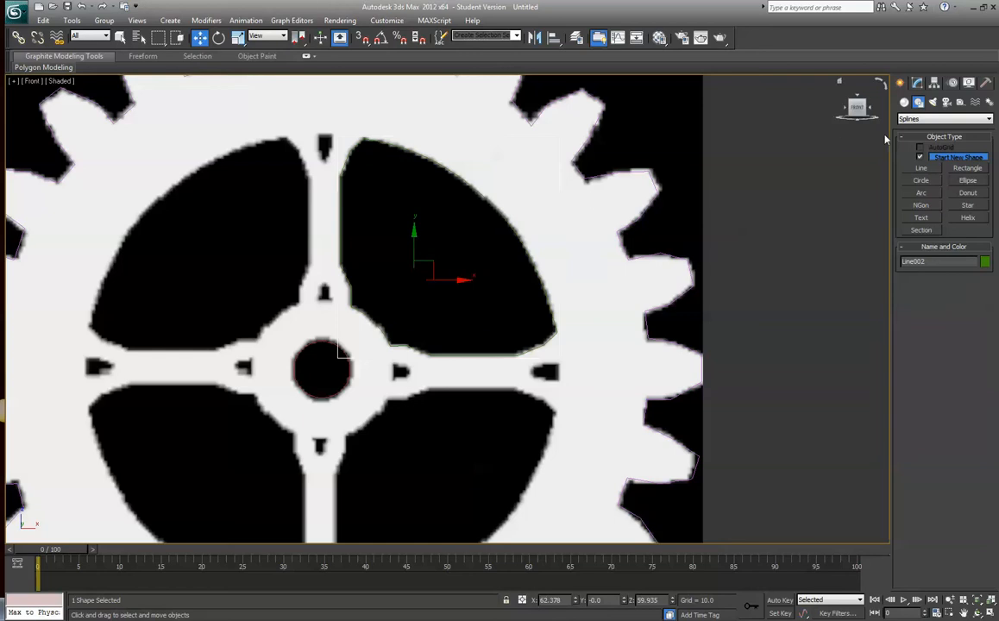
left_click(917, 83)
key("1")
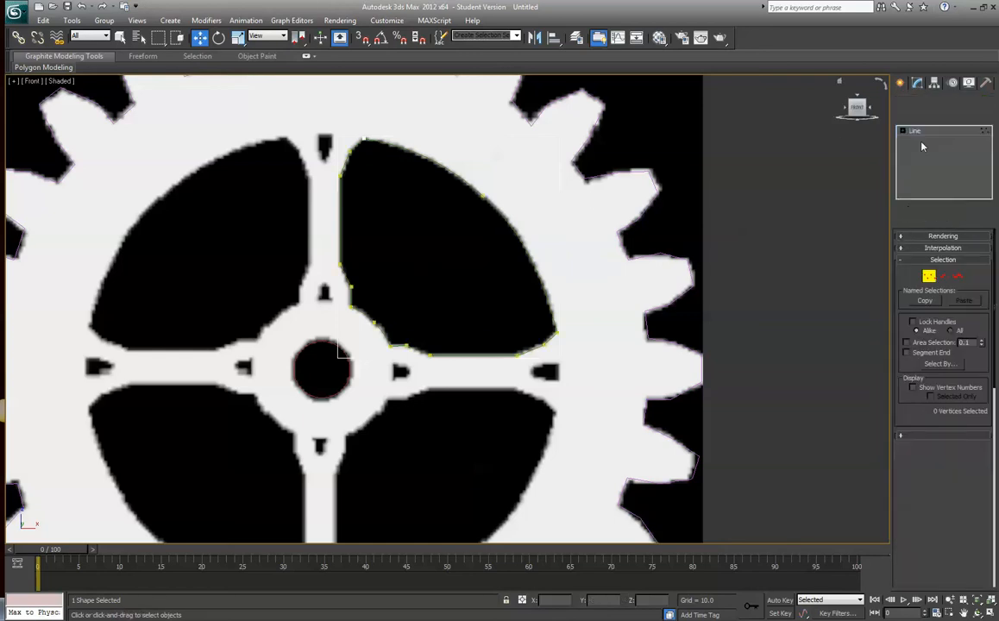
left_click(482, 197)
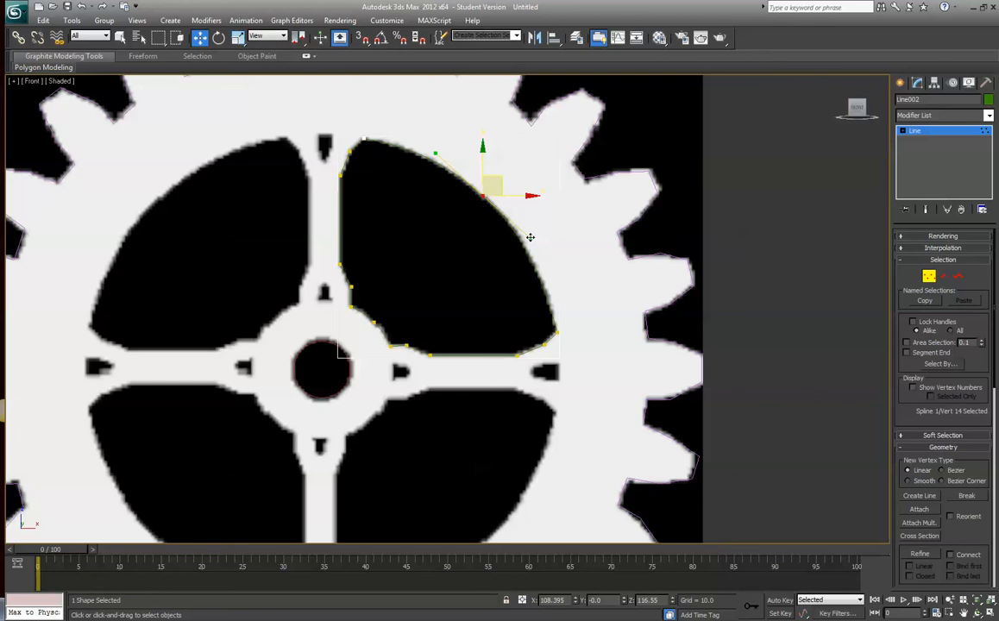
left_click(374, 323)
left_click_drag(385, 331, 393, 304)
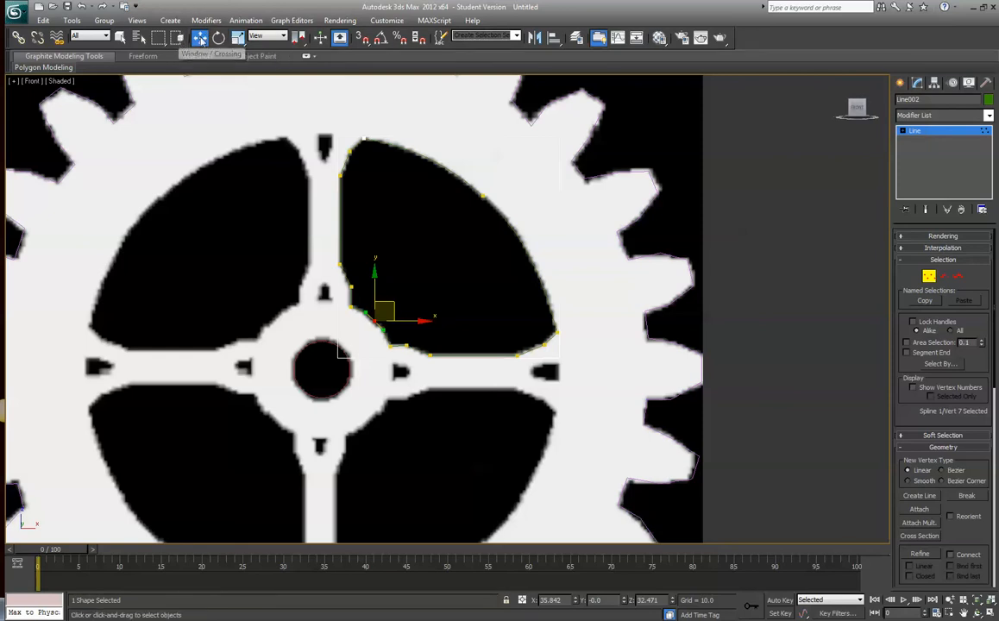
left_click(783, 232)
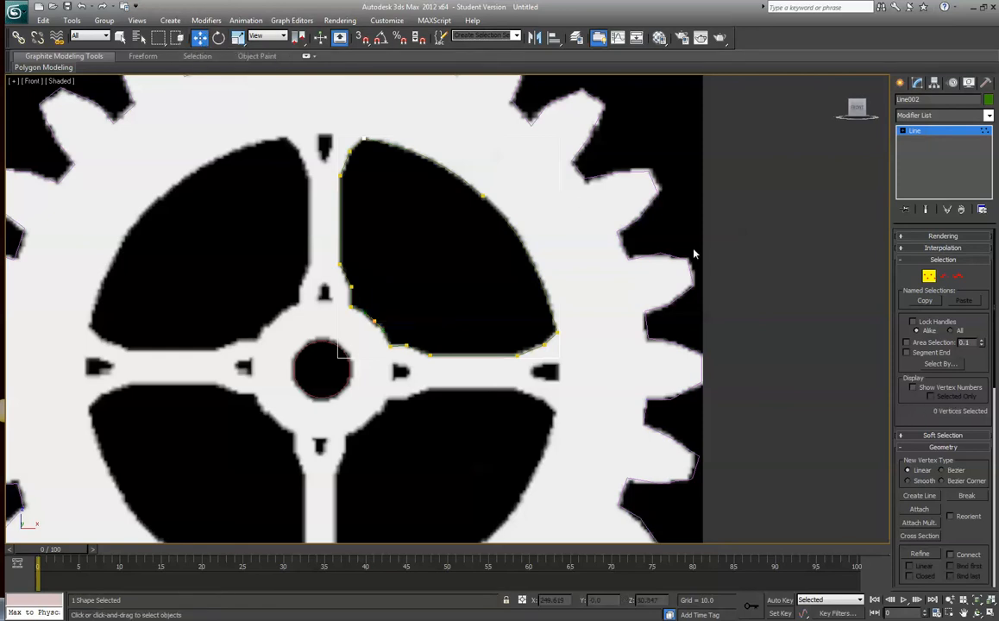
left_click(936, 138)
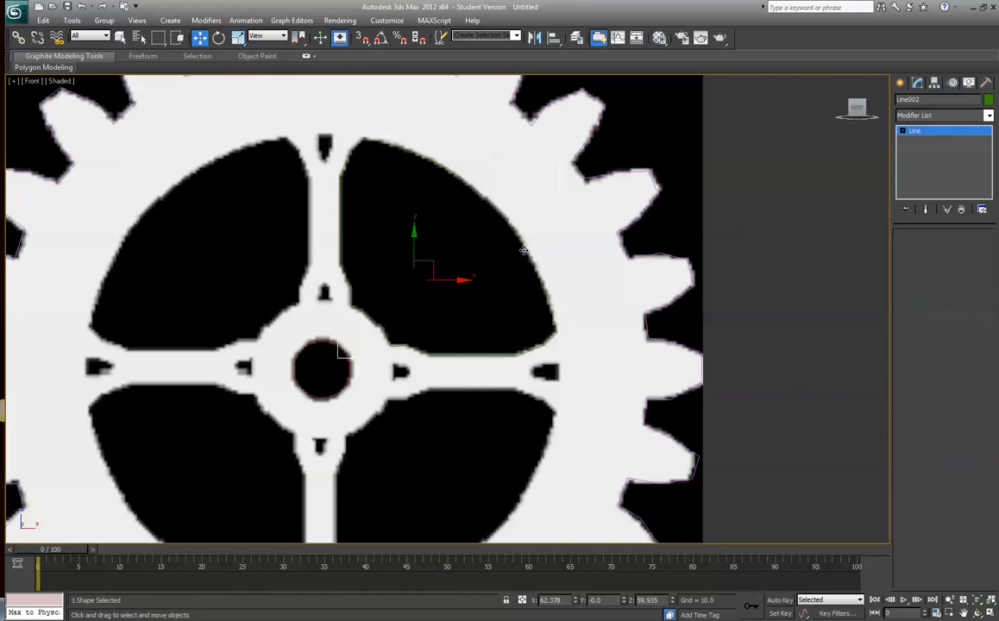
scroll(465, 270, "down", 2)
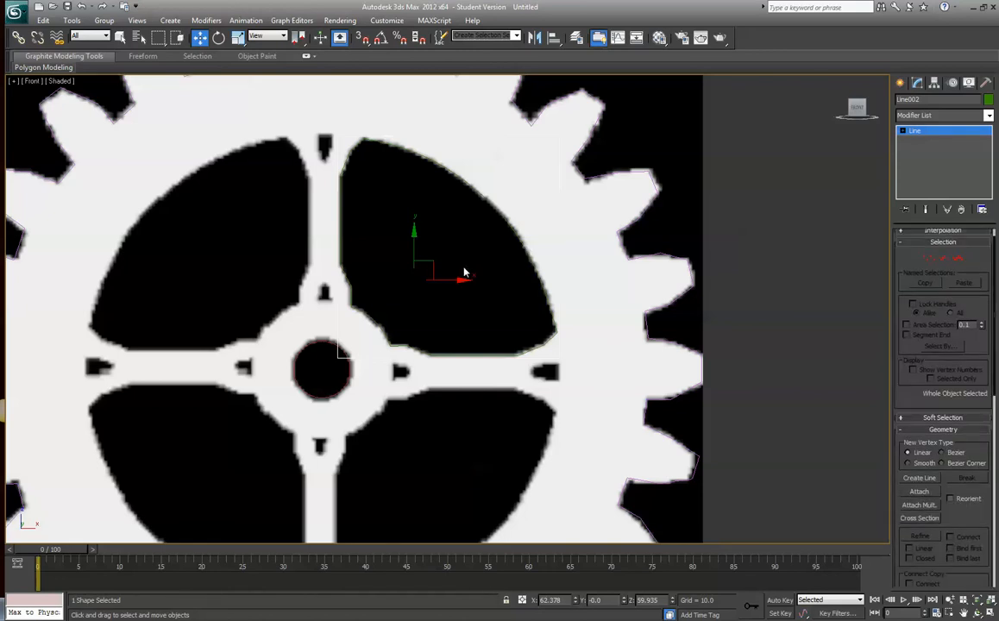
scroll(542, 240, "down", 3)
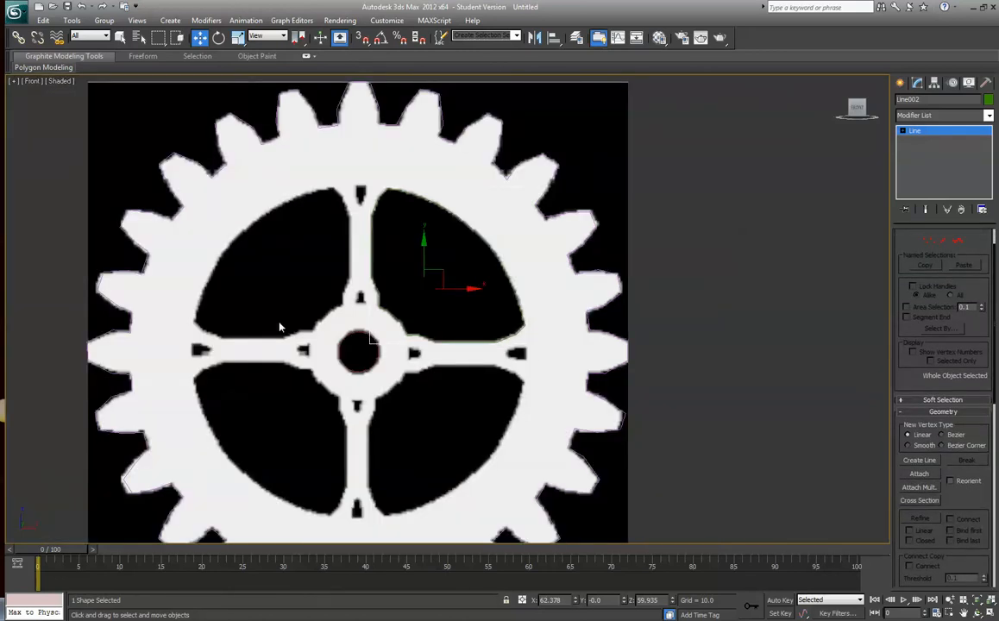
left_click_drag(439, 279, 438, 243)
key("ctrl+z")
left_click_drag(437, 271, 375, 263)
key("ctrl+z")
- Clone the opening's spline as a Copy toward the upper-left opening and rotate the copy 90 degrees counterclockwise with angle snap
mouse_move(441, 273)
left_mouse_down("shift")
mouse_move(387, 262)
mouse_move(259, 266)
left_mouse_up("shift")
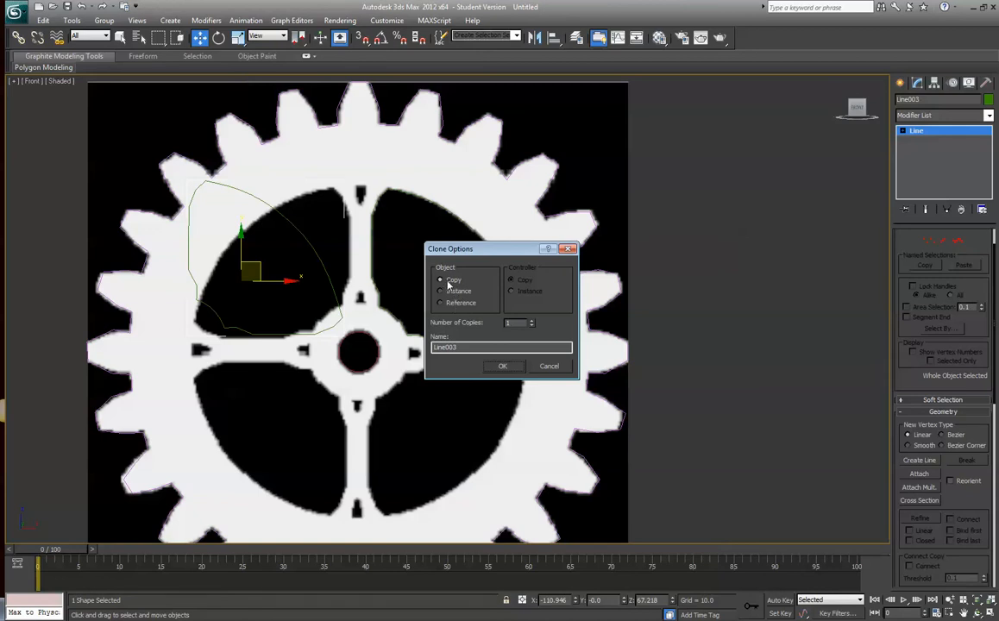
left_click(502, 366)
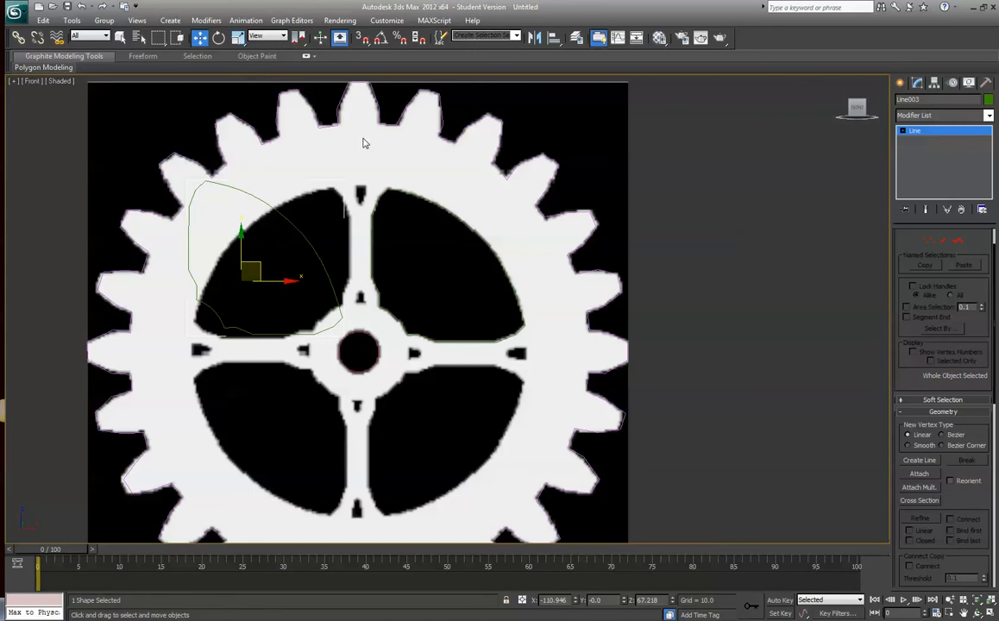
left_click(380, 40)
left_click(217, 38)
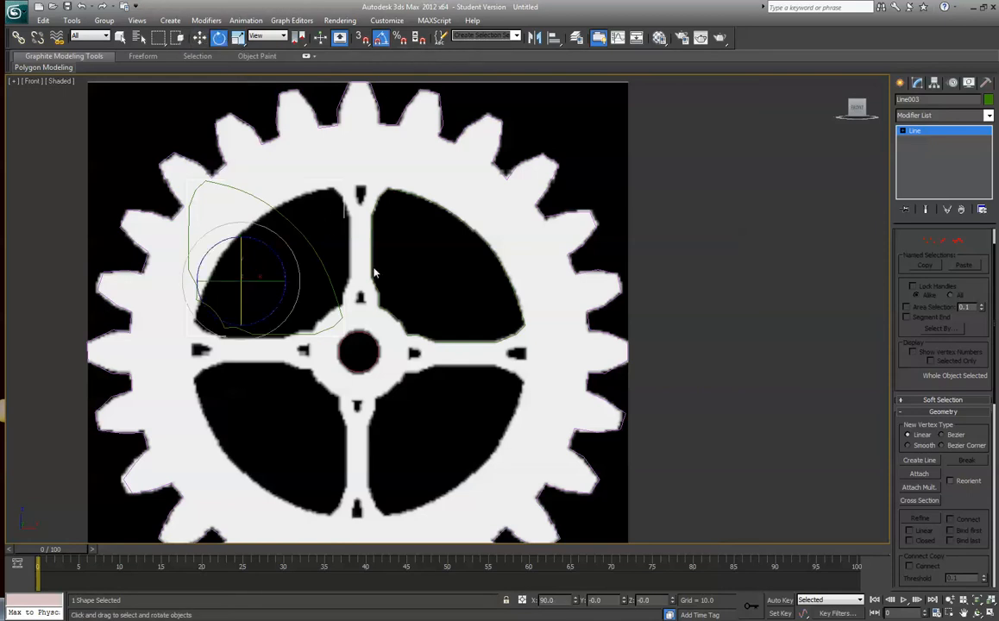
left_click_drag(290, 257, 218, 234)
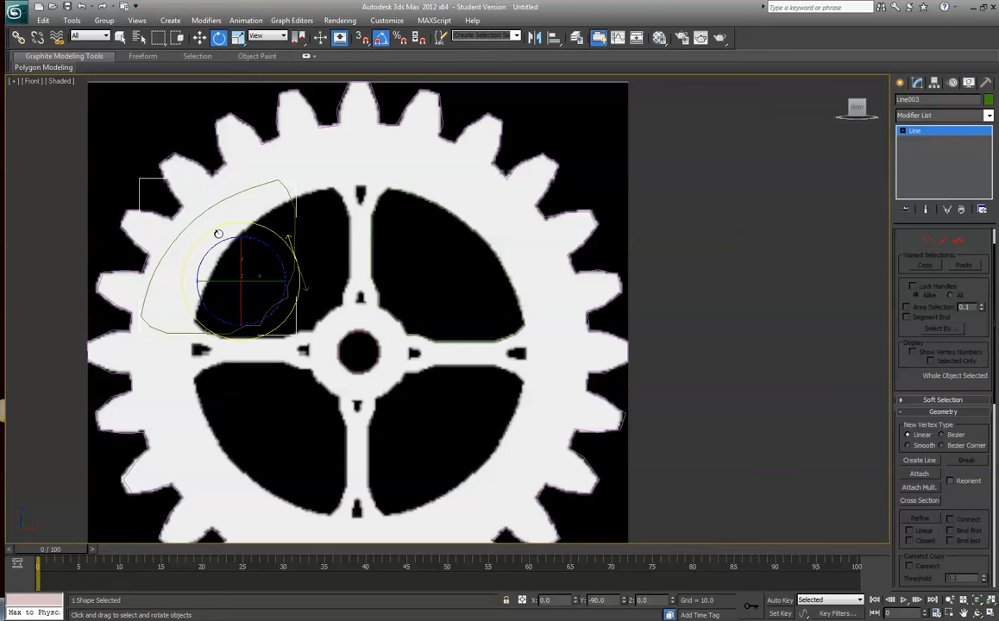
left_click_drag(218, 234, 218, 234)
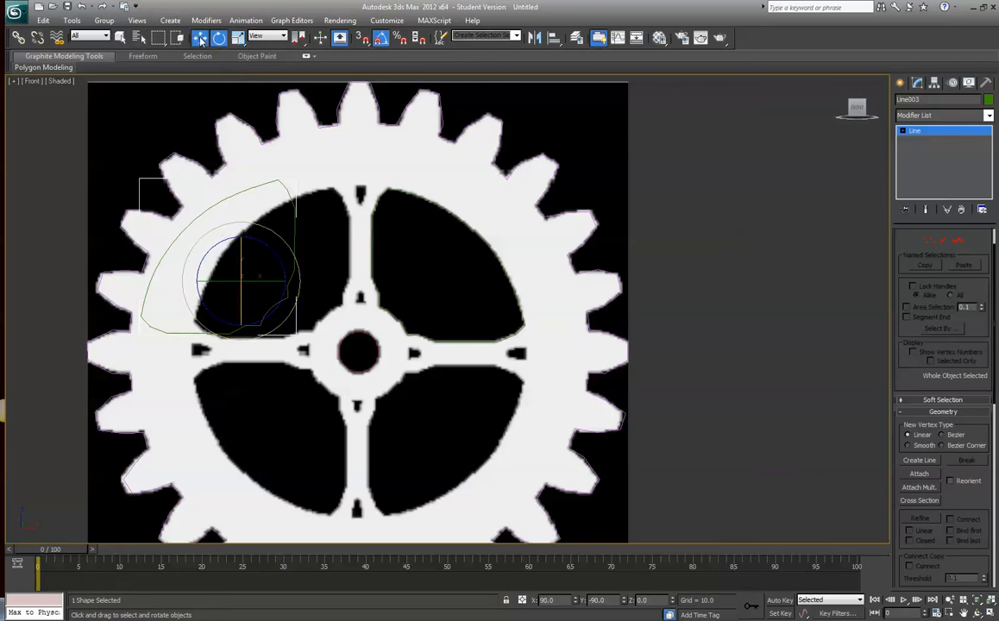
- Fit the rotated spline into the upper-left opening and clone it as a Copy over the lower-left opening
key("w")
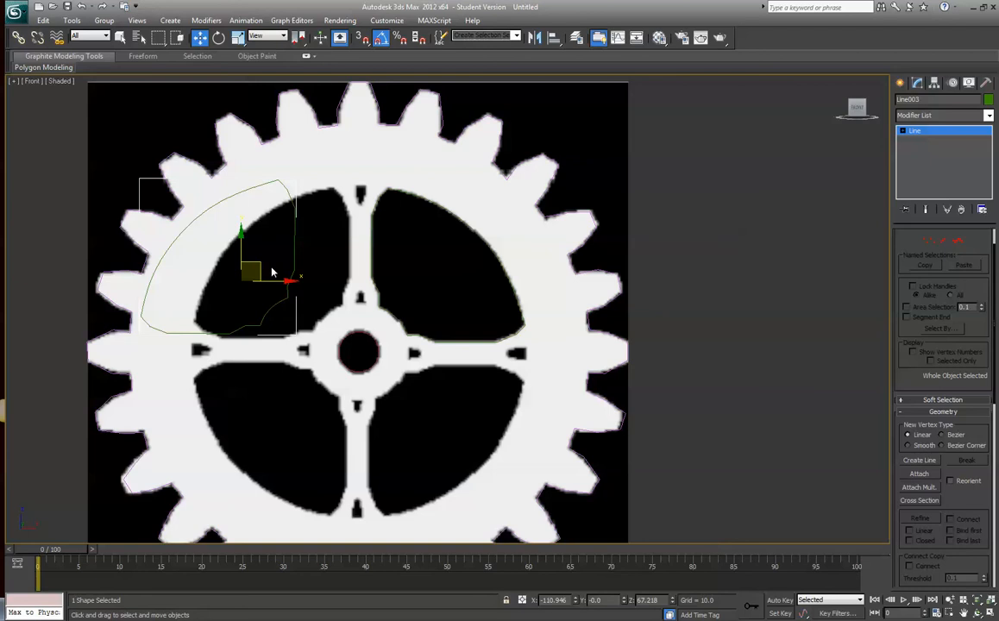
mouse_move(255, 263)
left_mouse_down()
mouse_move(310, 269)
mouse_move(287, 334)
mouse_move(286, 421)
left_mouse_up()
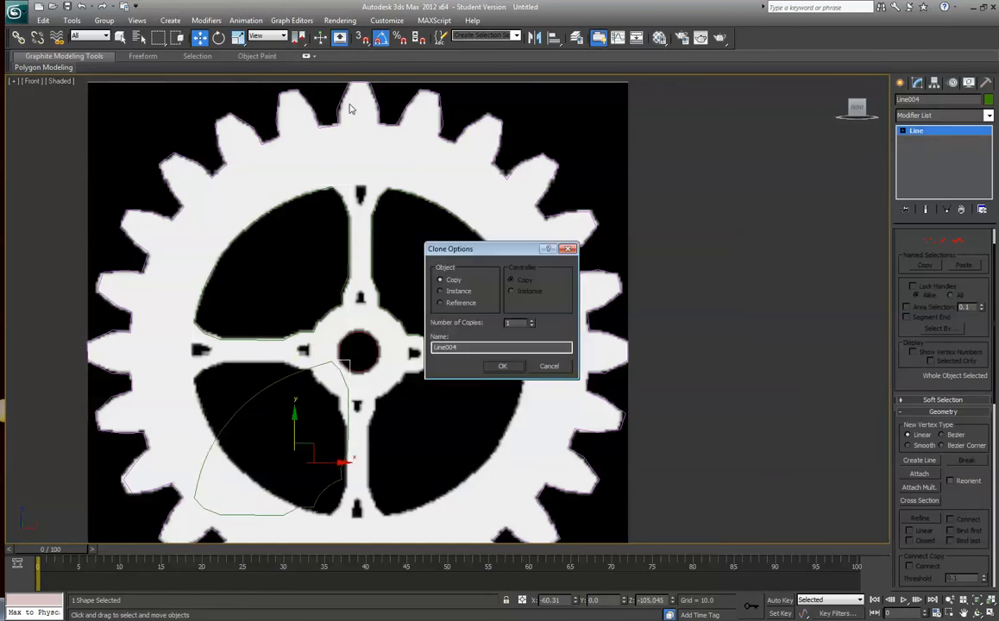
left_click(506, 364)
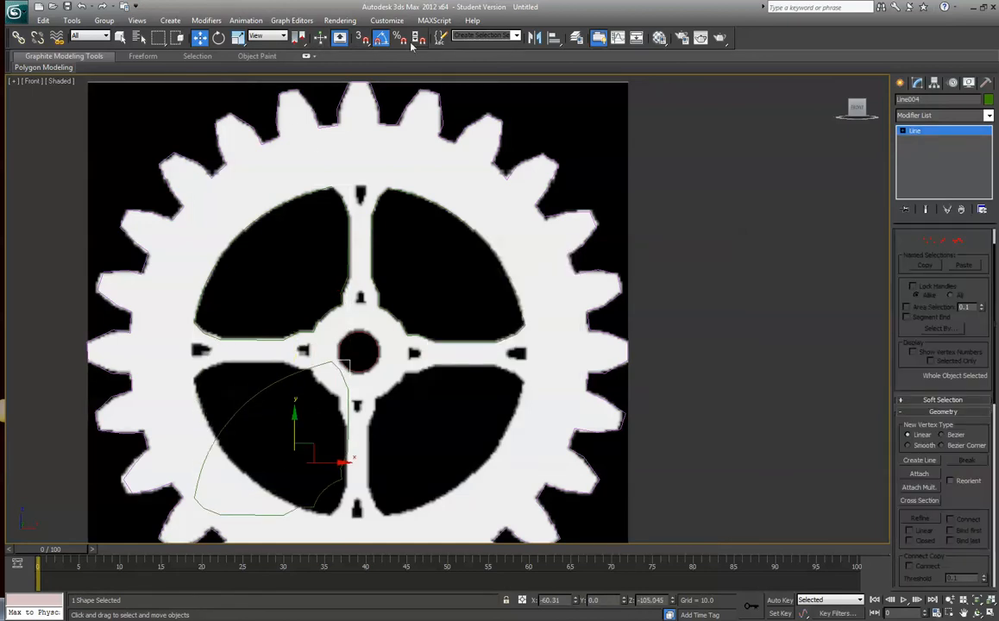
- Rotate the copied spline over the lower-left opening 90 degrees counterclockwise and fit it to the opening's edges
key("e")
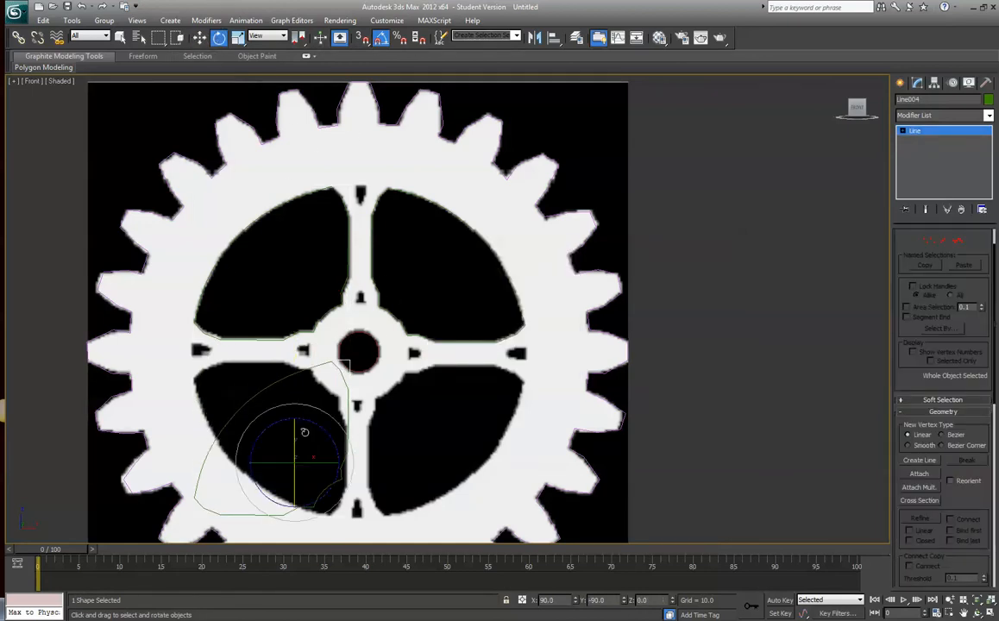
left_click_drag(304, 431, 249, 432)
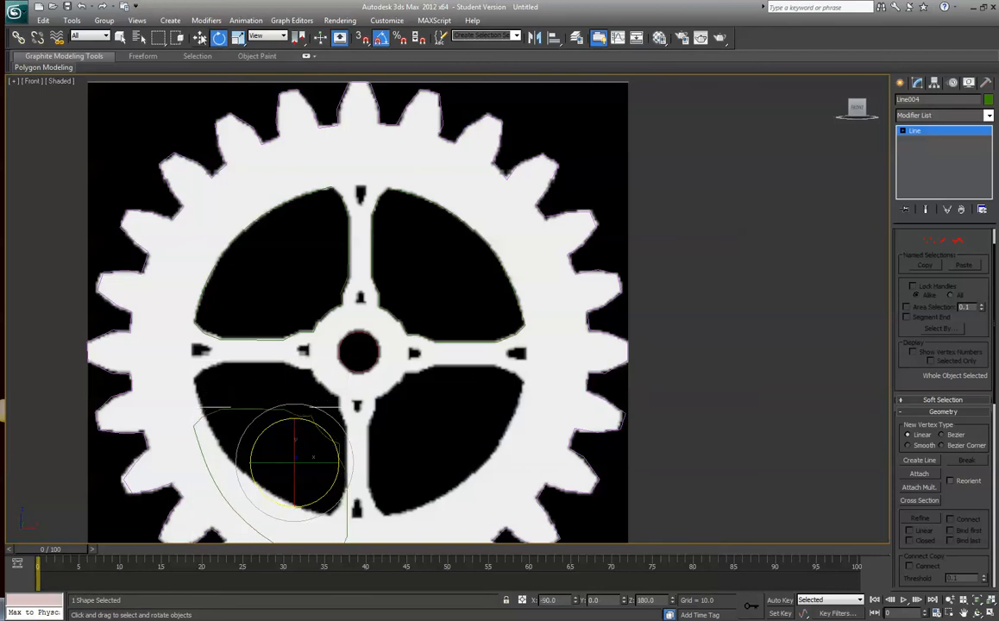
key("w")
left_click_drag(308, 425, 311, 401)
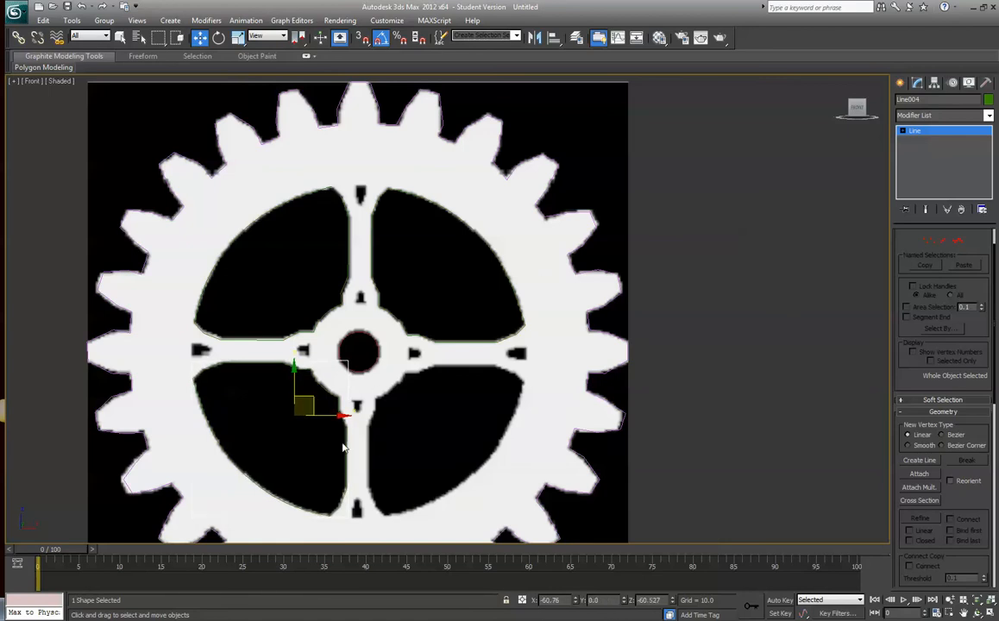
- Clone the lower-left opening's spline as a Copy toward the lower-right opening and rotate the copy 90 degrees counterclockwise
left_click_drag(330, 416, 505, 415, "shift")
left_click(507, 366)
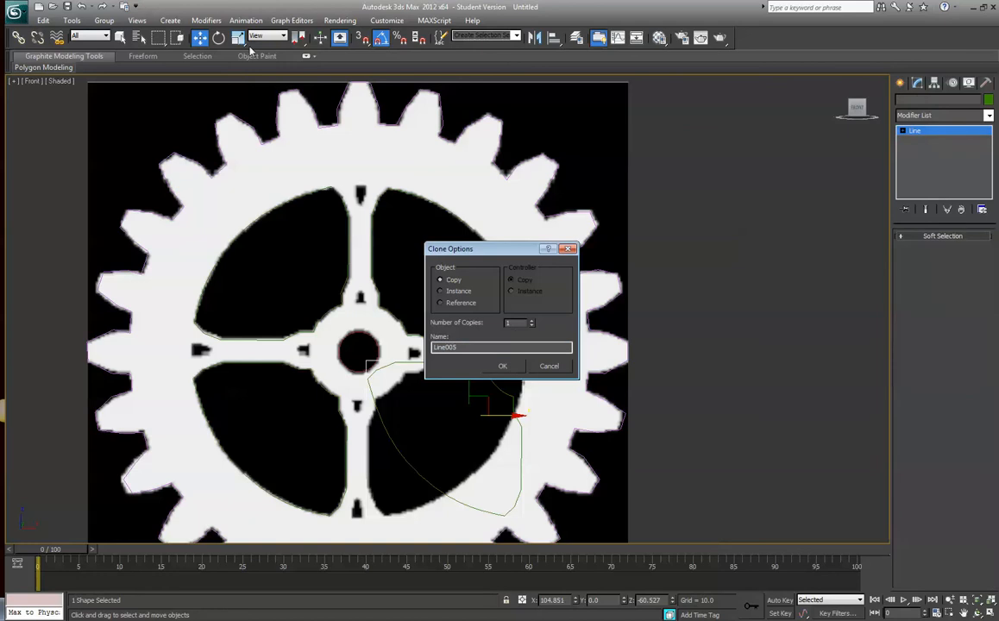
left_click(219, 38)
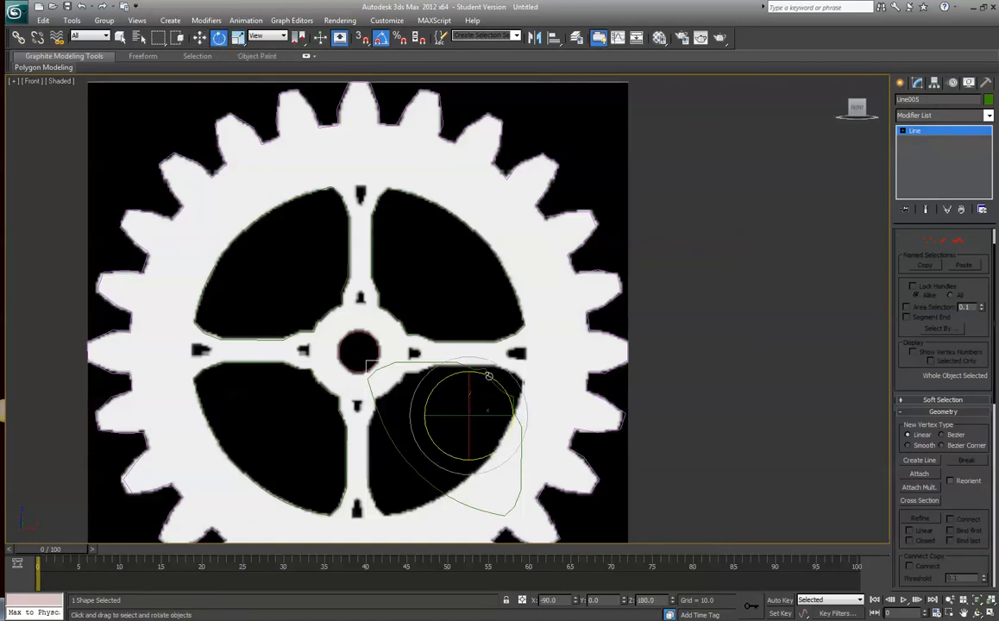
left_click_drag(488, 376, 431, 374)
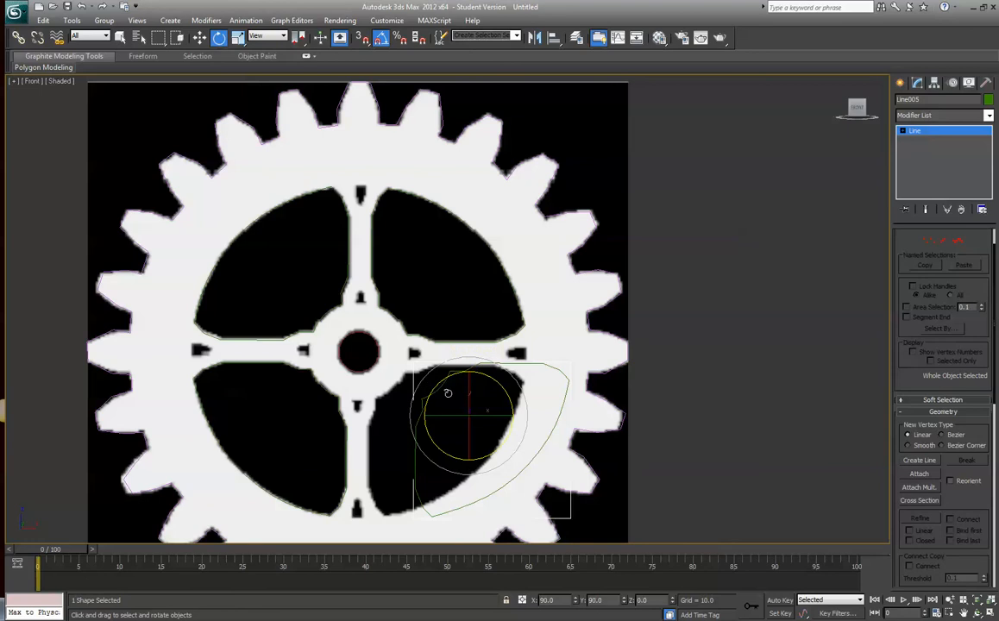
- Move the rotated copy into the lower-right opening so it matches the template, and deselect it
left_click(200, 38)
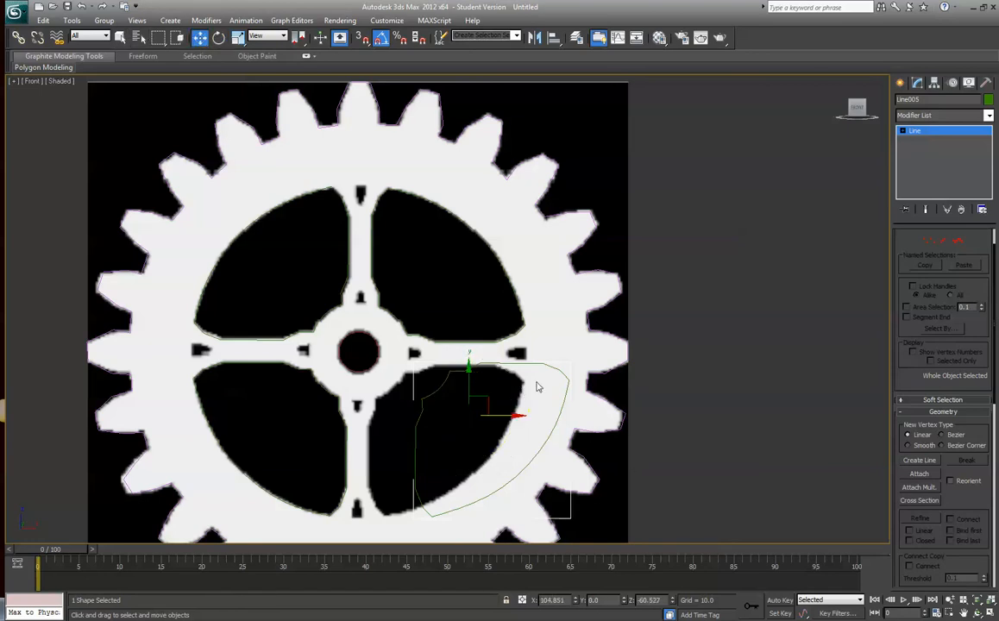
left_click(465, 405)
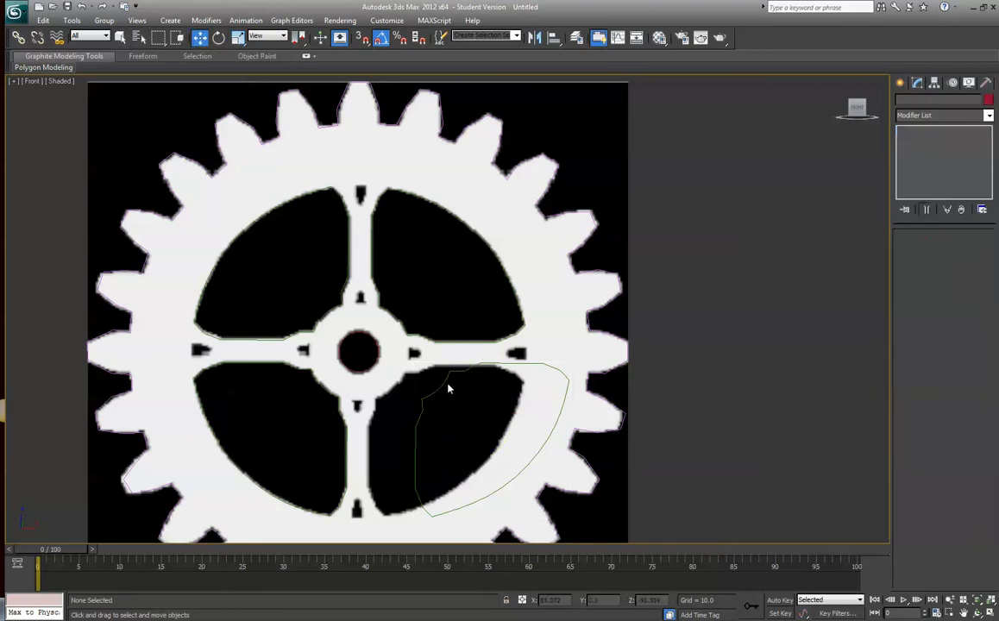
left_click(443, 384)
left_click_drag(487, 396, 442, 398)
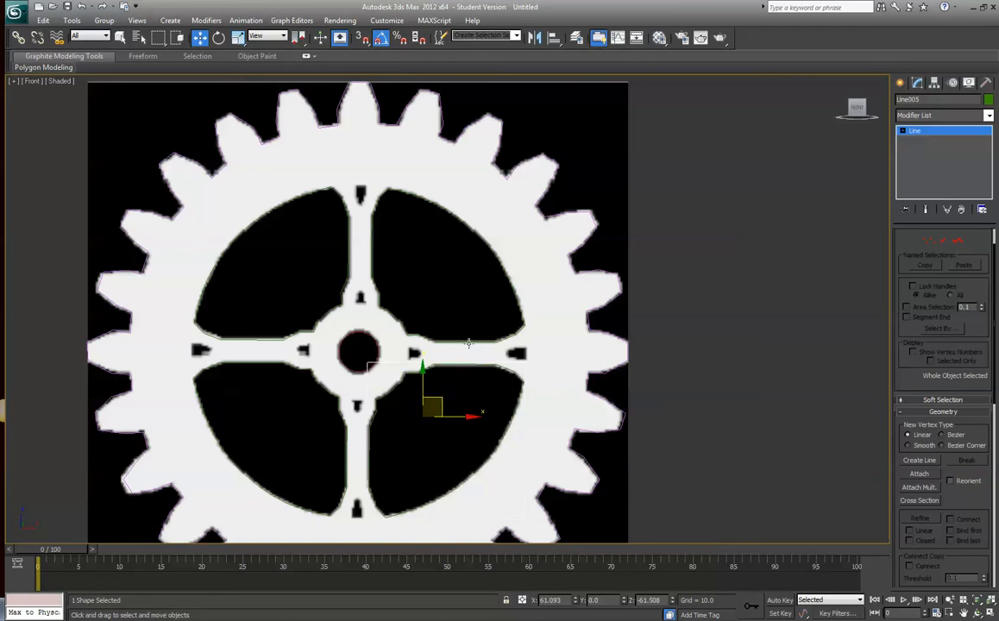
left_click(450, 298)
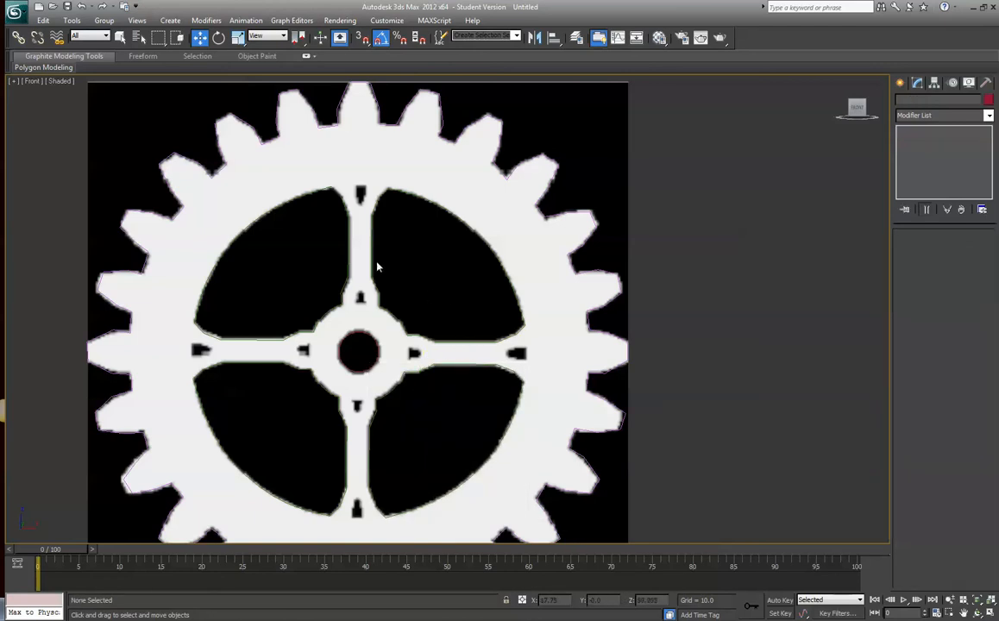
- Trace the small tapered hole at the rim end of the upper spoke with a three-point closed Line spline
scroll(363, 200, "up", 5)
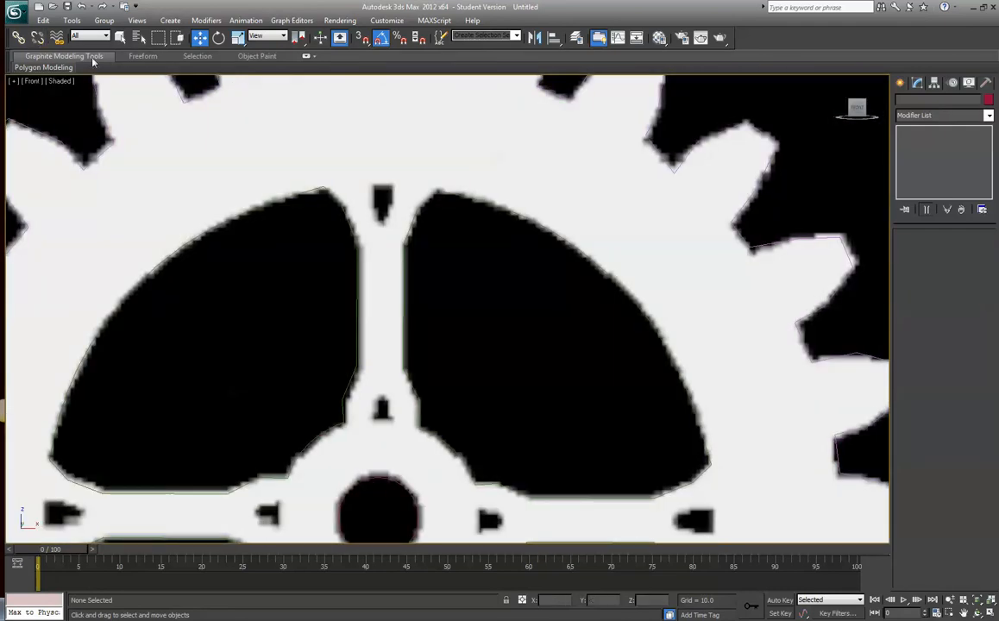
scroll(470, 259, "down", 4)
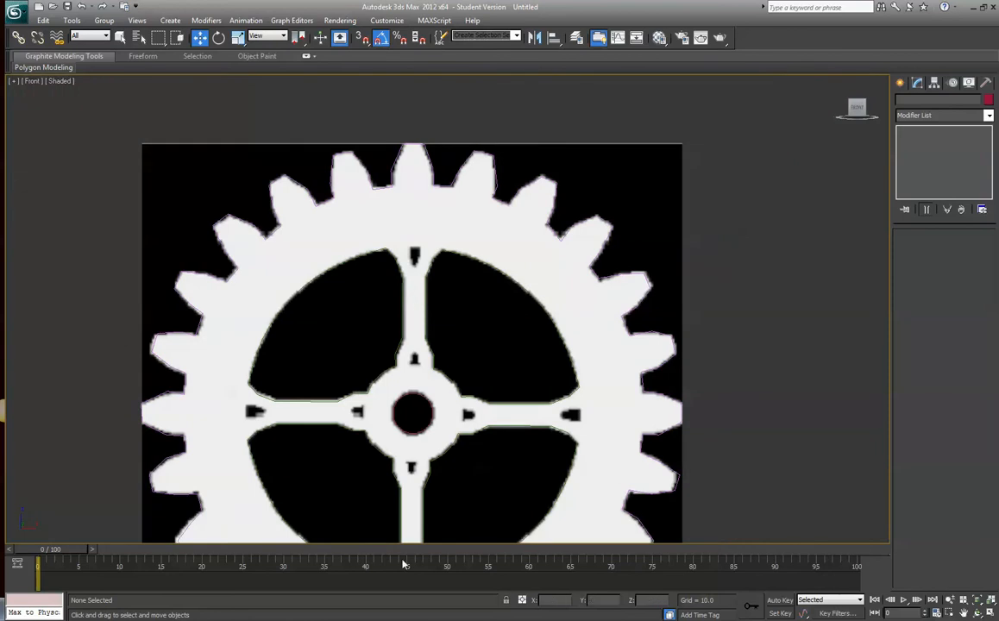
scroll(388, 332, "up", 5)
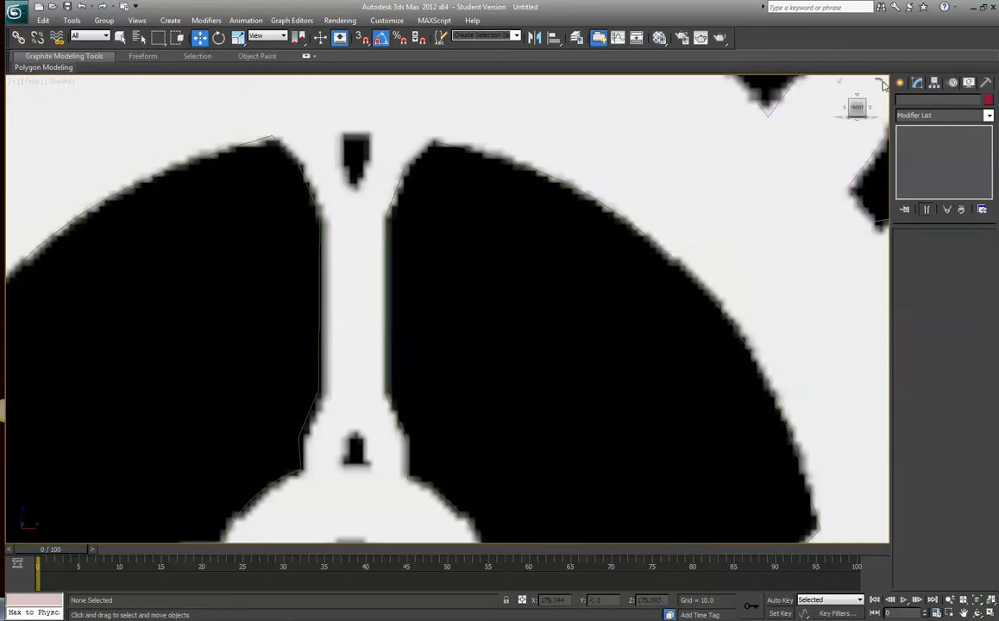
left_click(902, 85)
left_click(923, 168)
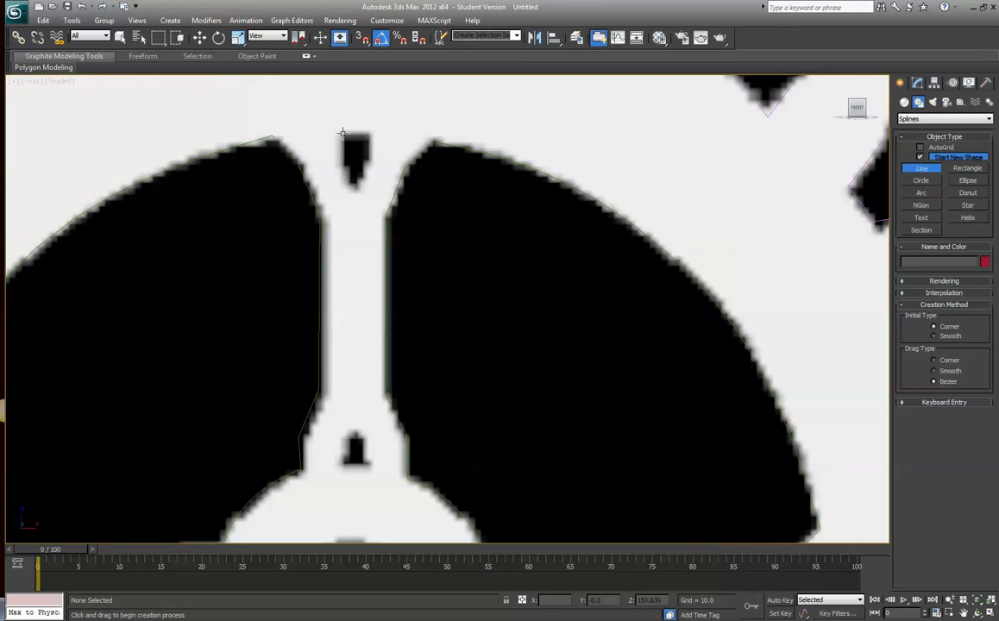
left_click(343, 133)
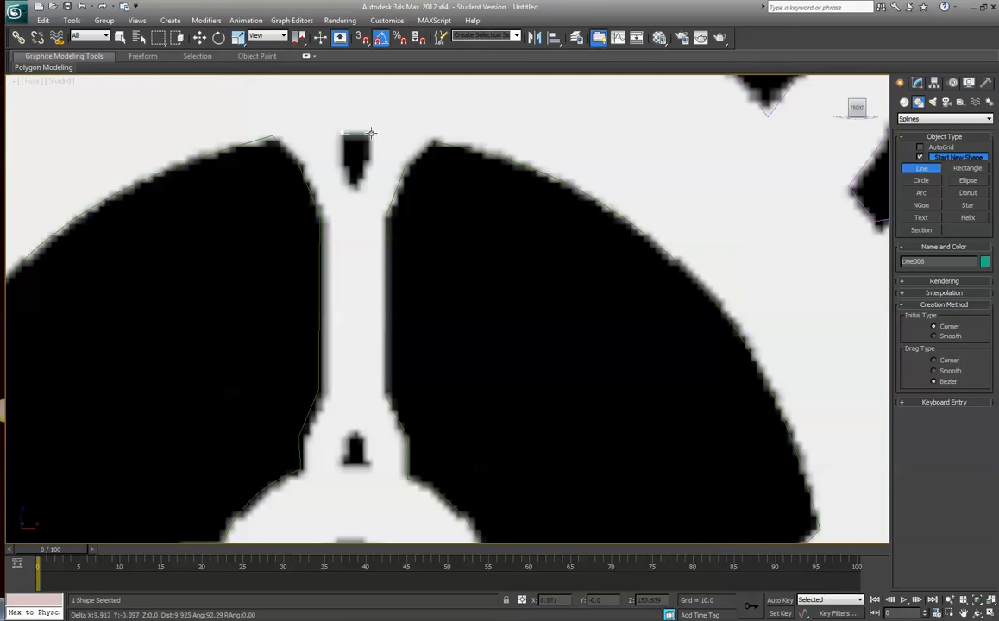
left_click(371, 133)
left_click(356, 185)
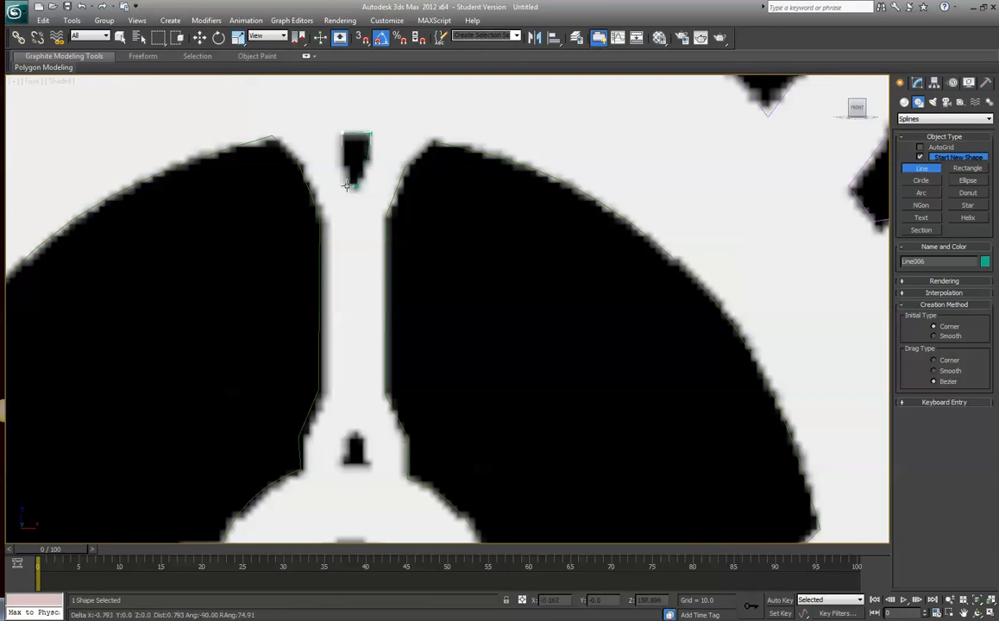
left_click(343, 134)
left_click(485, 352)
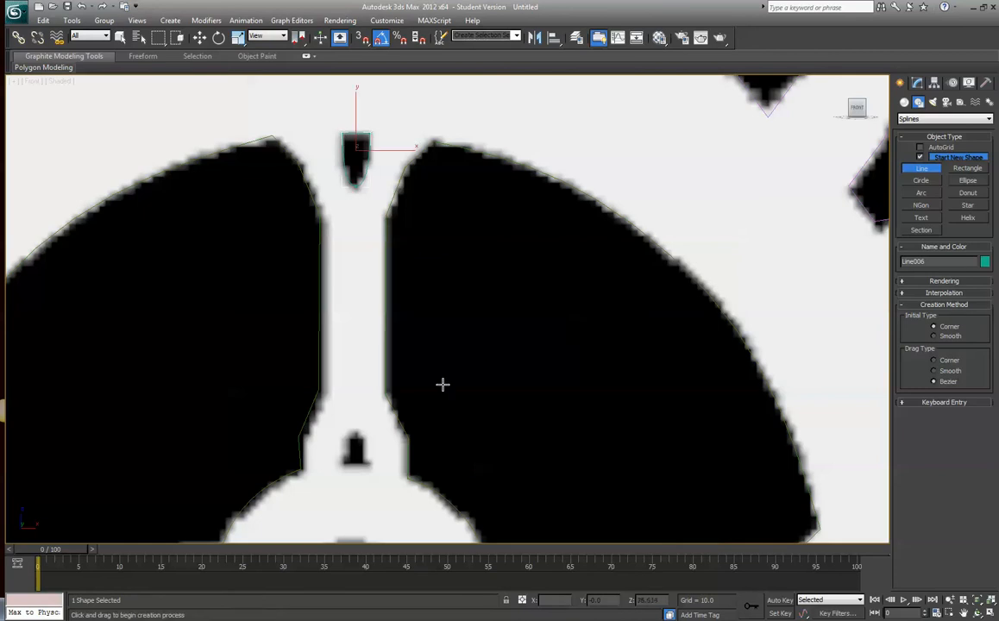
- Trace the small hole at the hub end of the upper spoke with a five-point closed Line spline
left_click(346, 463)
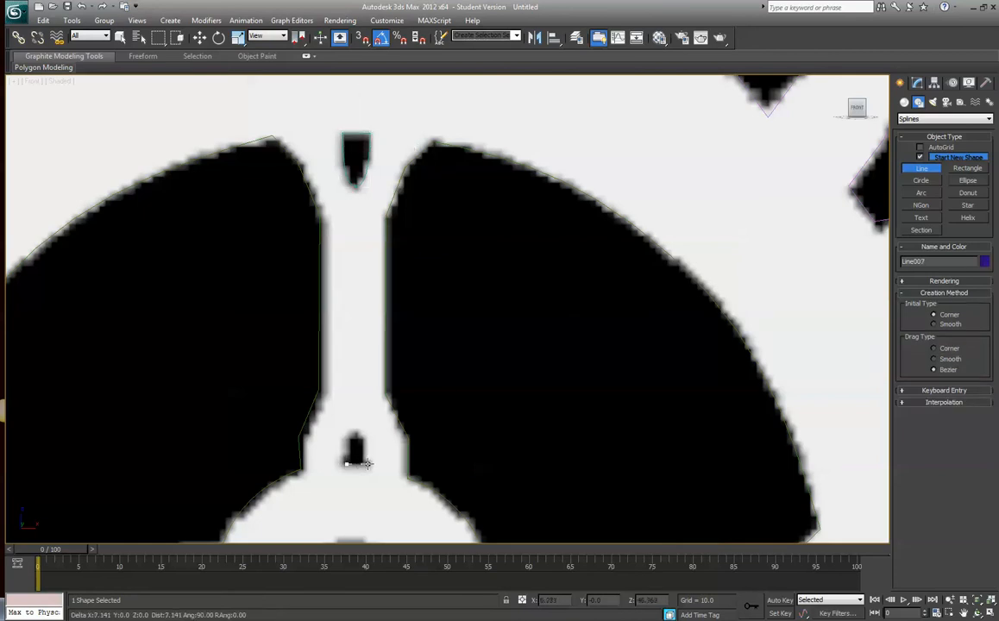
left_click(365, 464)
left_click(364, 437)
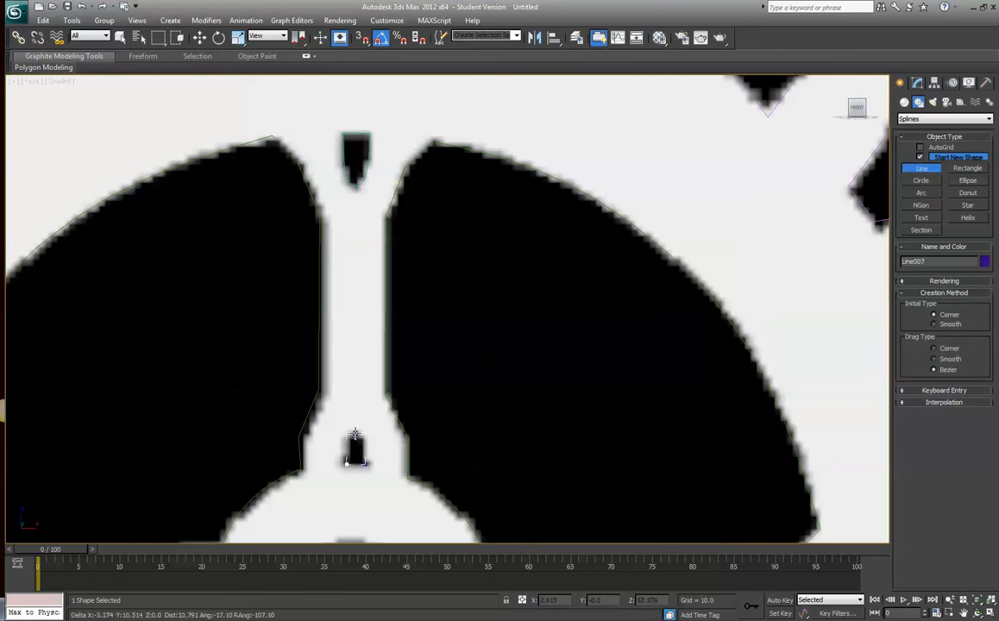
left_click(355, 432)
left_click(347, 436)
left_click(346, 463)
left_click(483, 353)
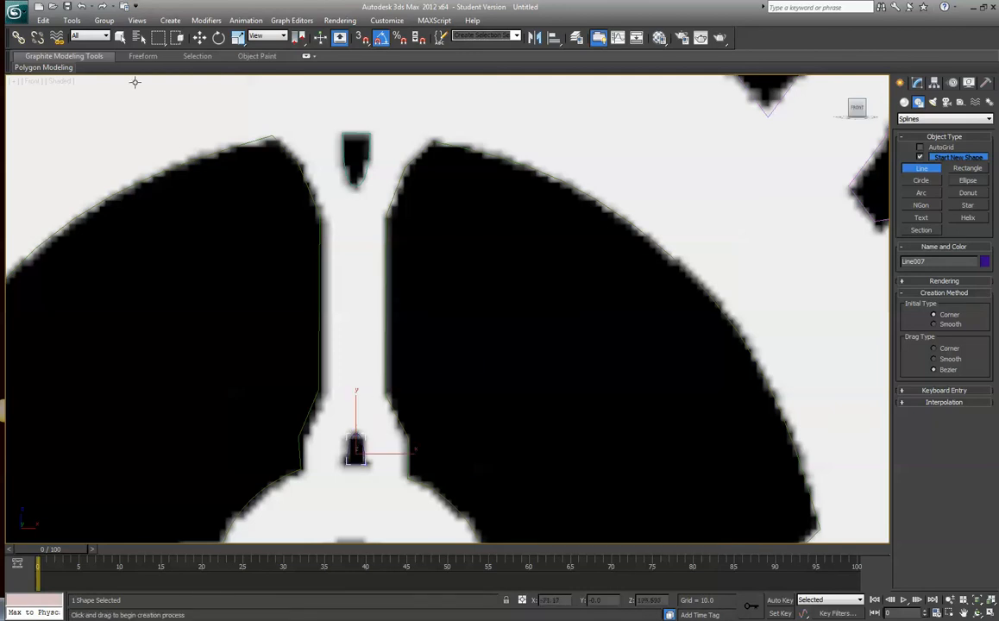
- Attach the rim-end hole spline to the hub-end hole spline and nudge the combined shape slightly along X onto the template
left_click(916, 82)
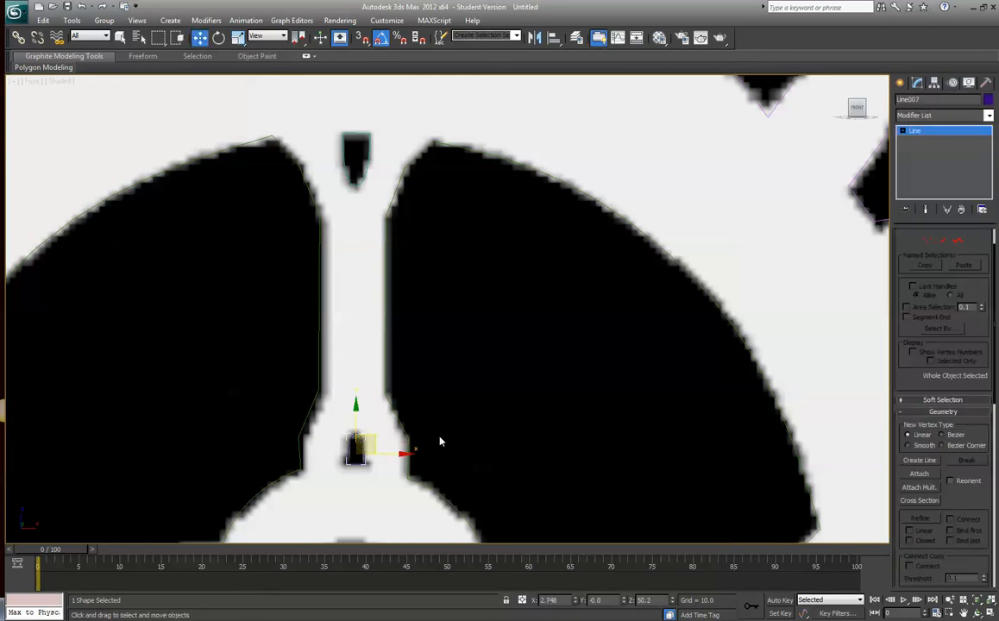
left_click(927, 475)
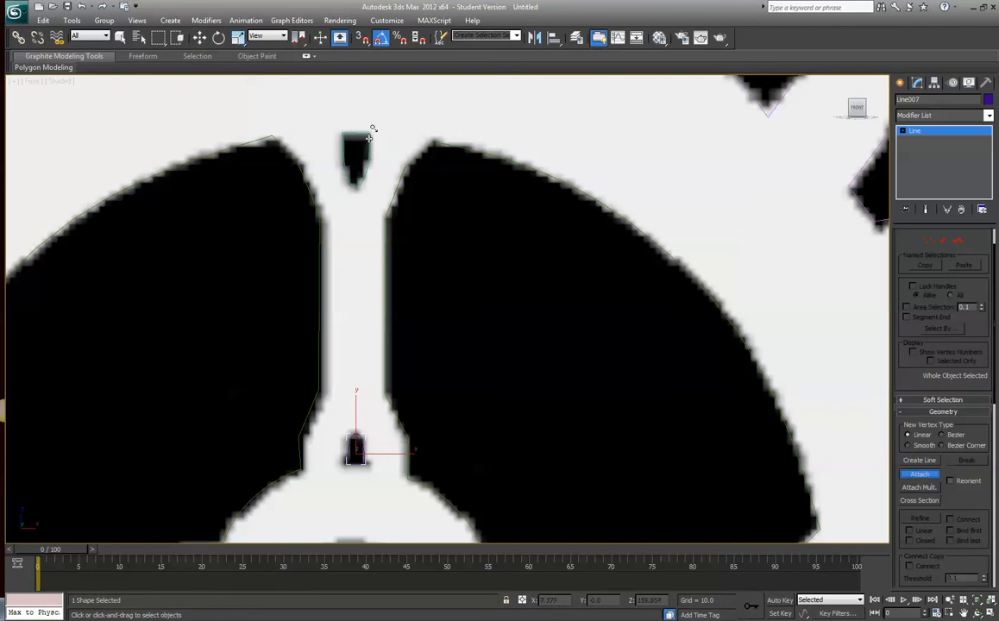
left_click(348, 176)
left_click(199, 38)
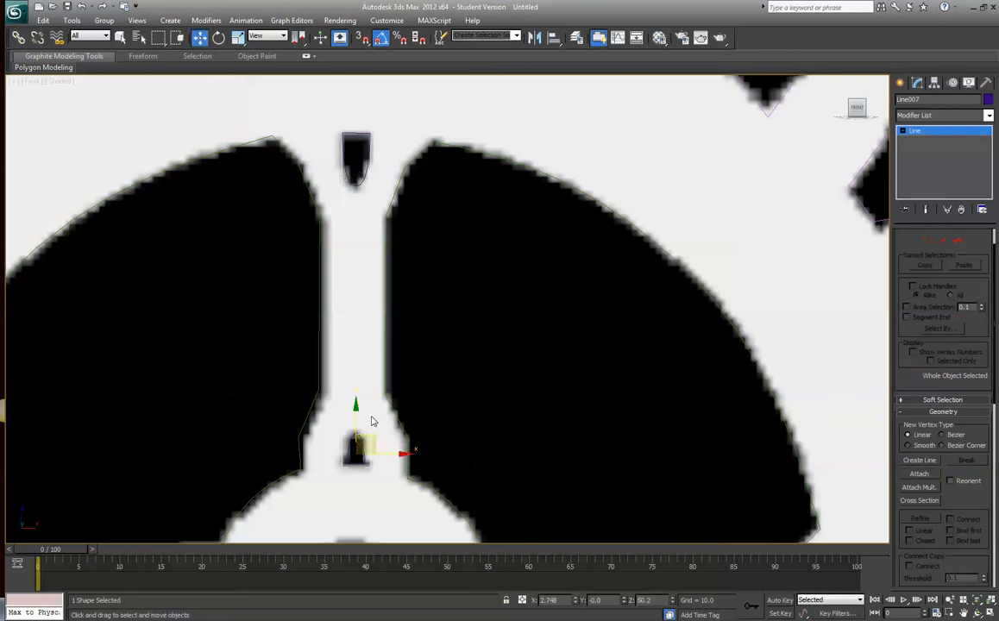
mouse_move(390, 453)
left_mouse_down()
mouse_move(507, 461)
mouse_move(319, 434)
mouse_move(733, 453)
mouse_move(386, 455)
left_mouse_up()
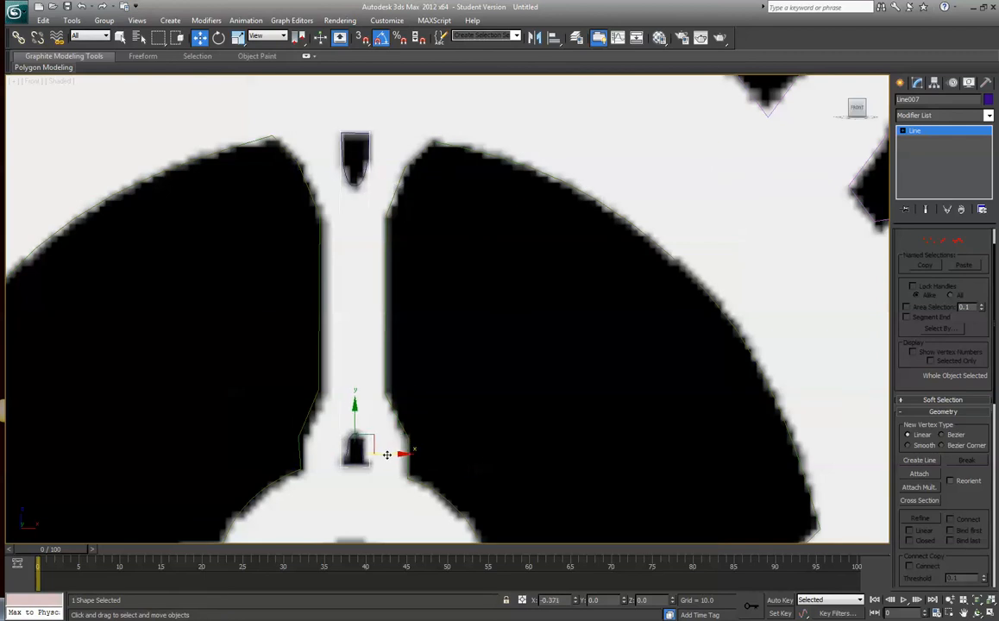
- Clone the upper spoke's combined hole spline while rotating it 90 degrees clockwise
scroll(439, 439, "down", 3)
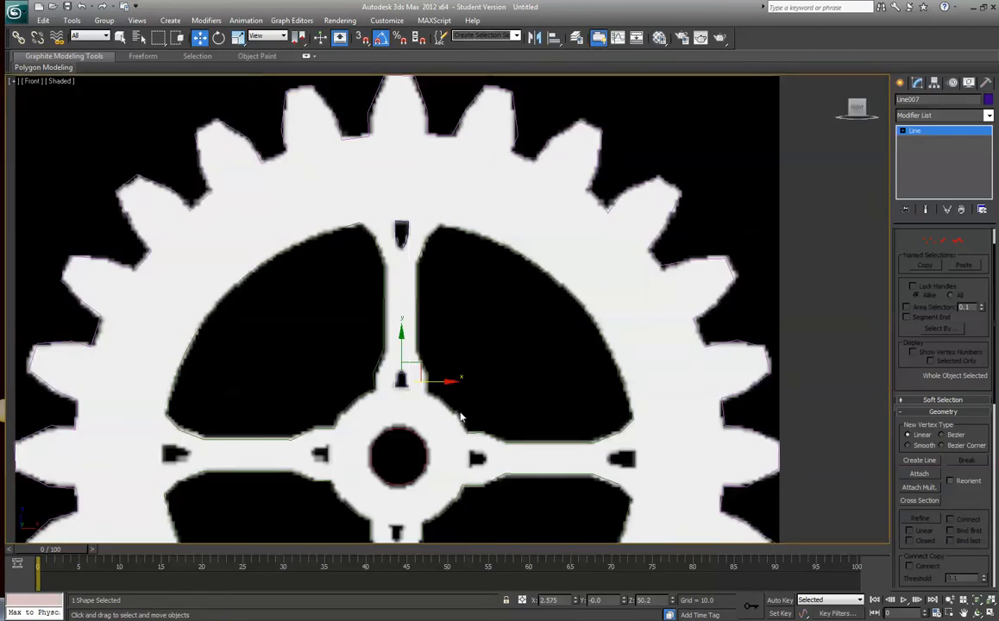
scroll(460, 417, "down", 2)
key("e")
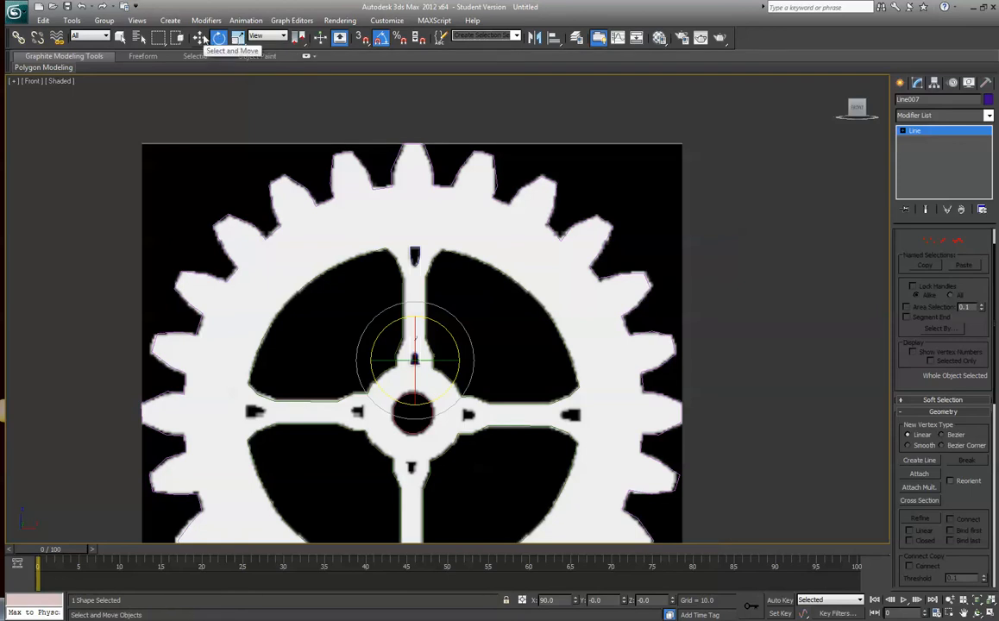
left_click(199, 38)
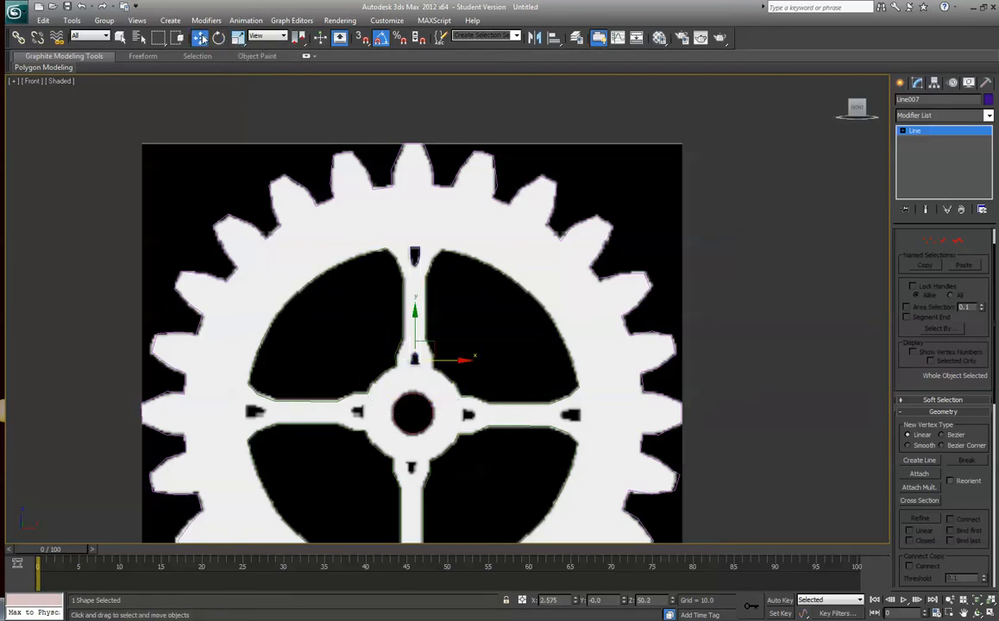
left_click(219, 39)
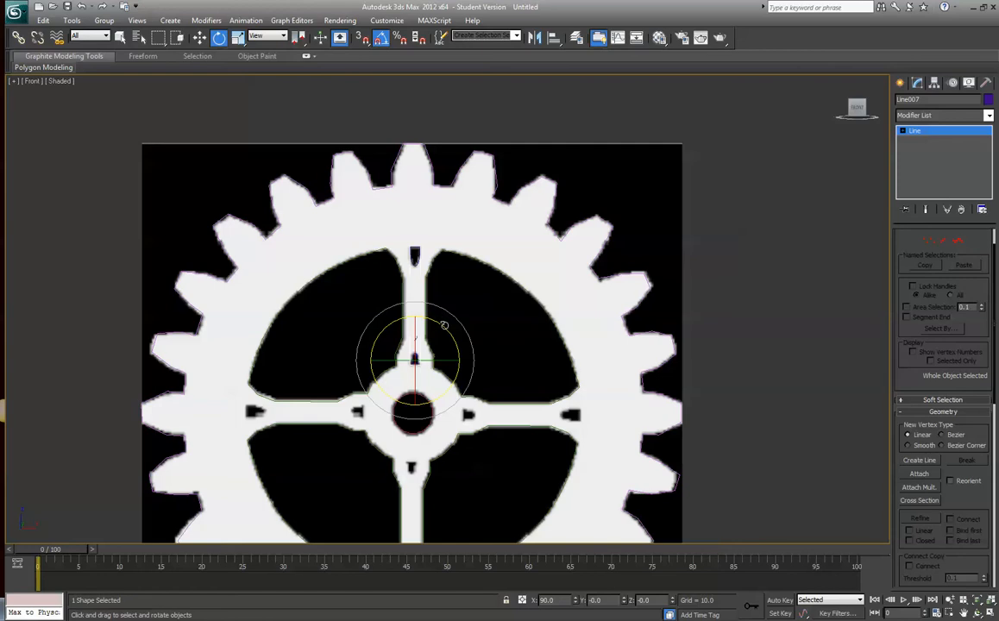
mouse_move(445, 325)
left_mouse_down("shift")
mouse_move(464, 326)
mouse_move(477, 368)
left_mouse_up("shift")
left_click(494, 368)
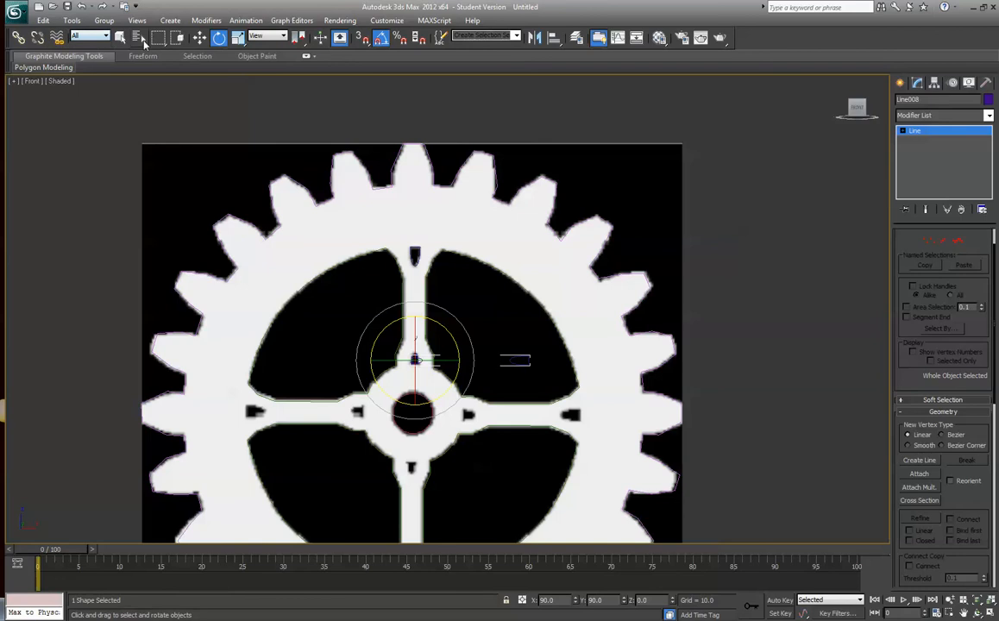
- Move the rotated hole spline onto the two small holes of the right spoke
left_click(199, 37)
left_click(514, 366)
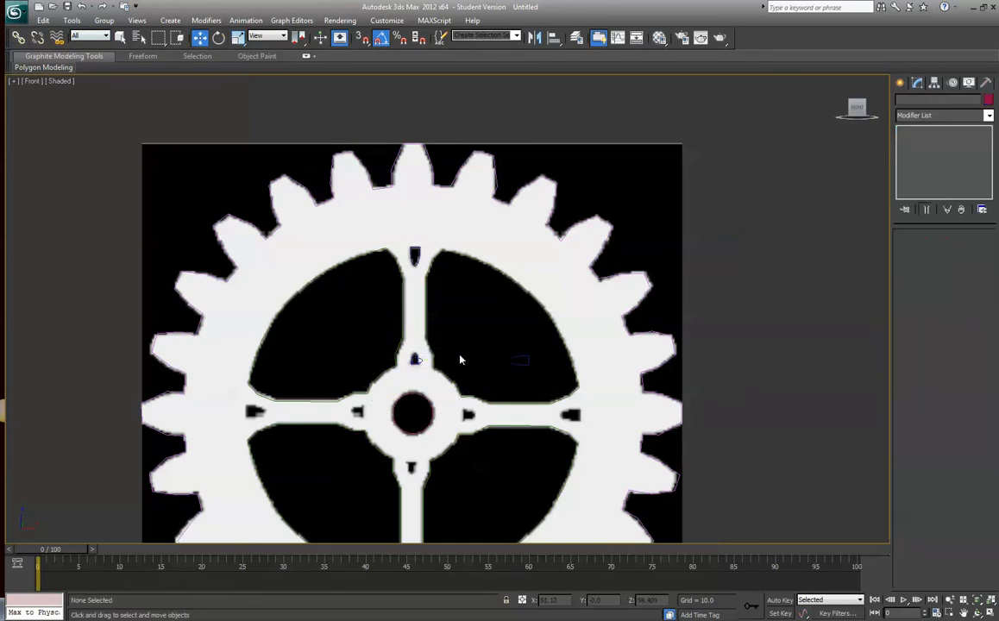
left_click(445, 362)
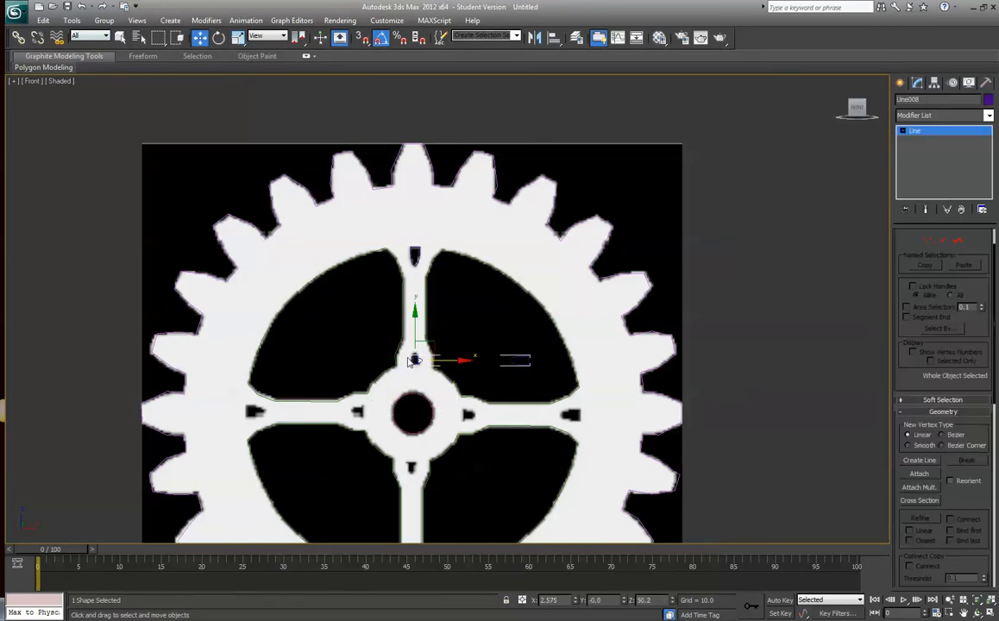
left_click_drag(423, 351, 488, 395)
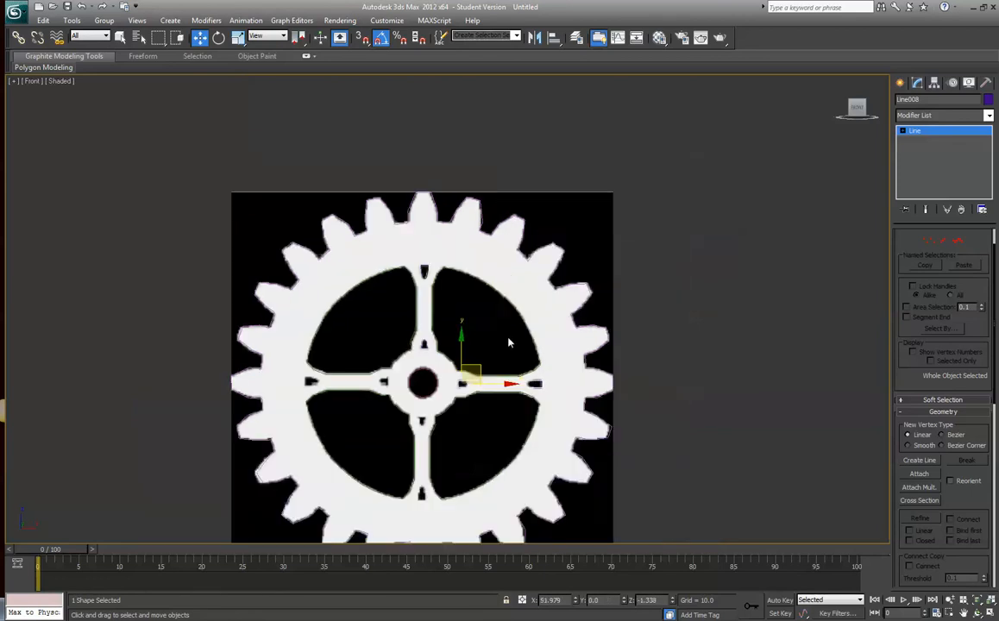
- Clone the right spoke's hole spline while rotating it 90 degrees clockwise, and move the copy onto the lower spoke's hub-end hole
key("e")
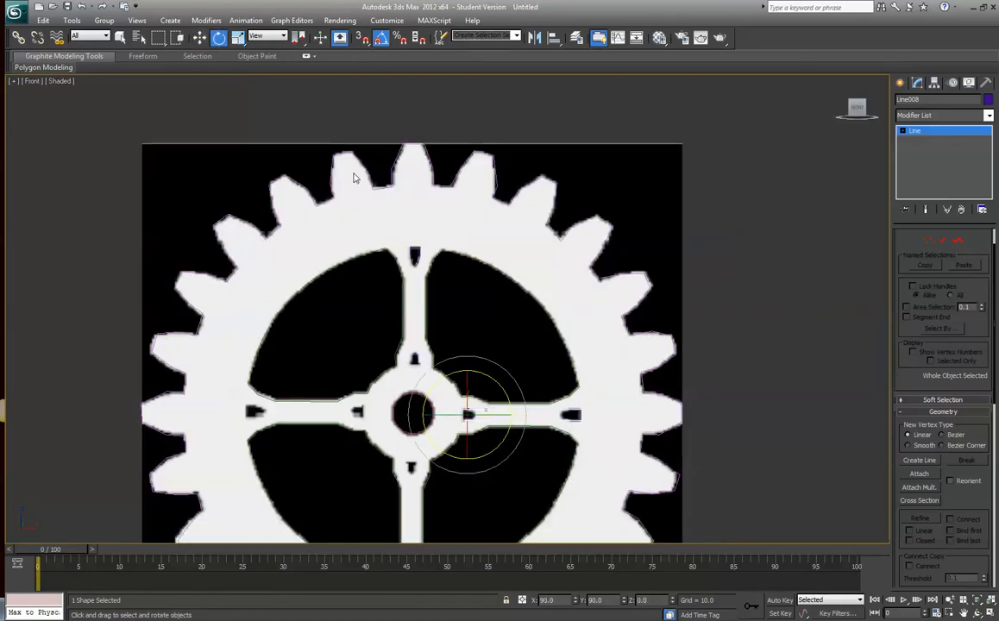
left_click_drag(496, 387, 517, 414, "shift")
left_click(503, 366)
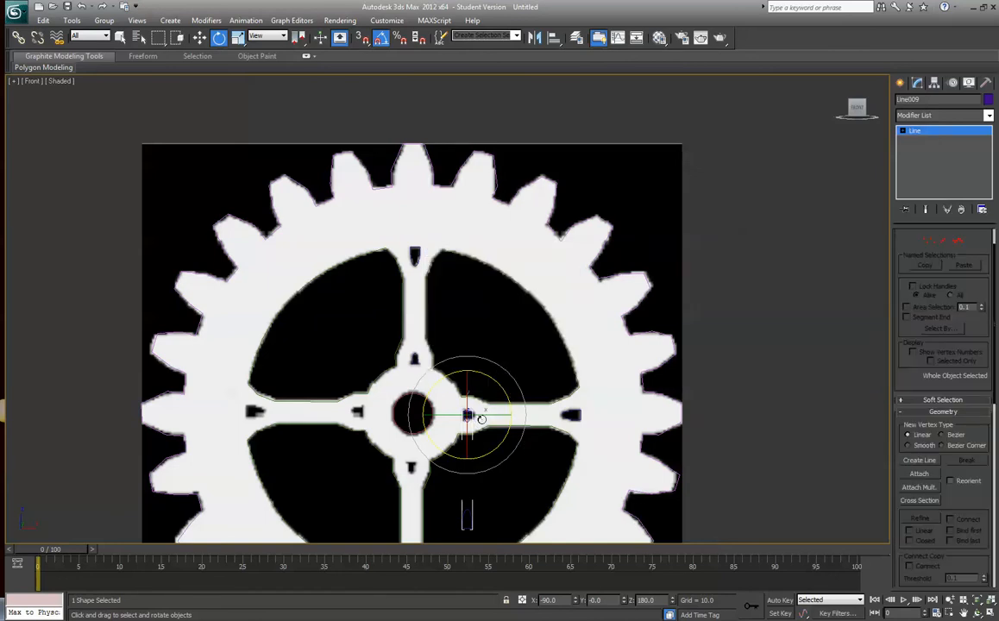
left_click(199, 37)
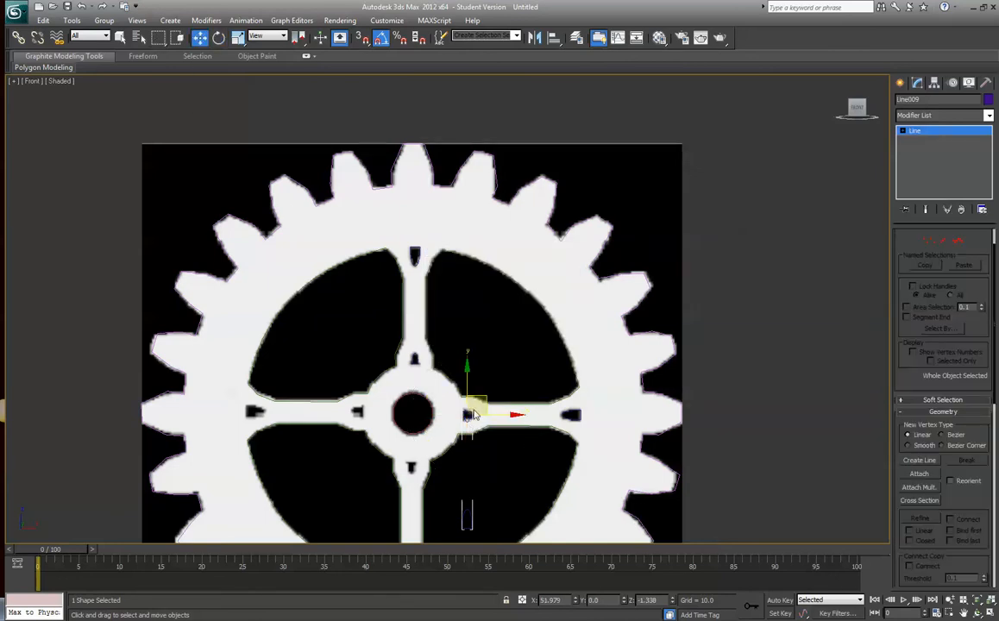
left_click_drag(473, 415, 431, 450)
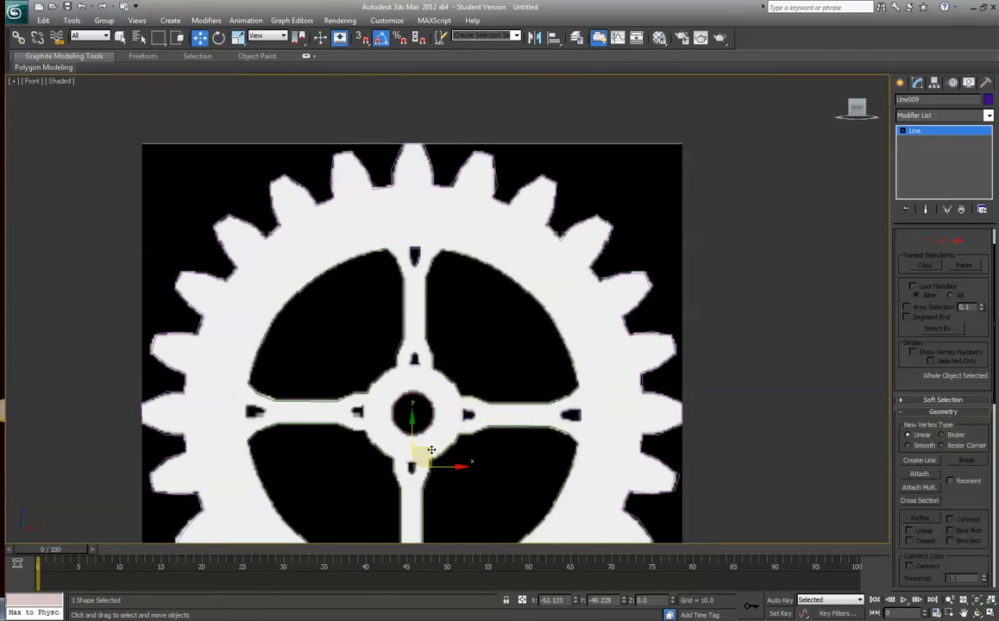
- Rotate the lower spoke's hole spline another 90 degrees clockwise and move it onto the two small holes of the left spoke
key("e")
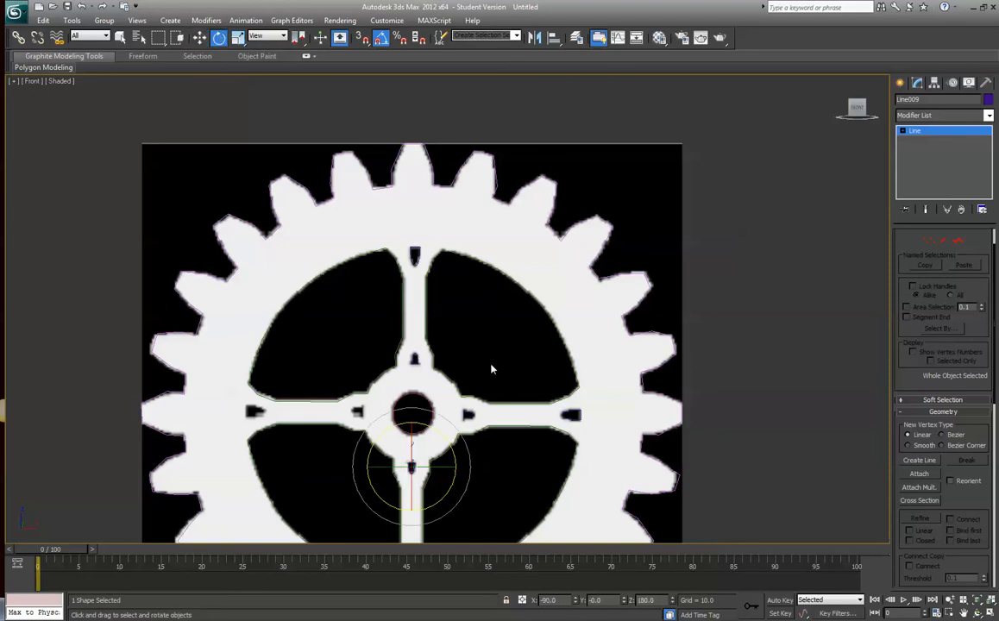
left_click_drag(424, 422, 470, 465)
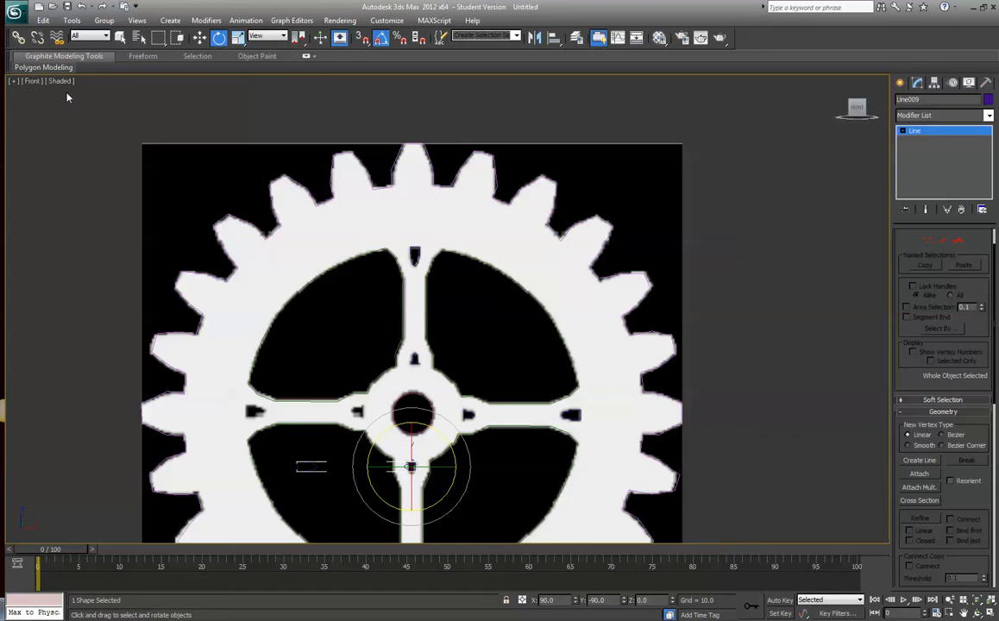
left_click(199, 37)
left_click_drag(428, 449, 377, 396)
middle_click_drag(474, 399, 475, 271)
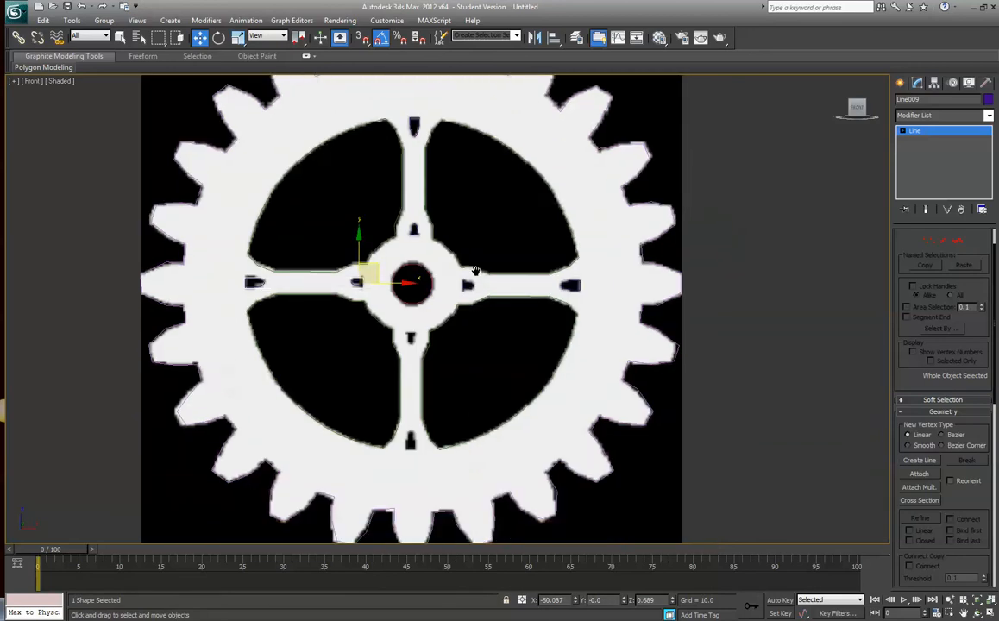
- Clone the left spoke's hole spline while rotating it 90 degrees counterclockwise, and move the copy onto the lower spoke's two small holes
left_click(411, 449)
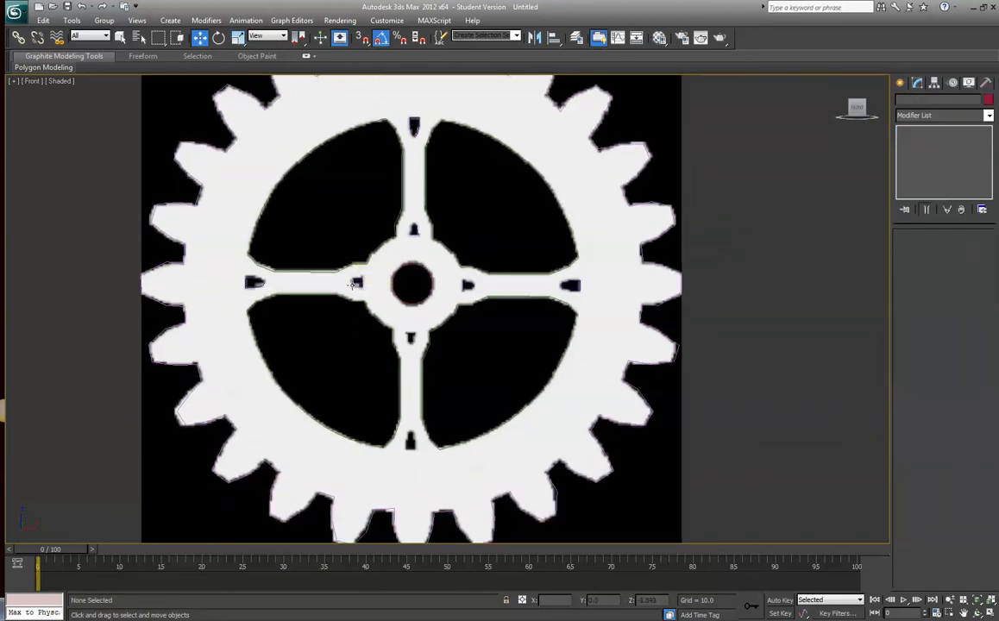
left_click(357, 284)
key("e")
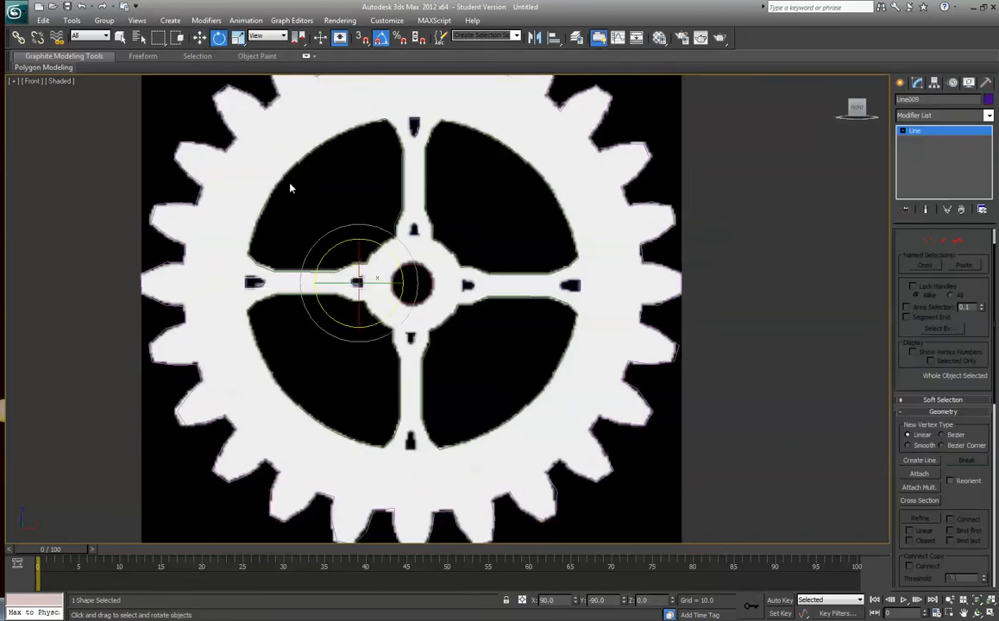
mouse_move(332, 245)
left_mouse_down("shift")
mouse_move(335, 318)
mouse_move(276, 270)
left_mouse_up("shift")
left_click(500, 367)
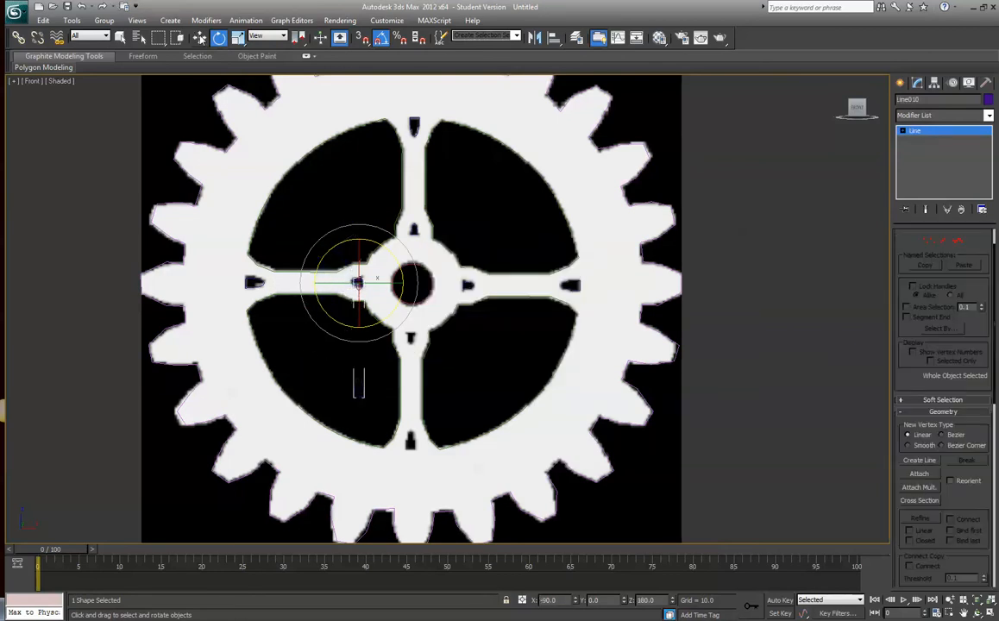
key("w")
left_click_drag(375, 268, 427, 320)
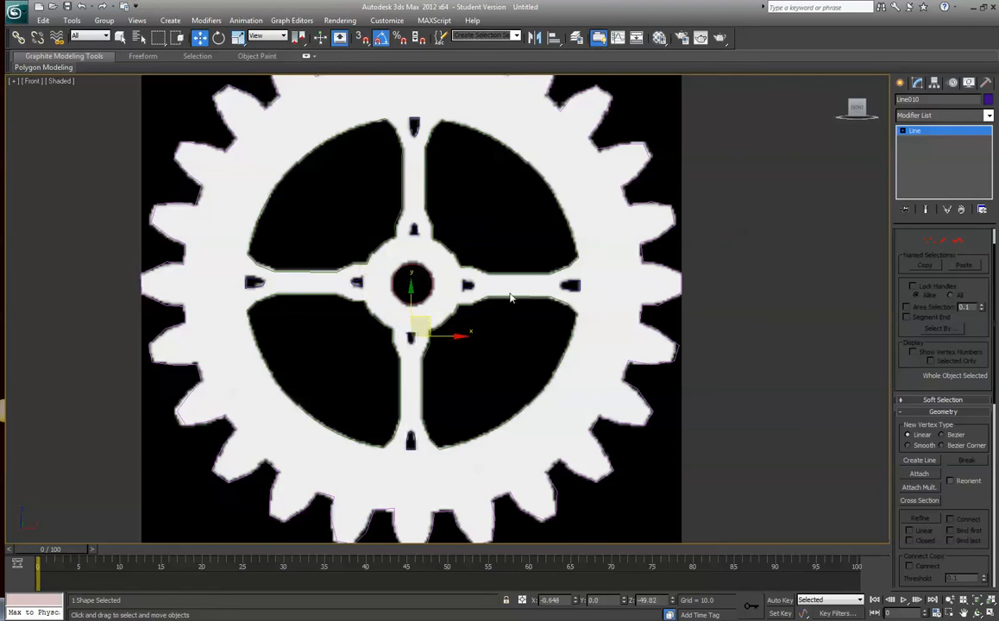
- Hide the gear template plane so only the traced splines are displayed
left_click(727, 236)
scroll(702, 268, "down", 2)
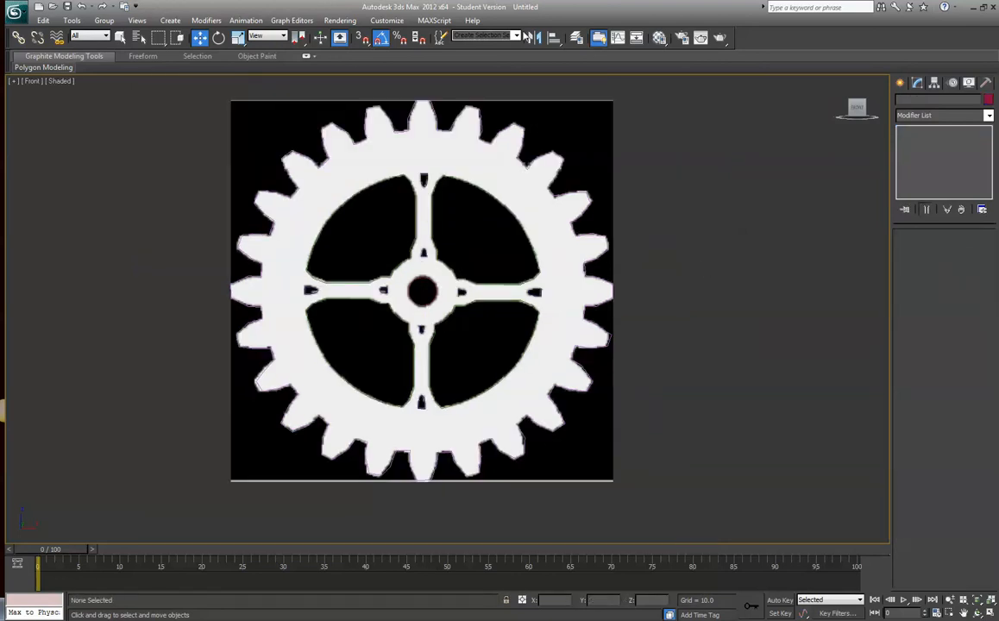
right_click(611, 125)
left_click(607, 128)
right_click(600, 111)
left_click(605, 116)
right_click(605, 116)
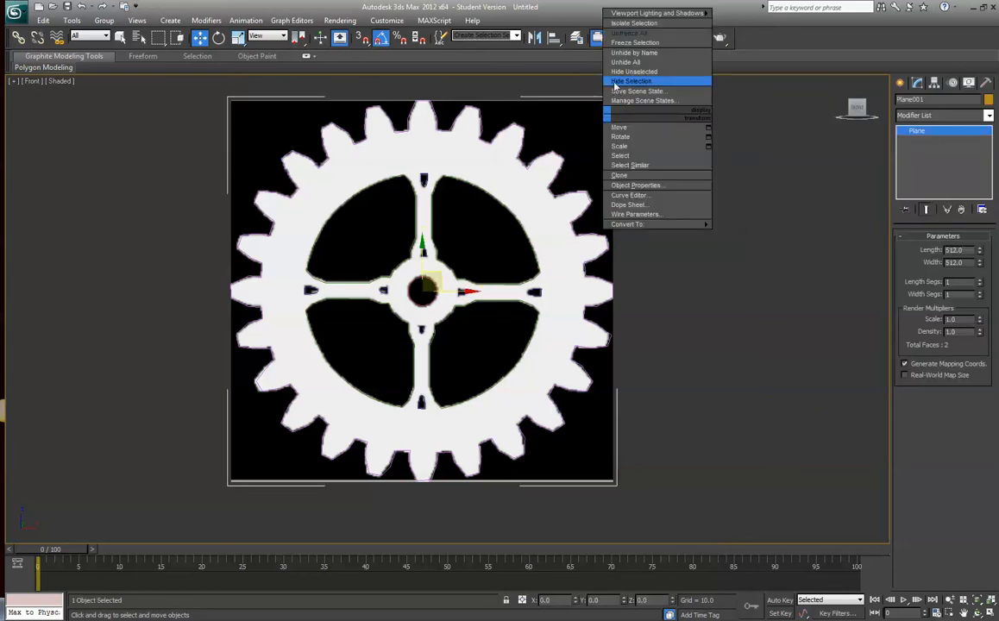
left_click(646, 86)
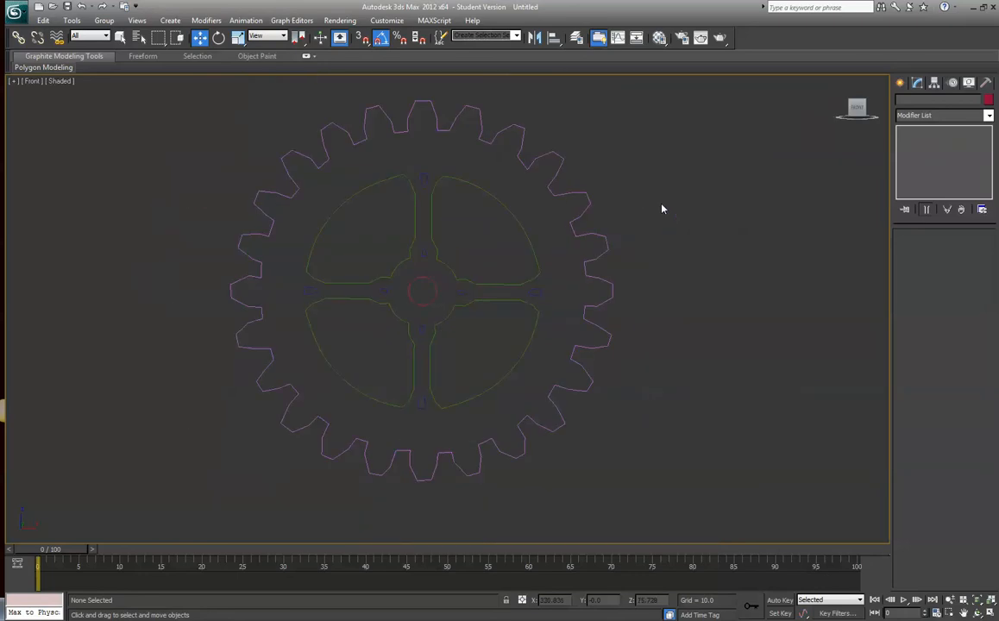
- Unhide all objects and freeze the gear template plane
left_click(576, 192)
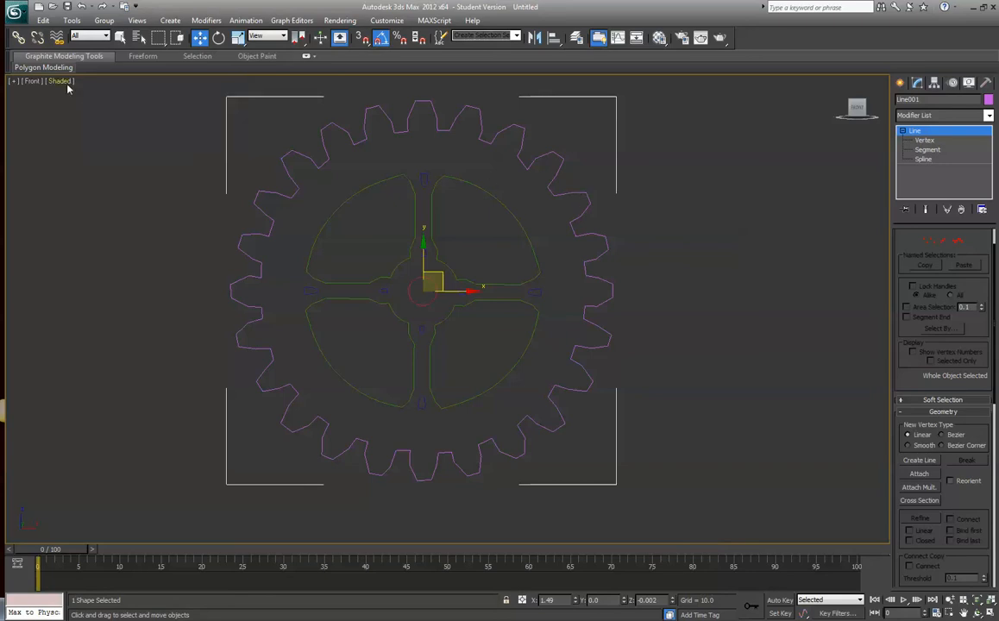
left_click(753, 152)
right_click(752, 148)
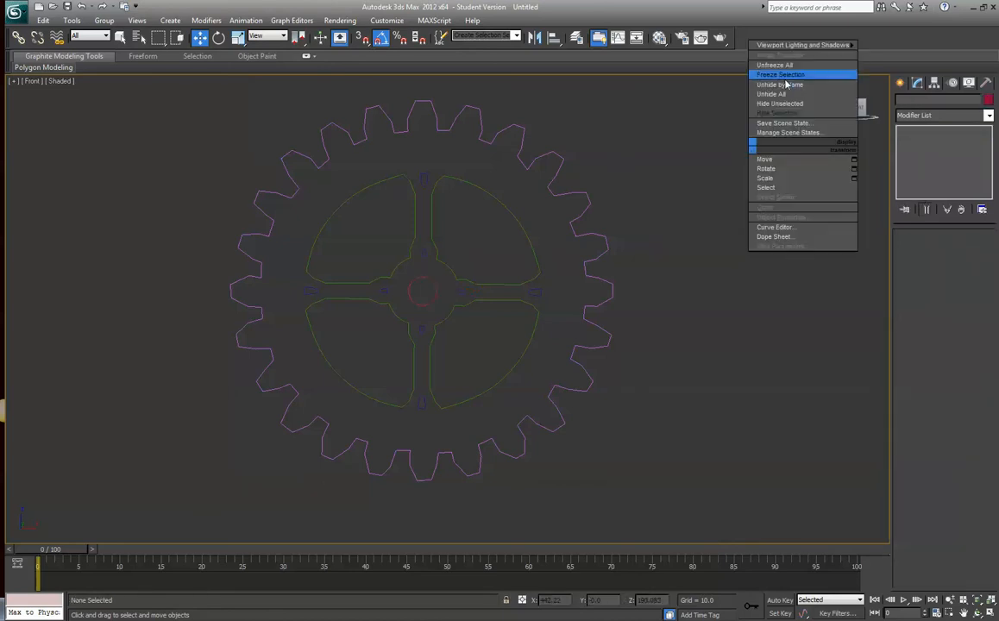
left_click(776, 93)
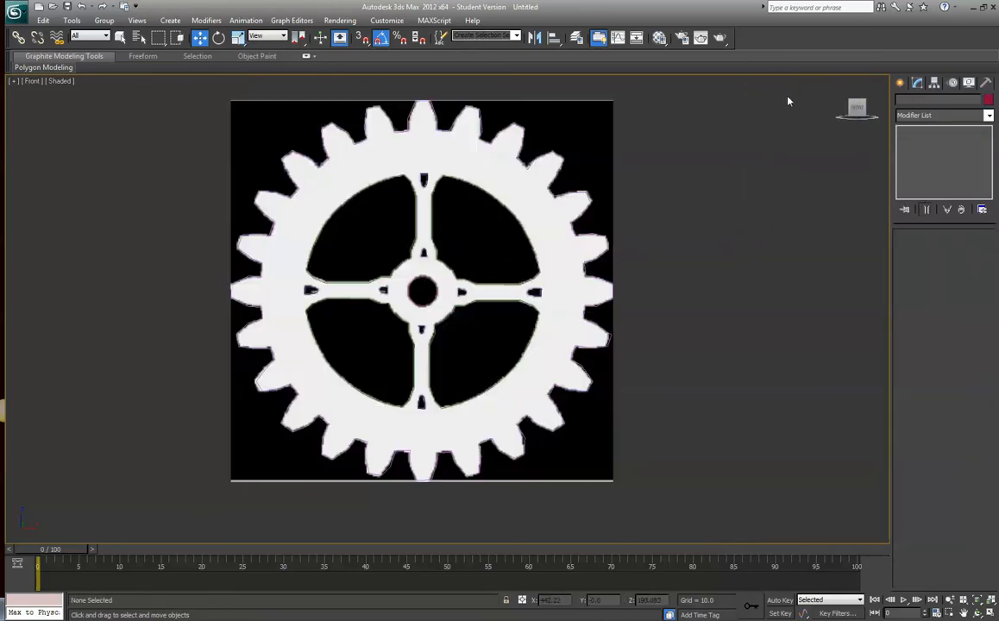
left_click(608, 116)
right_click(609, 116)
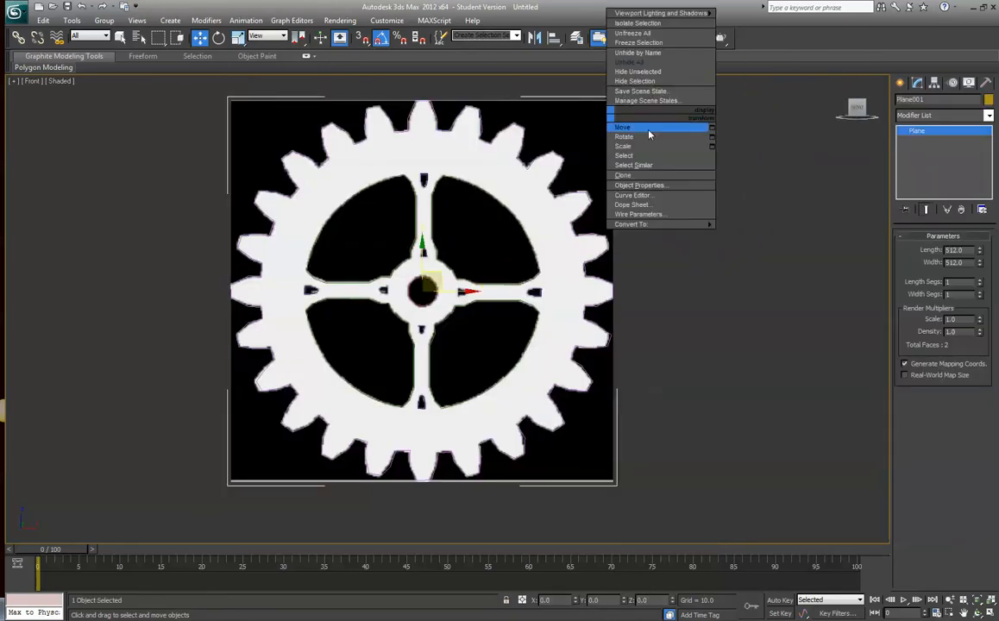
left_click(644, 43)
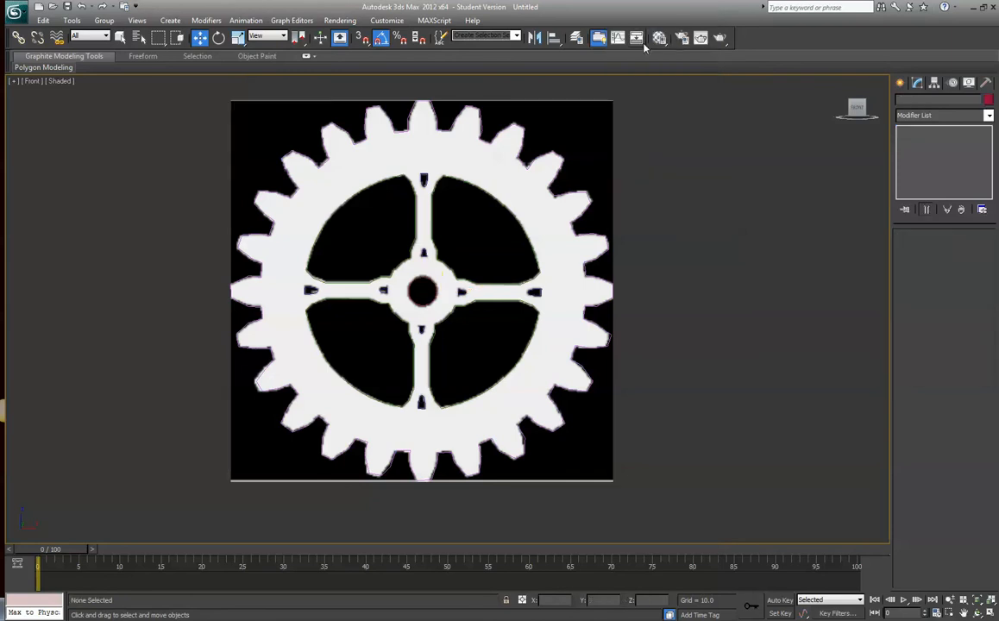
- Unfreeze all objects and hide the gear template plane again
right_click(607, 119)
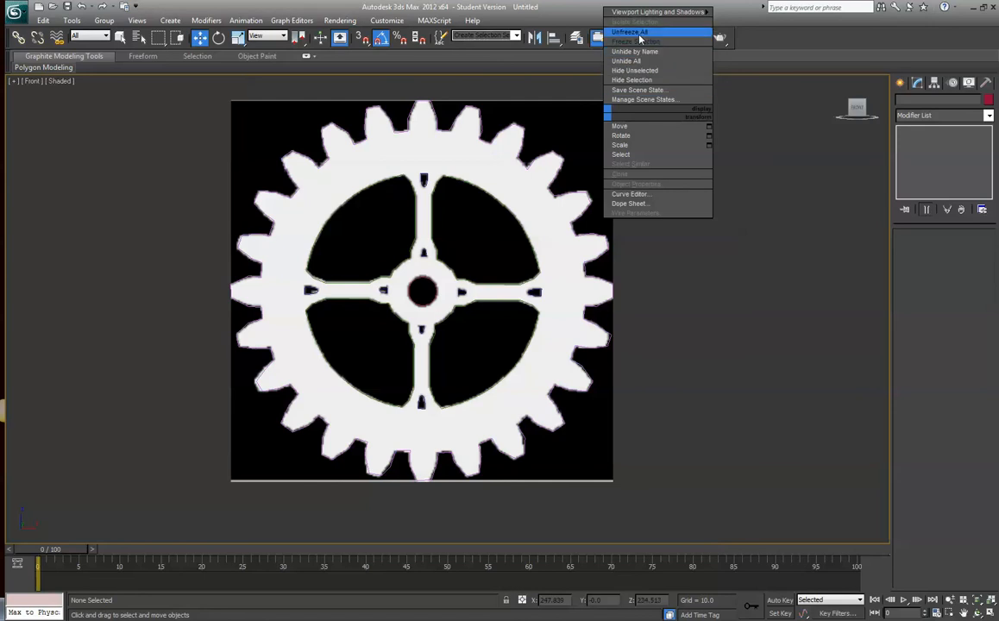
left_click(639, 39)
left_click(602, 127)
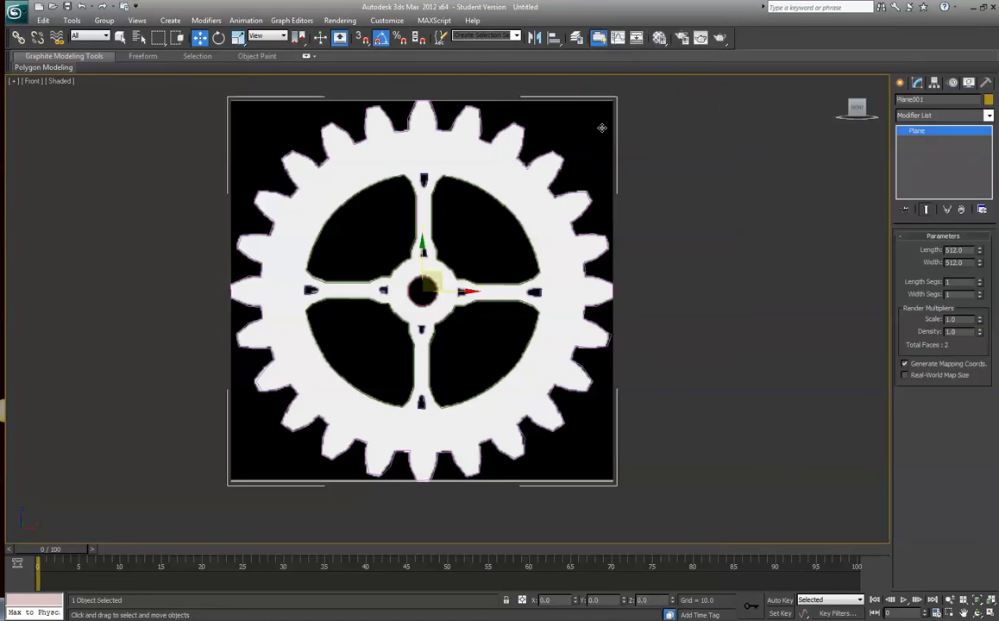
right_click(602, 128)
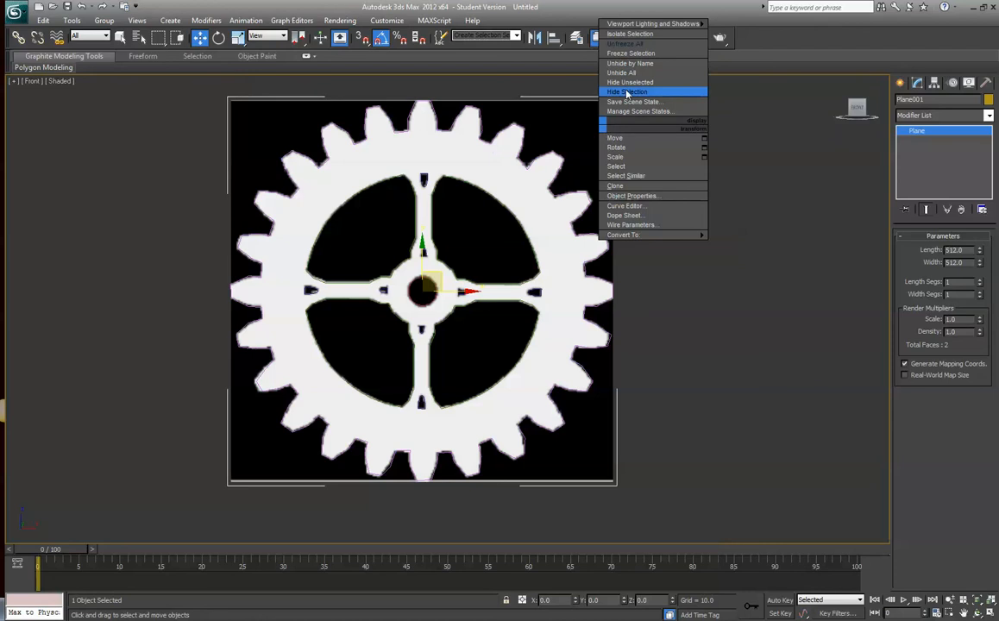
left_click(626, 92)
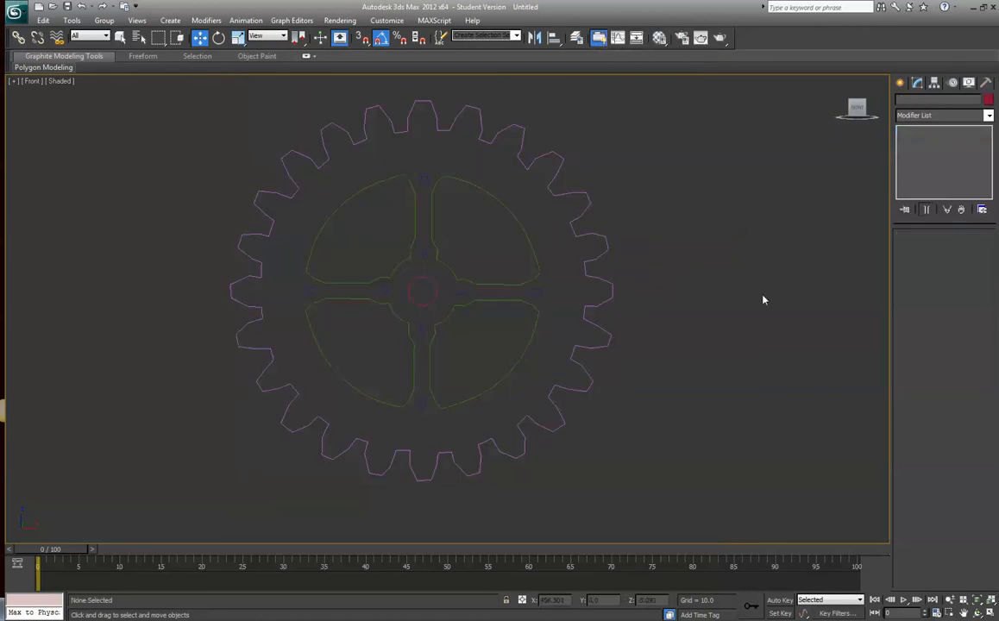
- Convert the central hole's circle to an editable spline
left_click(586, 195)
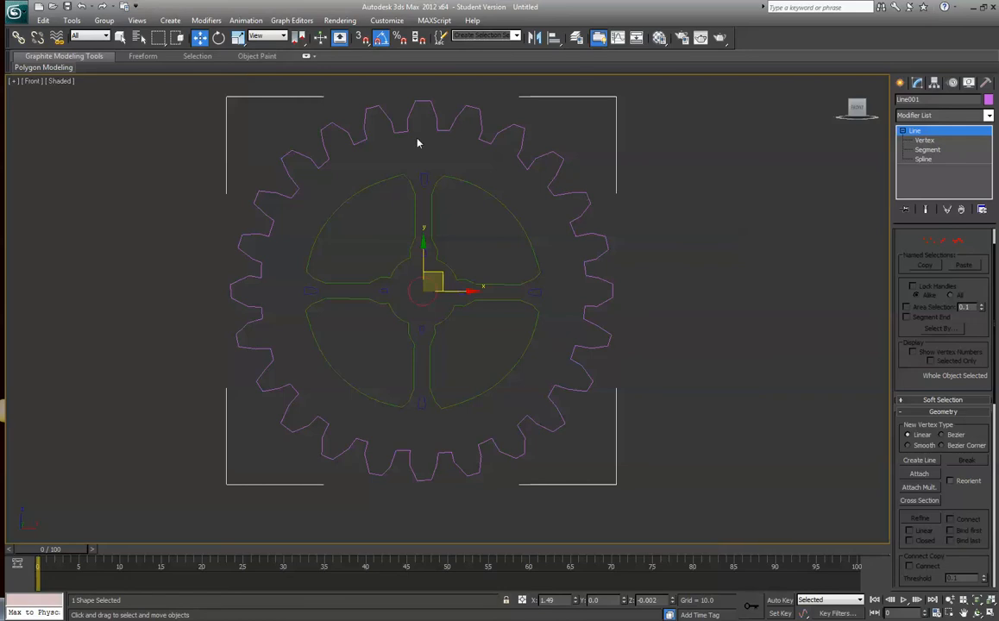
left_click(431, 302)
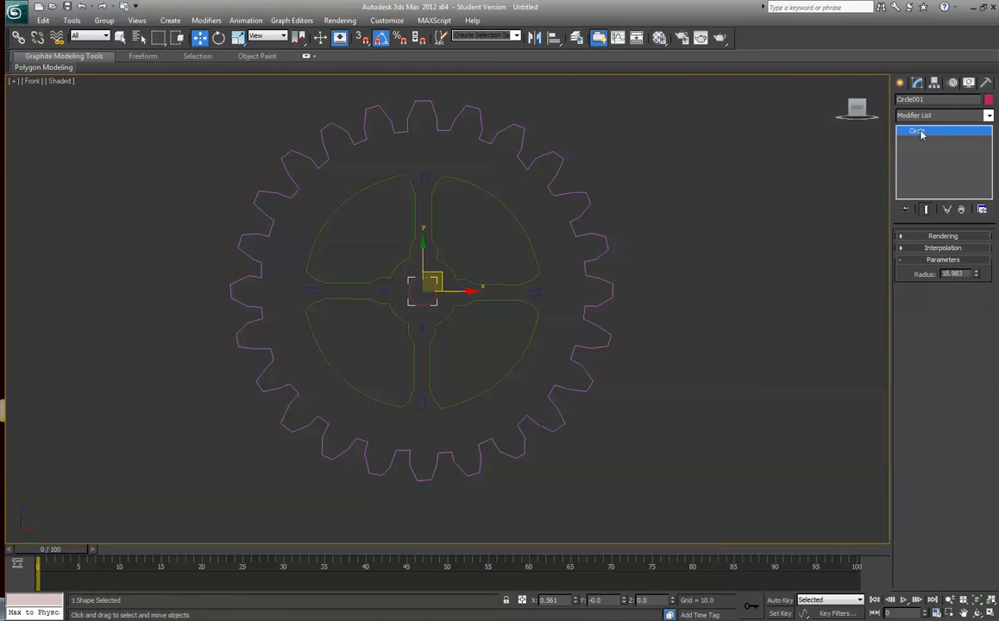
left_click(902, 248)
left_click(902, 236)
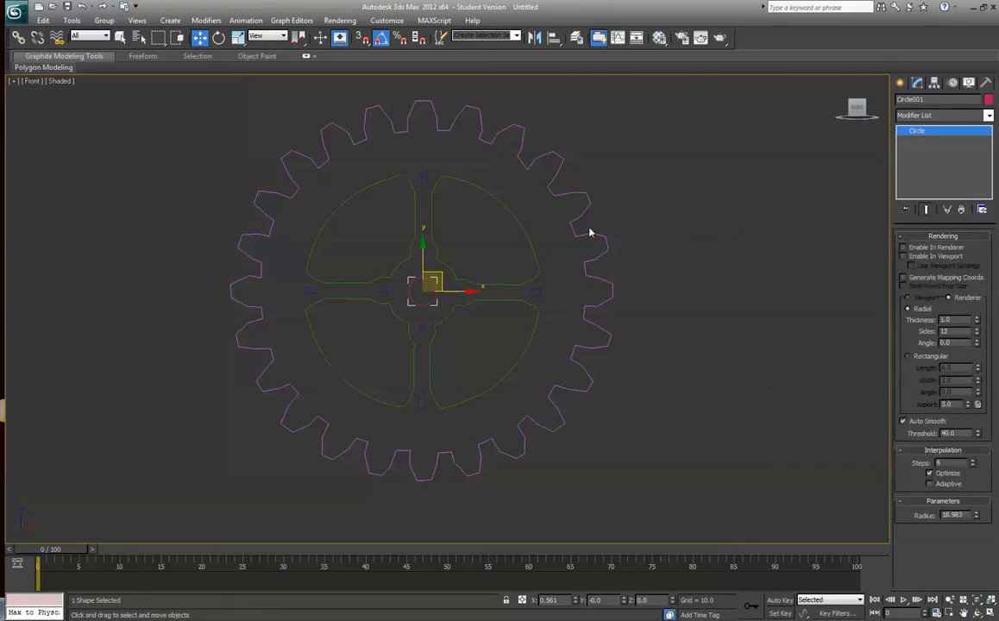
right_click(433, 292)
mouse_move(465, 390)
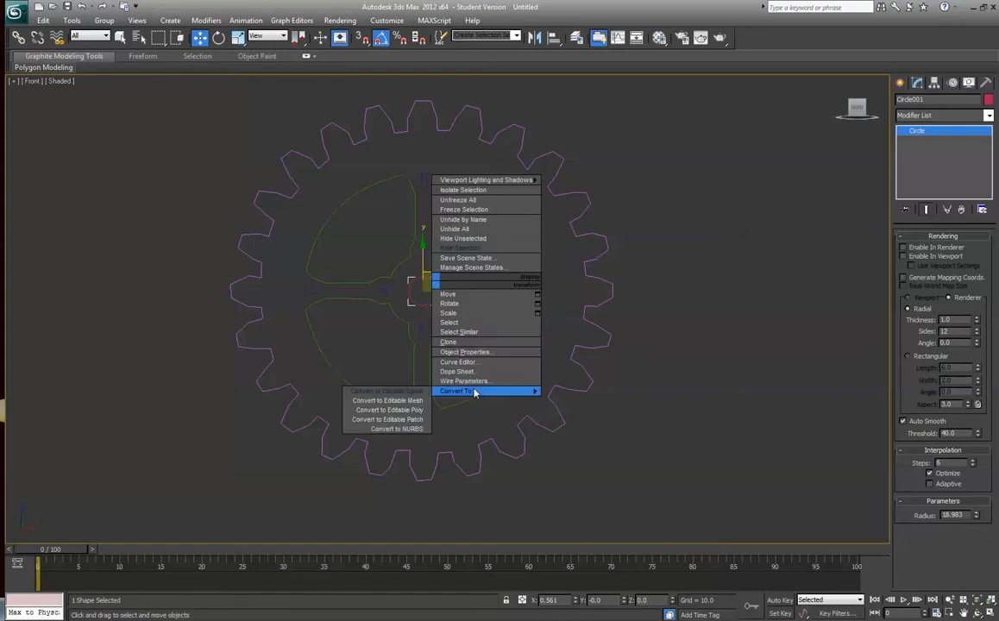
left_click(420, 391)
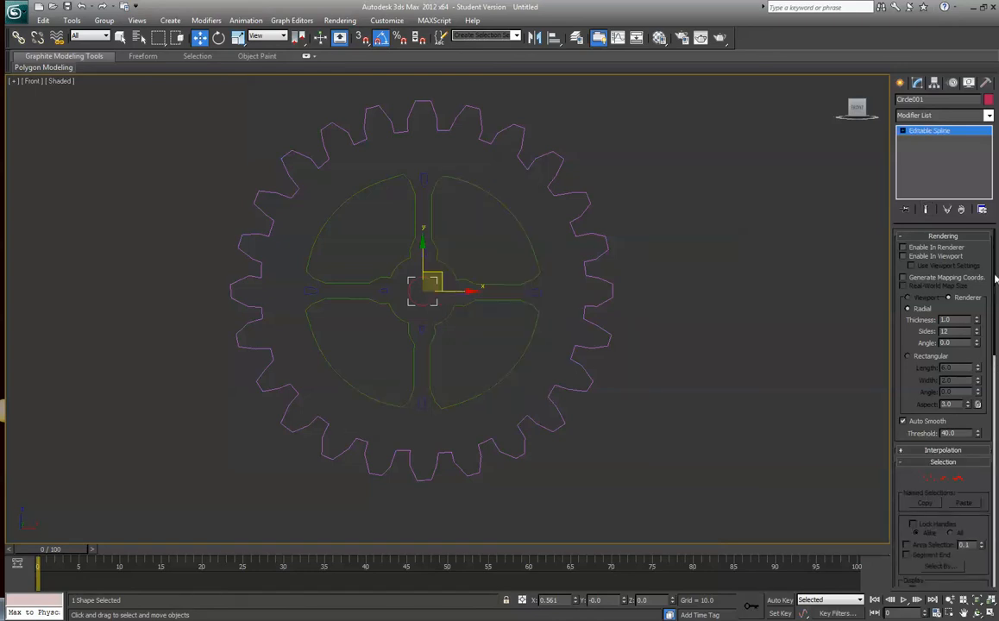
- Attach the small holes, the four spoke openings and the toothed outer outline to the central circle as one shape
scroll(994, 277, "down", 10)
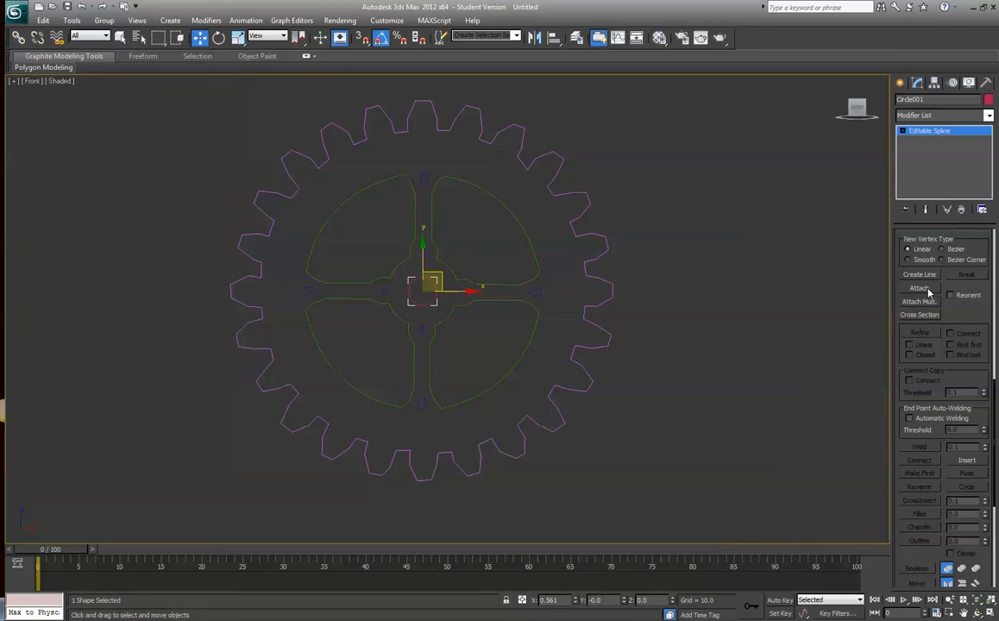
left_click(925, 289)
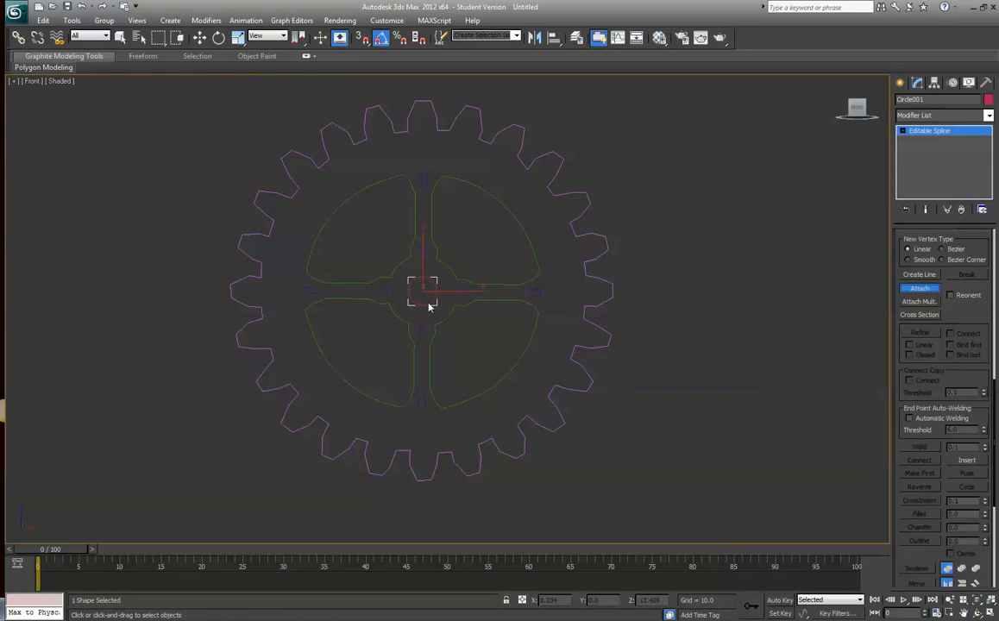
left_click(426, 245)
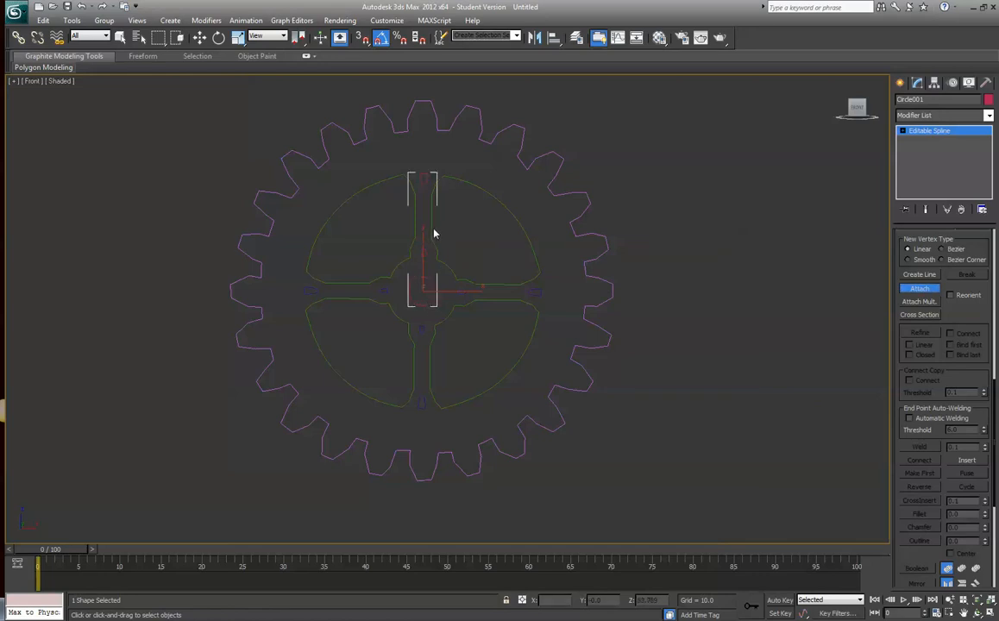
left_click(436, 226)
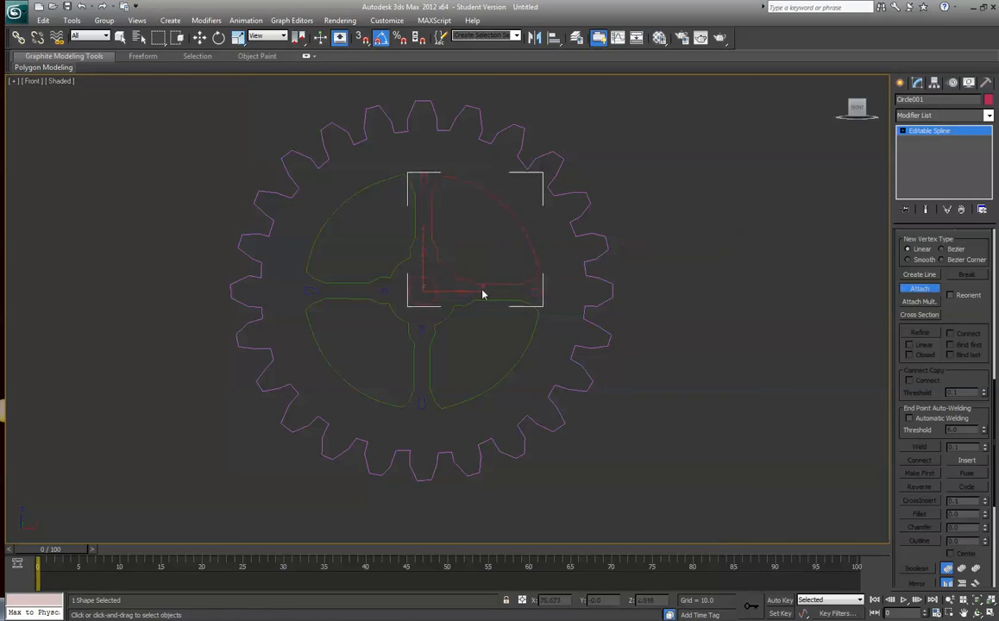
left_click(431, 332)
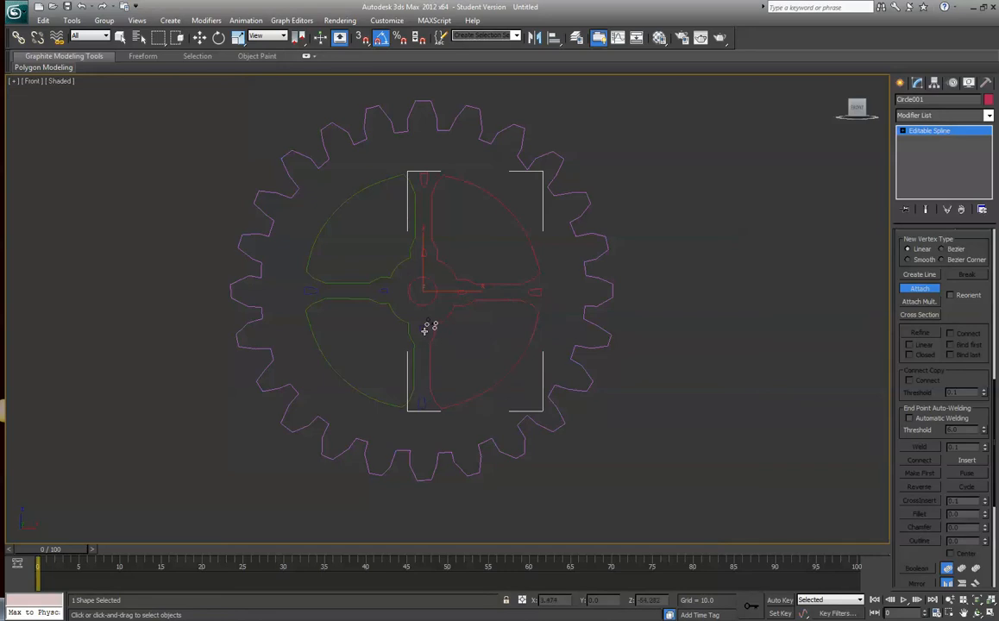
left_click(379, 341)
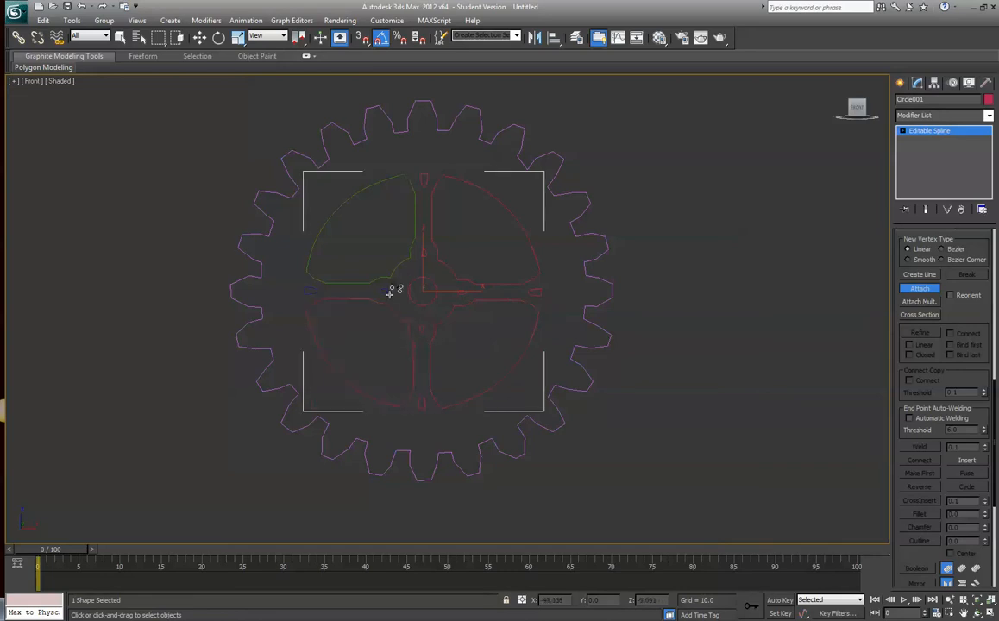
left_click(389, 274)
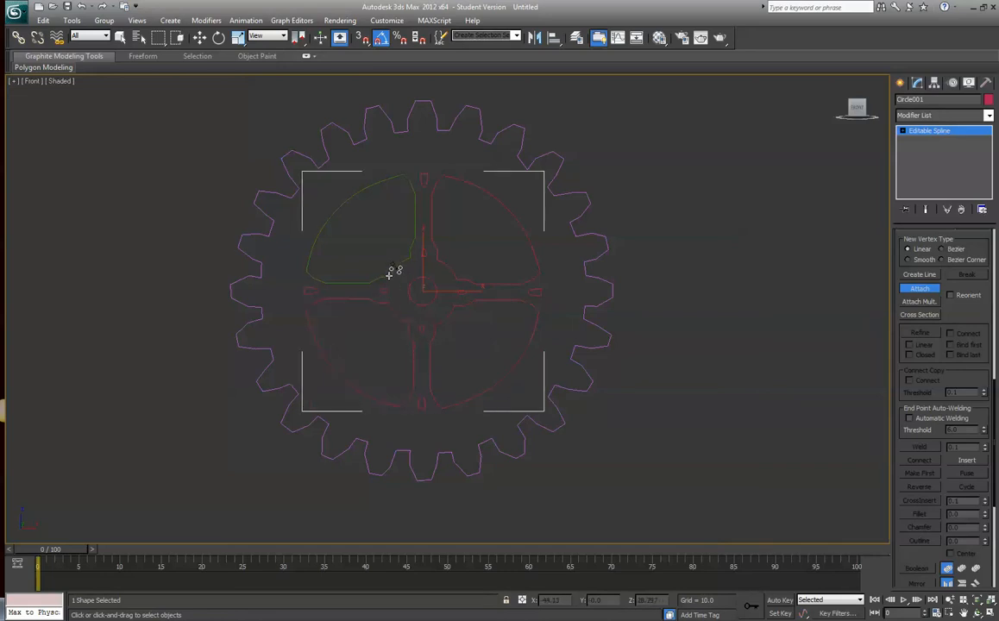
left_click(439, 128)
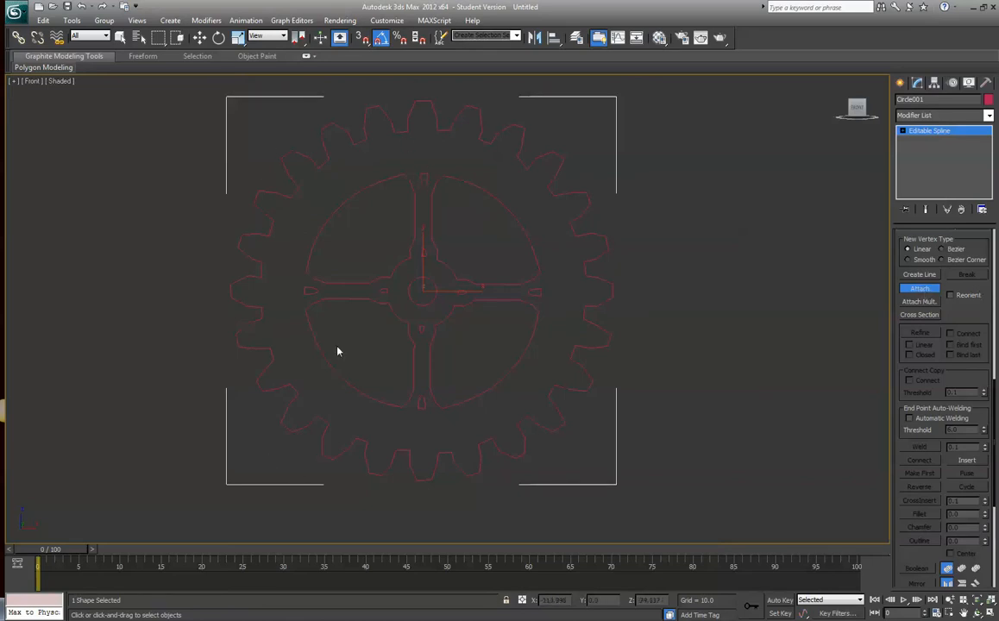
- Set the front view's display style to Shaded with Edged Faces
left_click(60, 80)
left_click(102, 96)
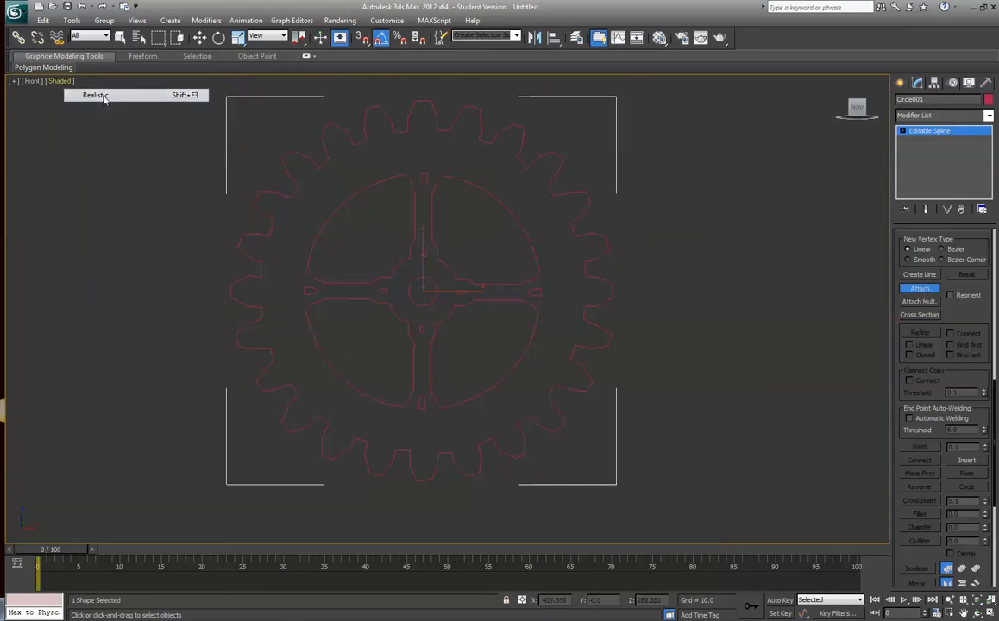
left_click(51, 81)
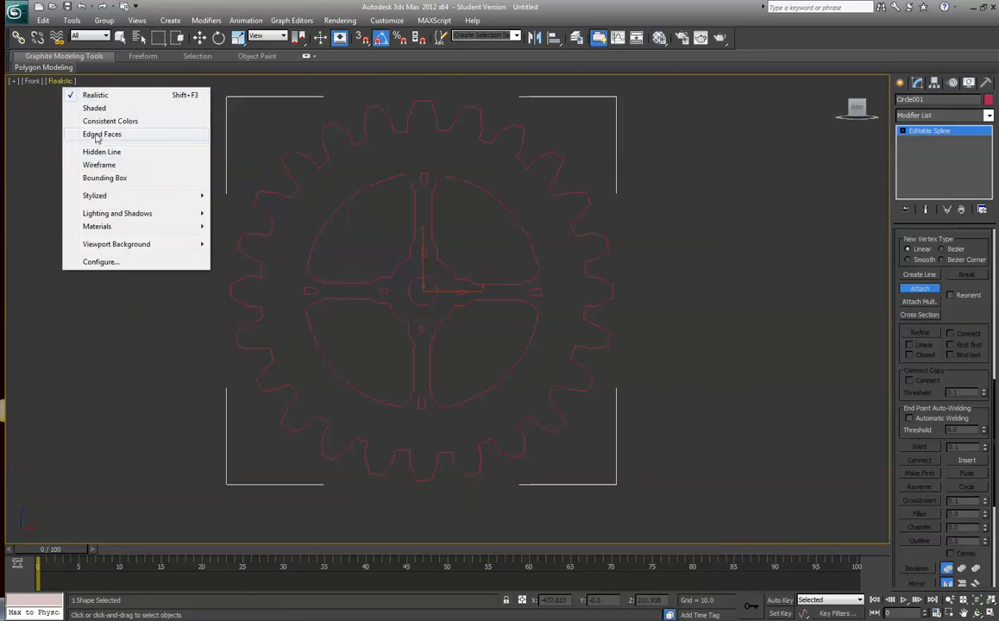
left_click(95, 108)
left_click(67, 81)
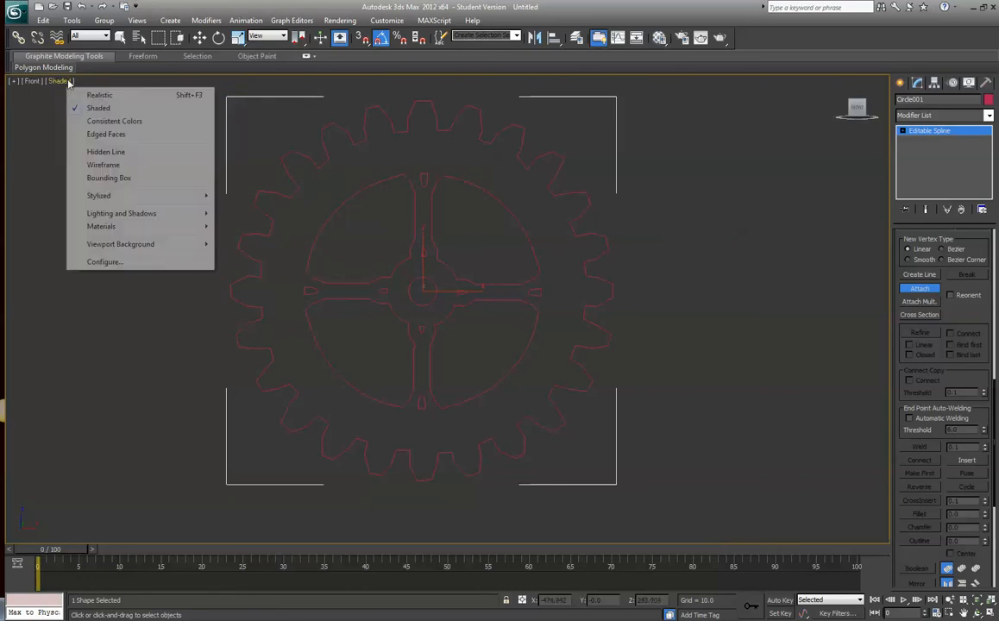
left_click(107, 135)
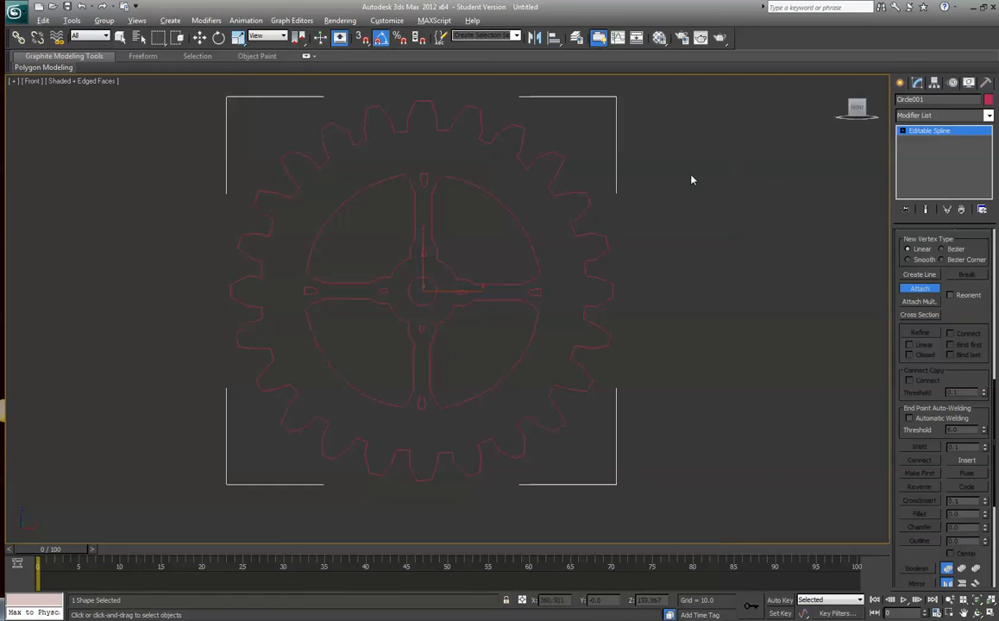
- Apply an Extrude modifier to the combined gear shape with an amount of -48
key("alt+w")
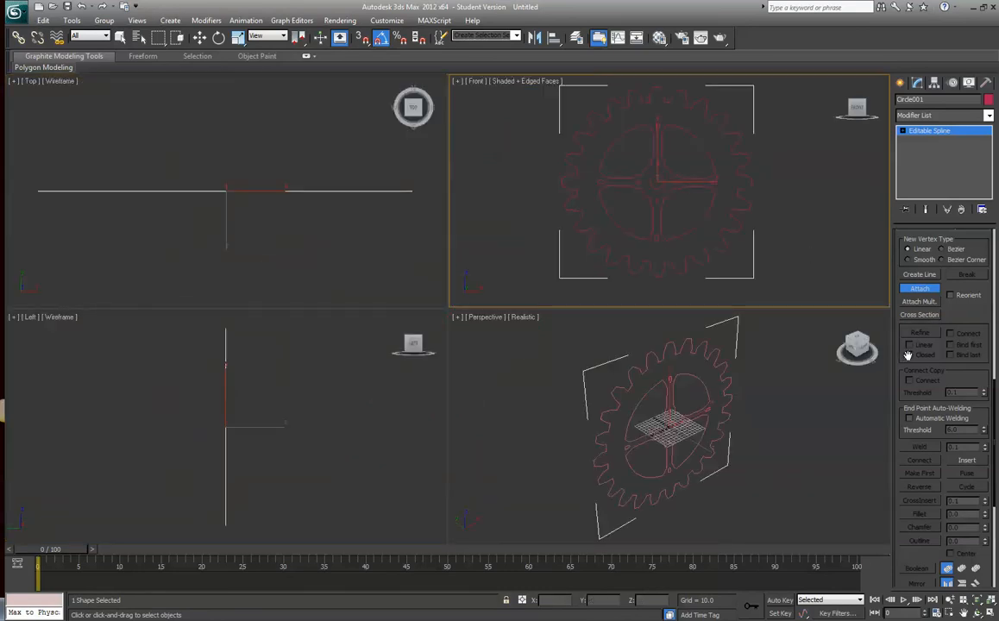
left_click(863, 350)
left_click_drag(865, 350, 821, 345)
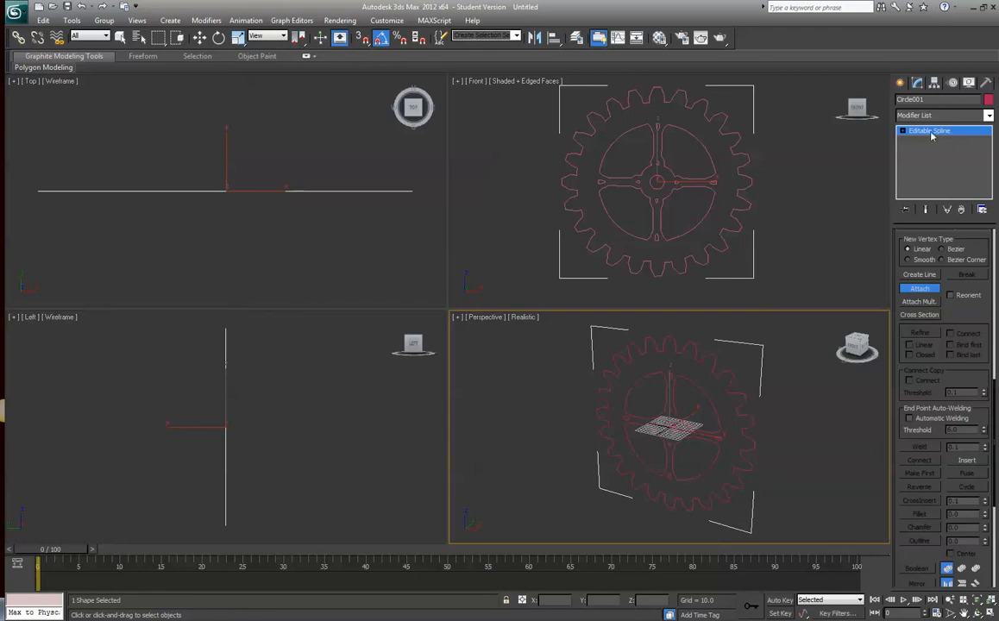
left_click(988, 115)
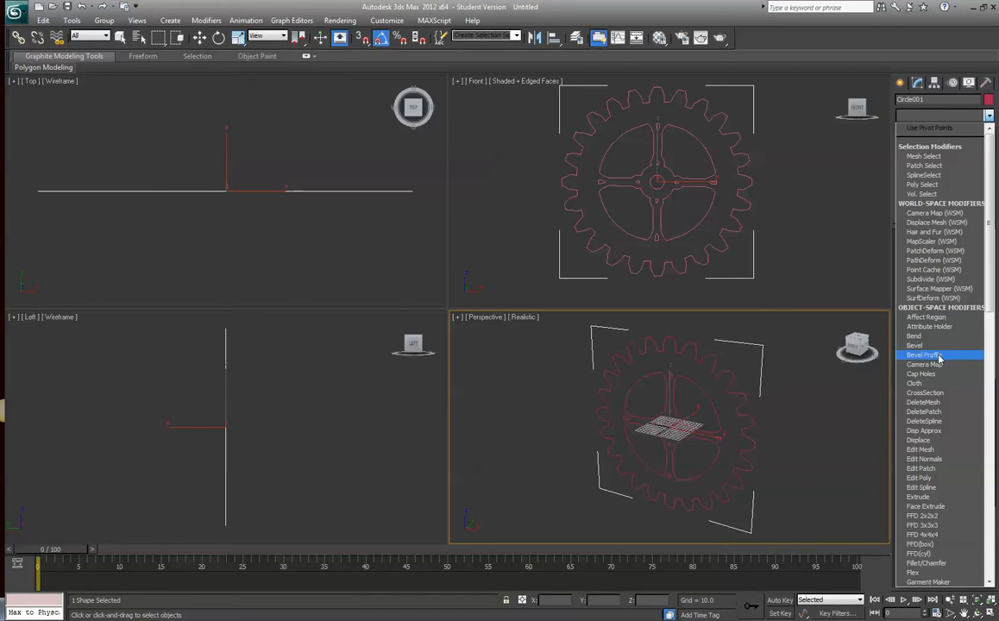
left_click(919, 497)
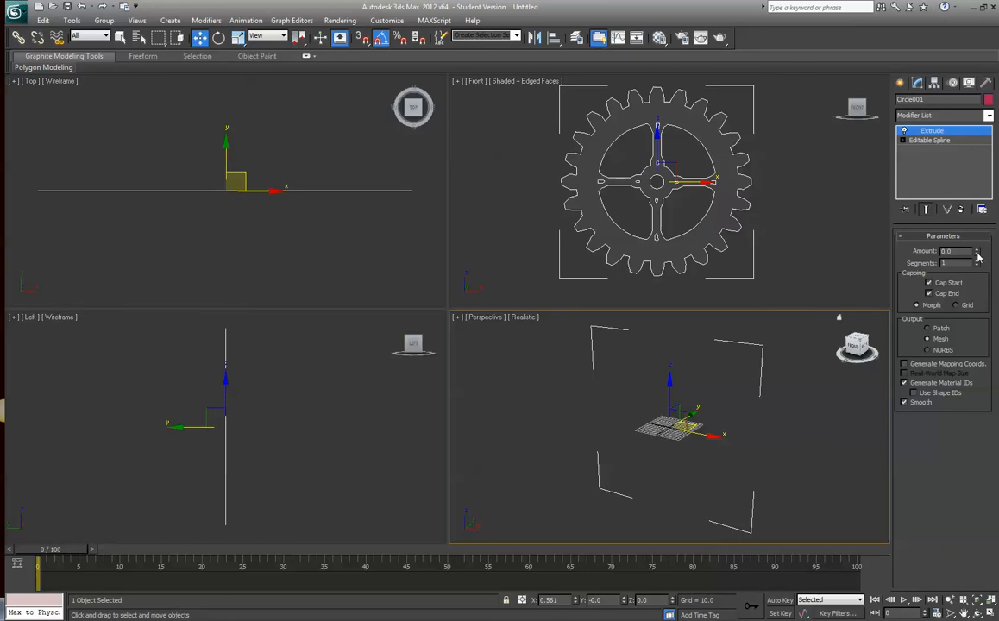
left_click_drag(977, 253, 972, 310)
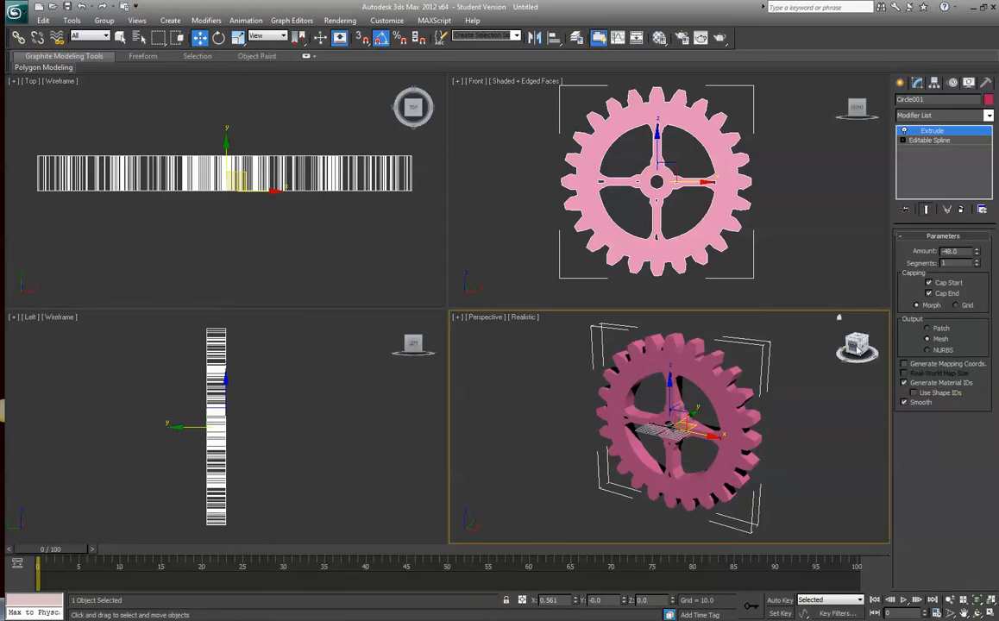
- Maximize the perspective view, hide its grid and examine the extruded gear from several angles
mouse_move(862, 348)
left_mouse_down()
mouse_move(733, 350)
mouse_move(724, 364)
mouse_move(757, 402)
mouse_move(815, 356)
mouse_move(919, 352)
mouse_move(855, 372)
mouse_move(845, 351)
left_mouse_up()
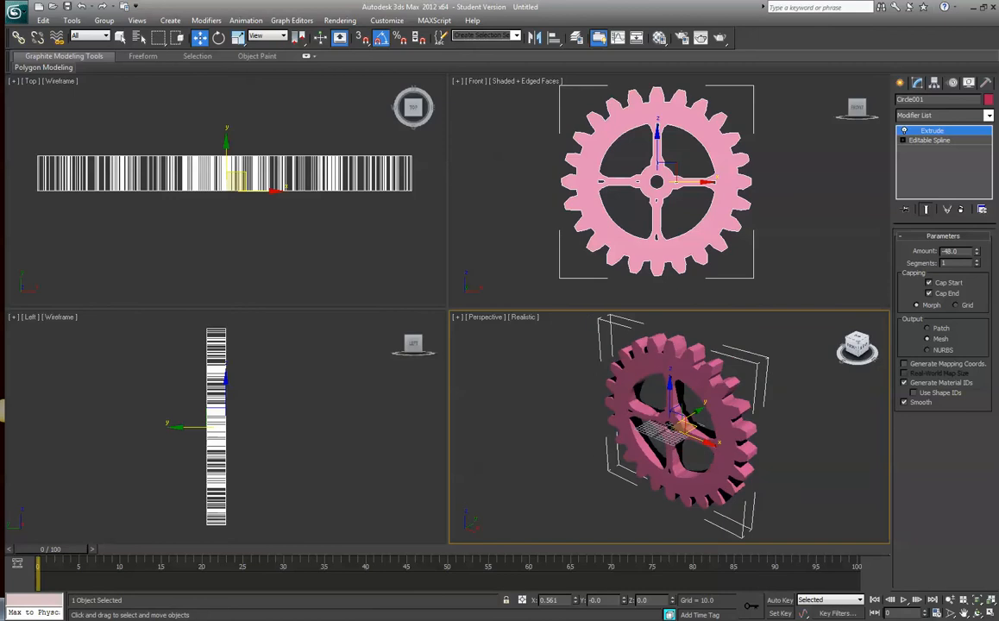
key("alt+w")
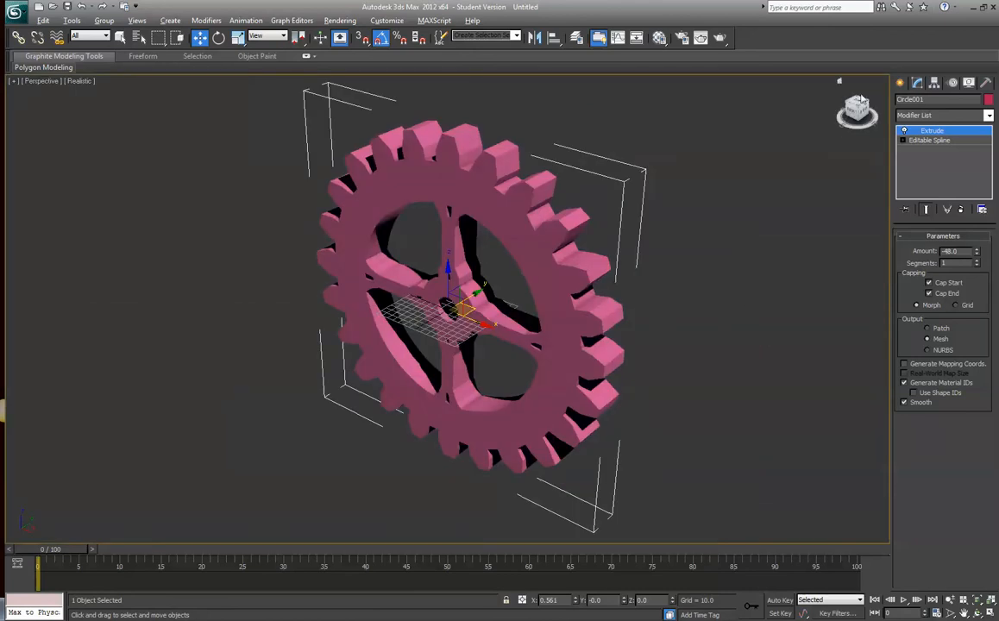
key("z")
mouse_move(857, 109)
left_mouse_down()
mouse_move(902, 105)
mouse_move(833, 109)
mouse_move(899, 112)
mouse_move(850, 106)
left_mouse_up()
key("g")
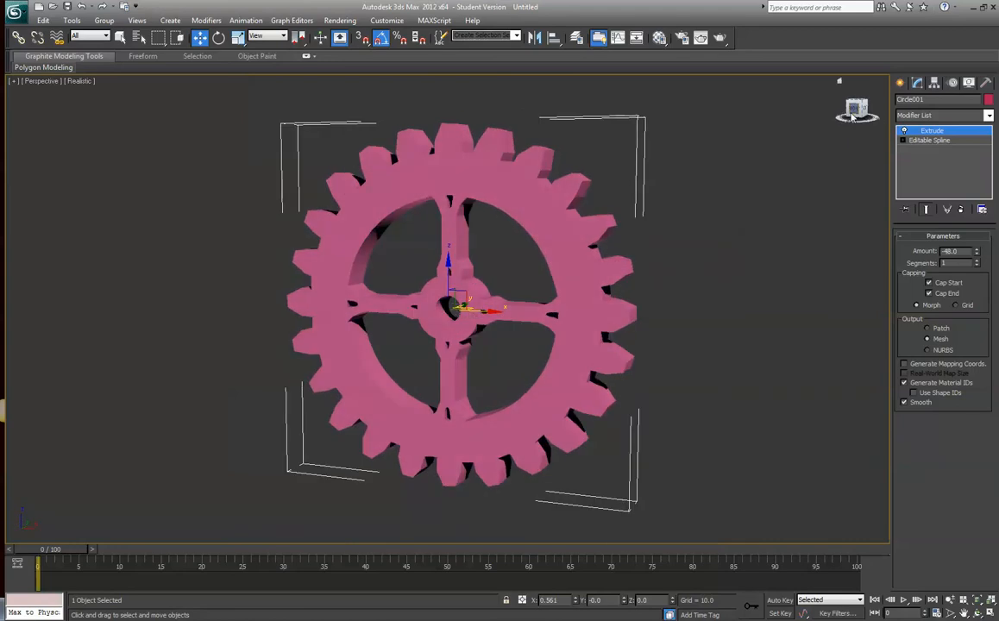
scroll(739, 147, "up", 3)
scroll(739, 147, "down", 3)
left_click_drag(857, 109, 776, 100)
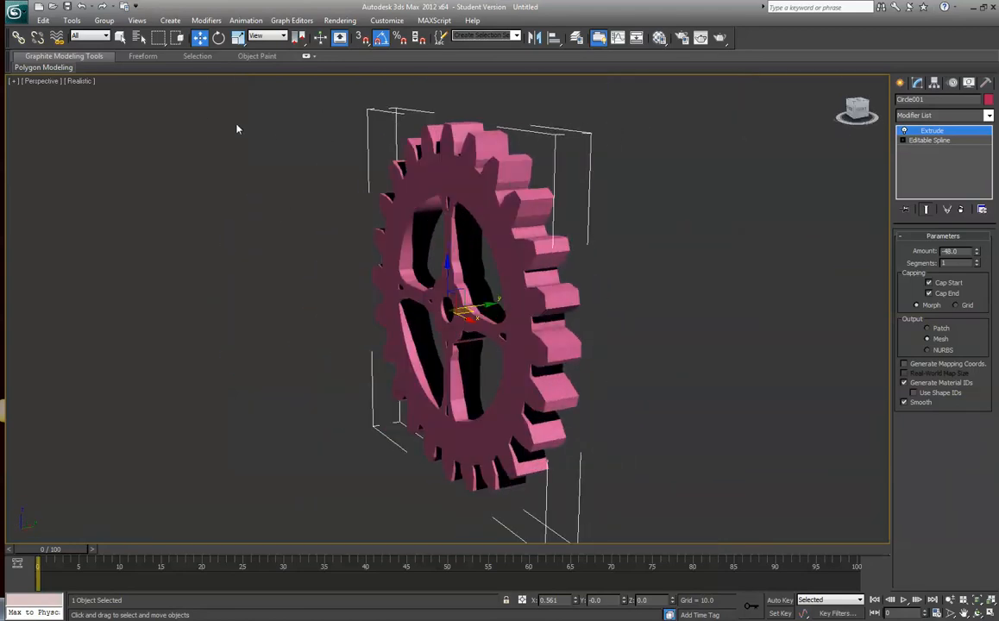
- Display edged faces in the perspective view and set the gear's extrusion to 2 segments
left_click(93, 87)
left_click(83, 81)
left_click(110, 133)
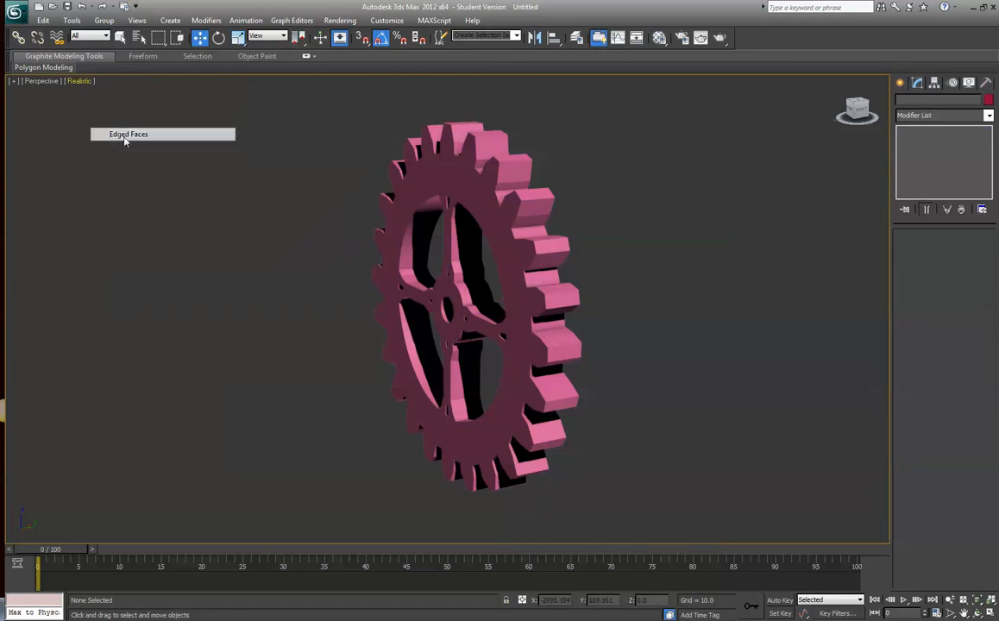
left_click(513, 176)
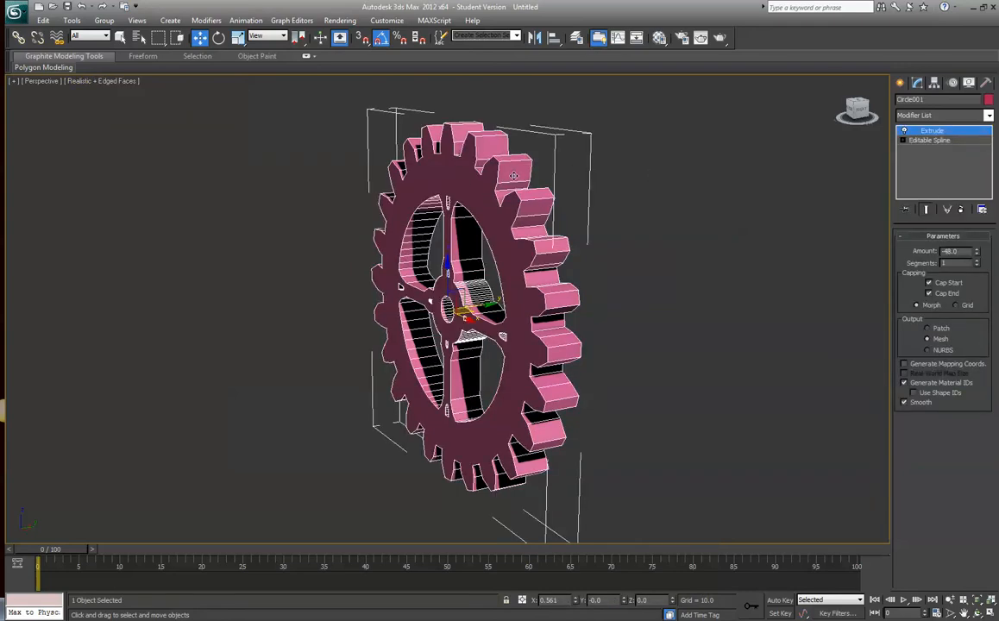
left_click(976, 261)
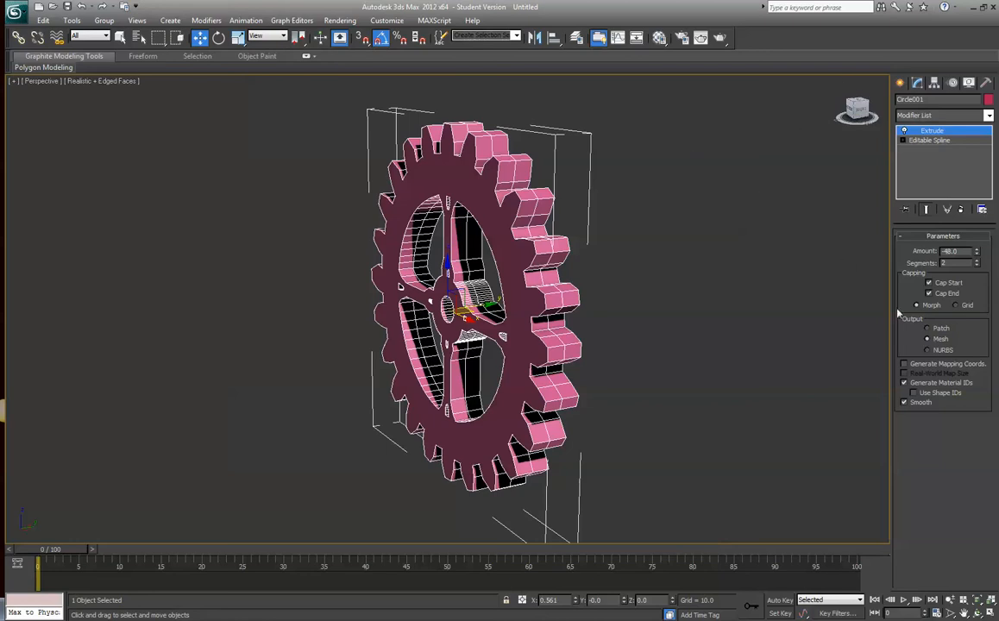
- Convert the extruded gear to an editable poly
right_click(515, 242)
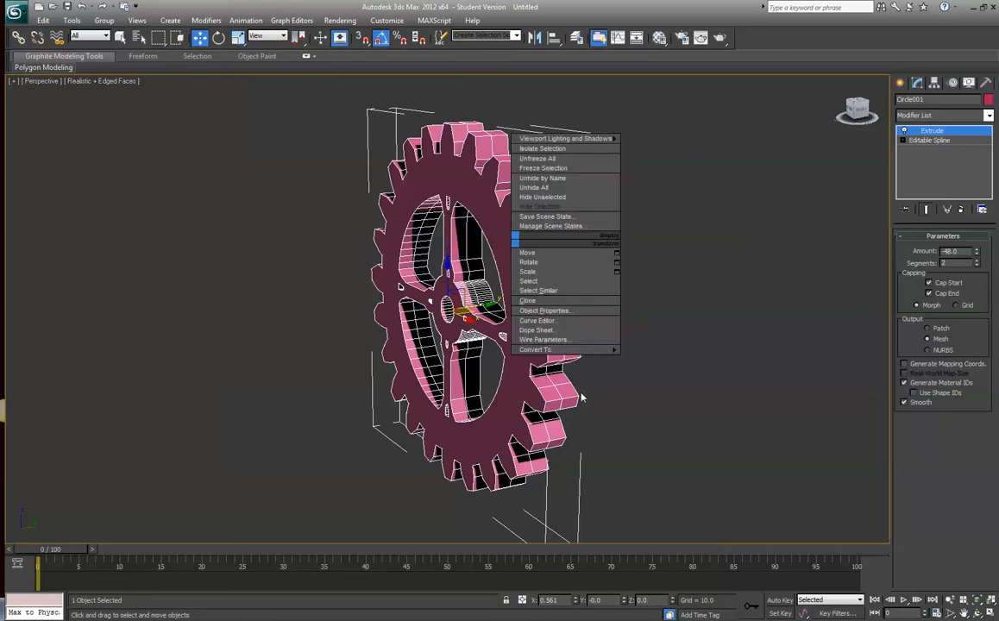
mouse_move(576, 353)
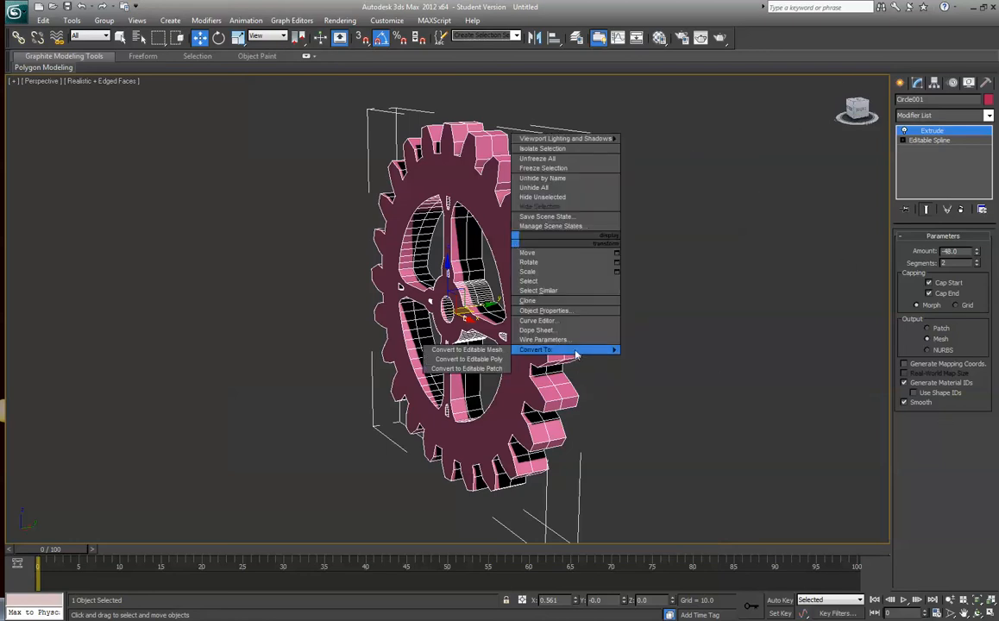
left_click(860, 113)
mouse_move(863, 116)
left_mouse_down()
mouse_move(918, 118)
mouse_move(856, 118)
mouse_move(899, 117)
mouse_move(857, 118)
mouse_move(872, 117)
left_mouse_up()
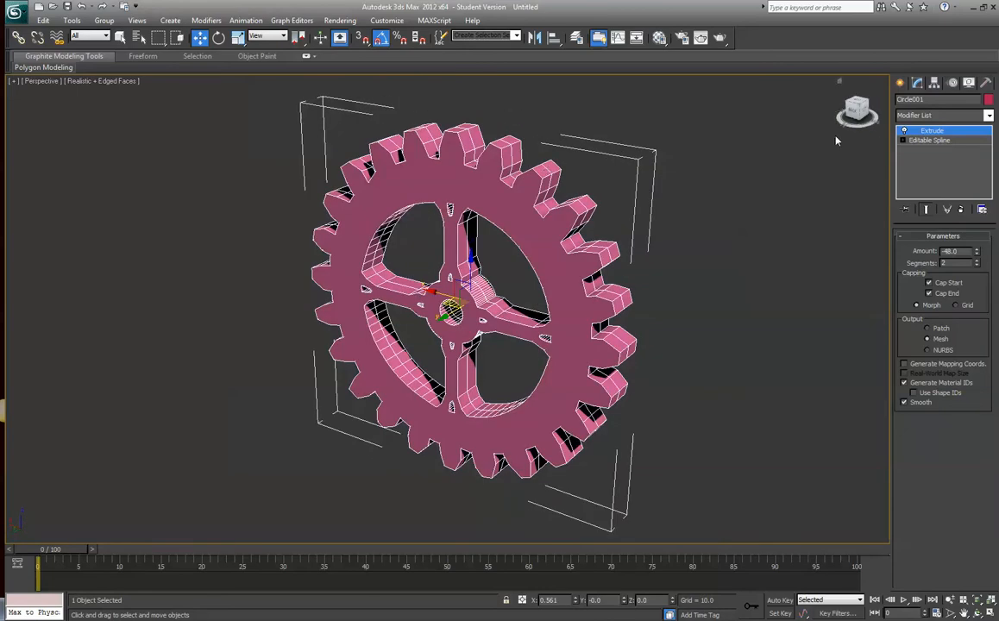
right_click(550, 164)
mouse_move(576, 274)
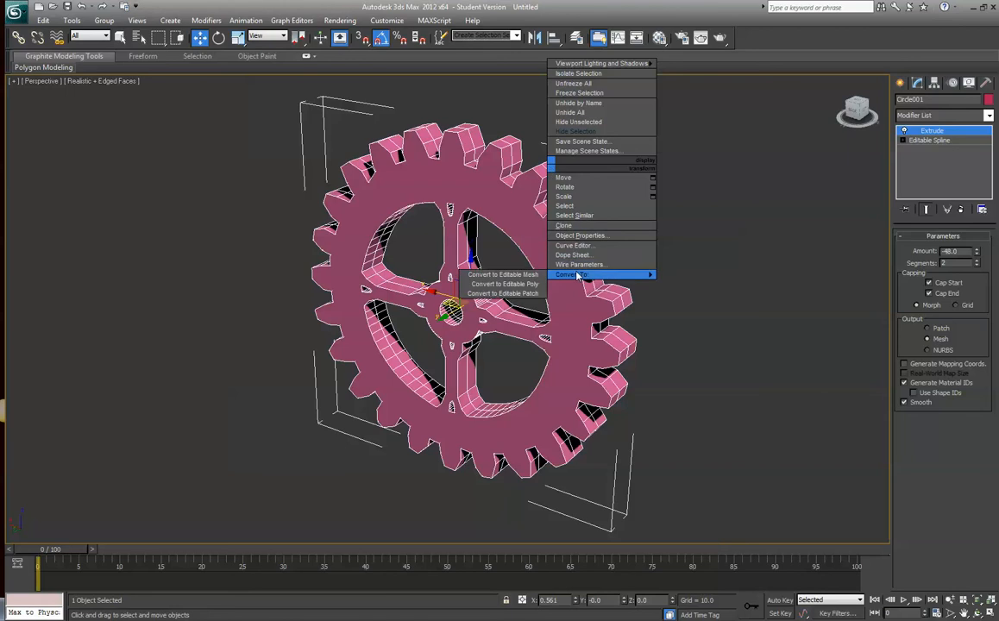
left_click(505, 283)
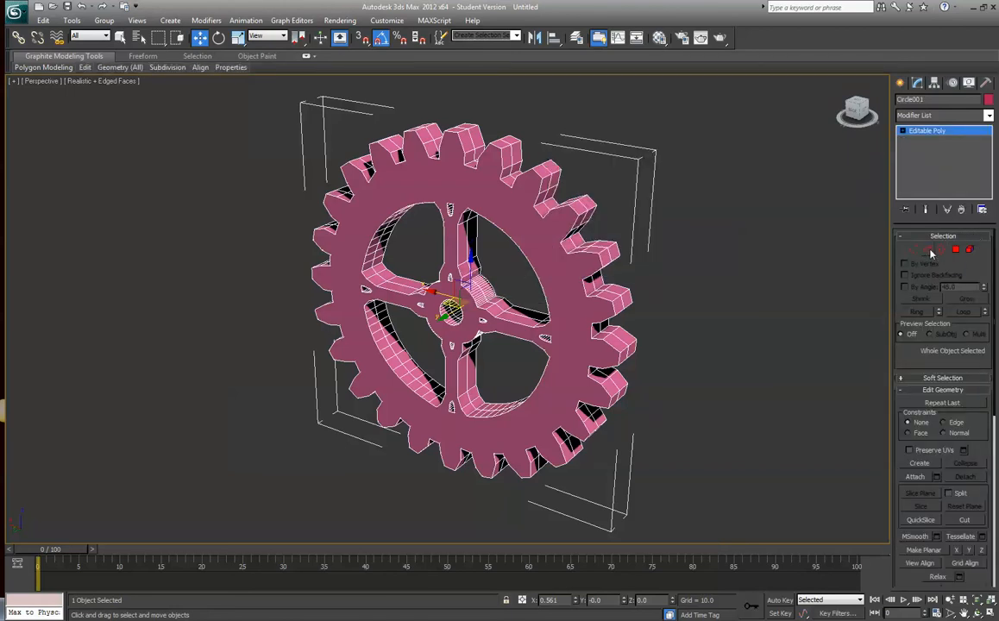
- At edge level, select the complete loop of middle edges running around the gear's outer teeth
left_click(929, 250)
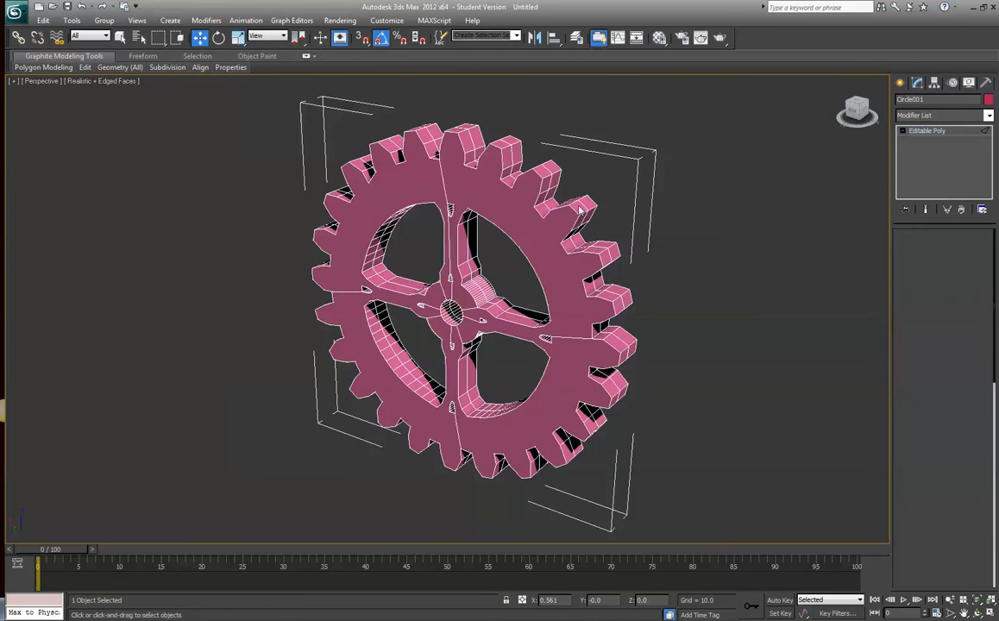
left_click(546, 207)
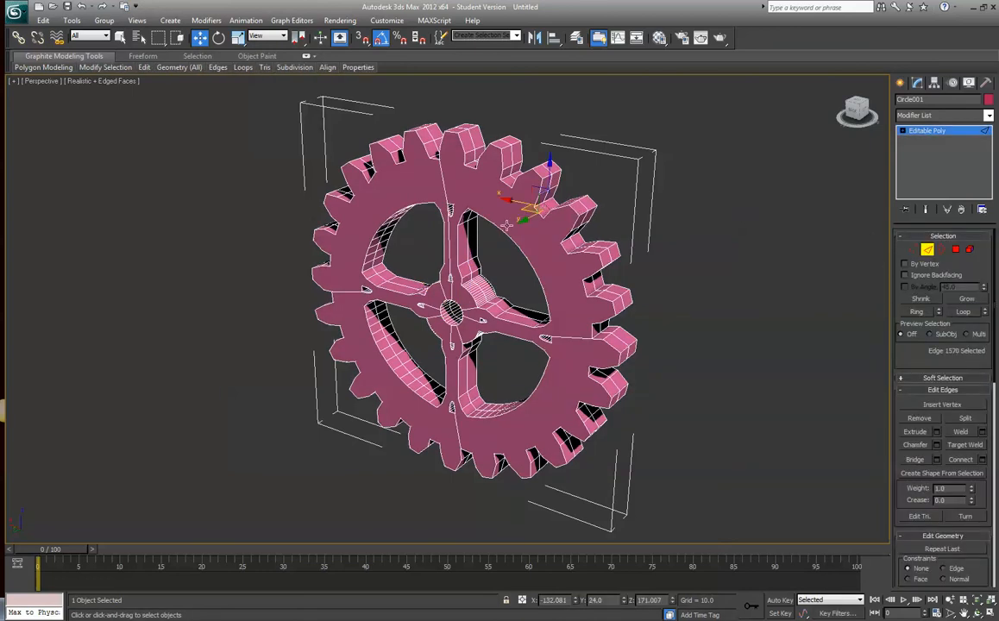
key("z")
scroll(560, 216, "down", 10)
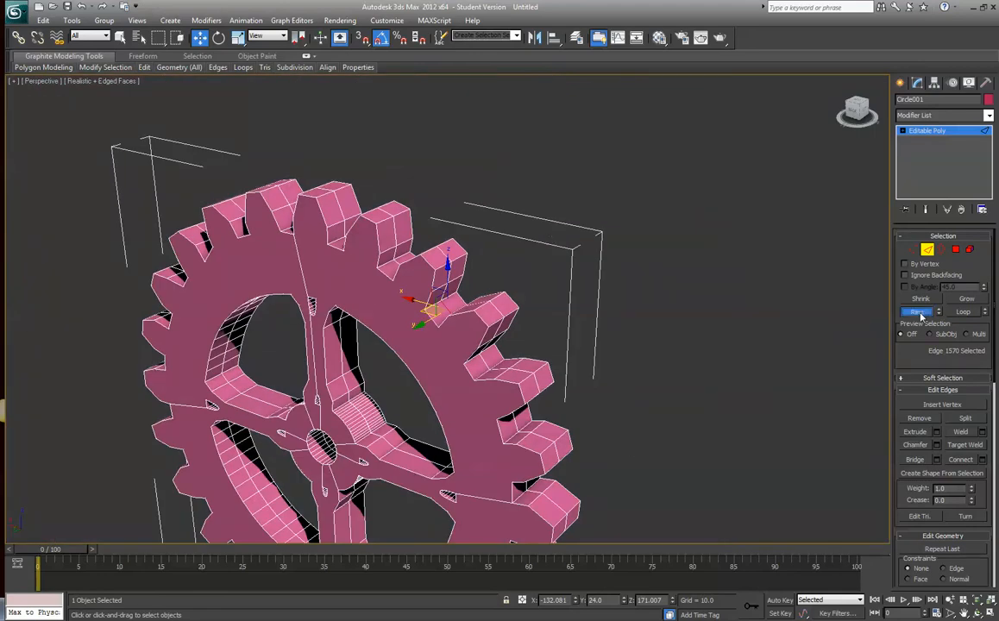
left_click(920, 313)
left_click(448, 309)
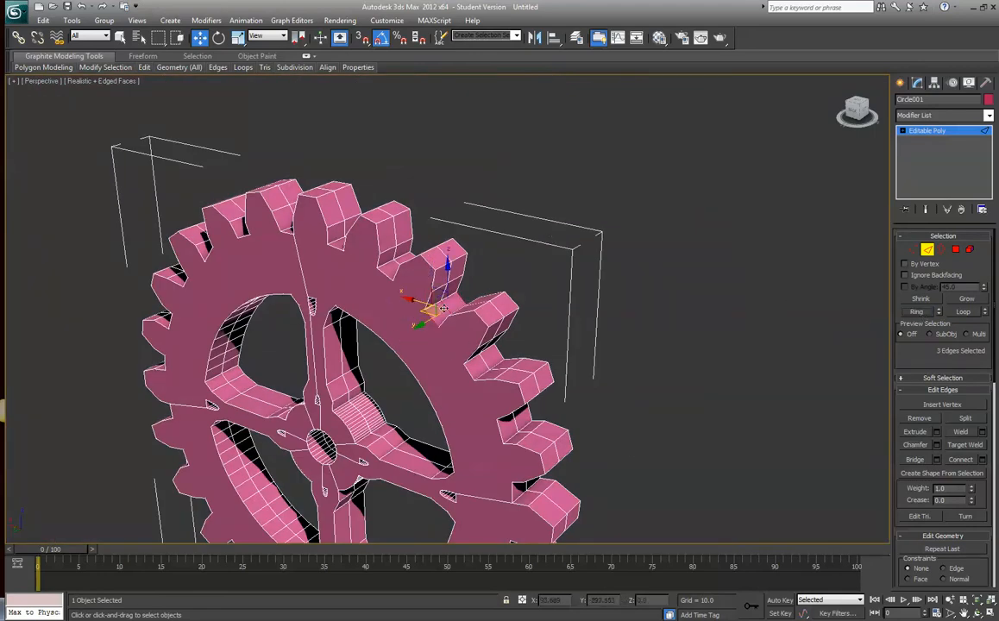
left_click(962, 312)
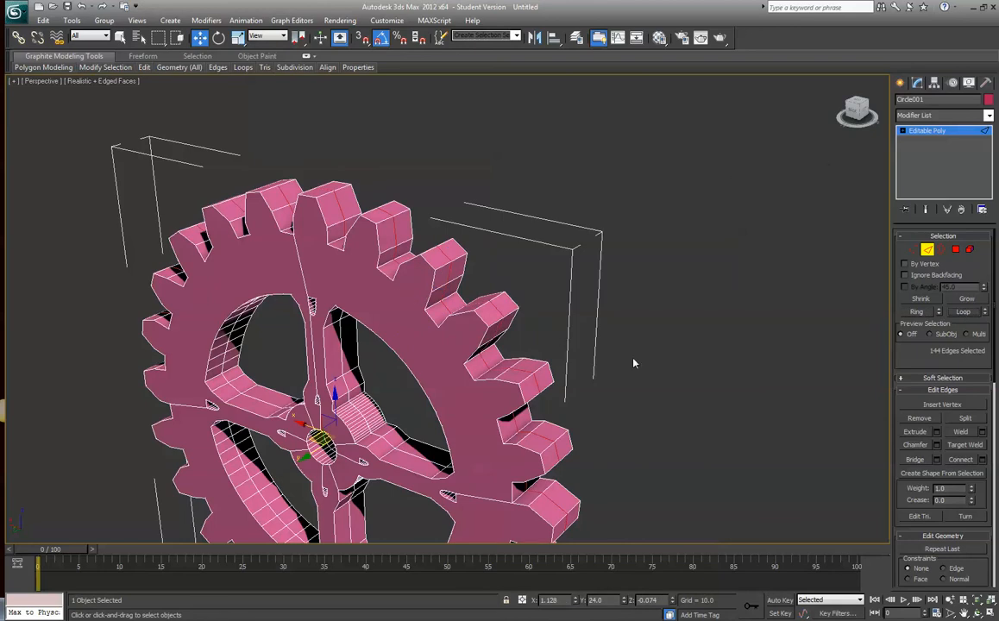
left_click_drag(859, 114, 773, 96)
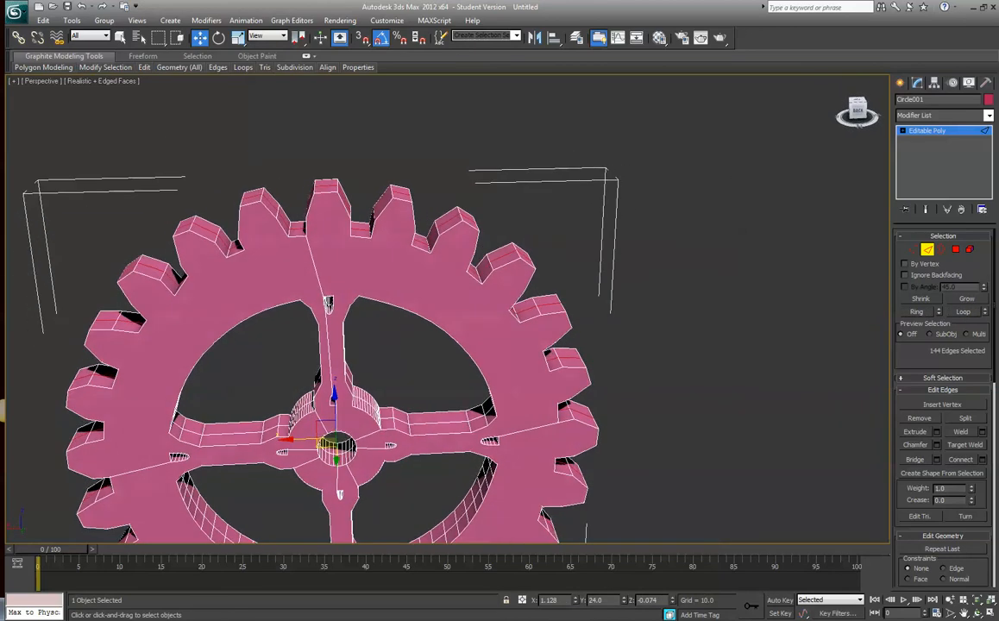
- Scale the selected middle edge loop uniformly outward to form a raised ridge around the teeth, and clear the selection
key("s")
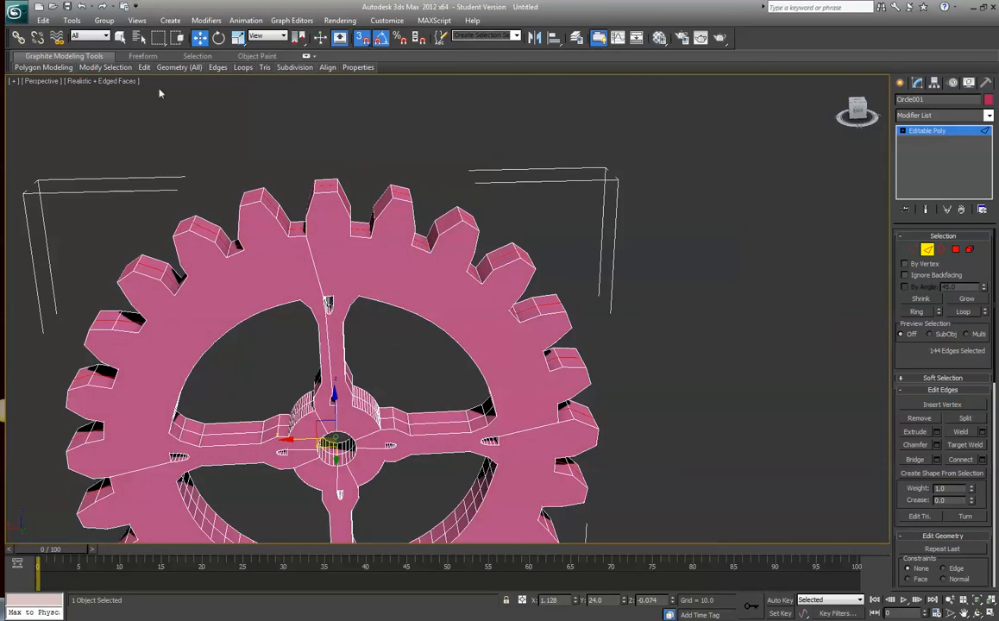
left_click(238, 37)
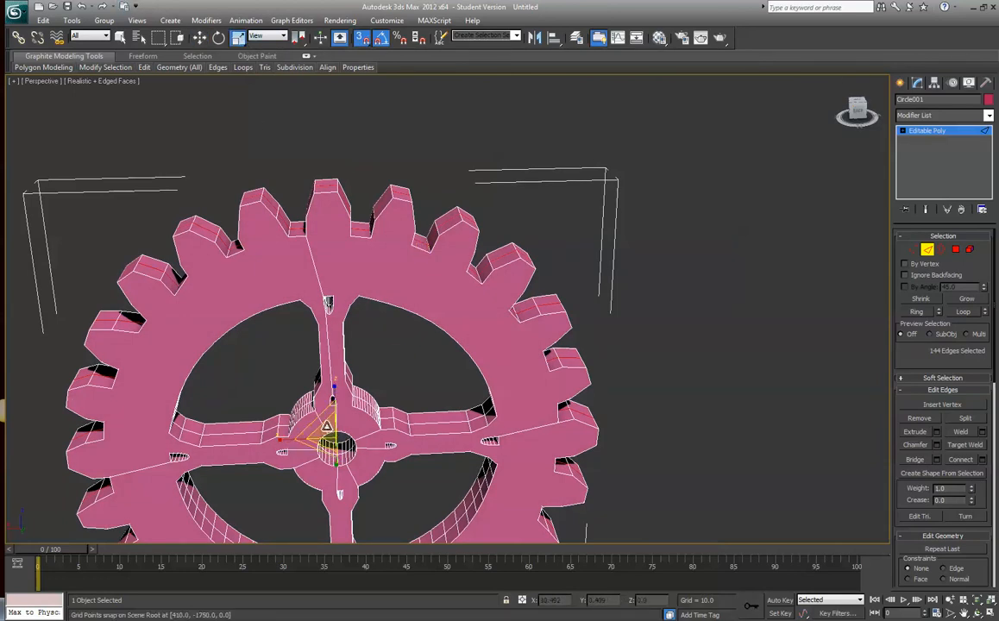
left_click_drag(322, 427, 321, 425)
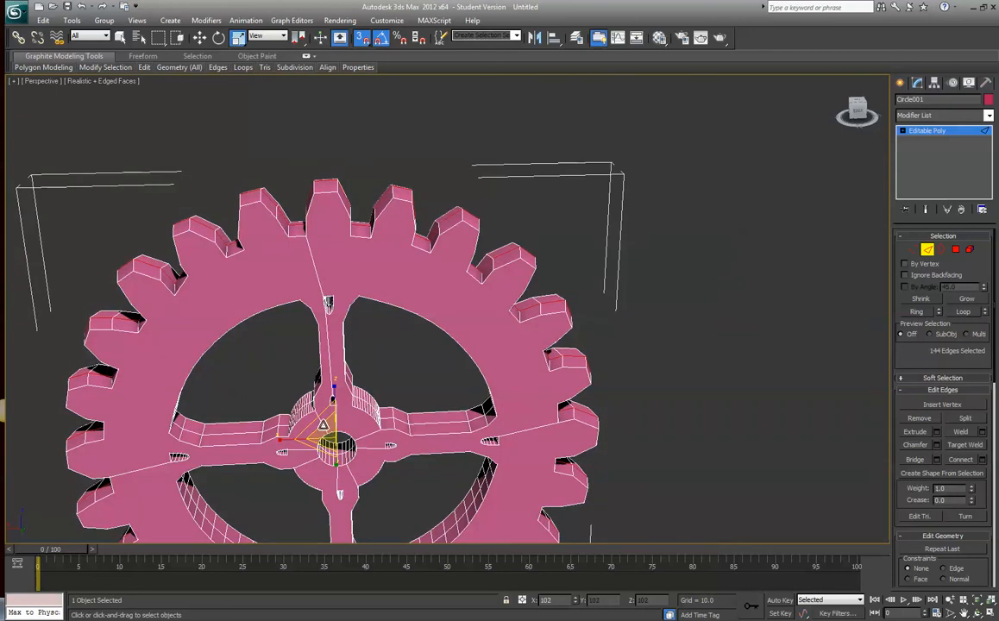
left_click_drag(323, 425, 321, 423)
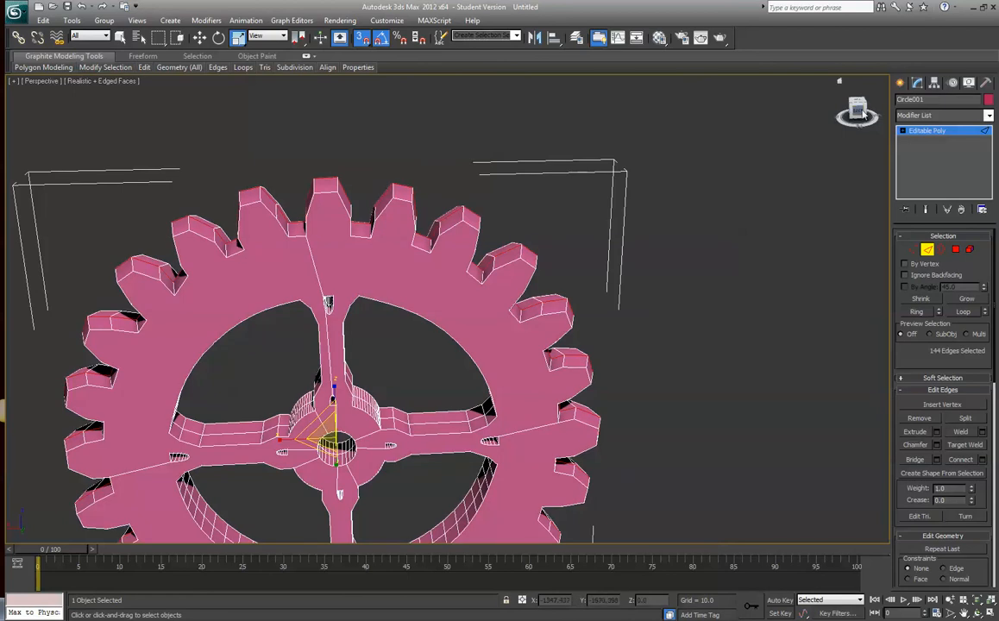
left_click_drag(857, 112, 839, 119)
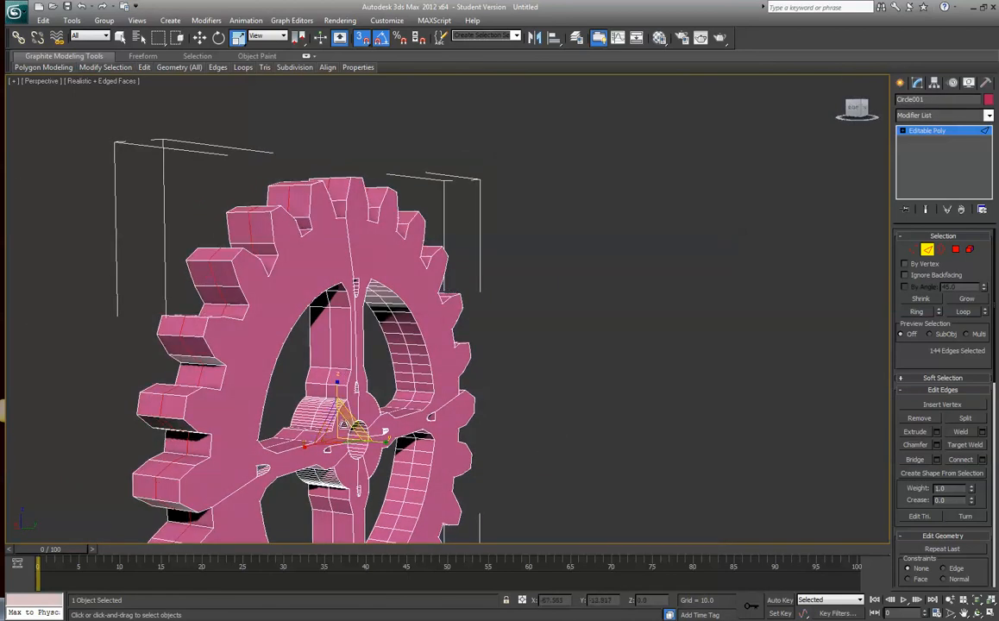
left_click_drag(344, 429, 345, 428)
left_click(584, 314)
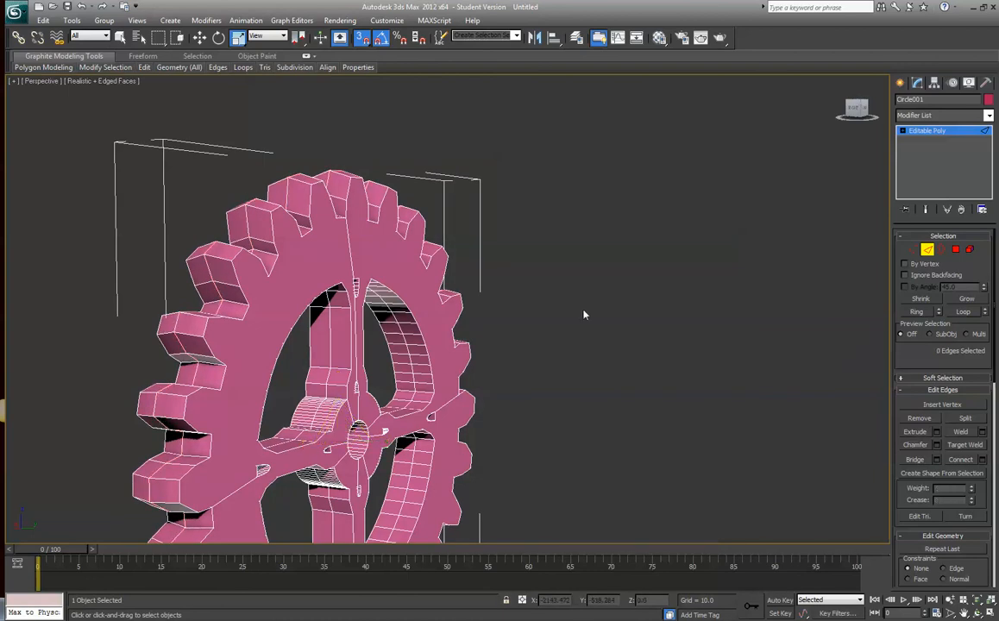
- Try to select the edge loops around the gear's spoke opening and center hole
left_click(937, 256)
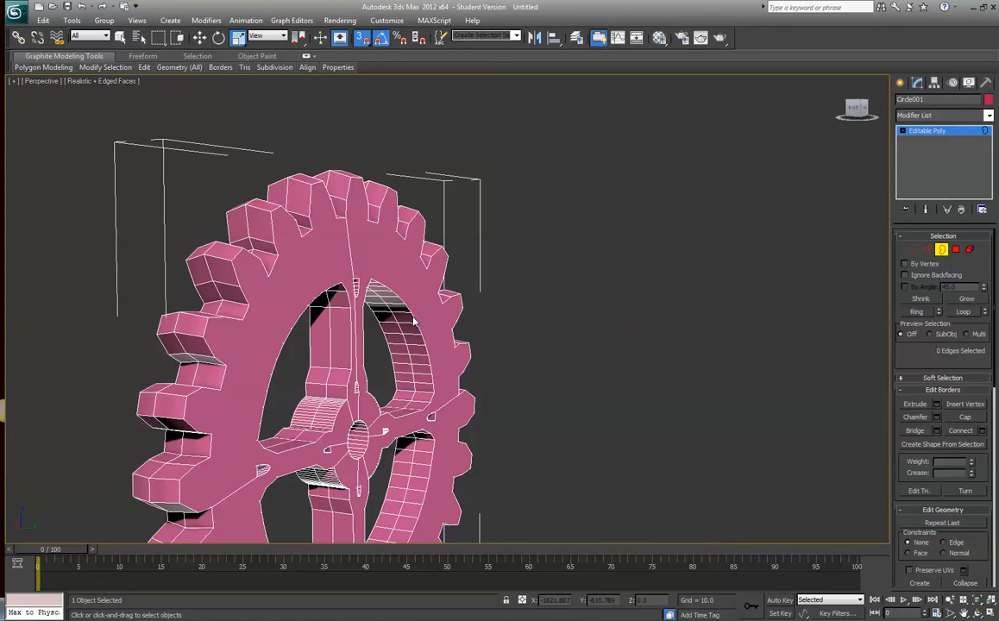
middle_click_drag(363, 335, 459, 260)
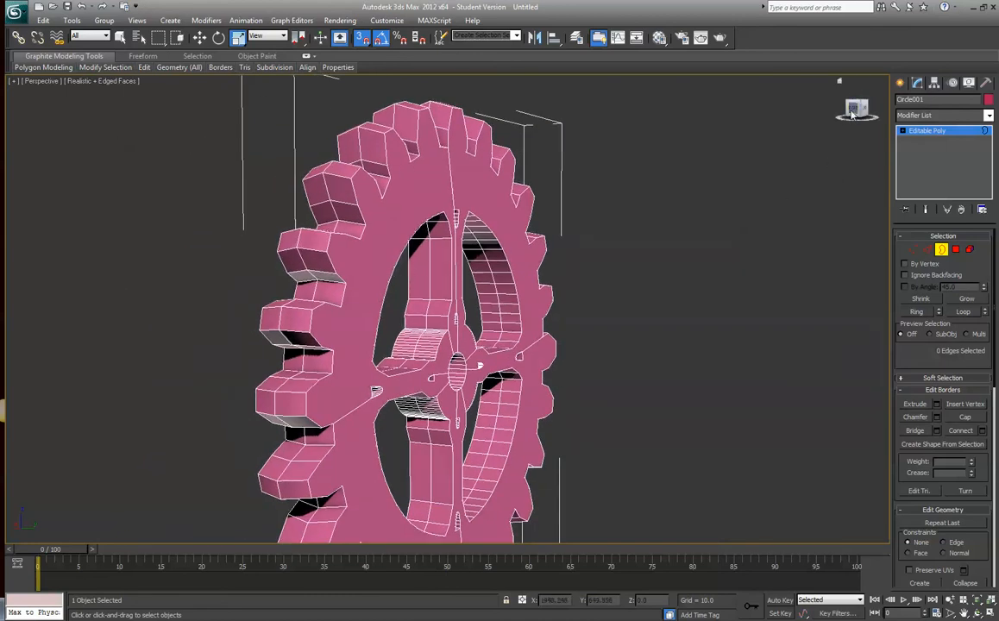
left_click_drag(852, 112, 432, 252)
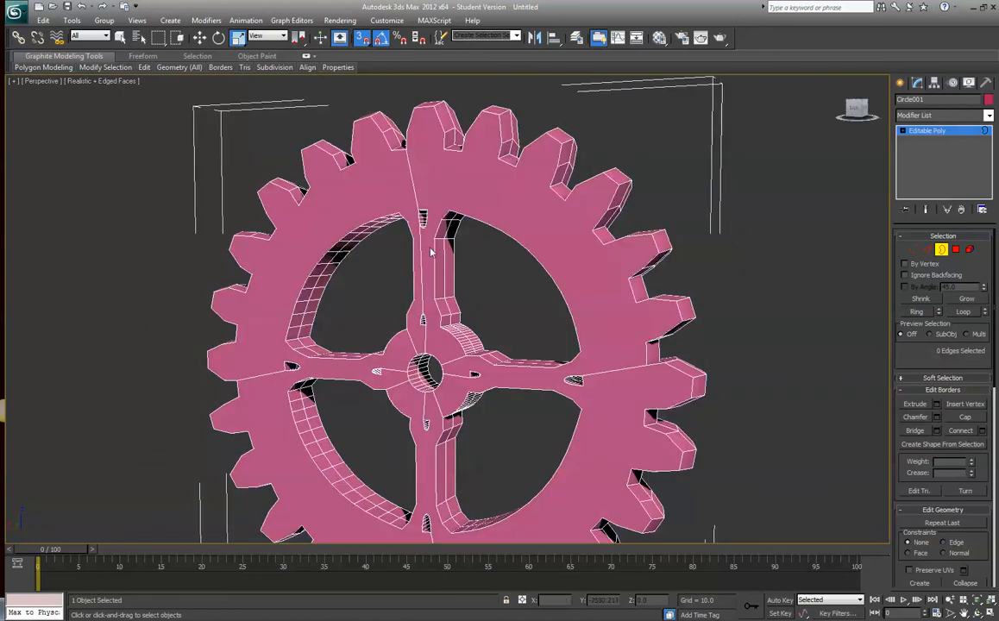
key("2")
left_click(336, 245)
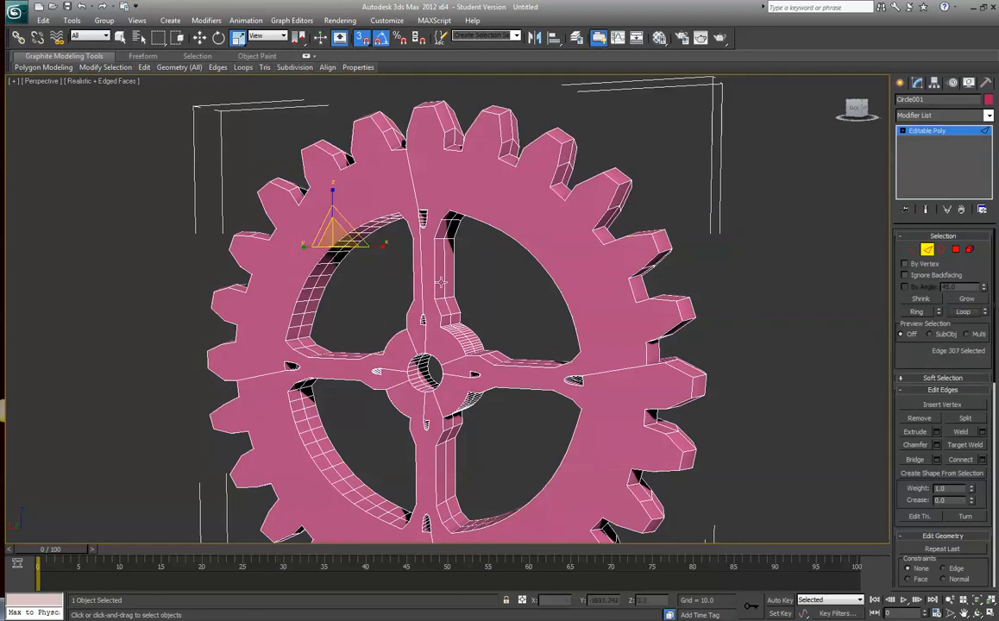
left_click(719, 297)
scroll(492, 296, "up", 5)
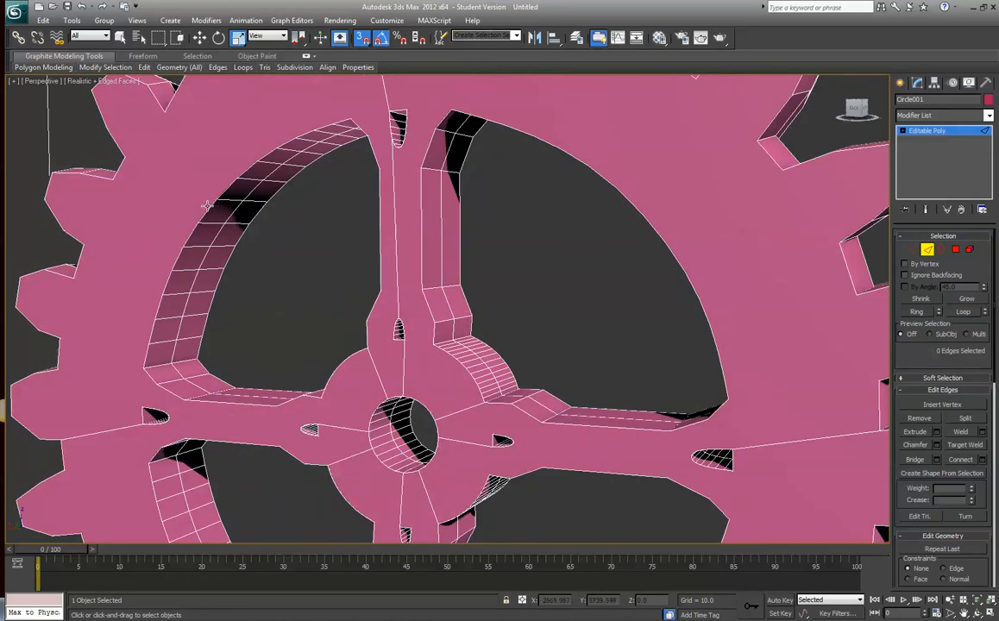
left_click(206, 206)
left_click(973, 313)
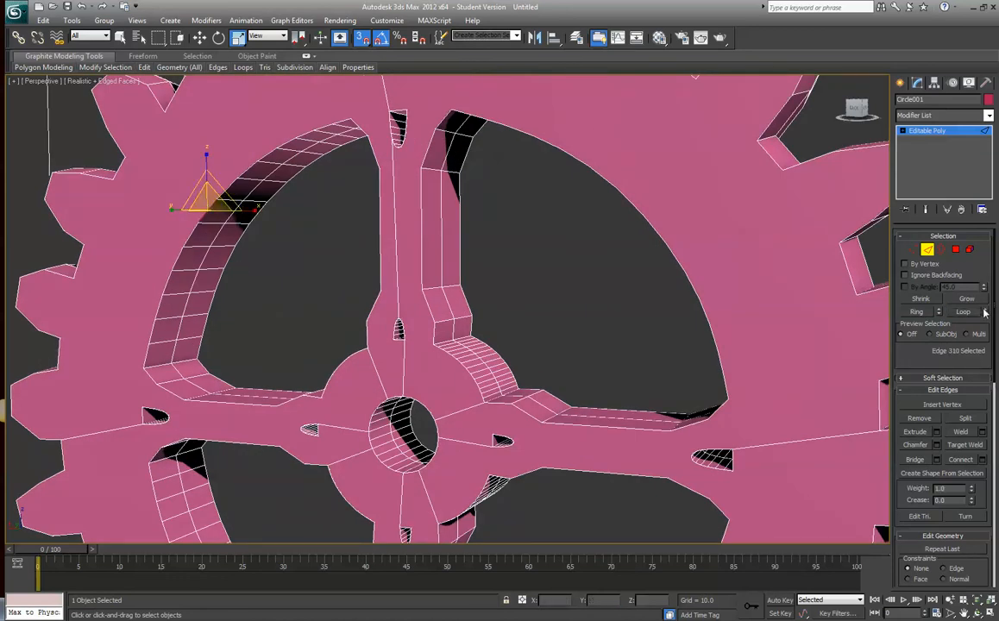
left_click(429, 408)
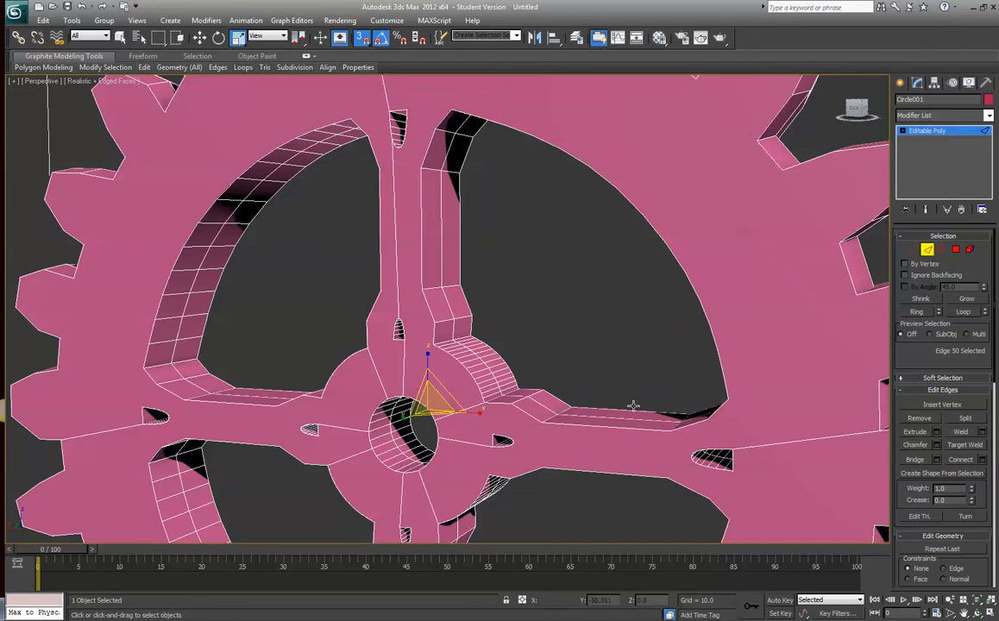
- Try picking an edge on the spoke opening's rim from another angle, and clear the selection
left_click_drag(856, 106, 899, 108)
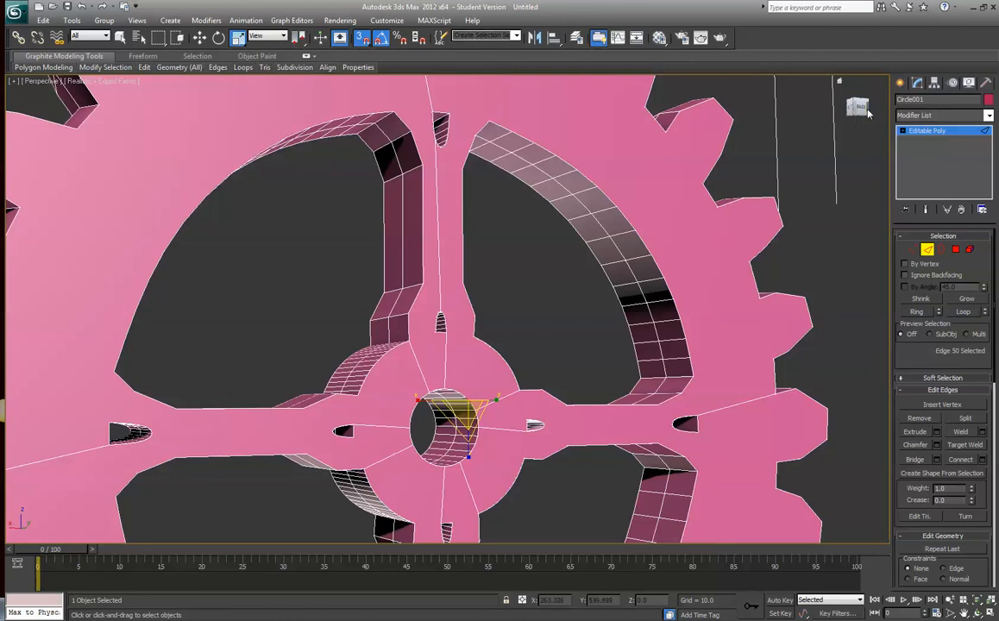
left_click_drag(854, 108, 860, 108)
scroll(520, 212, "down", 3)
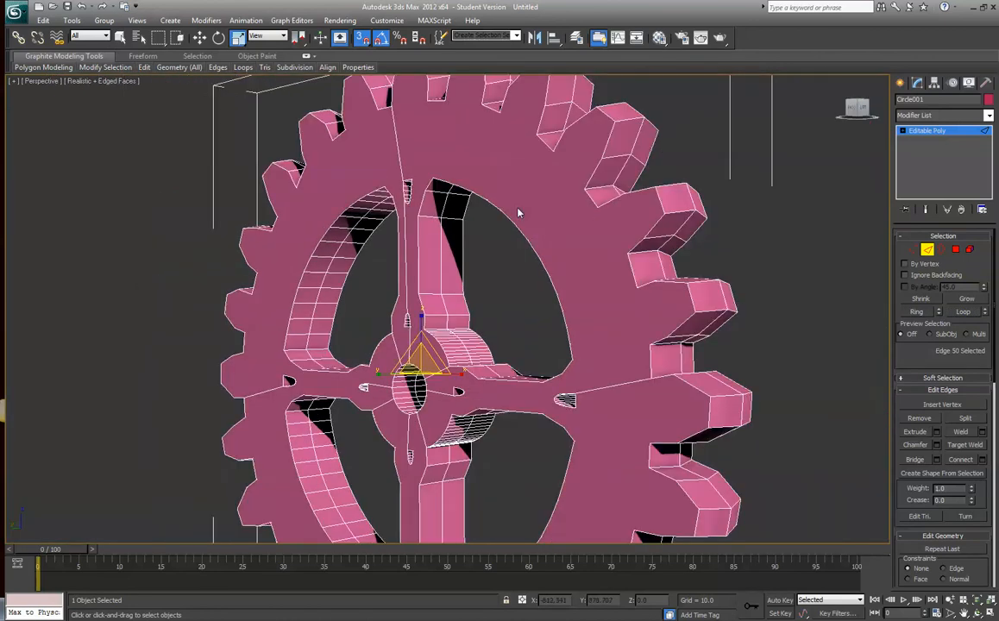
left_click(518, 227)
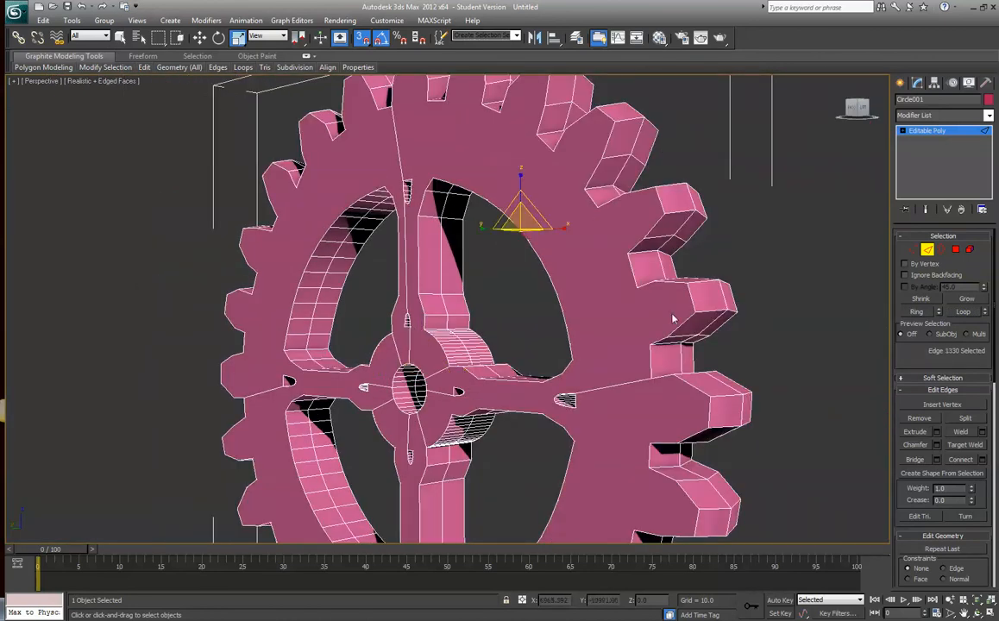
left_click(781, 292)
scroll(479, 227, "down", 3)
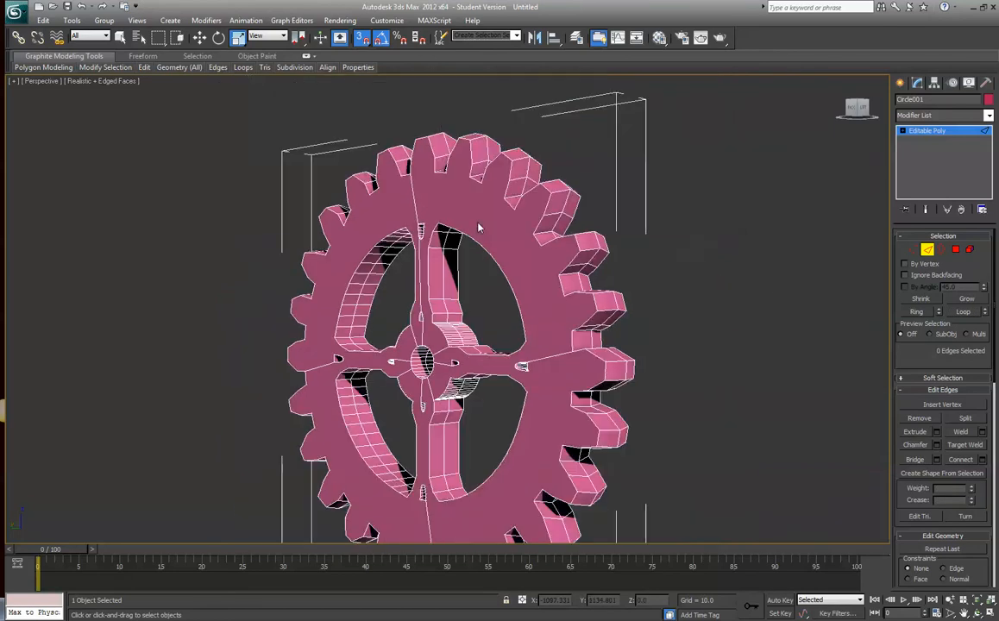
- Restore the four-viewport layout and set edge selection to window mode with a lasso region
key("alt+w")
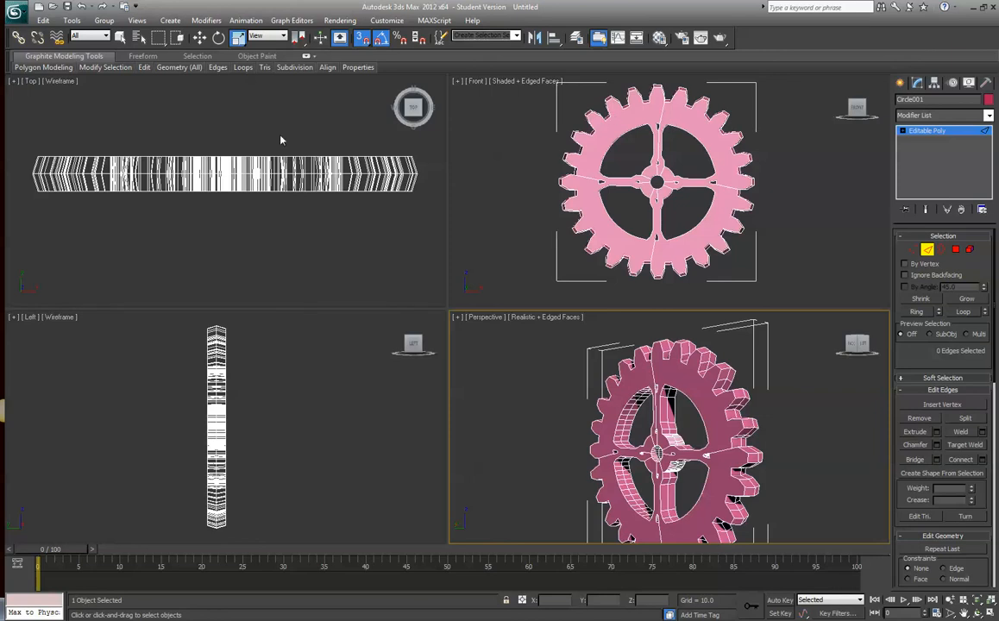
left_click(180, 38)
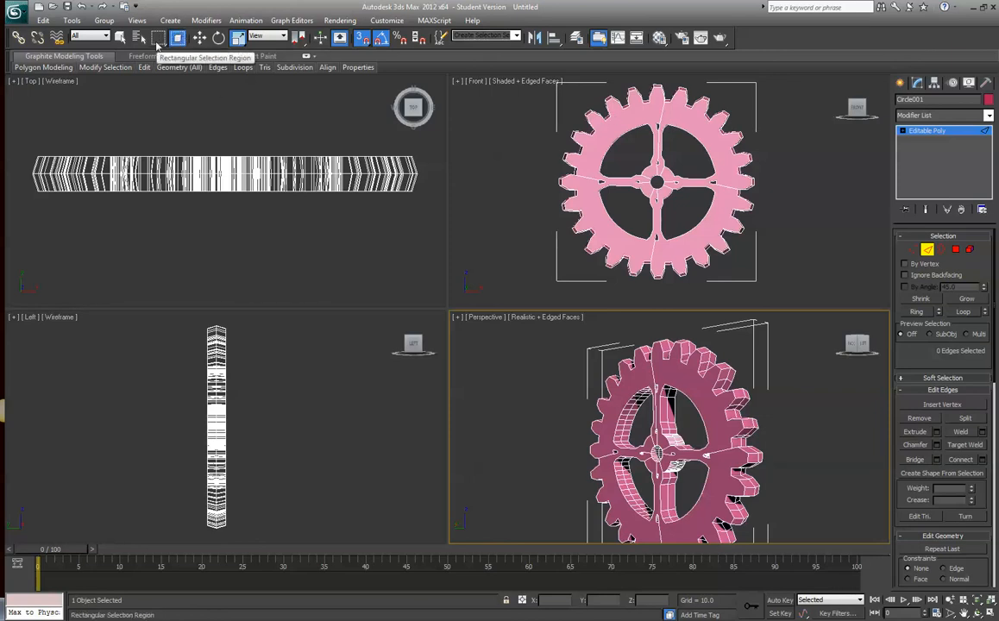
left_click_drag(157, 37, 159, 110)
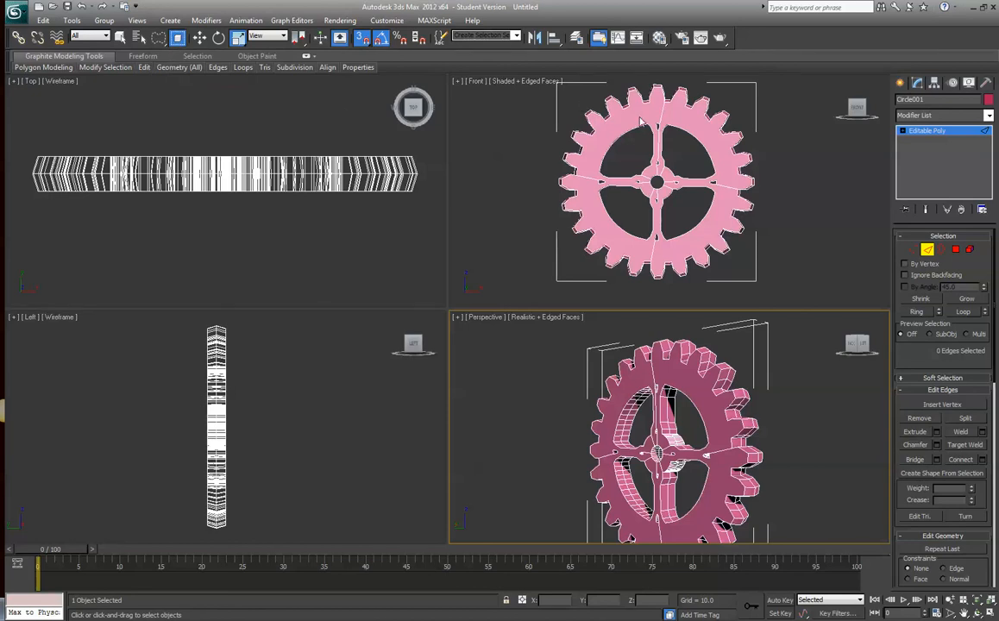
- Try lasso-selecting all edges inside the gear's toothed rim in the front view, and clear the selection
left_click_drag(640, 121, 595, 207)
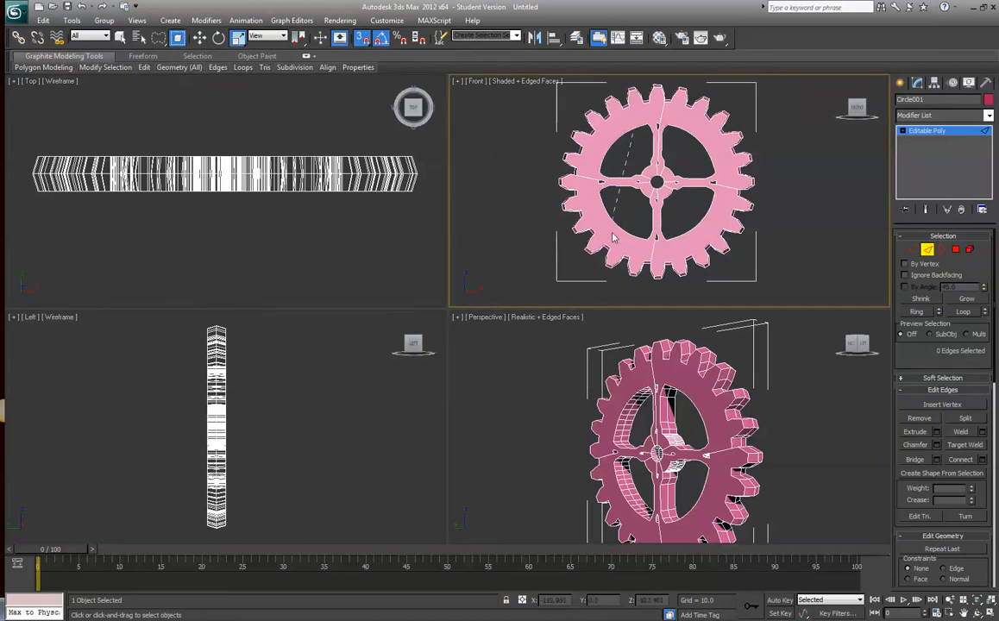
left_click_drag(678, 258, 717, 221)
left_click_drag(657, 124, 655, 122)
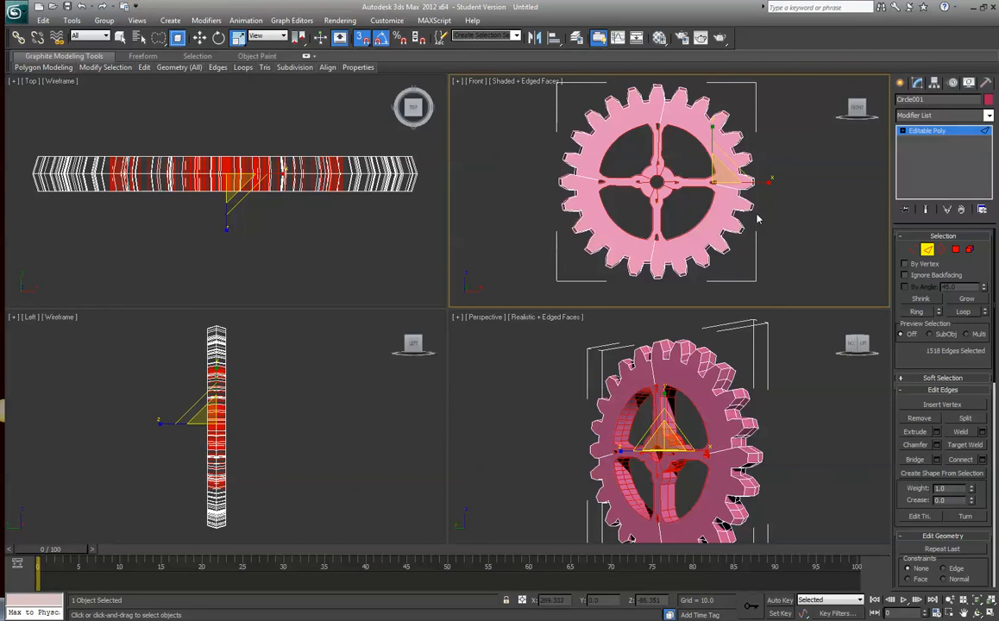
key("z")
mouse_move(856, 108)
left_mouse_down()
mouse_move(849, 114)
mouse_move(884, 125)
mouse_move(847, 103)
mouse_move(849, 114)
left_mouse_up()
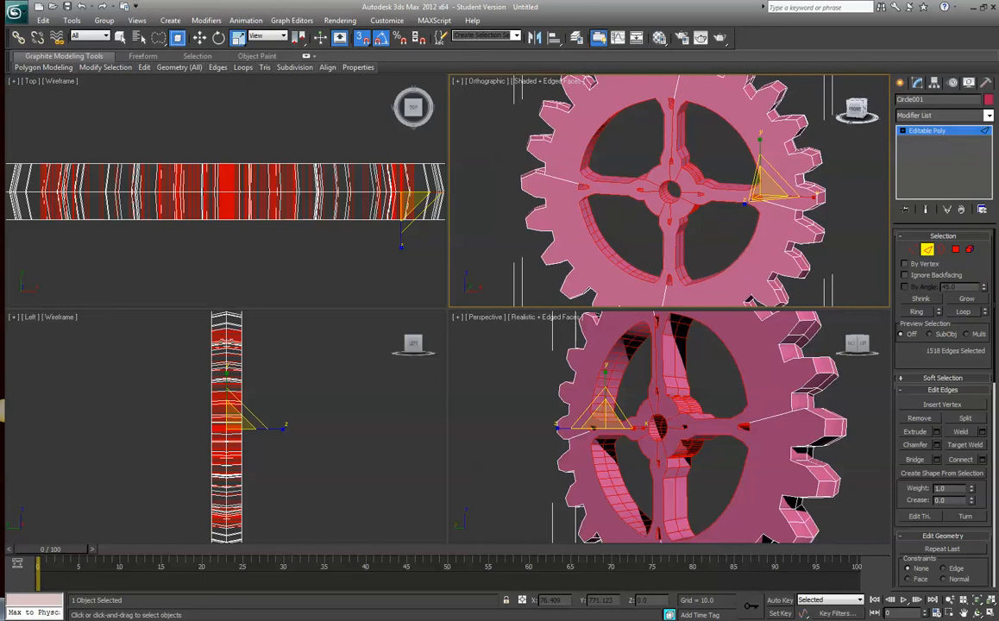
left_click(293, 252)
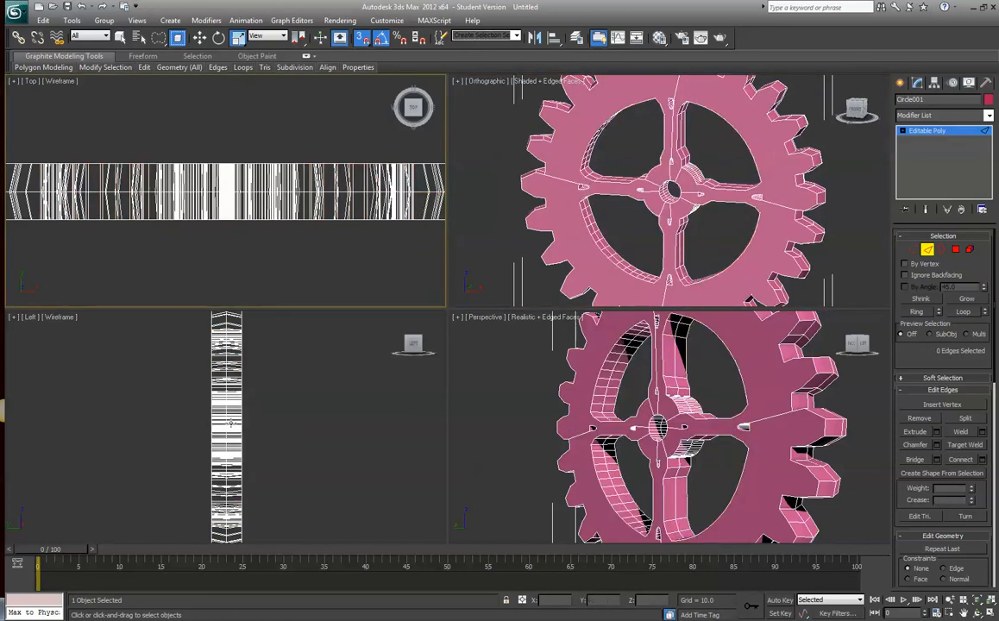
- Try lasso-selecting the edges along one flat face of the gear in the left view, and clear the selection
left_click(259, 331)
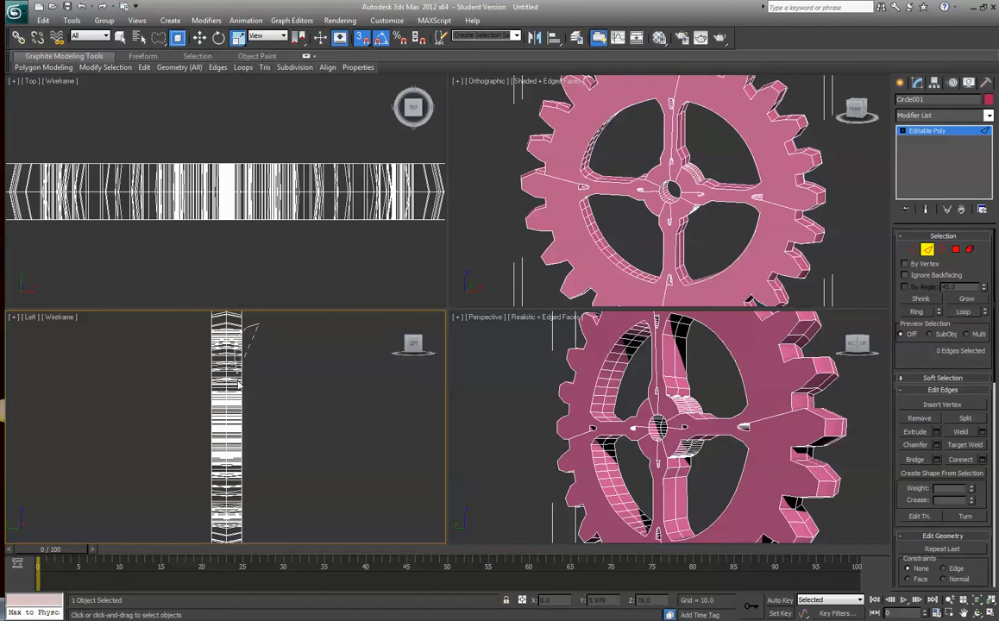
mouse_move(238, 384)
left_mouse_down()
mouse_move(256, 517)
mouse_move(248, 350)
mouse_move(234, 321)
left_mouse_up()
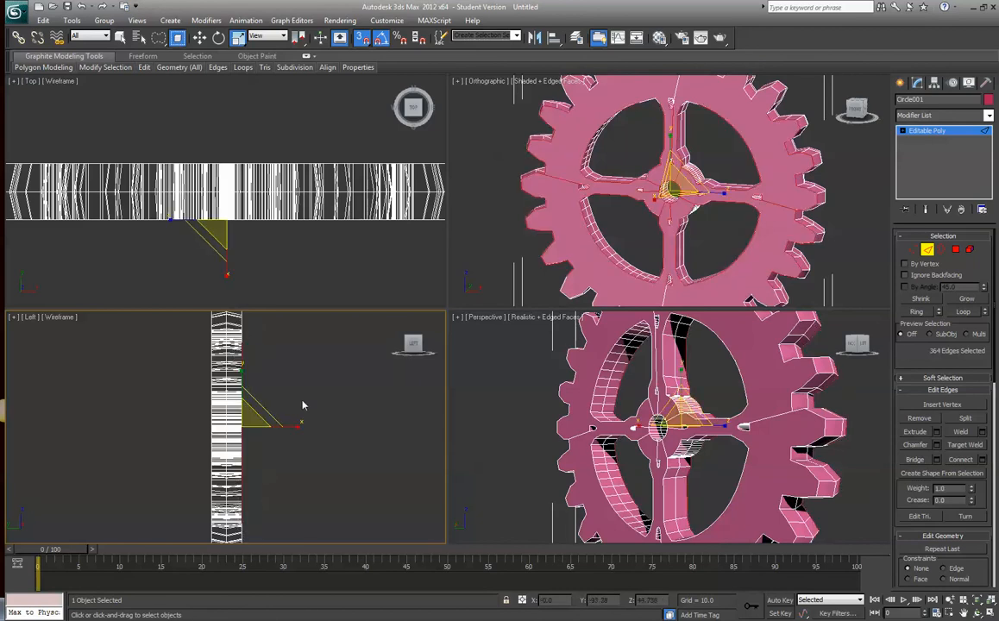
left_click(842, 102)
- Lasso-select all edges of the gear's center hole and frame them closely in the viewports
left_click_drag(852, 106, 815, 113)
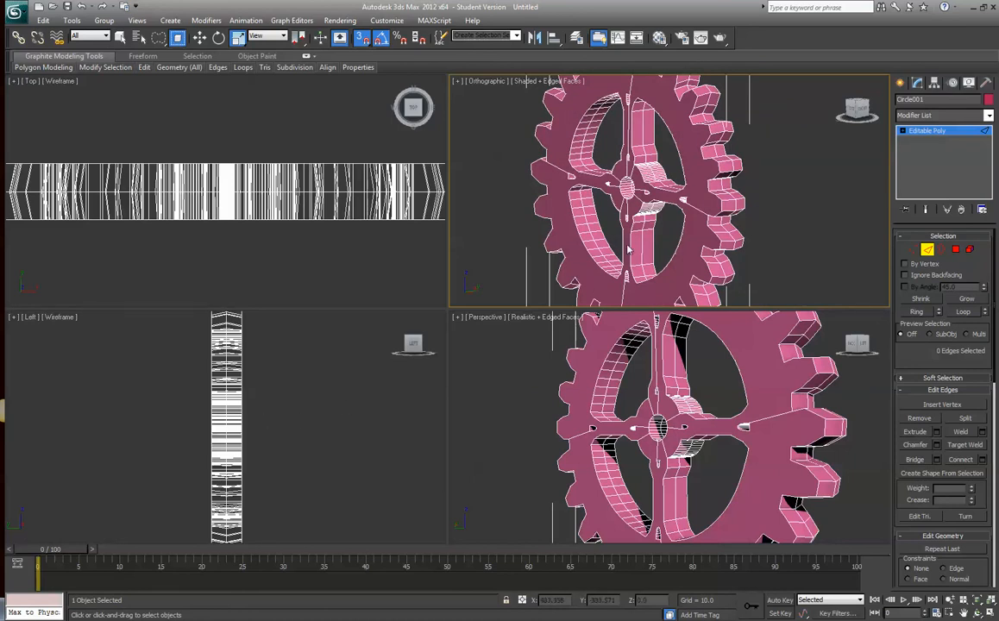
scroll(628, 248, "up", 5)
left_click_drag(848, 109, 875, 110)
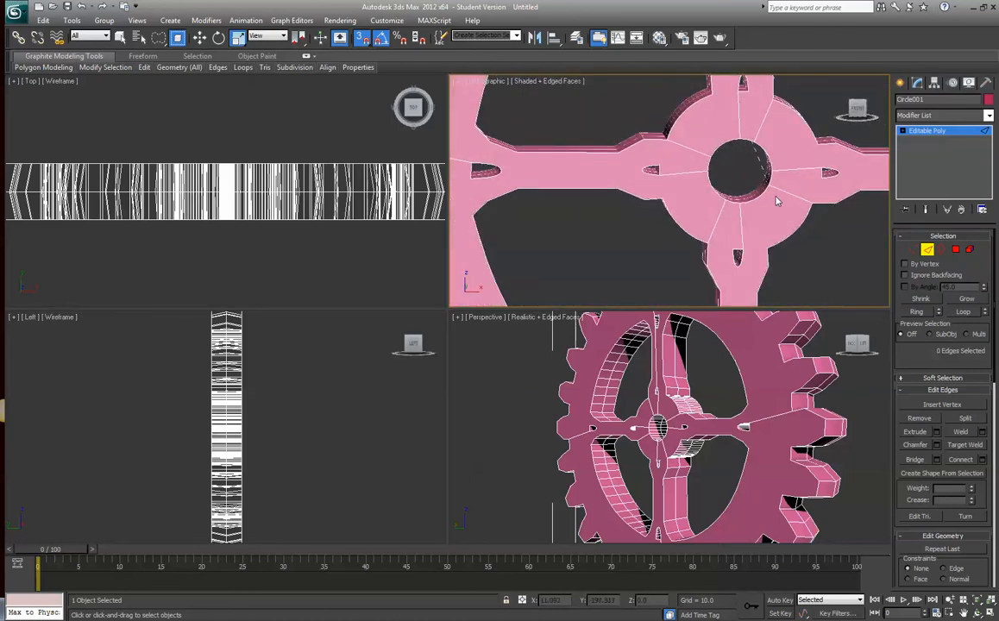
double_click(729, 131)
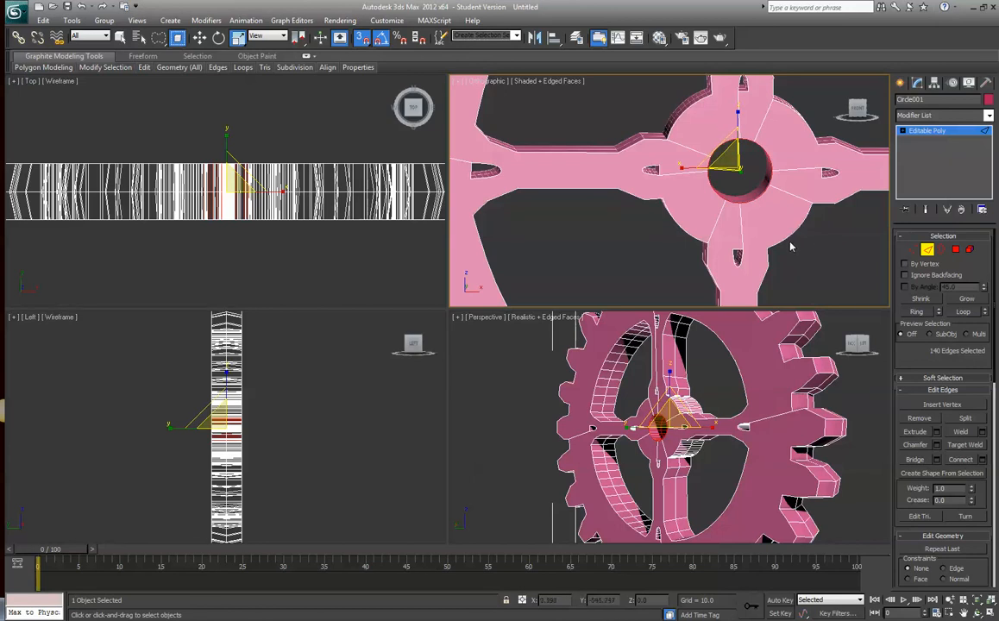
key("z")
mouse_move(854, 116)
left_mouse_down()
mouse_move(864, 129)
mouse_move(858, 116)
left_mouse_up()
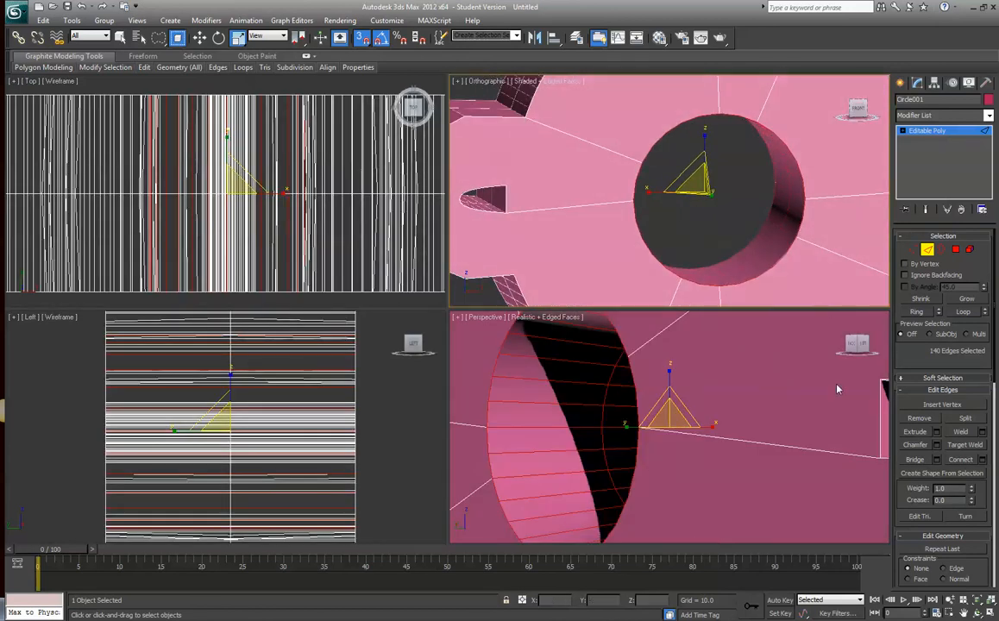
- Try to chamfer the selected center-hole edges by 1.0 with 1 segment
left_click(936, 444)
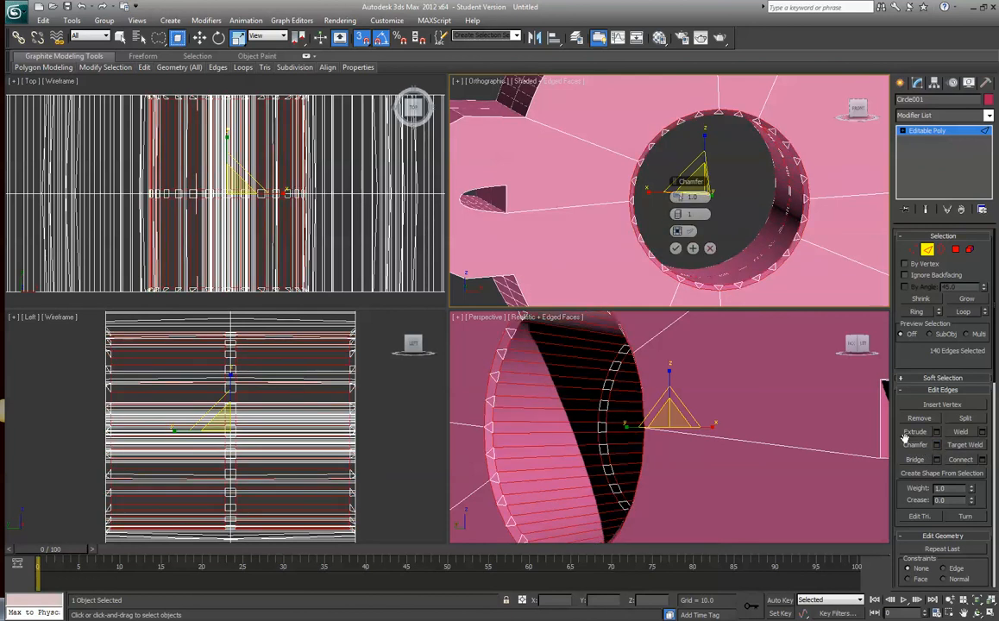
left_click(860, 109)
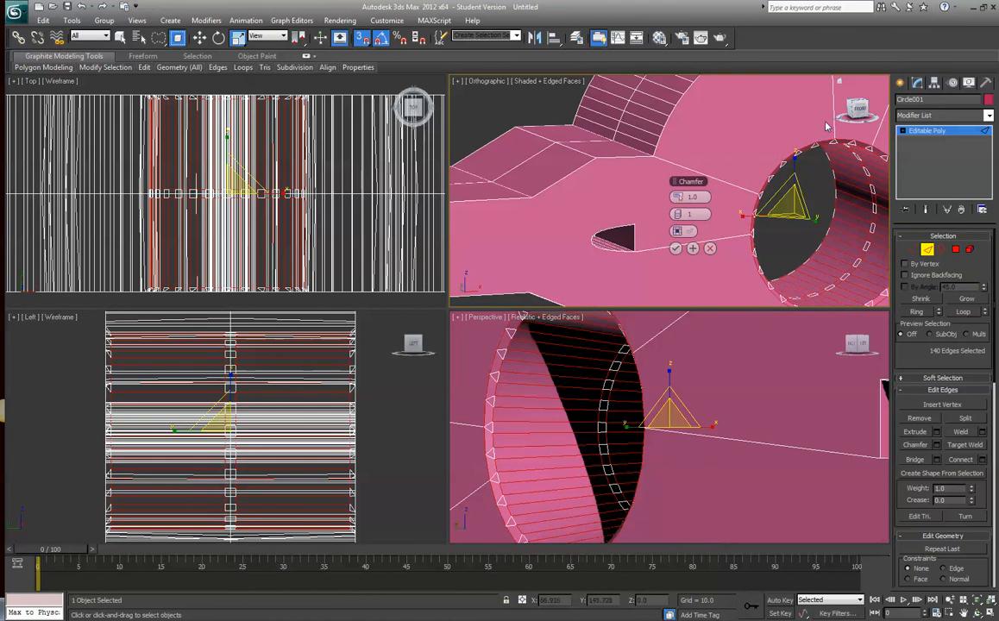
key("z")
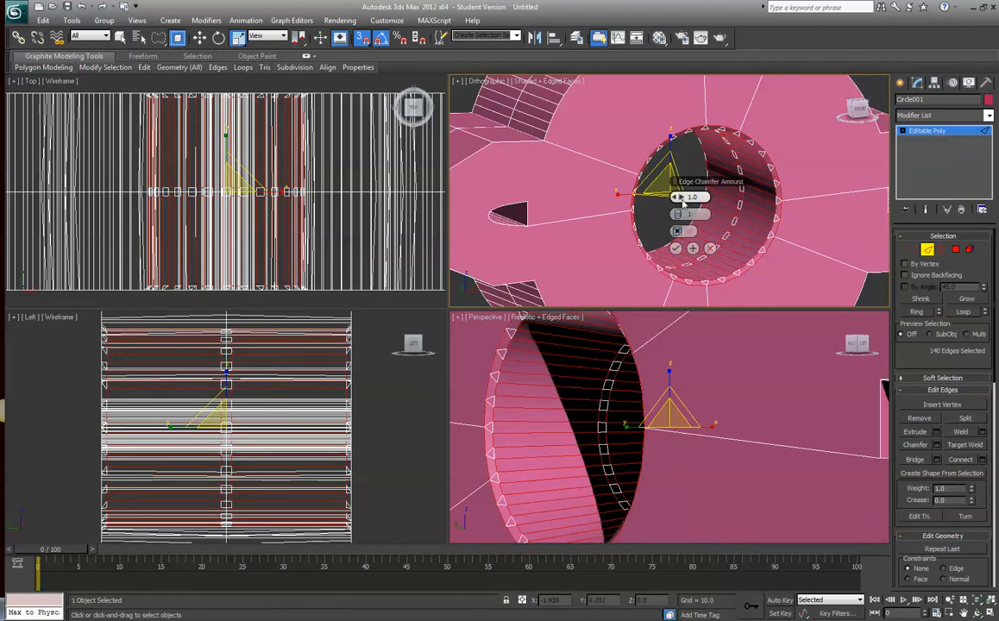
left_click_drag(682, 202, 678, 196)
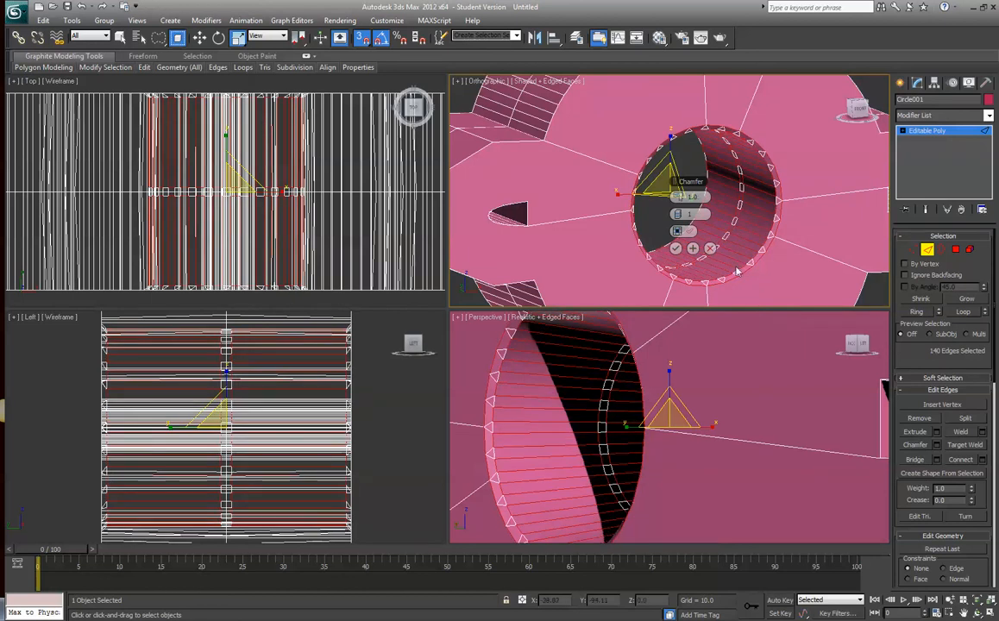
left_click(709, 248)
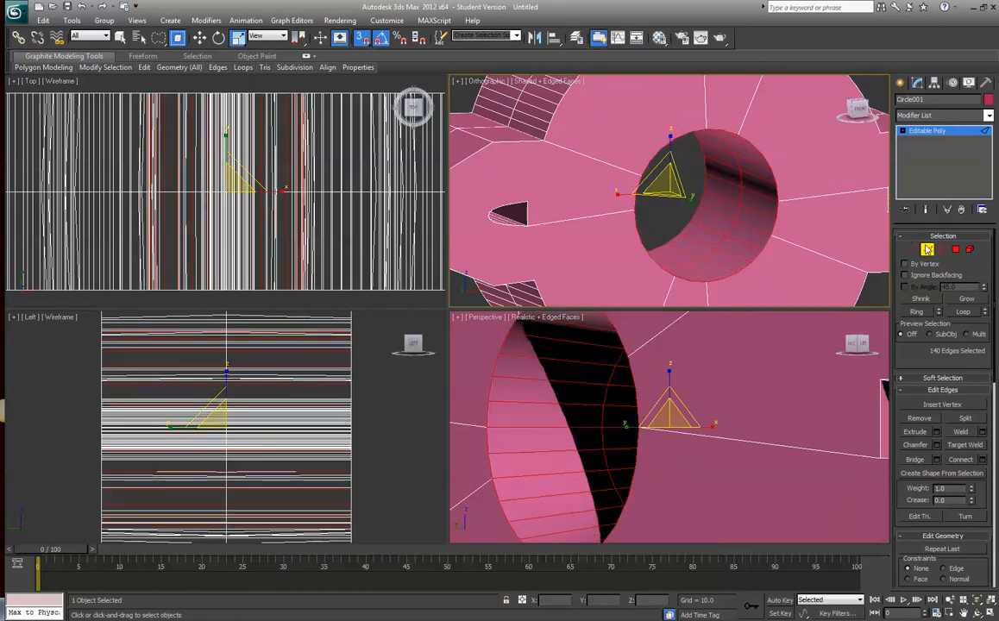
- Exit edge editing on the gear and switch the orthographic viewport to the Front view
key("2")
right_click(773, 177)
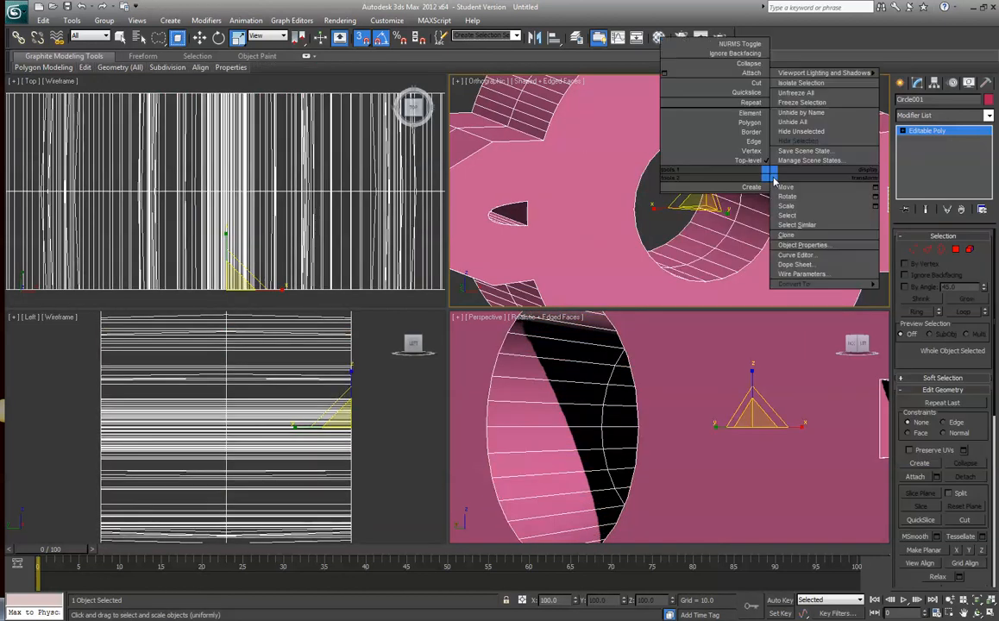
left_click(675, 222)
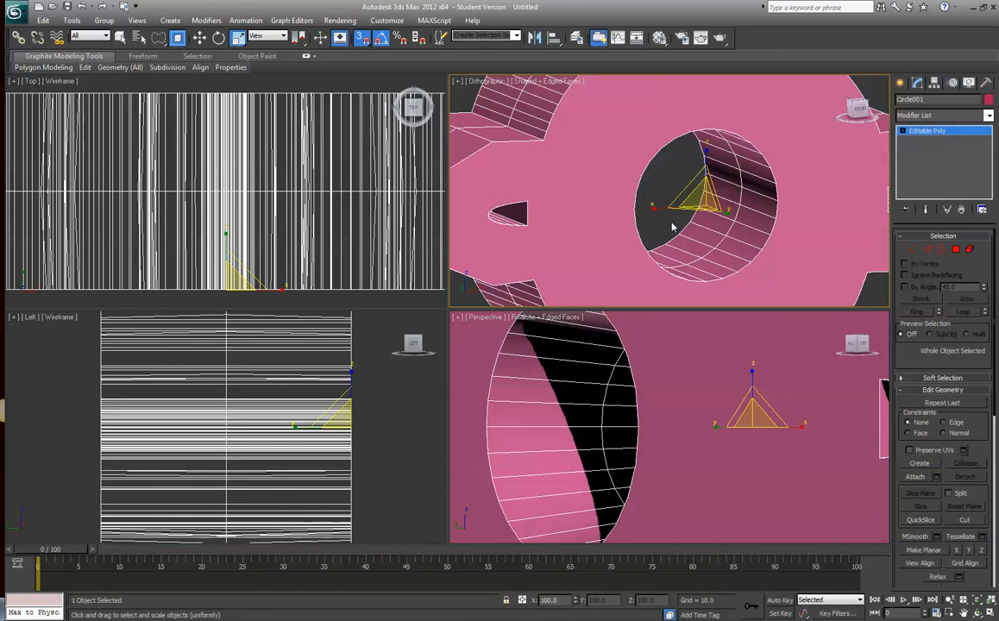
left_click(743, 185)
left_click(691, 100)
left_click(490, 81)
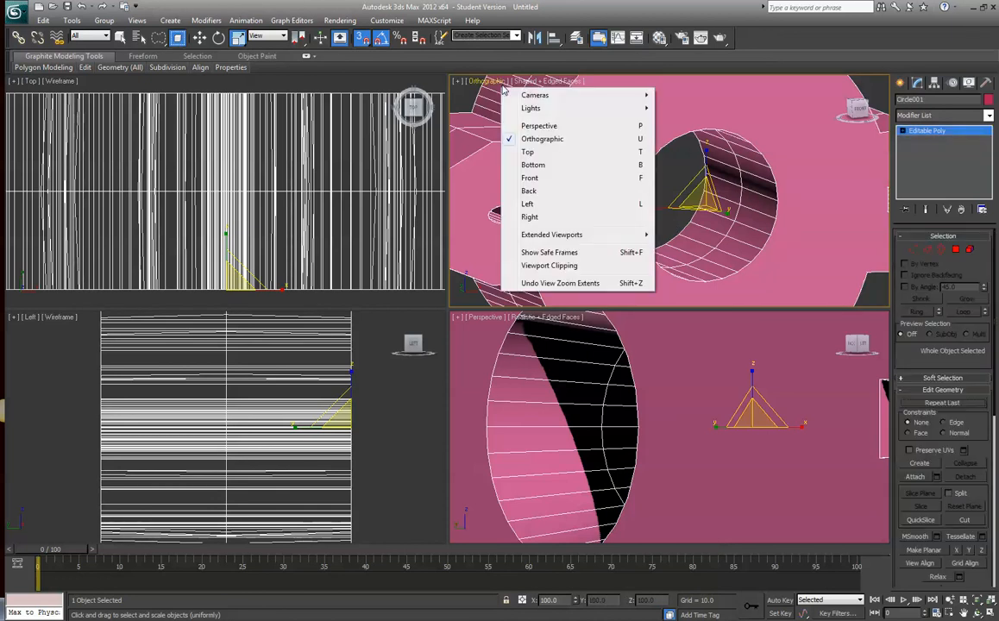
left_click(485, 177)
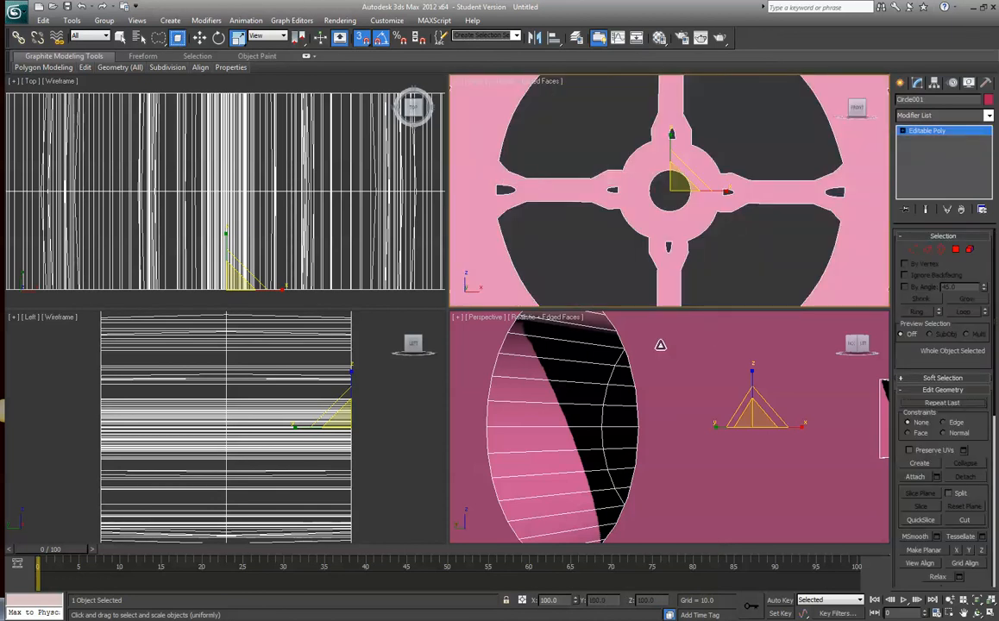
- Return to edge editing with the Move tool and clear the current edge selection in the maximized front view
left_click(927, 249)
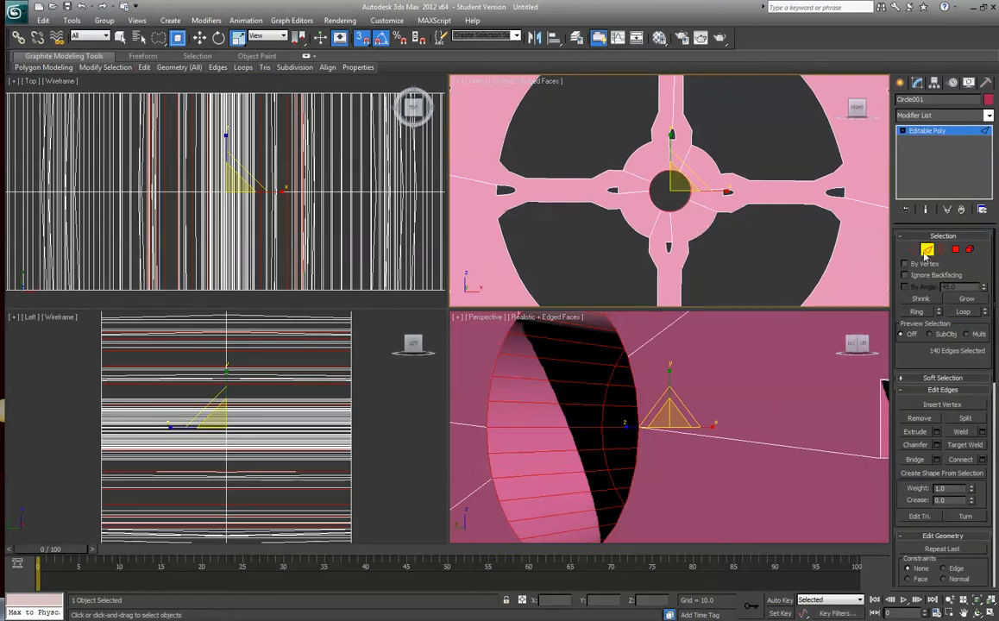
left_click(199, 38)
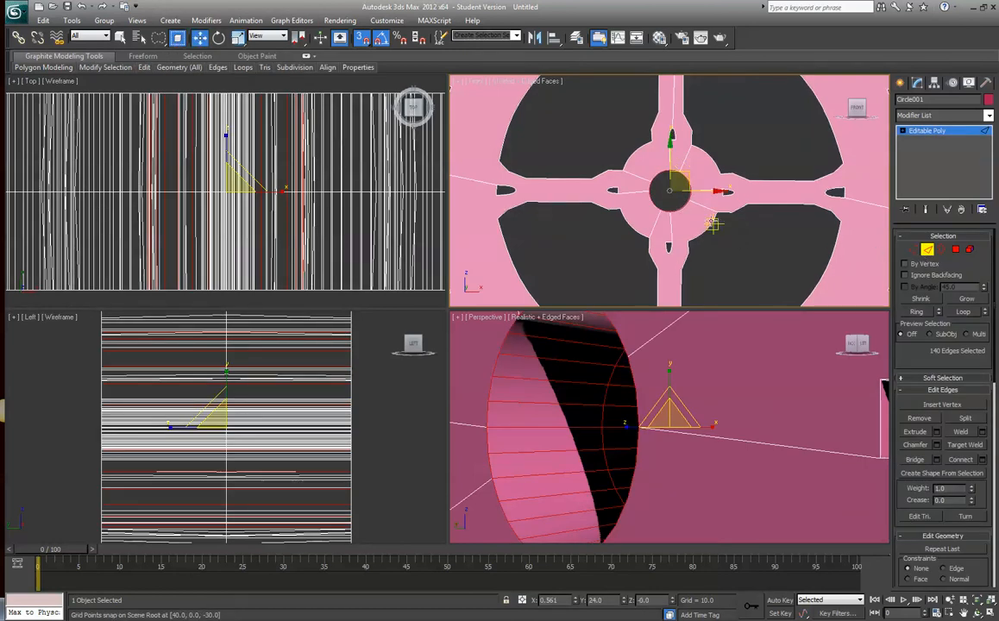
key("alt+w")
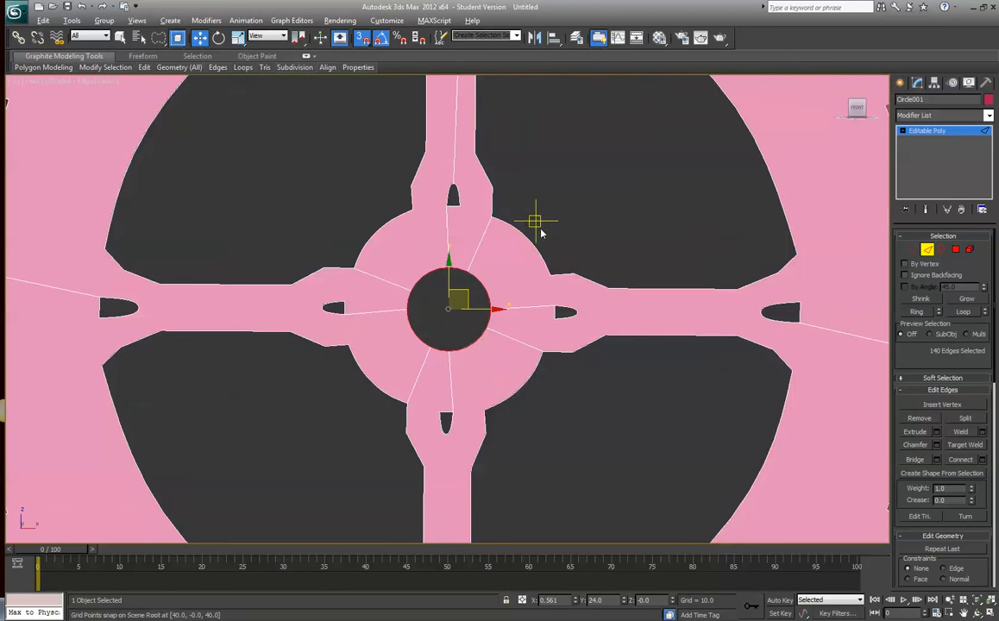
left_click(584, 228)
scroll(584, 231, "up", 2)
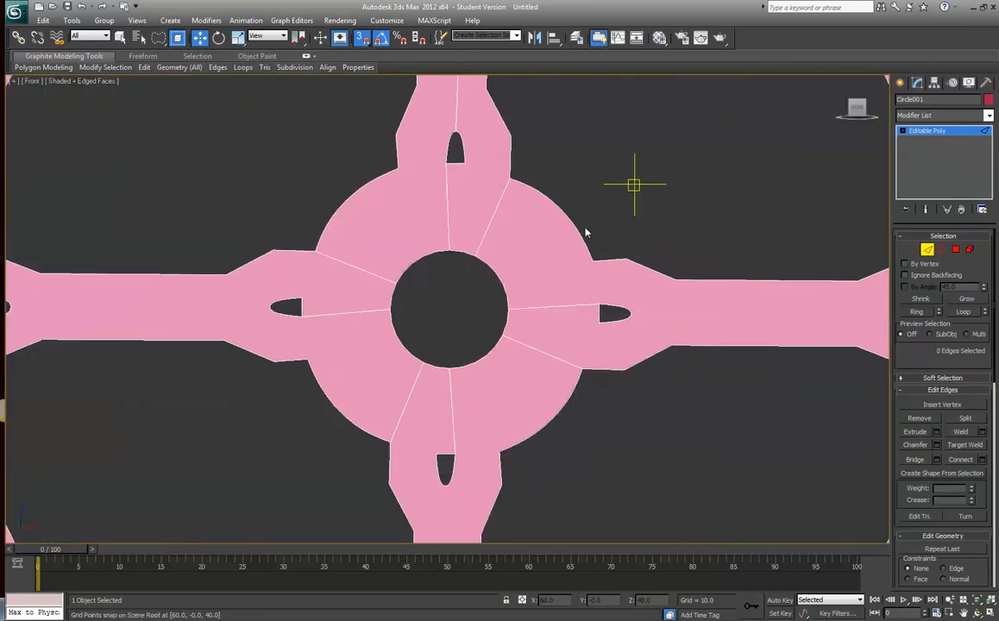
key("z")
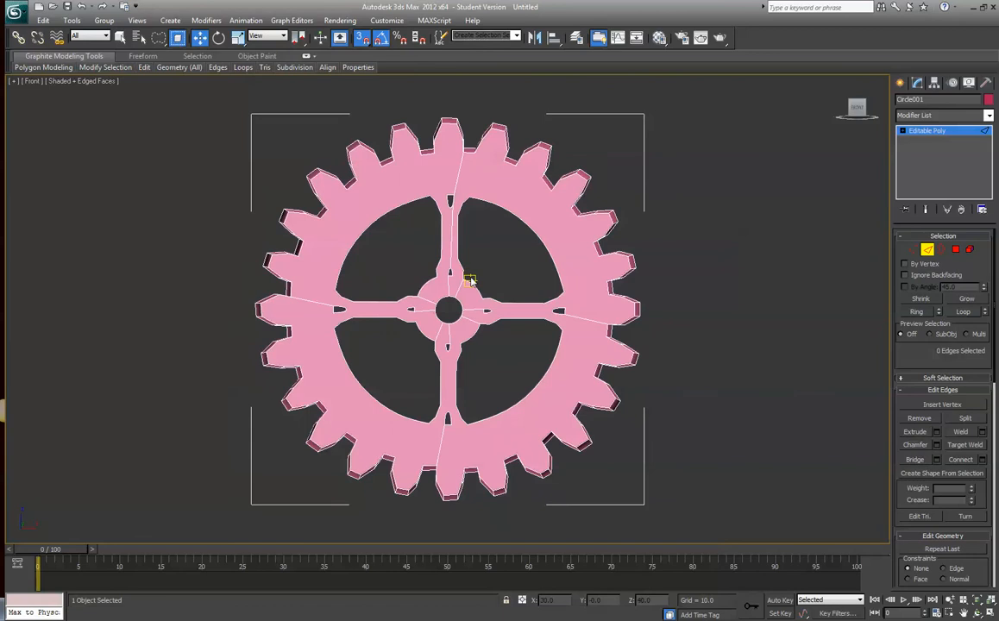
- Select the front rim edges along the right side of the gear's center hole one by one
scroll(470, 280, "up", 6)
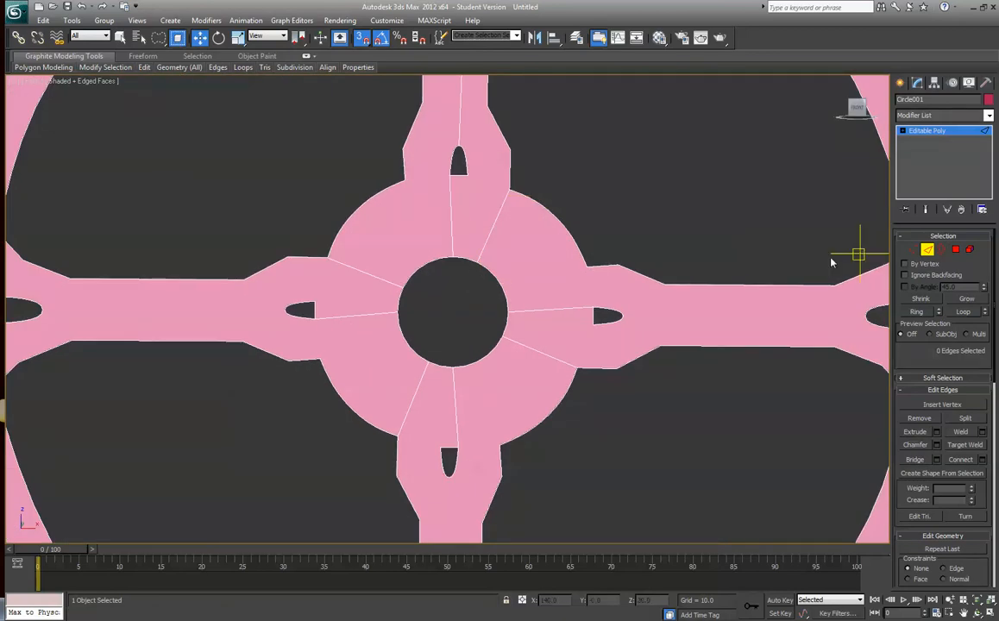
left_click(472, 266)
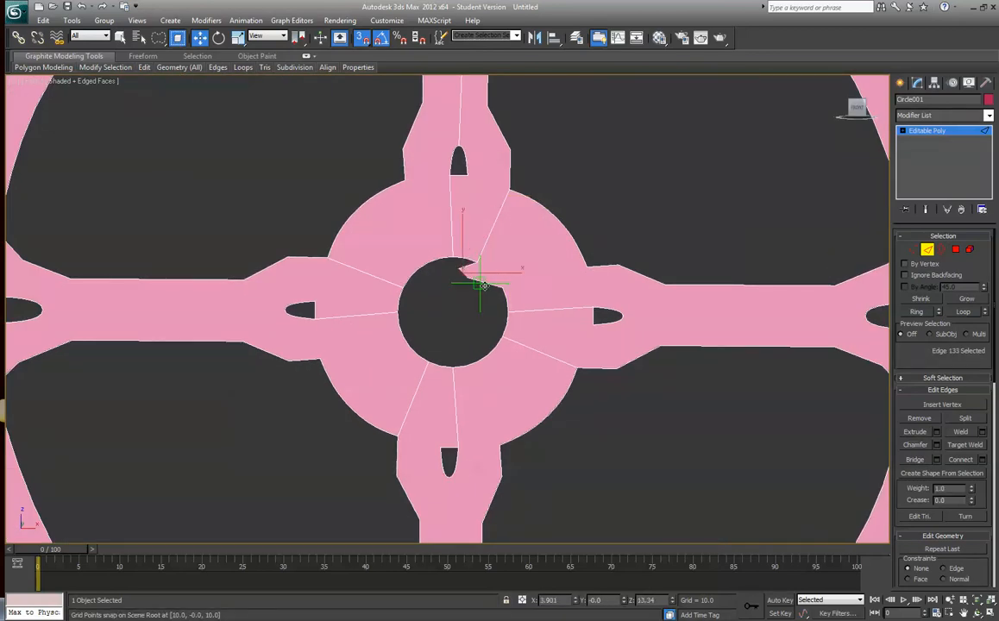
left_click_drag(482, 285, 499, 278)
left_click(500, 286, "ctrl")
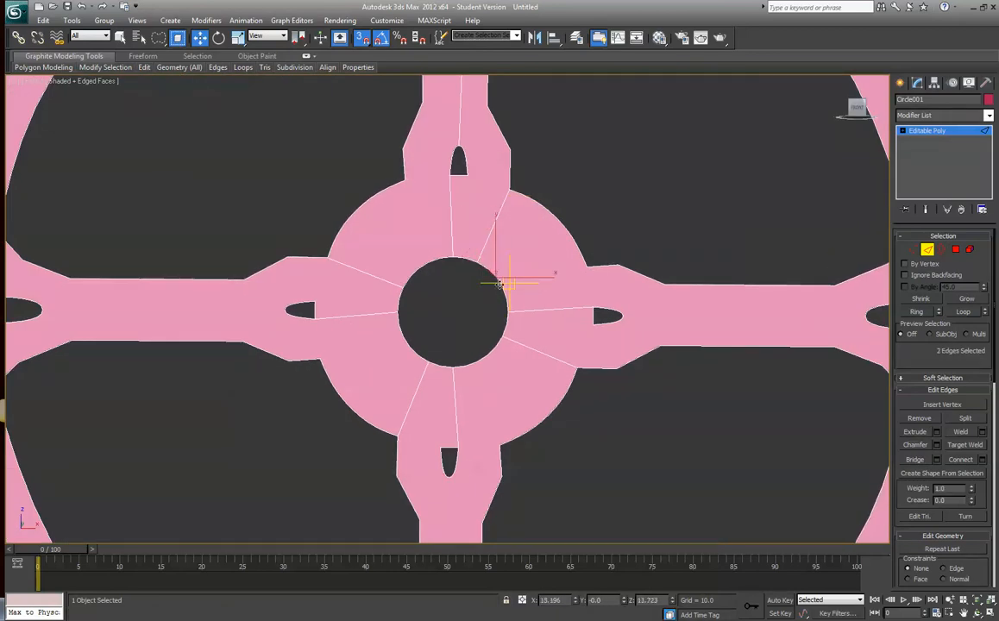
left_click(505, 299, "ctrl")
left_click(506, 320, "ctrl")
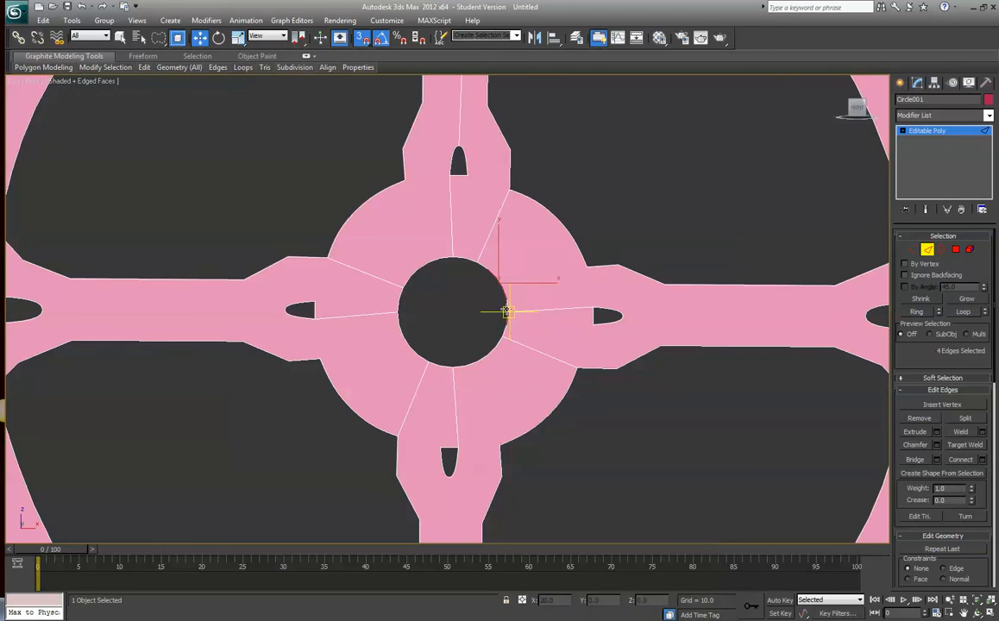
left_click(507, 312, "ctrl")
left_click(506, 336, "ctrl")
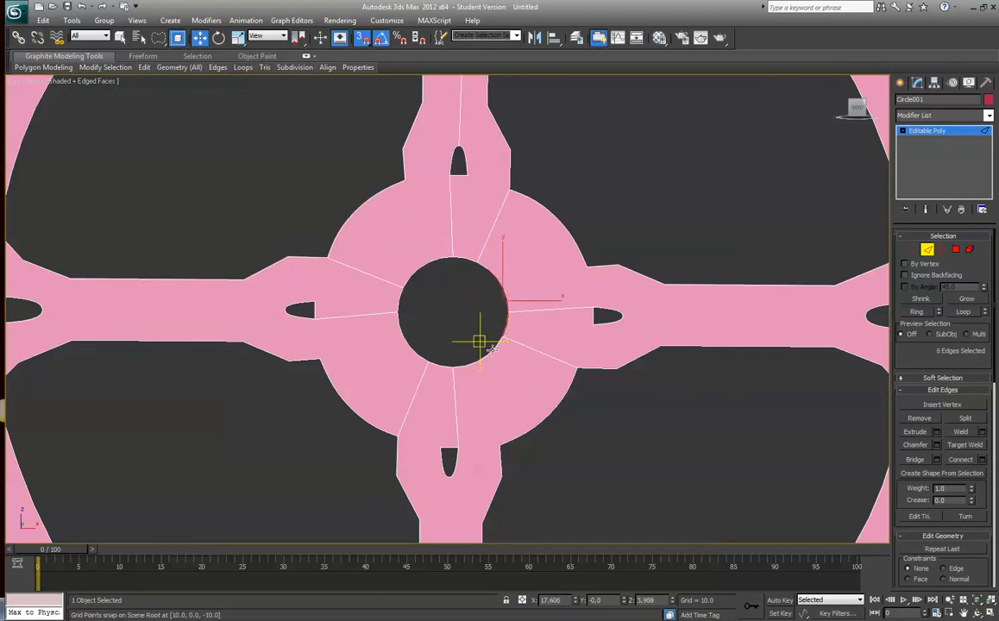
left_click(500, 342, "ctrl")
- Add the front rim edges along the lower arc of the center hole to the selection
scroll(543, 374, "up", 3)
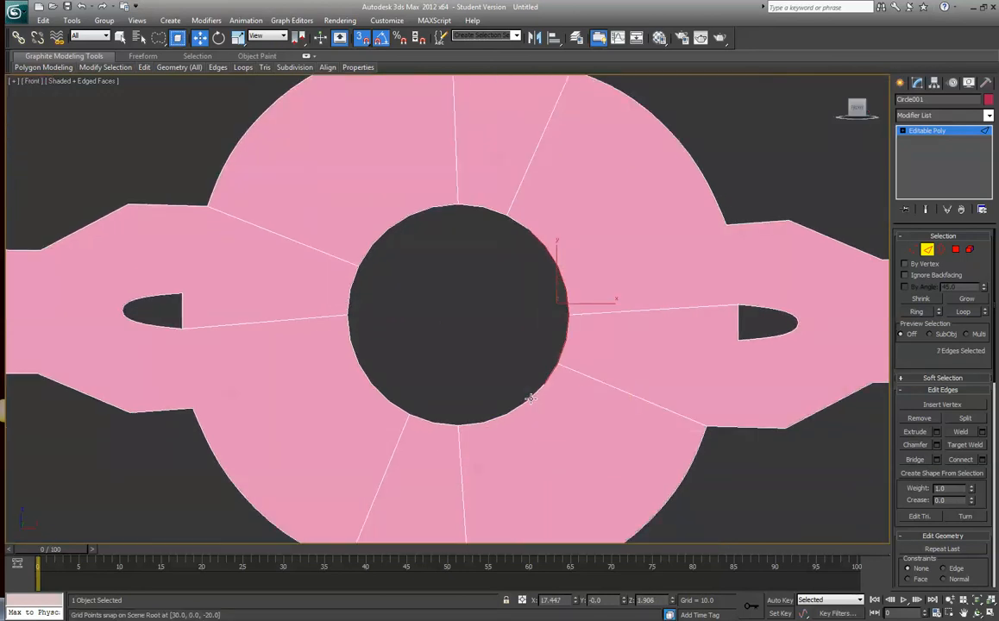
left_click(525, 401, "ctrl")
left_click(508, 413, "ctrl")
left_click(488, 420, "ctrl")
left_click(467, 425, "ctrl")
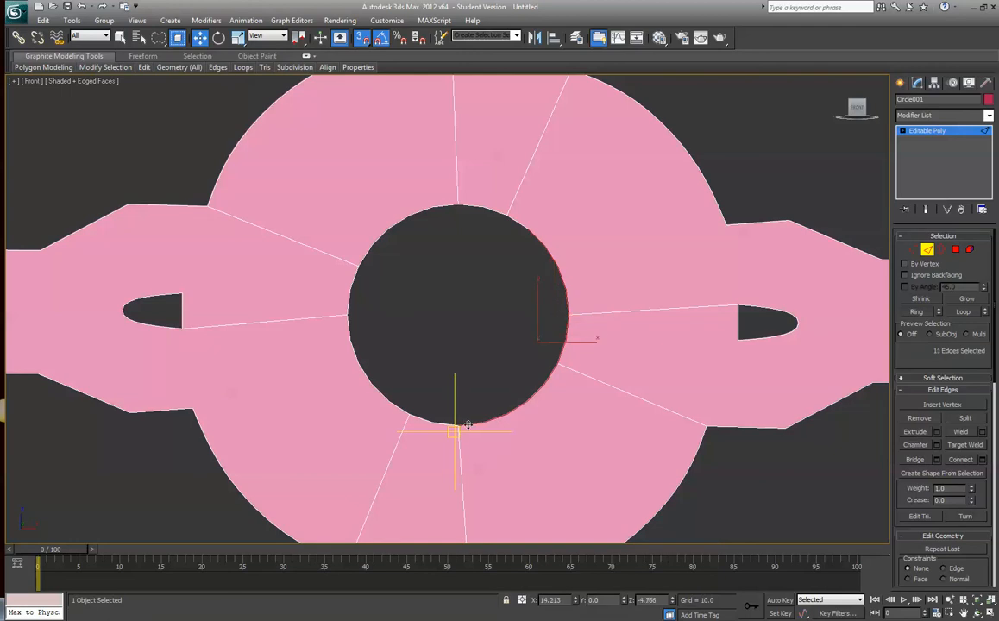
left_click(445, 424, "ctrl")
left_click(421, 419, "ctrl")
left_click(399, 408, "ctrl")
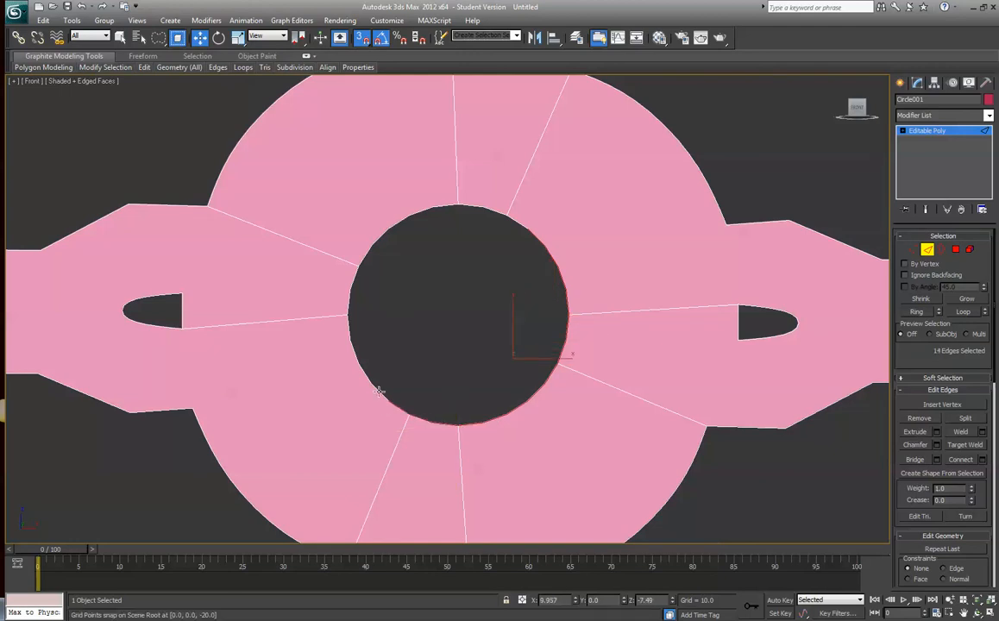
- Add the remaining front rim edges along the left and upper arcs to complete the ring around the center hole
left_click(378, 391, "ctrl")
left_click(352, 360, "ctrl")
left_click(348, 325, "ctrl")
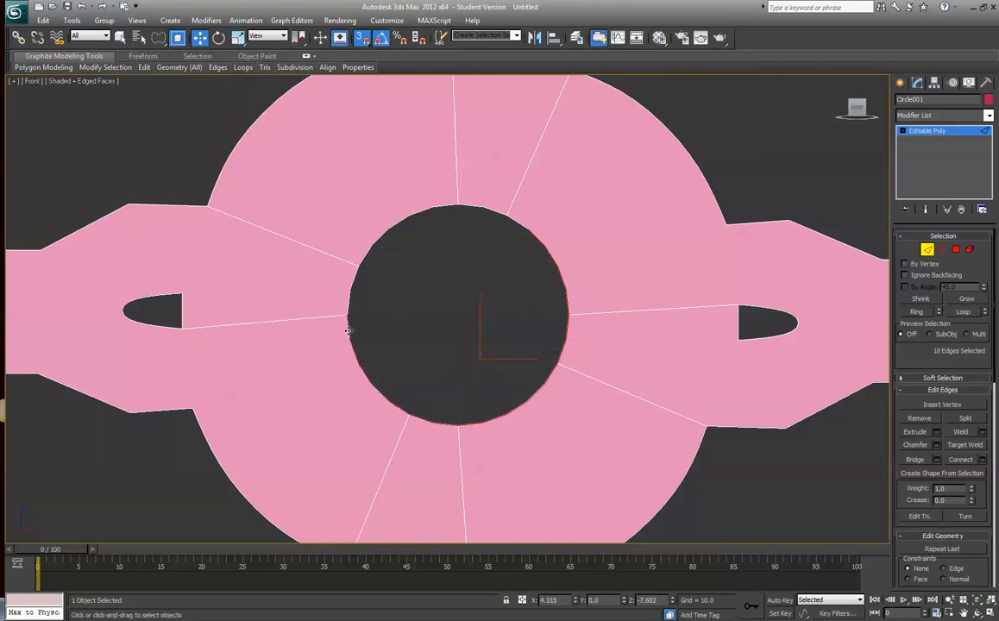
left_click(348, 302, "ctrl")
left_click(355, 276, "ctrl")
left_click(368, 256, "ctrl")
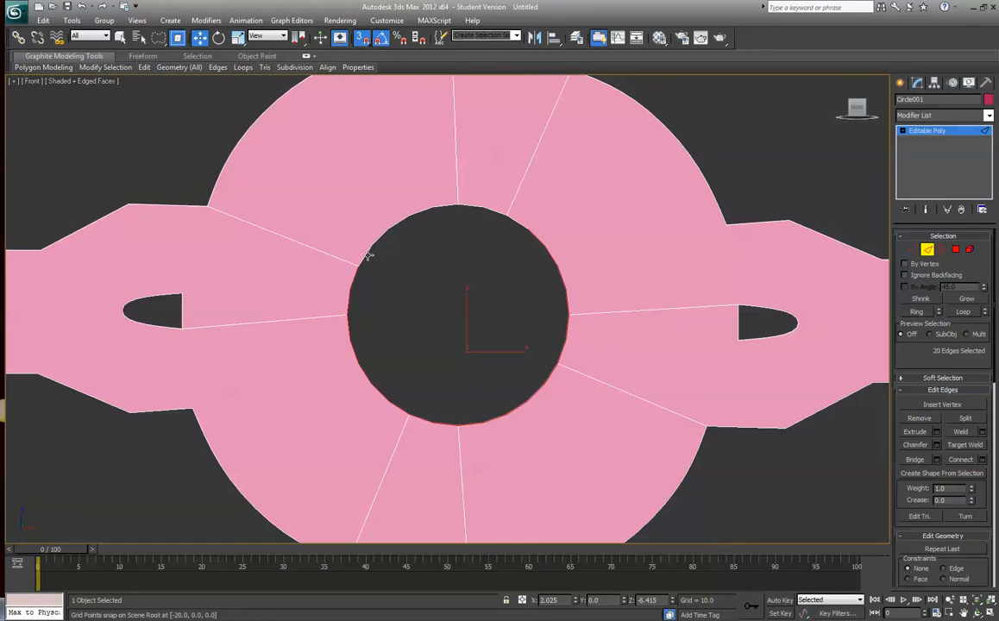
left_click(381, 242, "ctrl")
left_click(398, 225, "ctrl")
left_click(416, 215, "ctrl")
left_click(436, 209, "ctrl")
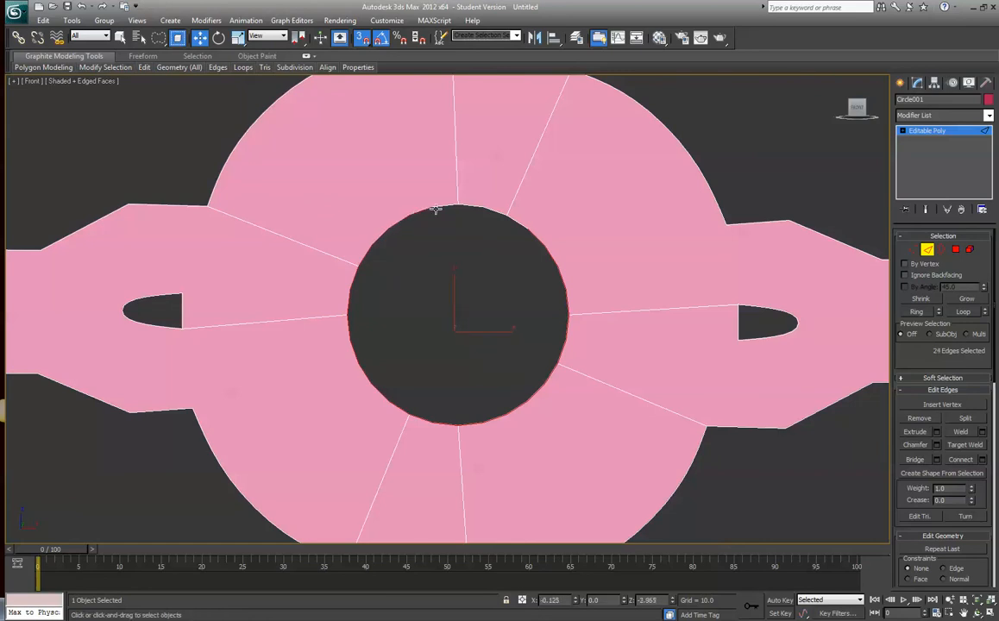
left_click(457, 206, "ctrl")
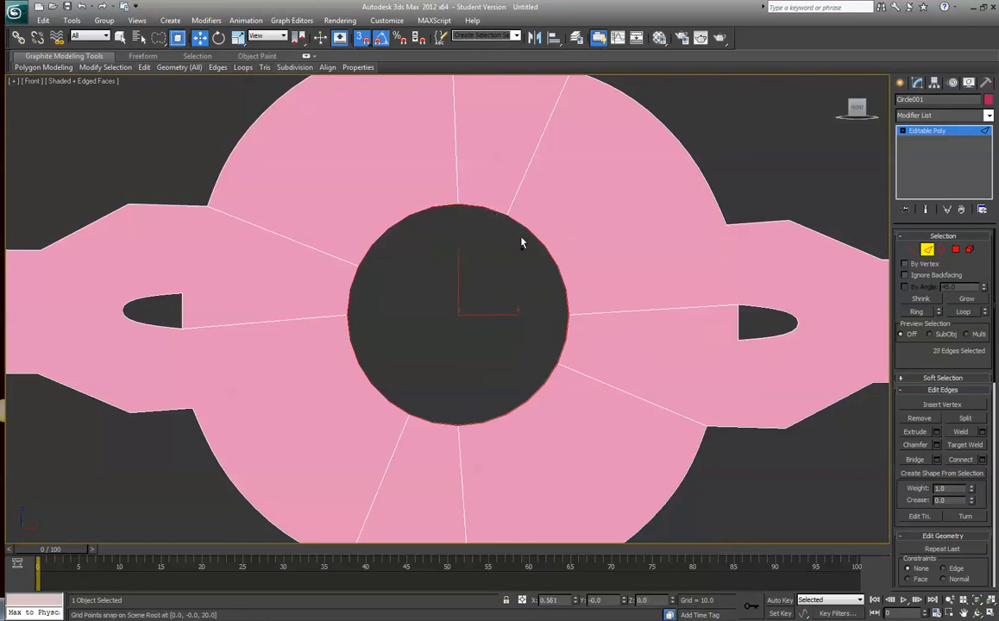
- Examine the selected front rim of the center hole in the maximized perspective view, restoring the selection after it is cleared
scroll(512, 256, "up", 3)
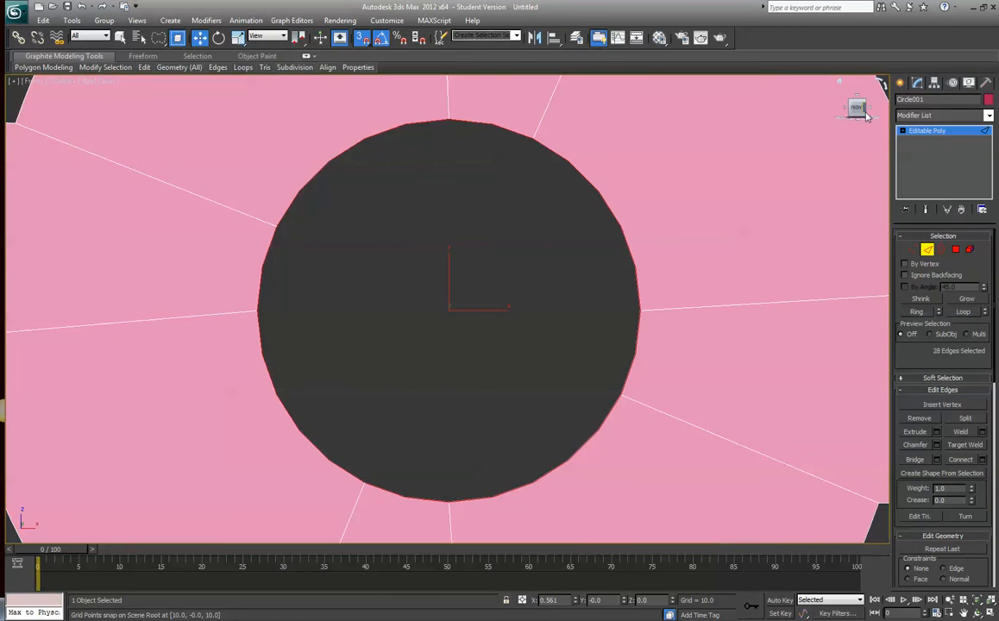
key("alt+w")
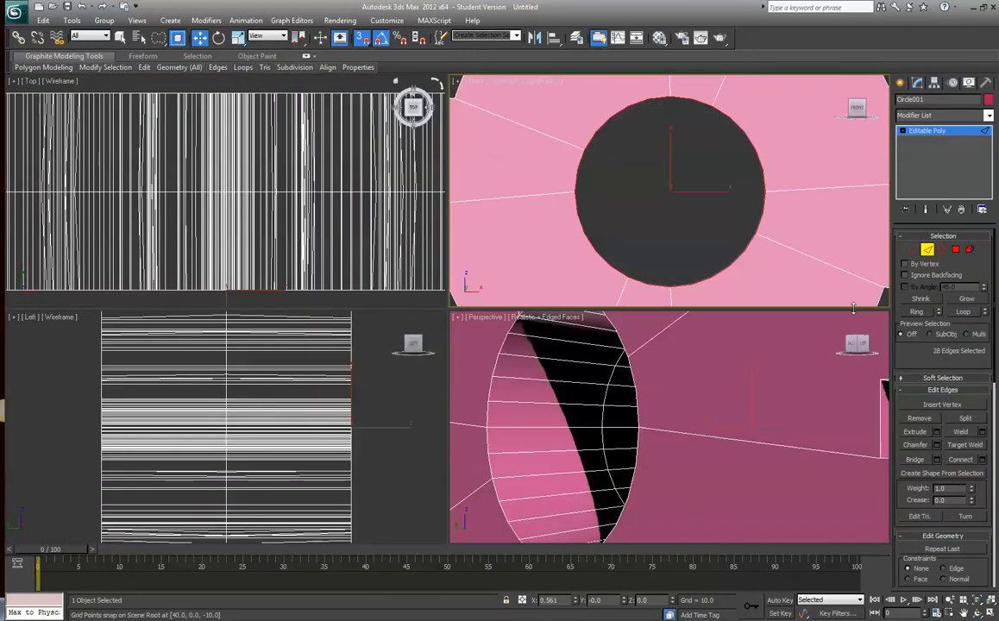
key("ctrl+d")
left_click(862, 347)
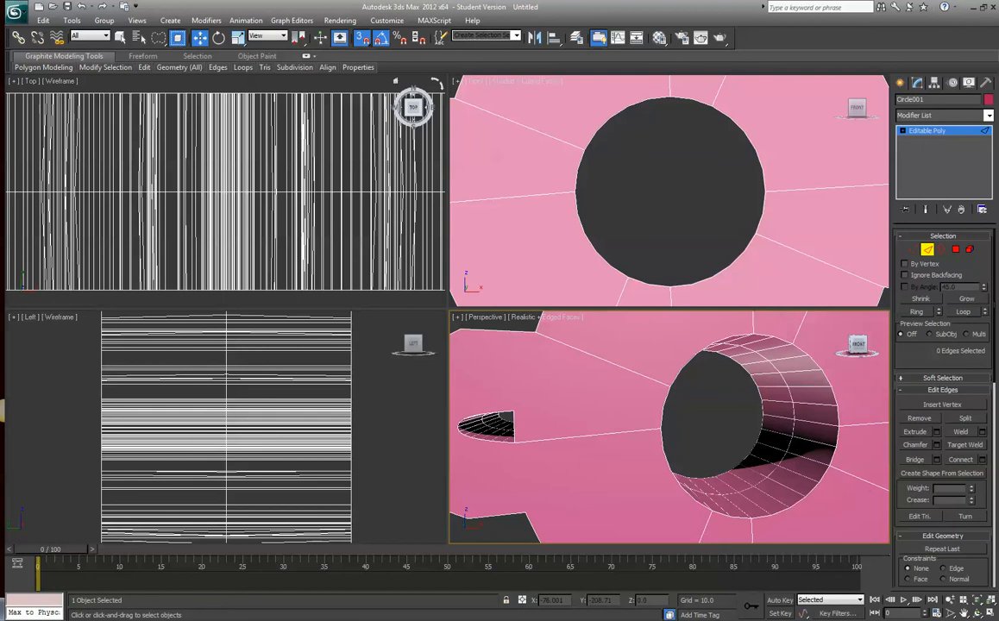
key("ctrl+z")
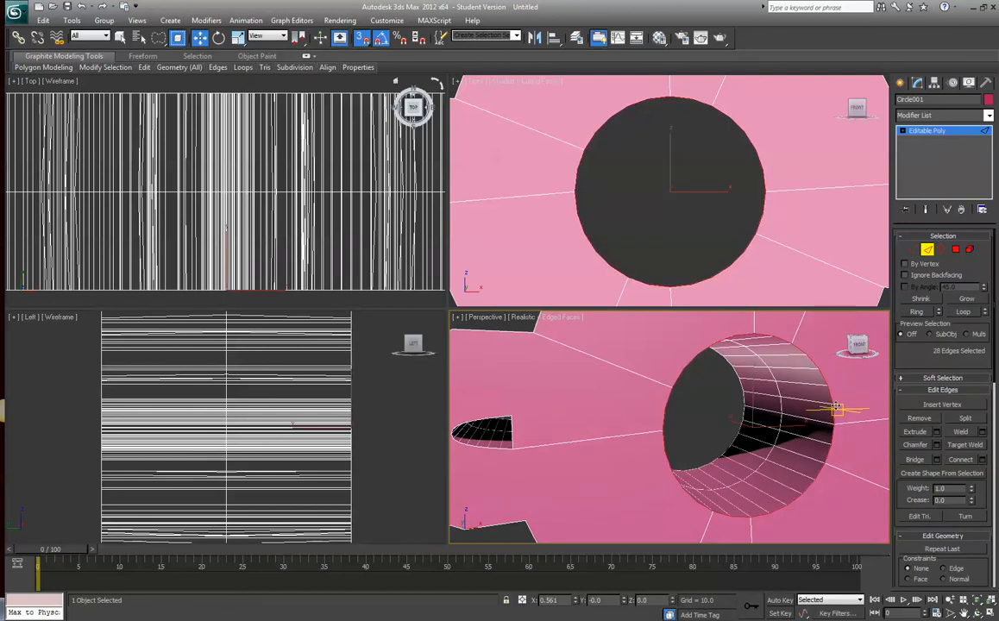
key("alt+w")
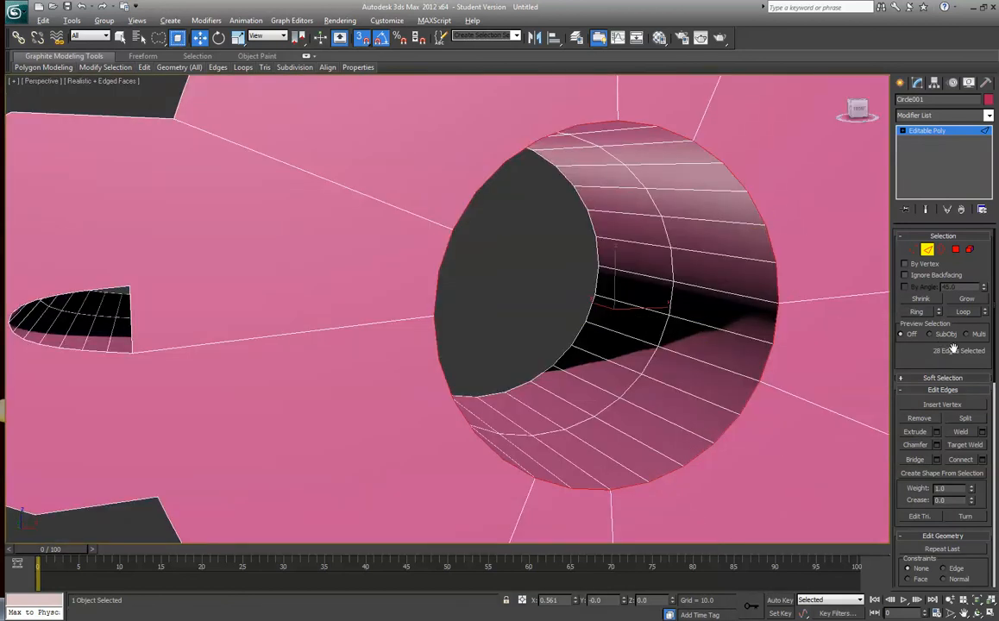
- Try to chamfer the center hole's front rim edges by 1.888 with 1 segment
left_click(916, 446)
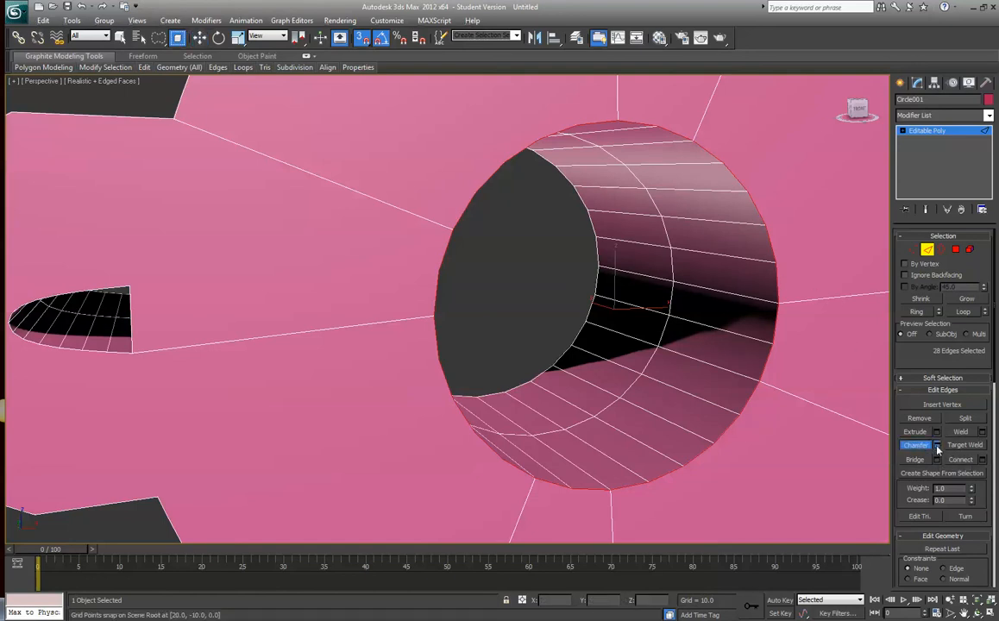
left_click(937, 446)
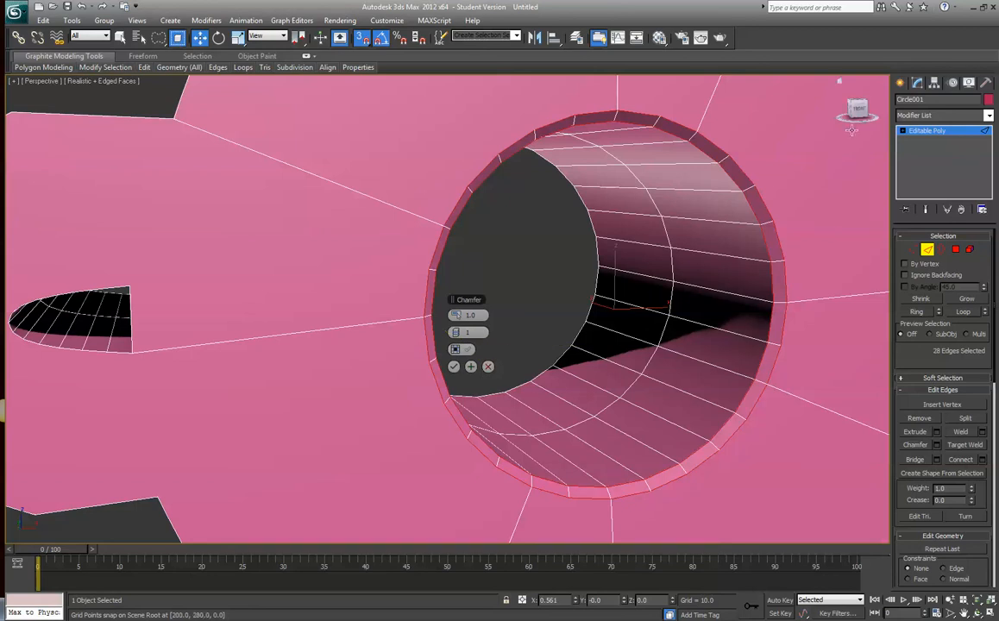
mouse_move(861, 113)
left_mouse_down()
mouse_move(875, 134)
mouse_move(866, 120)
left_mouse_up()
left_click_drag(458, 334, 458, 333)
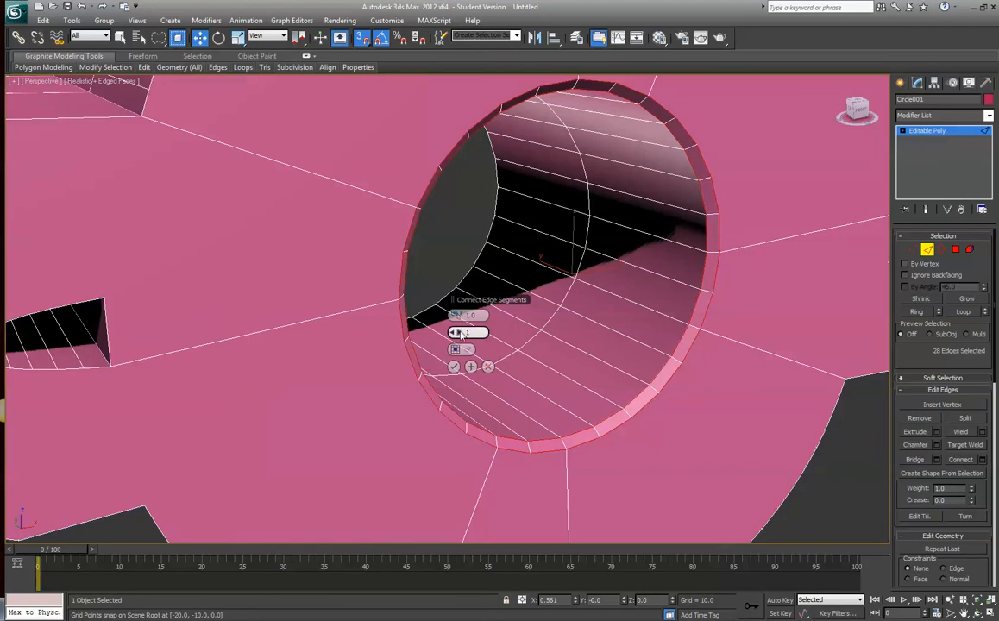
left_click_drag(458, 316, 459, 316)
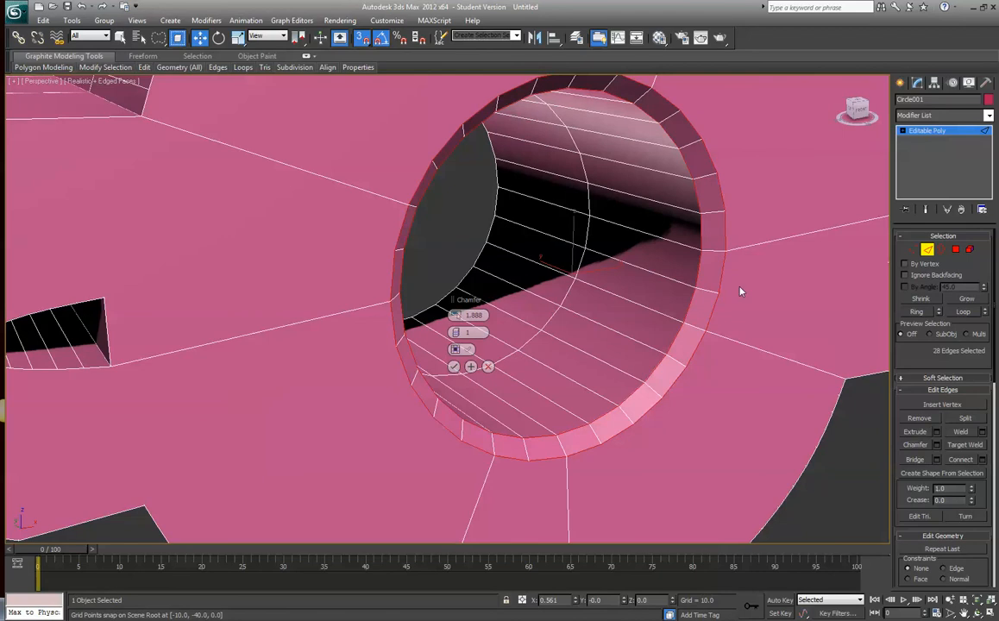
scroll(690, 324, "down", 5)
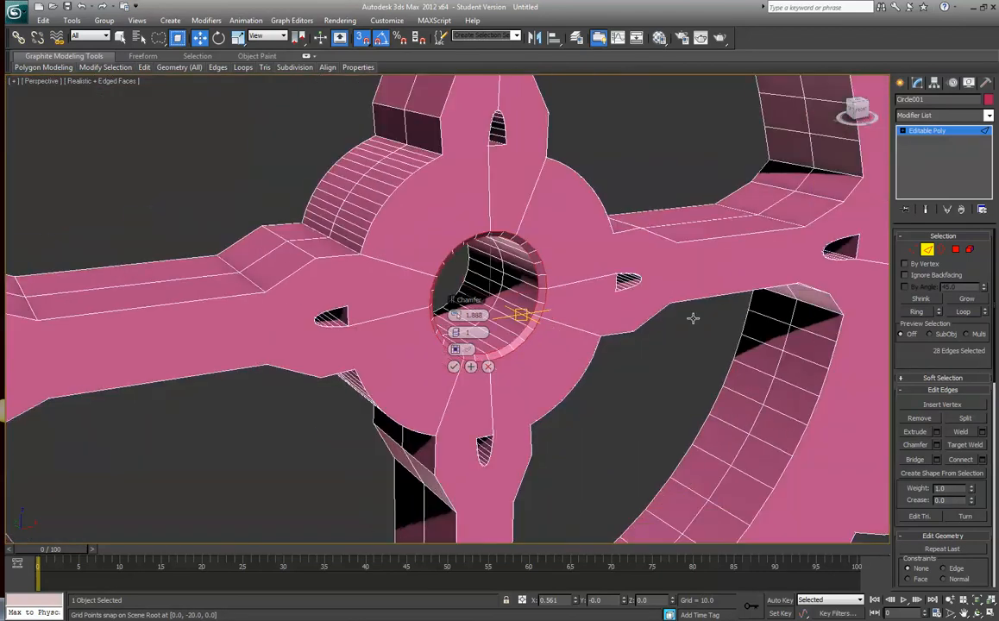
left_click(454, 367)
double_click(461, 348)
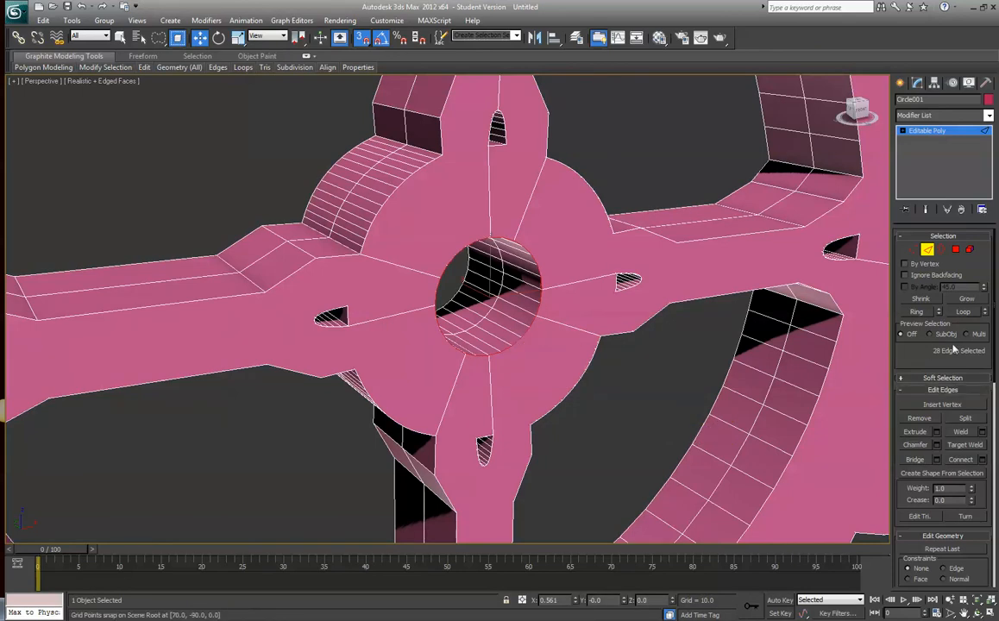
- Chamfer the center hole's front rim edges by 1.0 with 1 segment, and clear the edge selection
left_click(937, 444)
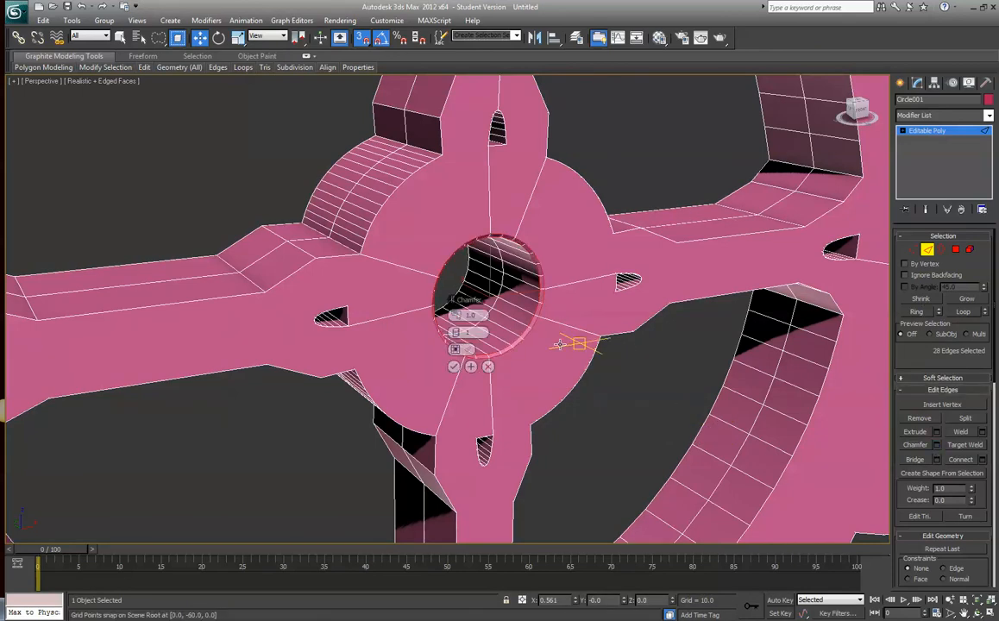
left_click(454, 366)
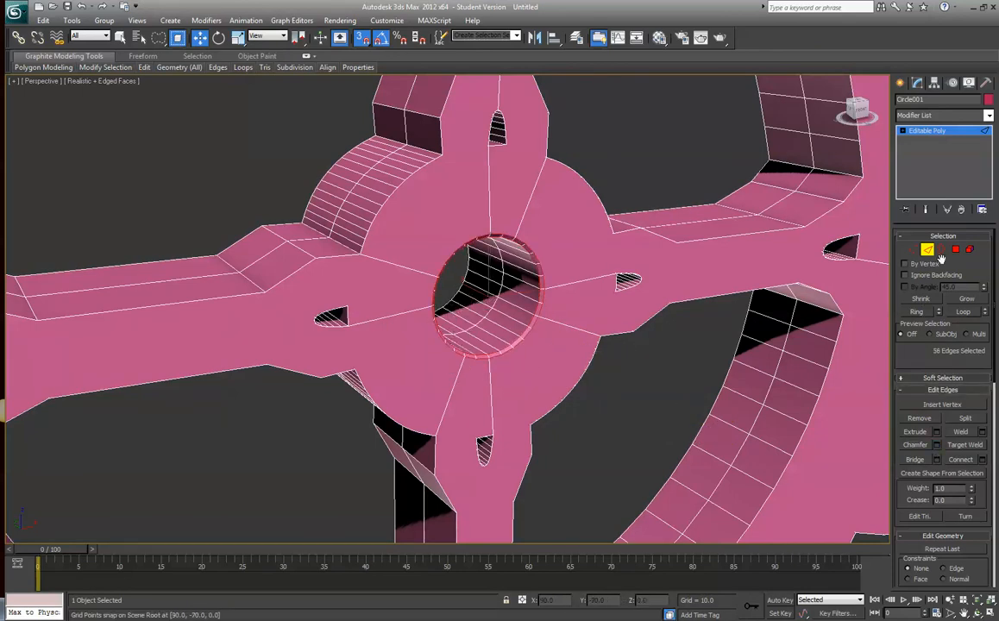
left_click(691, 142)
scroll(660, 218, "down", 3)
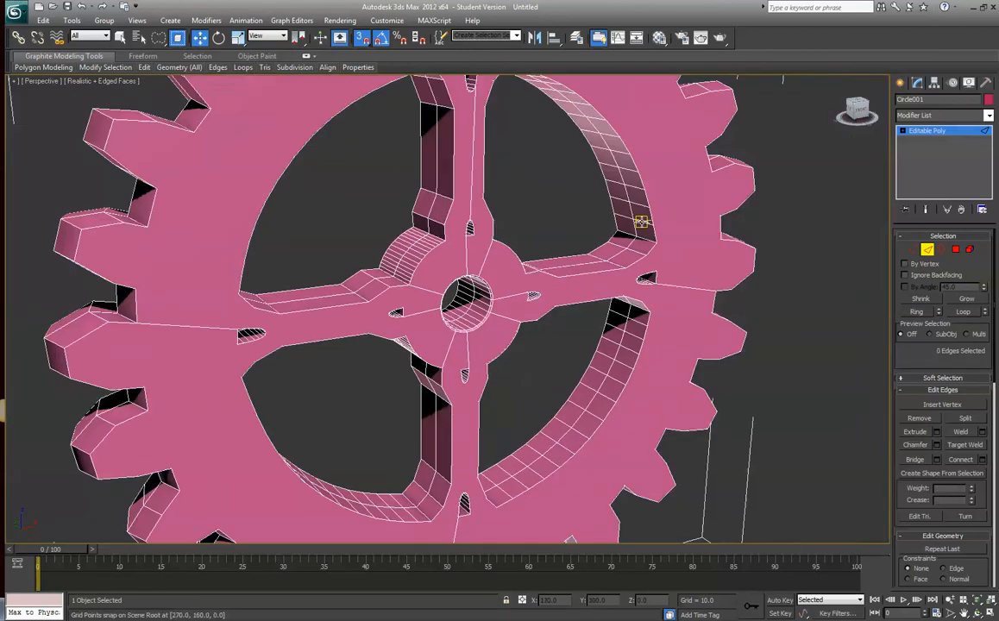
scroll(641, 222, "up", 2)
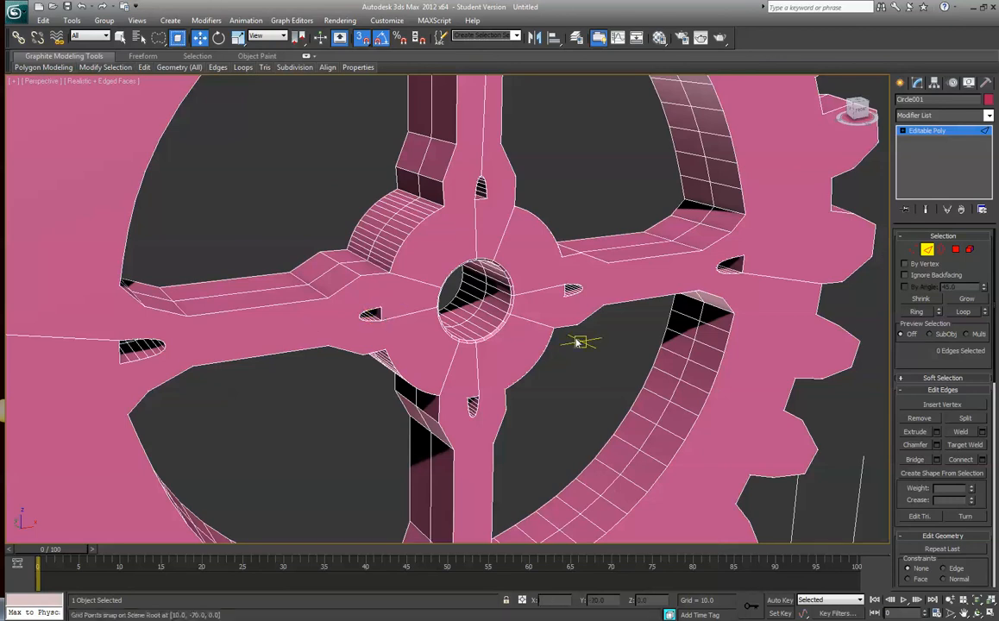
key("z")
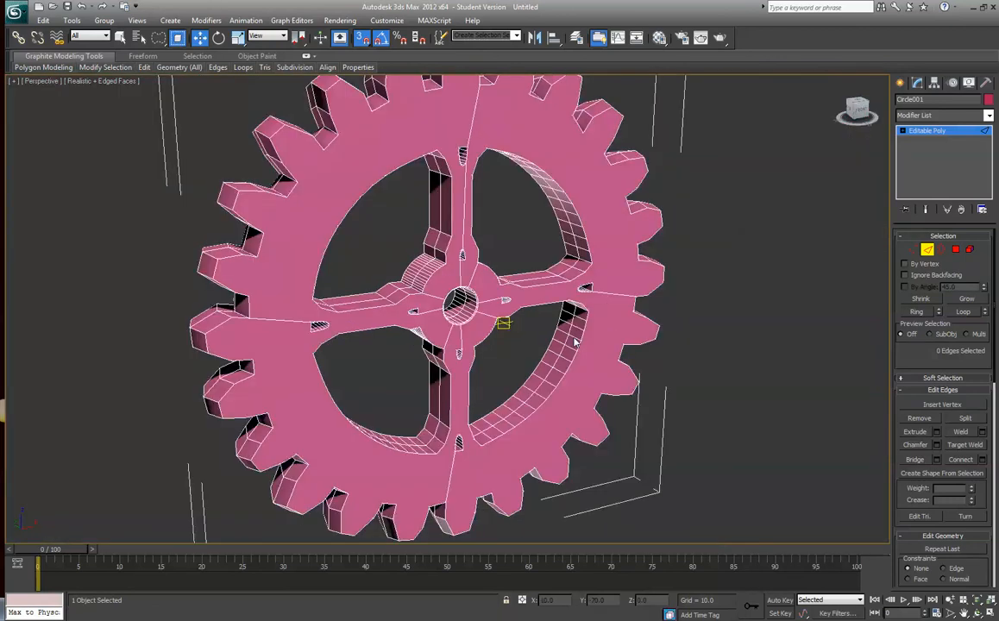